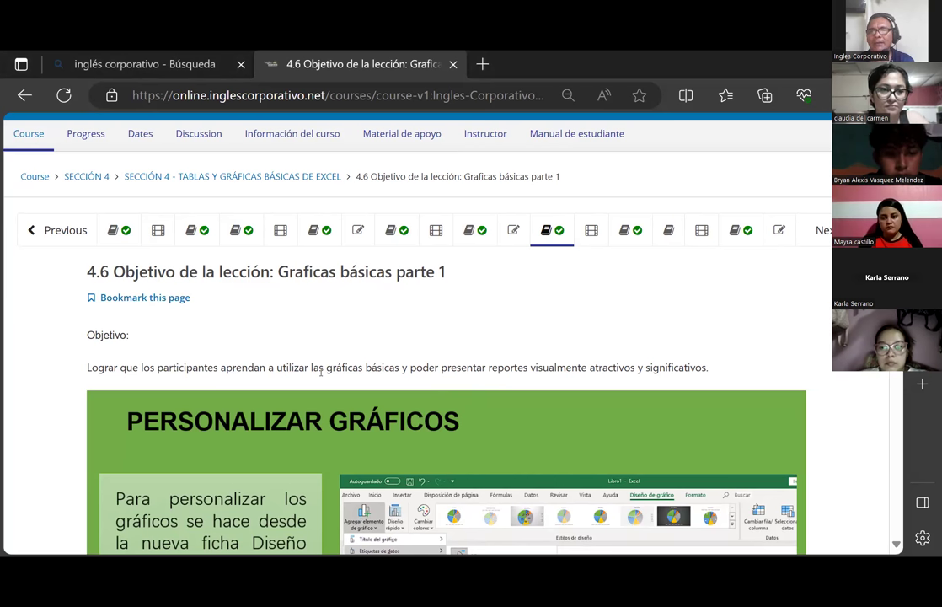
Step back three units in the Inglés Corporativo course to Videoconferencia #18 and scroll through it
{"action": "scroll", "coordinate": [303, 314], "scroll_direction": "down", "scroll_amount": 1}
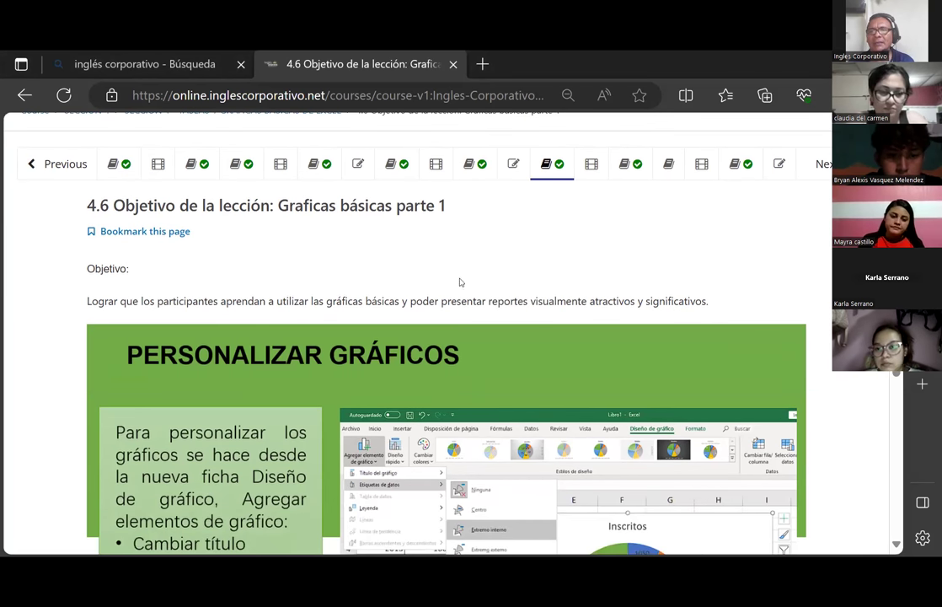
{"action": "scroll", "coordinate": [469, 249], "scroll_direction": "down", "scroll_amount": 1}
{"action": "scroll", "coordinate": [316, 337], "scroll_direction": "up", "scroll_amount": 2}
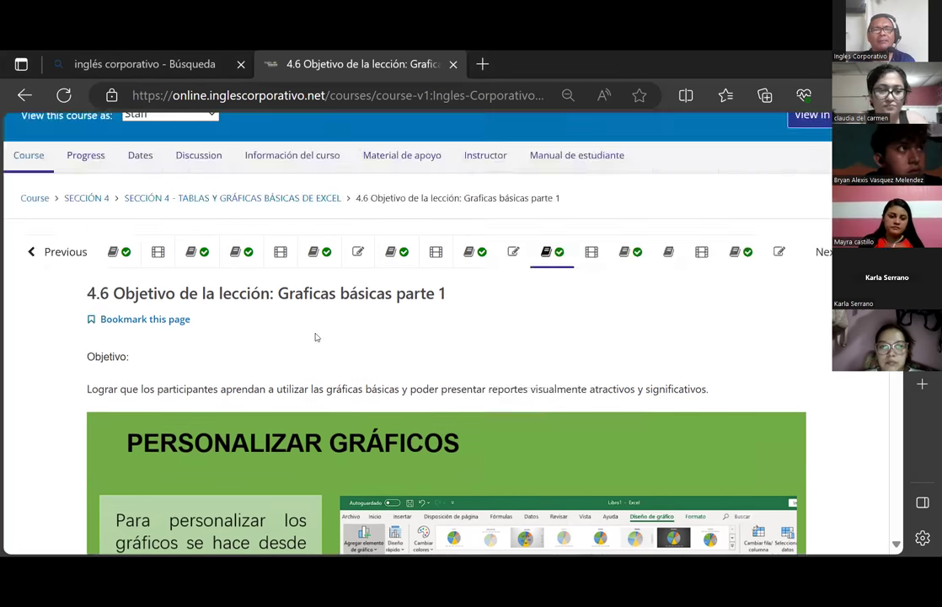
{"action": "scroll", "coordinate": [316, 337], "scroll_direction": "up", "scroll_amount": 2}
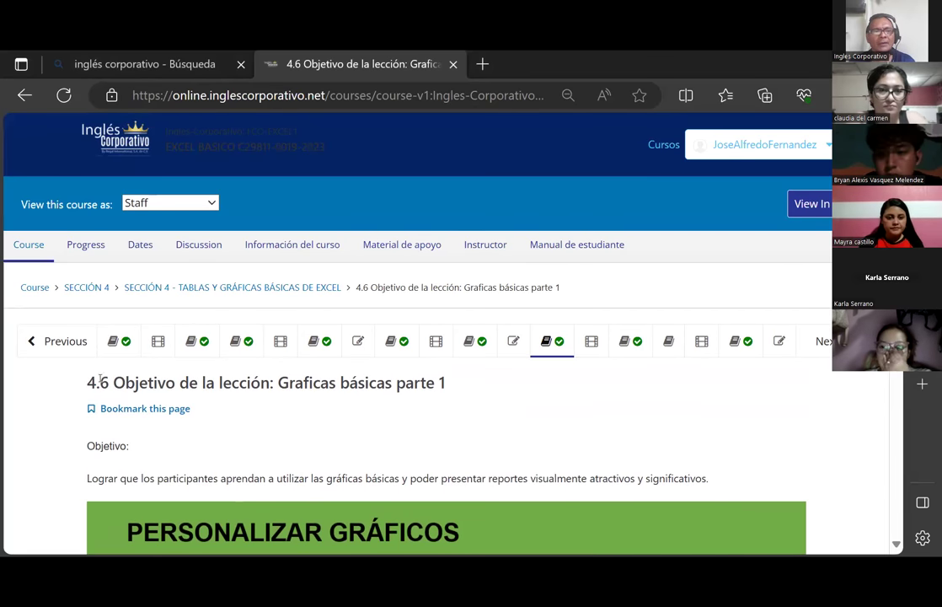
{"action": "left_click", "coordinate": [53, 342]}
{"action": "left_click", "coordinate": [56, 343]}
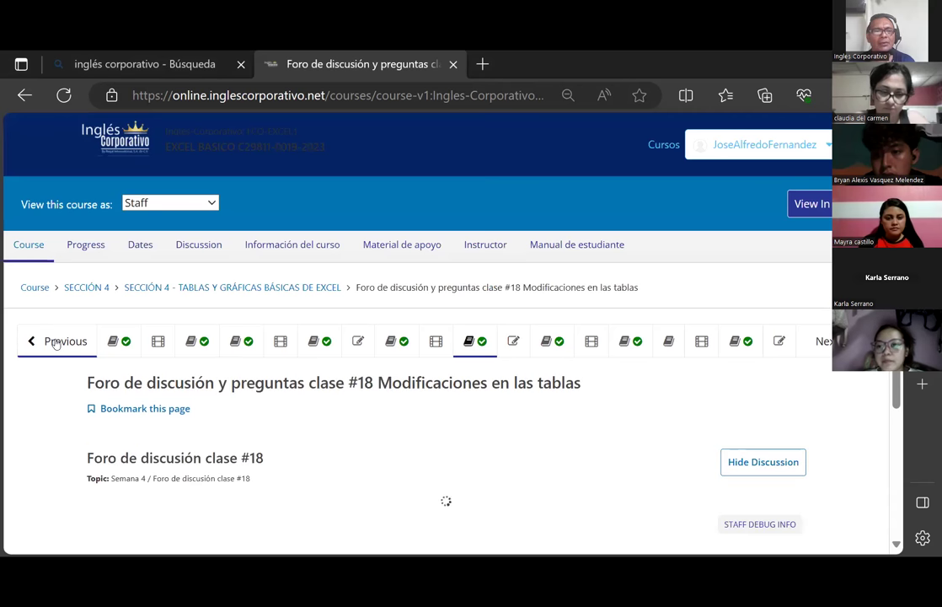
{"action": "left_click", "coordinate": [56, 343]}
{"action": "scroll", "coordinate": [56, 343], "scroll_direction": "down", "scroll_amount": 1}
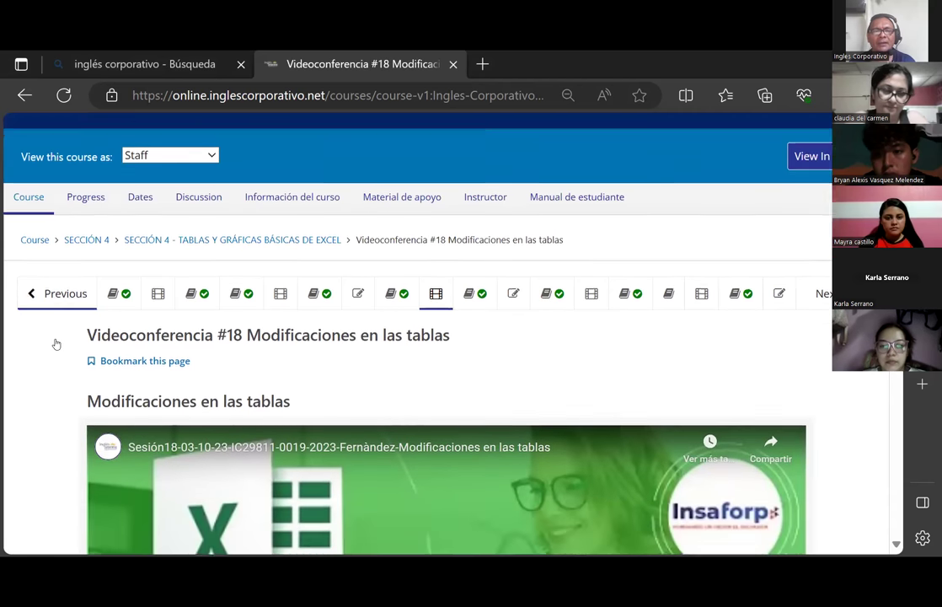
{"action": "scroll", "coordinate": [56, 342], "scroll_direction": "down", "scroll_amount": 1}
{"action": "scroll", "coordinate": [56, 343], "scroll_direction": "down", "scroll_amount": 1}
{"action": "scroll", "coordinate": [57, 343], "scroll_direction": "down", "scroll_amount": 1}
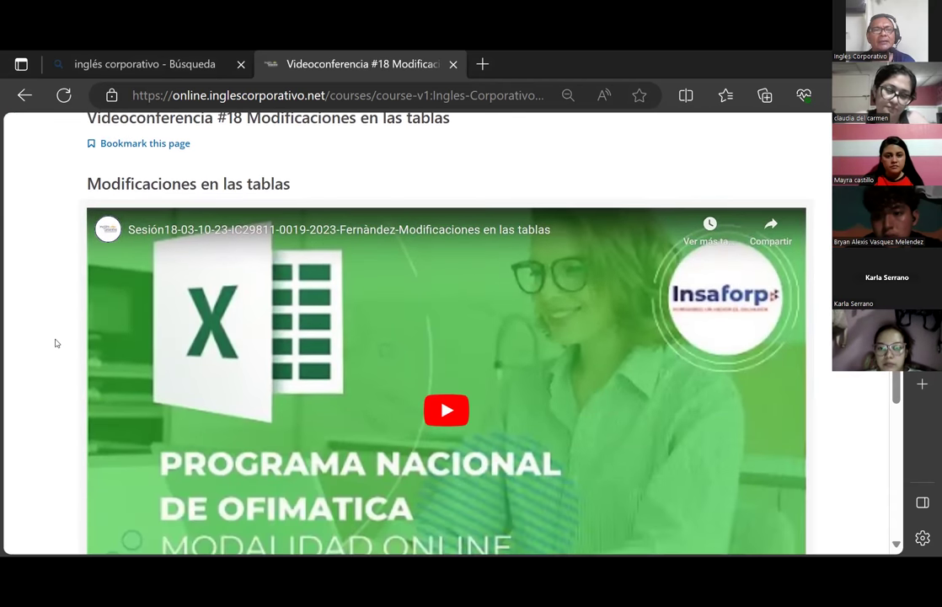
{"action": "scroll", "coordinate": [56, 343], "scroll_direction": "up", "scroll_amount": 2}
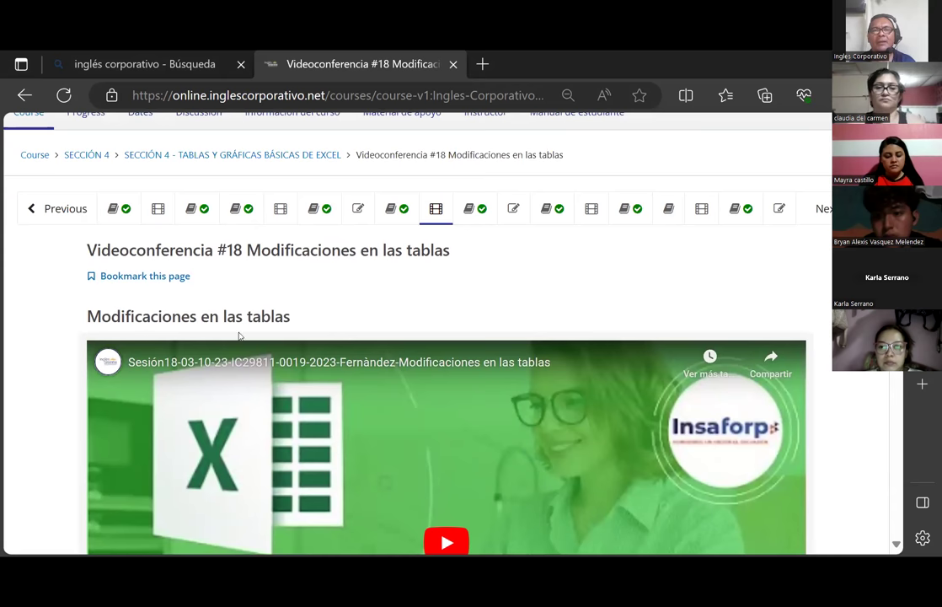
{"action": "scroll", "coordinate": [326, 288], "scroll_direction": "down", "scroll_amount": 2}
{"action": "scroll", "coordinate": [721, 255], "scroll_direction": "up", "scroll_amount": 3}
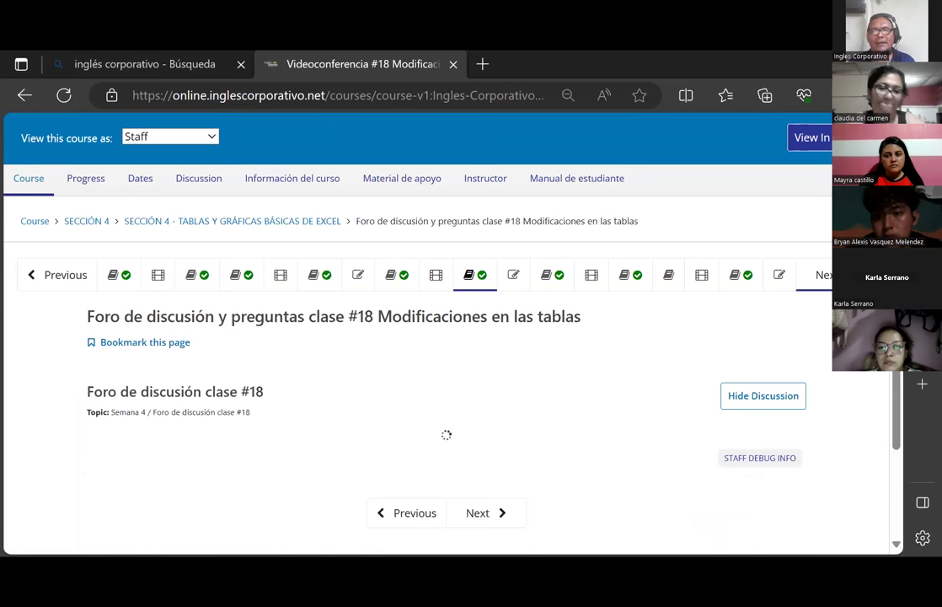
{"action": "scroll", "coordinate": [423, 416], "scroll_direction": "down", "scroll_amount": 2}
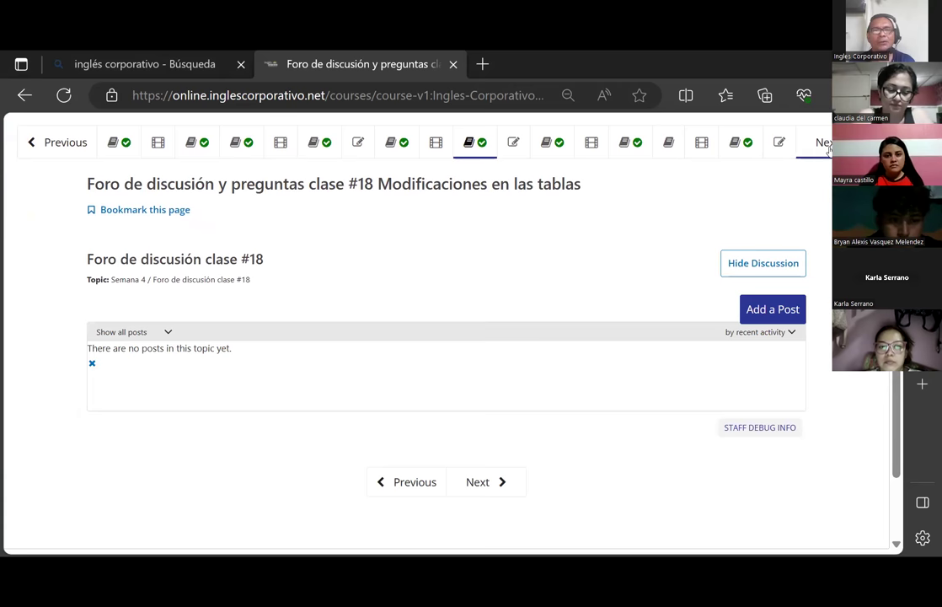
Advance past Laboratorio 11 to lesson 4.6 Graficas básicas parte 1 and scroll its slide
{"action": "left_click", "coordinate": [485, 481]}
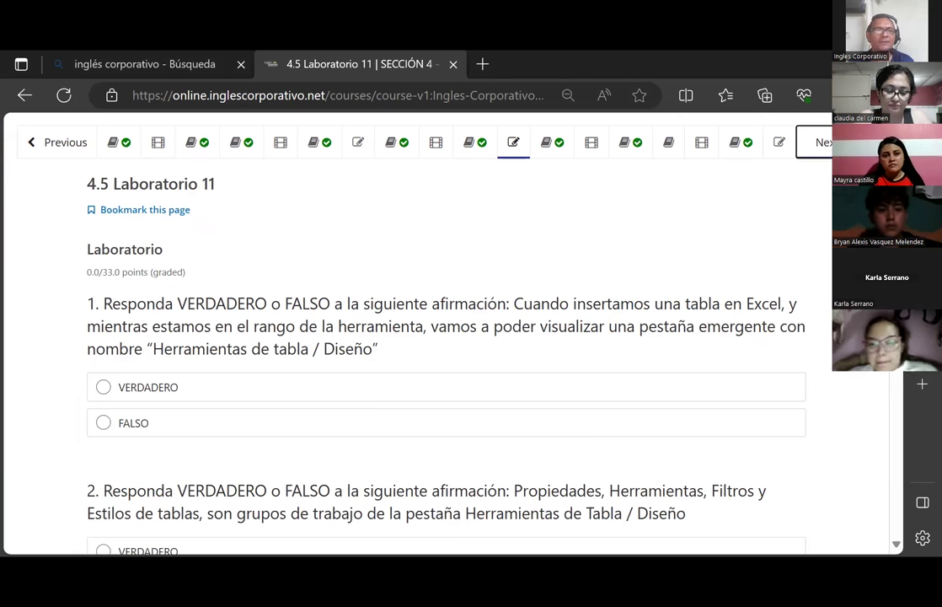
{"action": "left_click", "coordinate": [822, 141]}
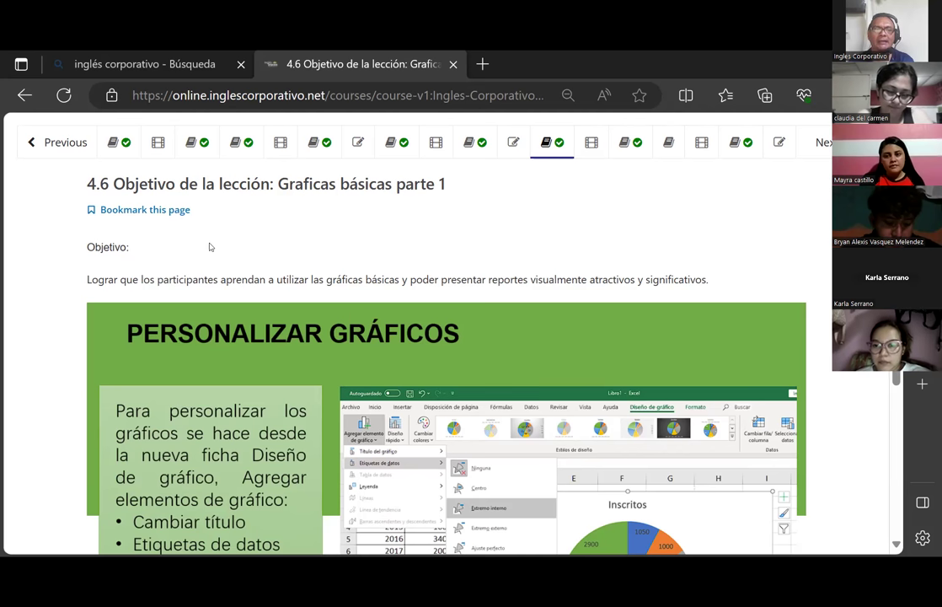
{"action": "scroll", "coordinate": [225, 278], "scroll_direction": "down", "scroll_amount": 2}
{"action": "scroll", "coordinate": [272, 348], "scroll_direction": "up", "scroll_amount": 1}
{"action": "mouse_move", "coordinate": [447, 337]}
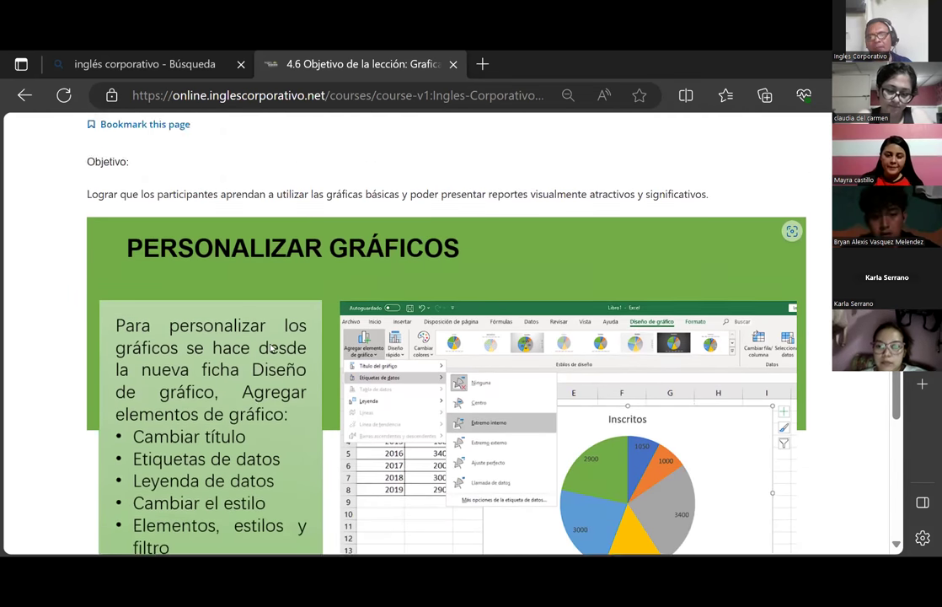
{"action": "scroll", "coordinate": [272, 348], "scroll_direction": "up", "scroll_amount": 3}
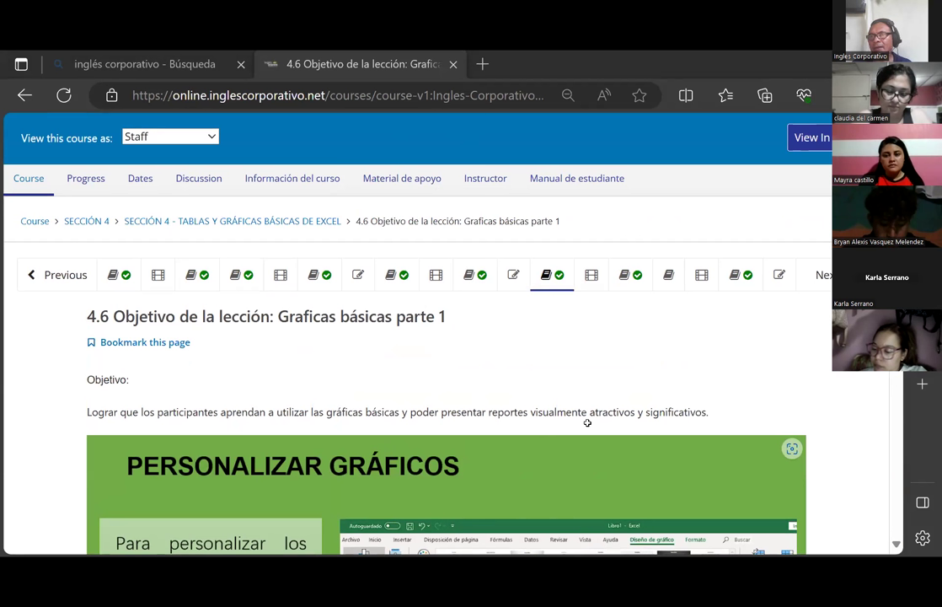
Switch to Excel and show the Clase19 Graficas básicas sheet of the Clase 19 Sección 4 workbook
{"action": "key", "text": "alt+Tab"}
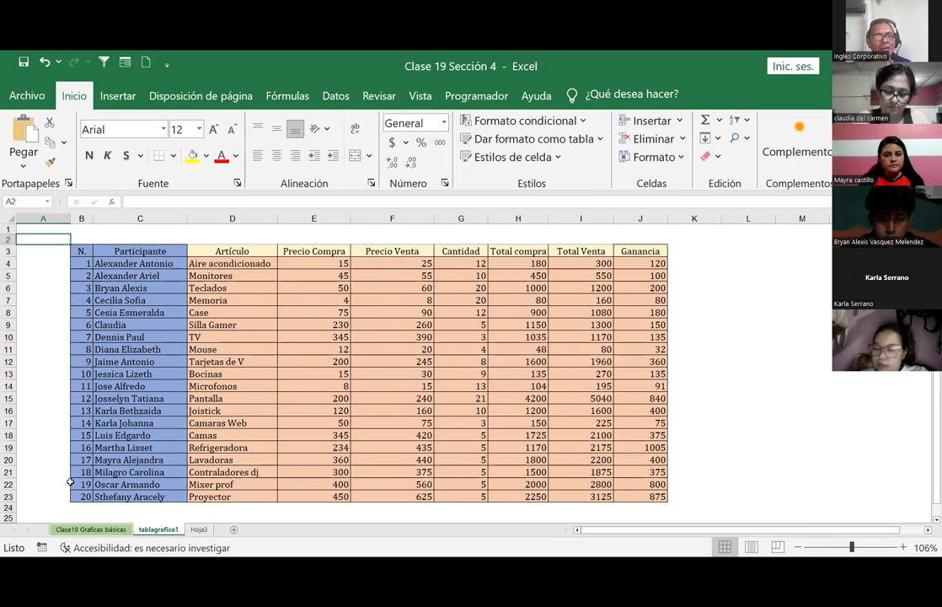
{"action": "left_click", "coordinate": [91, 530]}
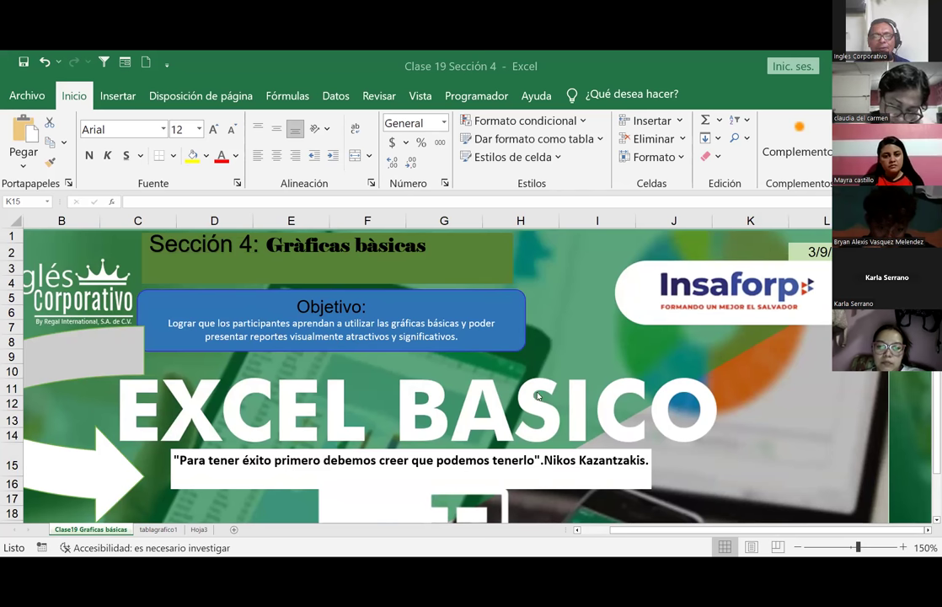
Scroll the cover sheet and select the blue Objetivo box
{"action": "scroll", "coordinate": [538, 396], "scroll_direction": "down", "scroll_amount": 1}
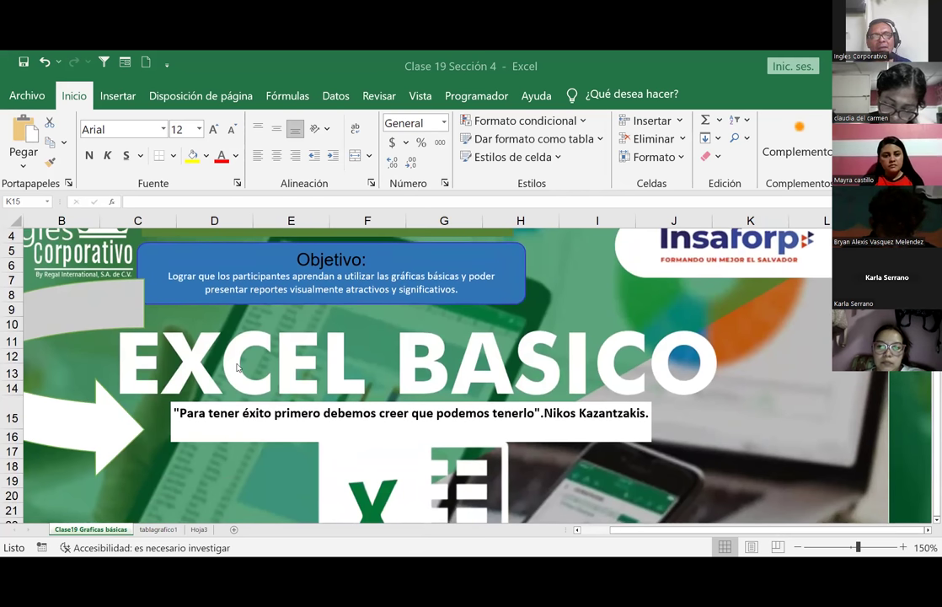
{"action": "scroll", "coordinate": [237, 366], "scroll_direction": "up", "scroll_amount": 1}
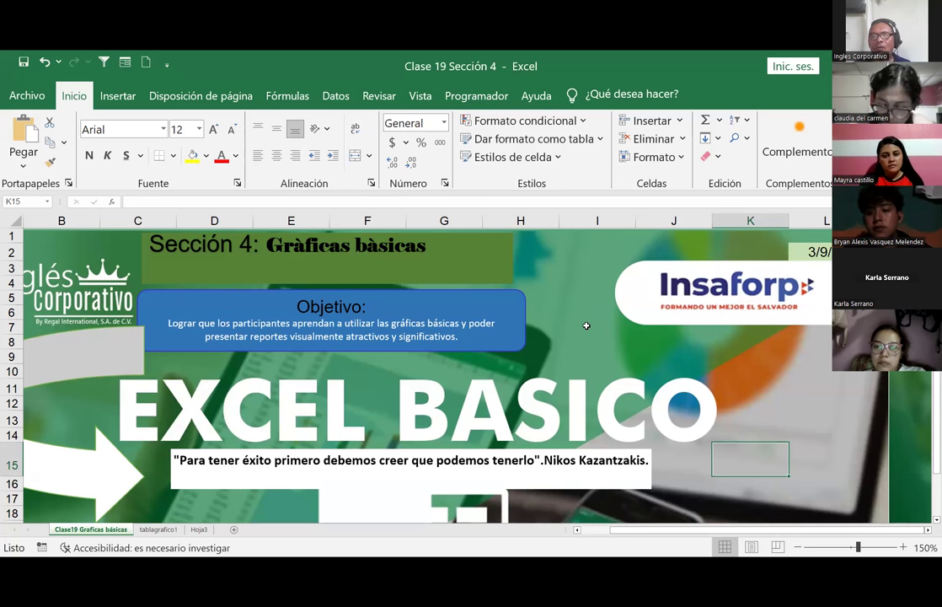
{"action": "left_click", "coordinate": [416, 349]}
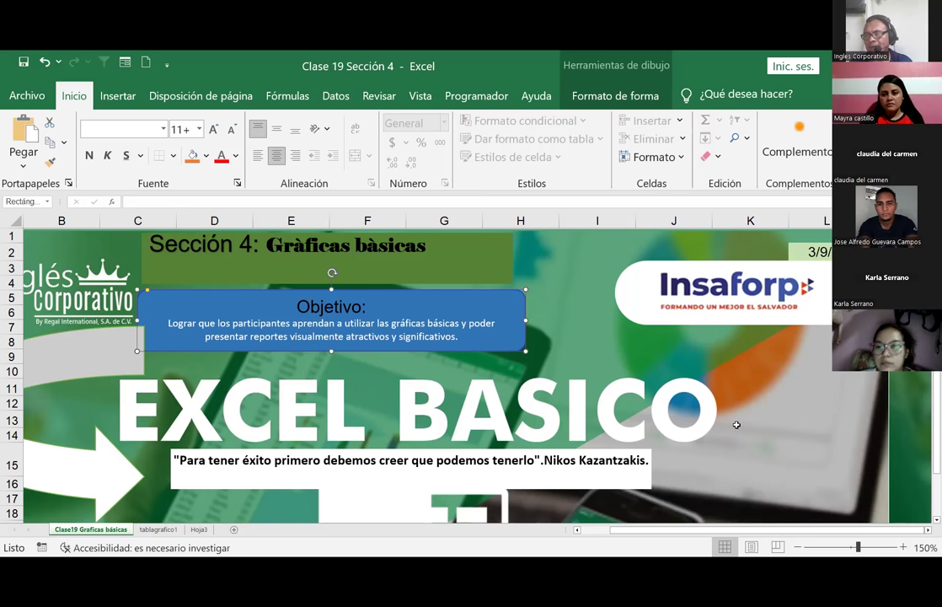
Narrow the Objetivo box from its left edge, make it slightly taller, then deselect it
{"action": "left_click", "coordinate": [568, 281]}
{"action": "left_click", "coordinate": [138, 320]}
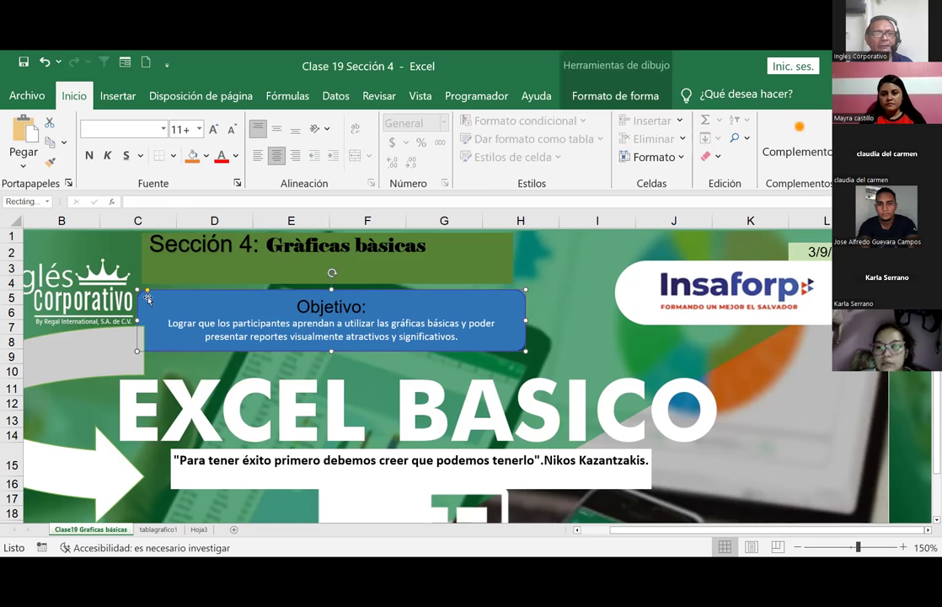
{"action": "left_click_drag", "start_coordinate": [138, 321], "coordinate": [198, 320]}
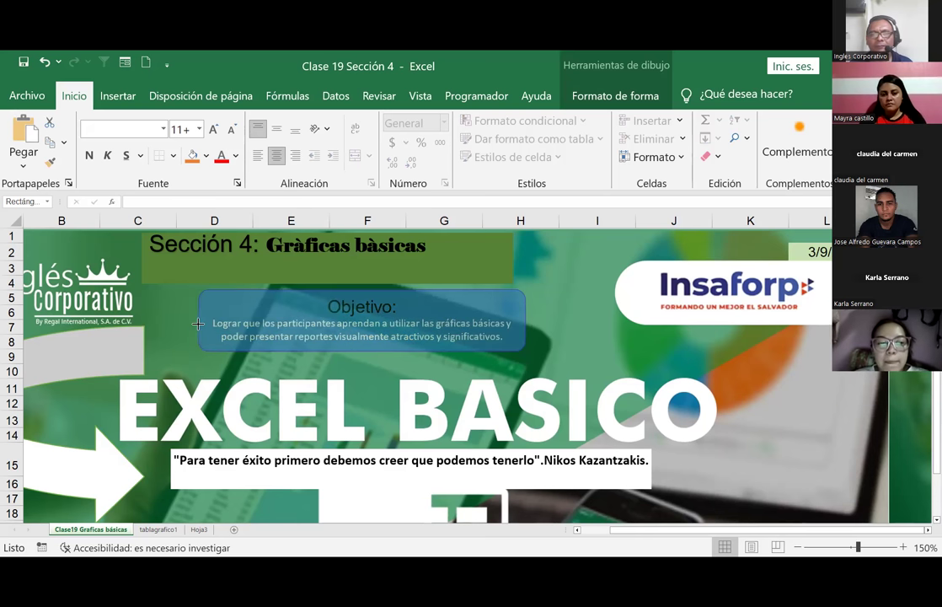
{"action": "left_click_drag", "start_coordinate": [363, 351], "coordinate": [361, 362]}
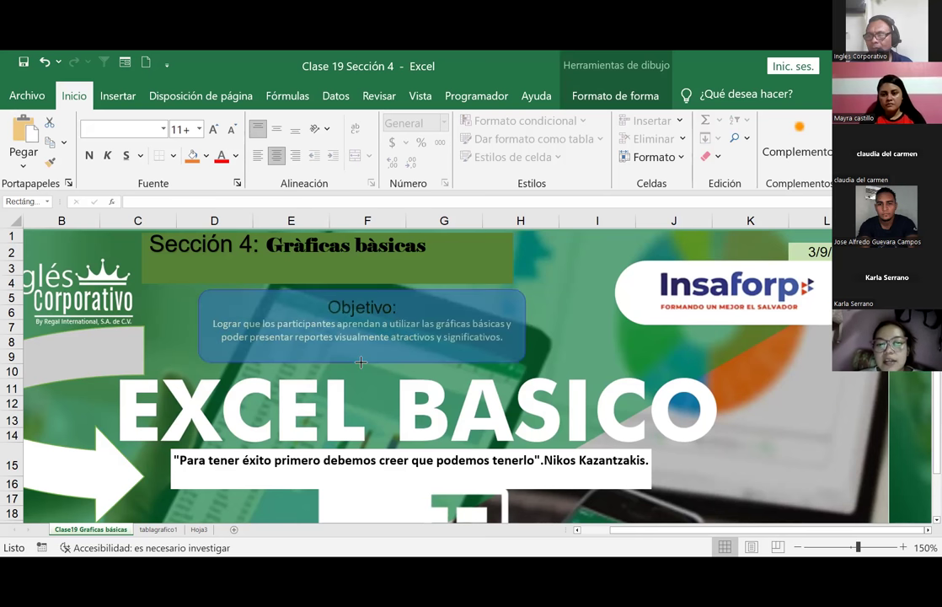
{"action": "left_click", "coordinate": [549, 267]}
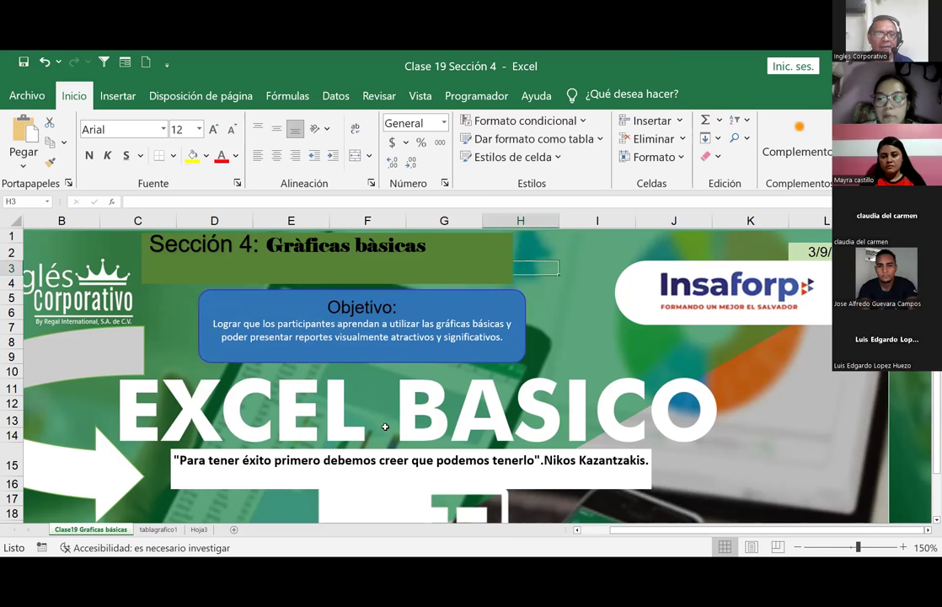
{"action": "left_click", "coordinate": [566, 312]}
Scroll the sheet and start the slide show from the current slide with Shift+F5
{"action": "scroll", "coordinate": [211, 401], "scroll_direction": "down", "scroll_amount": 1}
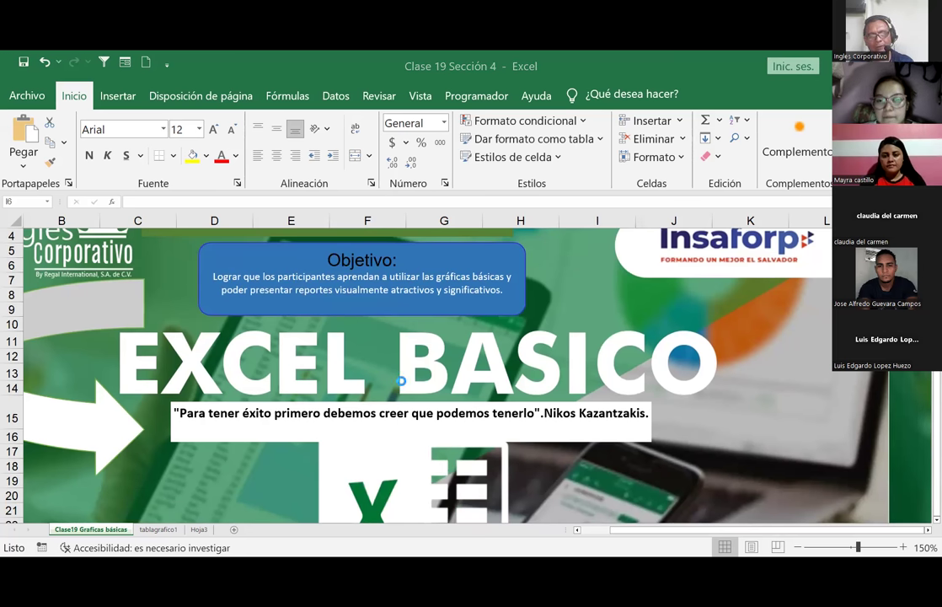
{"action": "key", "text": "shift+F5"}
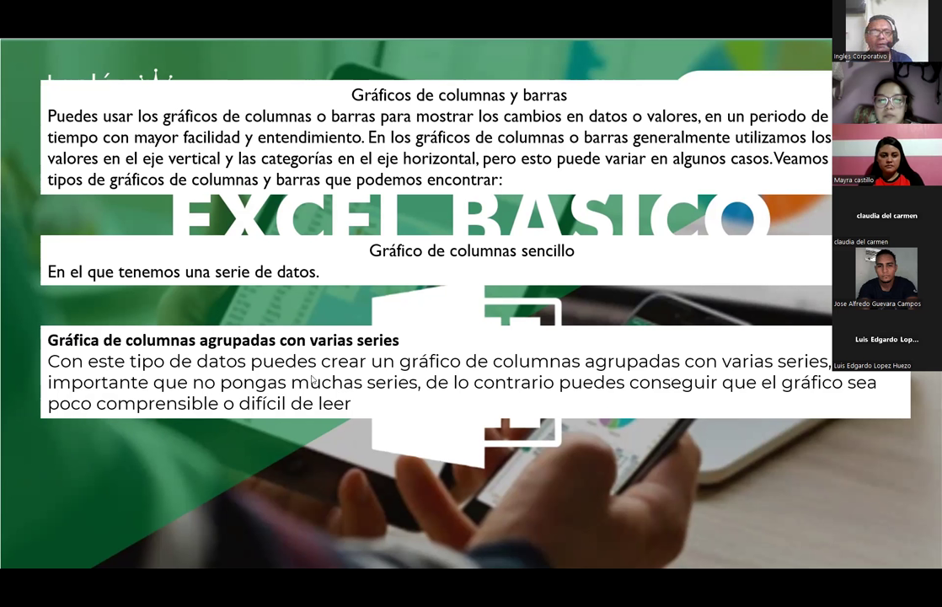
Advance to the slide on stacked columns, stacked bars, bar charts and pie charts
{"action": "left_click", "coordinate": [234, 345]}
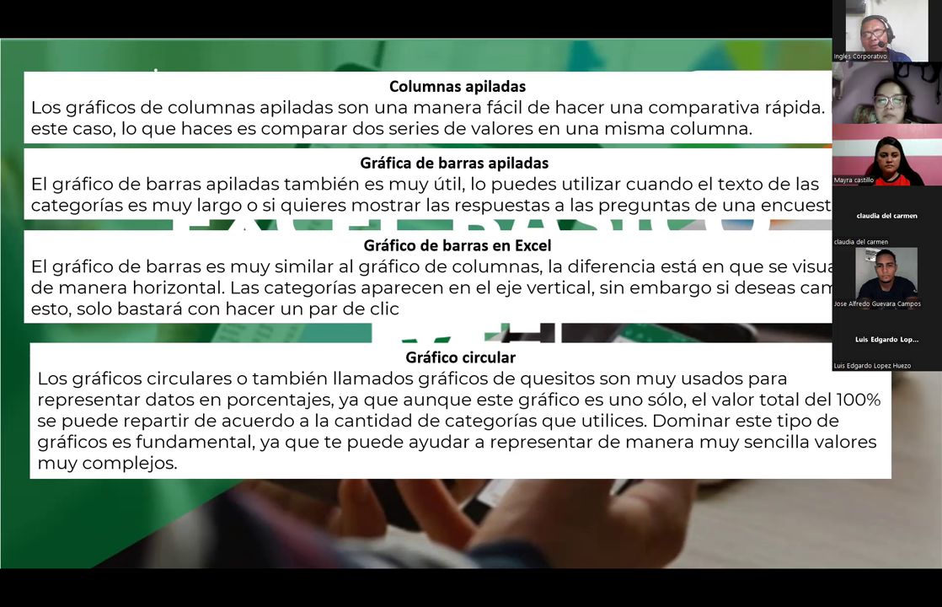
Go past the last slide and exit the slide show back to editing
{"action": "key", "text": "Right"}
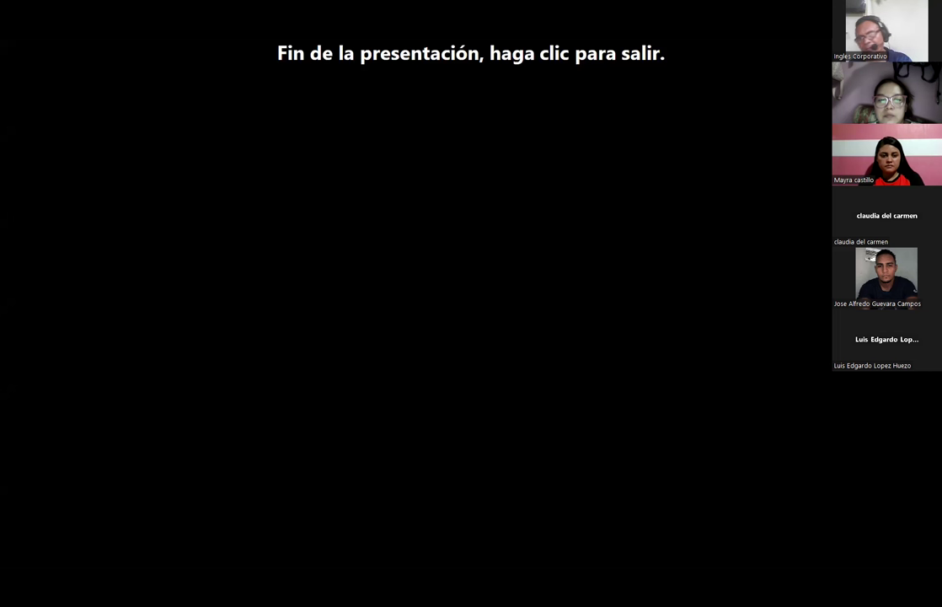
{"action": "left_click", "coordinate": [192, 349]}
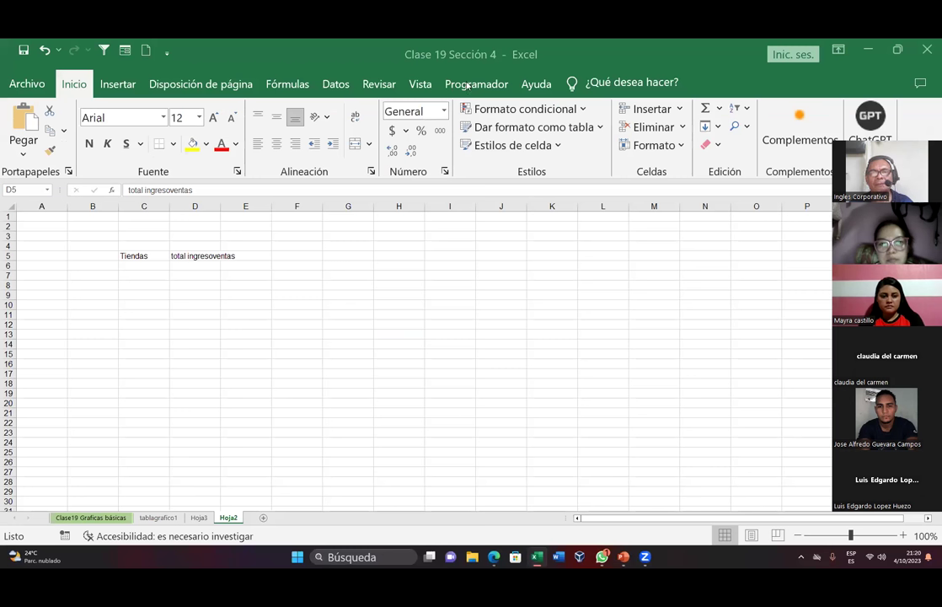
Return to Excel's Hoja2 and widen column D to fit its header
{"action": "left_click", "coordinate": [220, 207]}
{"action": "double_click", "coordinate": [220, 207]}
{"action": "left_click", "coordinate": [268, 264]}
{"action": "double_click", "coordinate": [186, 255]}
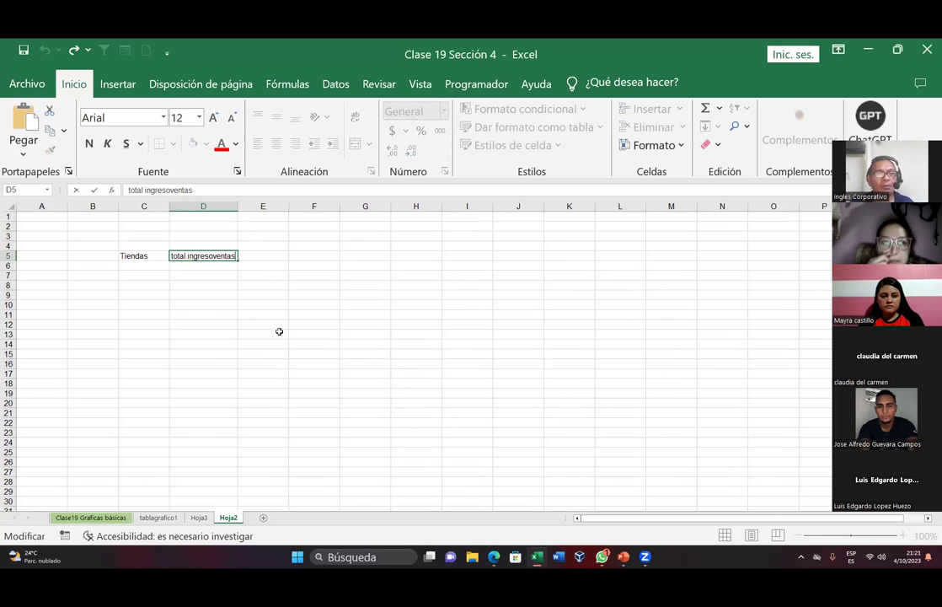
{"action": "left_click", "coordinate": [148, 265]}
Rename the Tiendas header to Sucursales and list branches A, B, C, D, E below it
{"action": "key", "text": "Up"}
{"action": "type", "text": "Sucursales"}
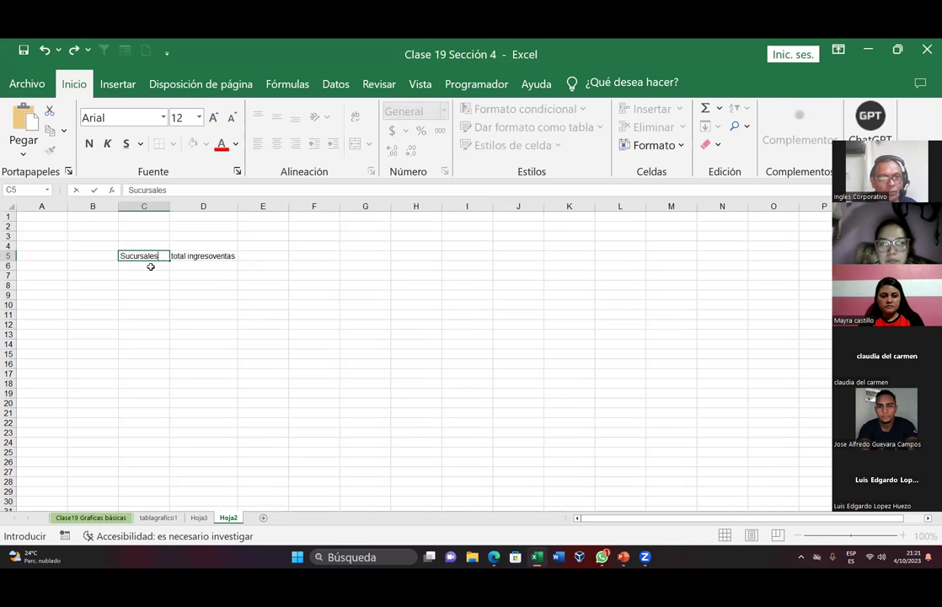
{"action": "key", "text": "Return"}
{"action": "type", "text": "A"}
{"action": "key", "text": "Return"}
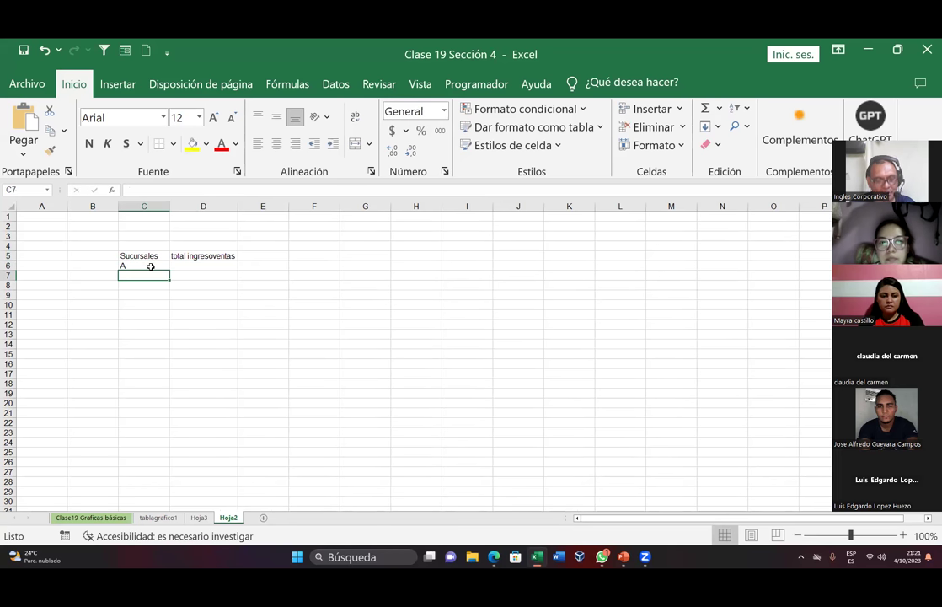
{"action": "type", "text": "B"}
{"action": "key", "text": "Return"}
{"action": "type", "text": "C"}
{"action": "key", "text": "Return"}
{"action": "type", "text": "D"}
{"action": "key", "text": "Return"}
{"action": "type", "text": "E"}
{"action": "left_click", "coordinate": [150, 266]}
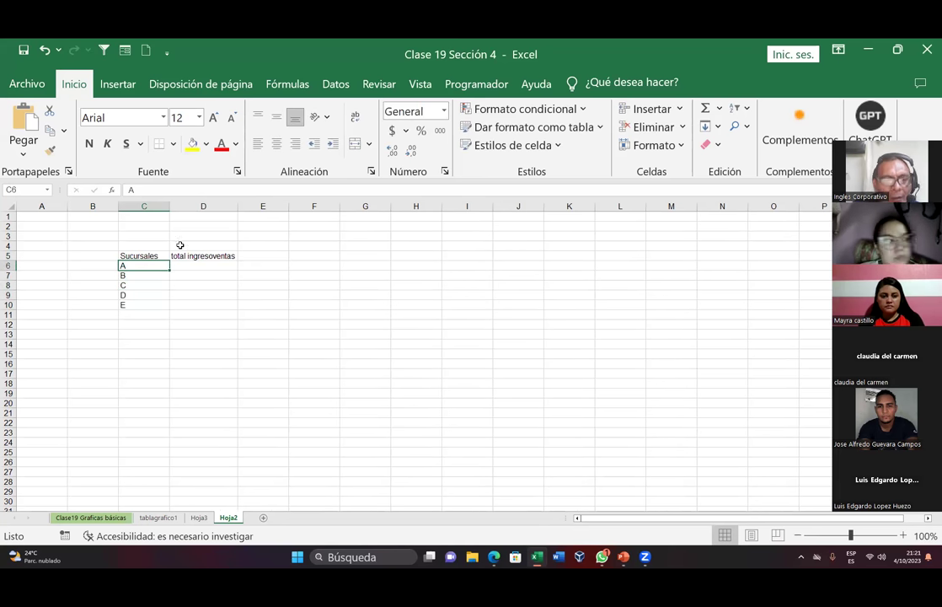
Append 2023 to the D5 header so it reads total ingresoventas 2023
{"action": "left_click", "coordinate": [188, 256]}
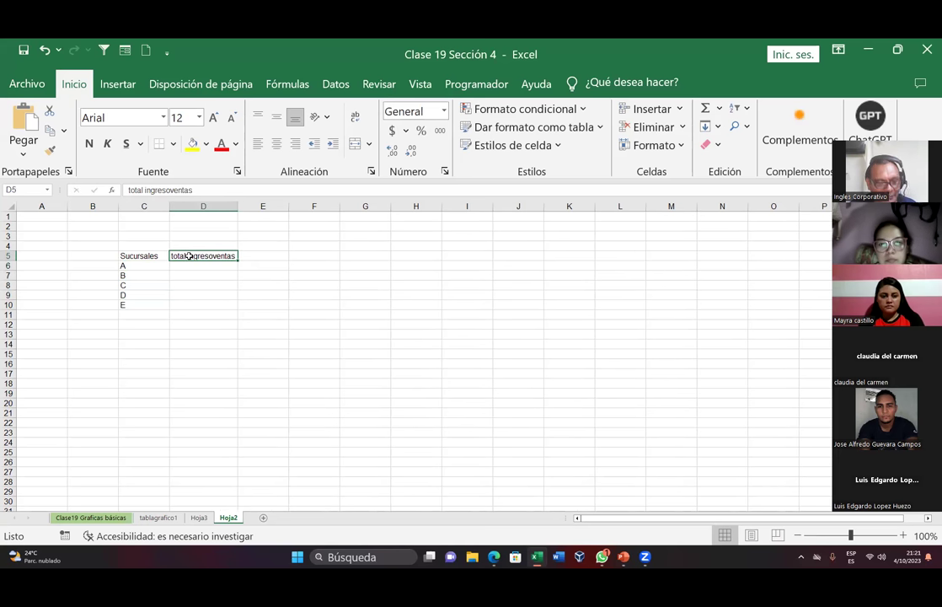
{"action": "key", "text": "F2"}
{"action": "type", "text": " 2023"}
{"action": "key", "text": "Return"}
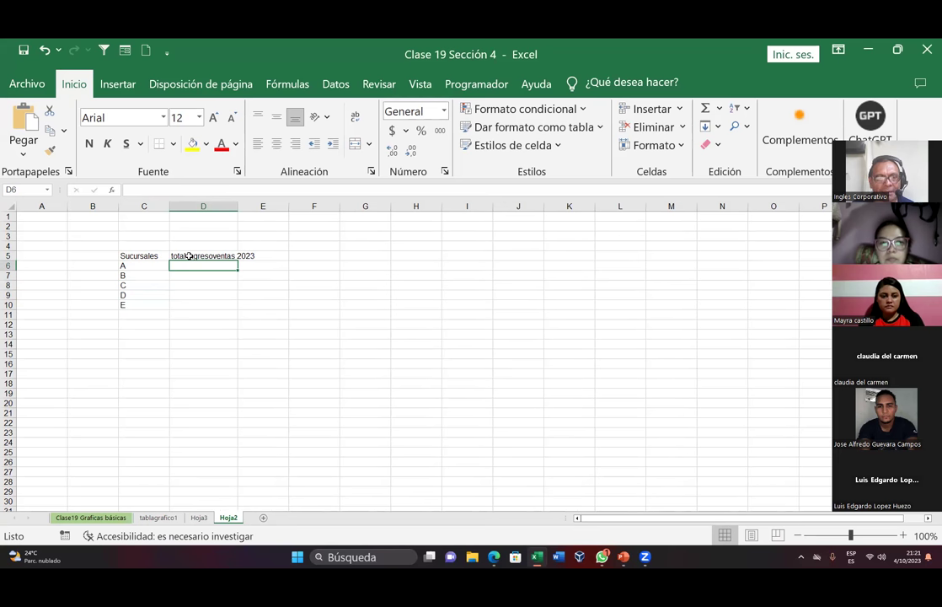
Enter the title VENTAS ANUALES 2023 in cell C3
{"action": "left_click_drag", "start_coordinate": [204, 266], "coordinate": [203, 304]}
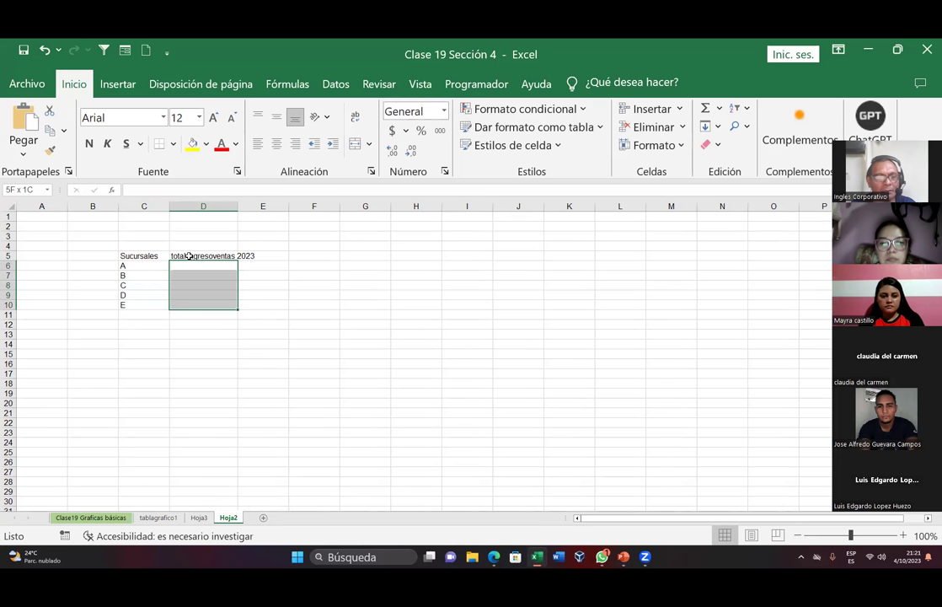
{"action": "left_click", "coordinate": [173, 236]}
{"action": "left_click", "coordinate": [147, 239]}
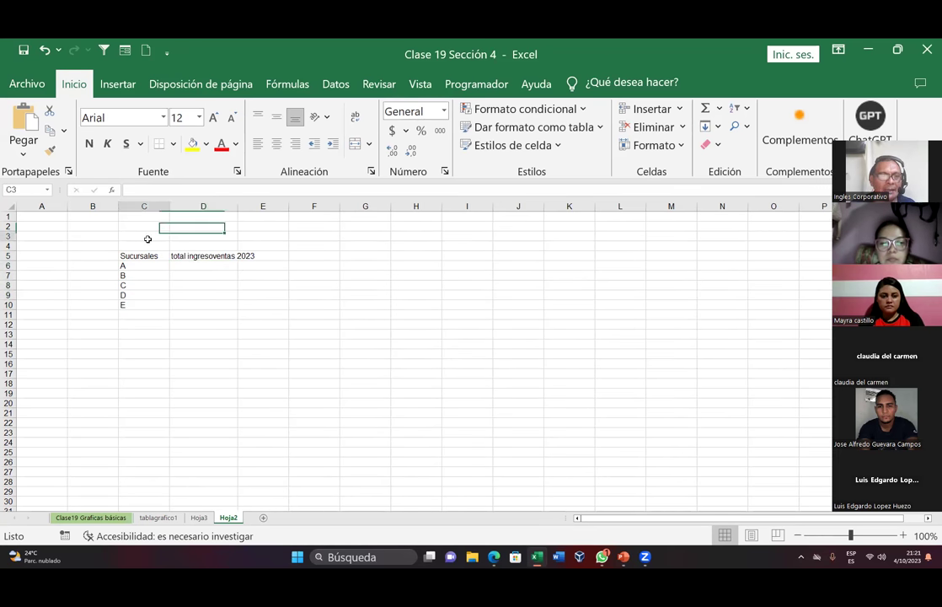
{"action": "type", "text": "VENTAS ANUALES 202"}
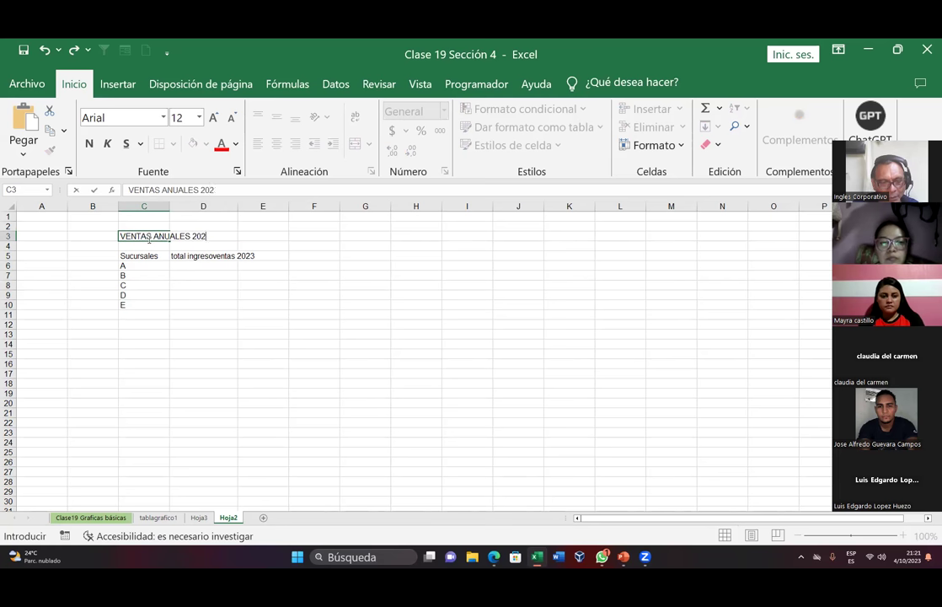
{"action": "type", "text": "3"}
{"action": "key", "text": "Return"}
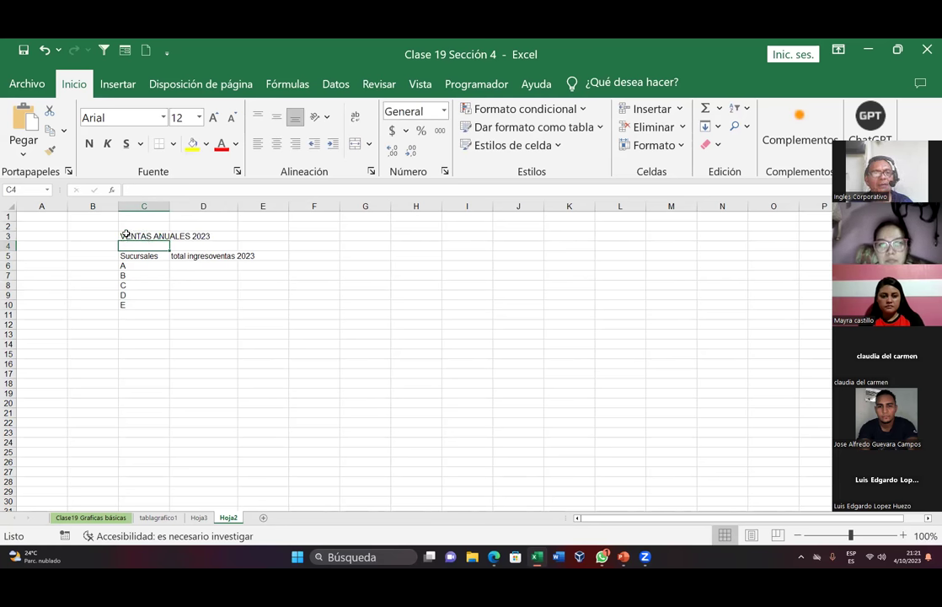
Fill the title cells C3:D3 green and enlarge the title text to 16 point
{"action": "left_click_drag", "start_coordinate": [126, 235], "coordinate": [210, 235]}
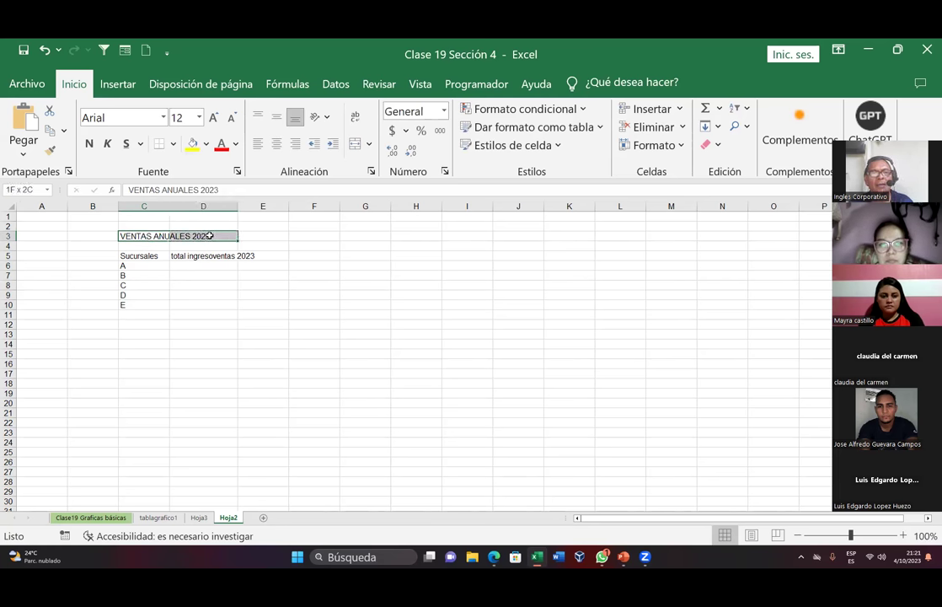
{"action": "left_click", "coordinate": [206, 143]}
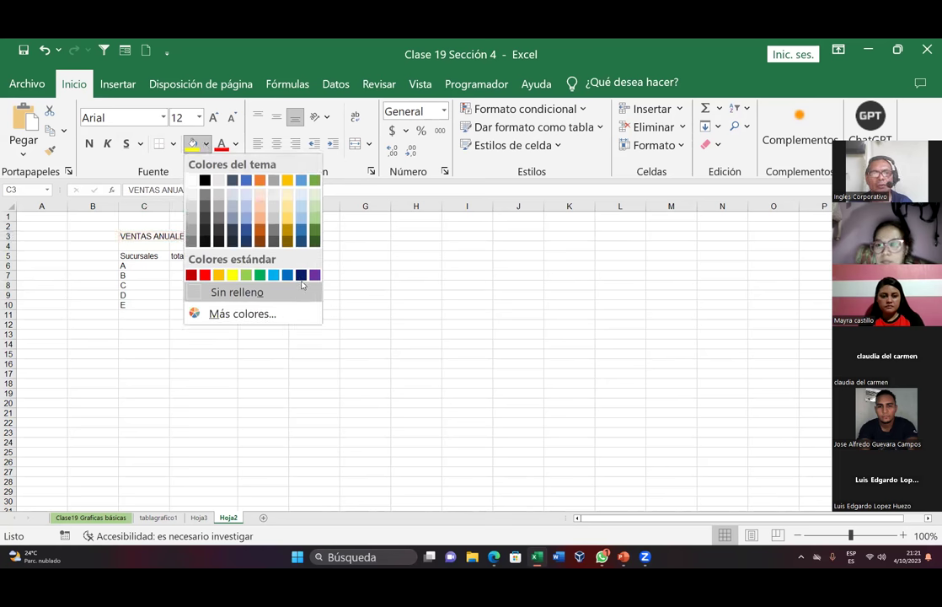
{"action": "left_click", "coordinate": [301, 275]}
{"action": "left_click", "coordinate": [205, 143]}
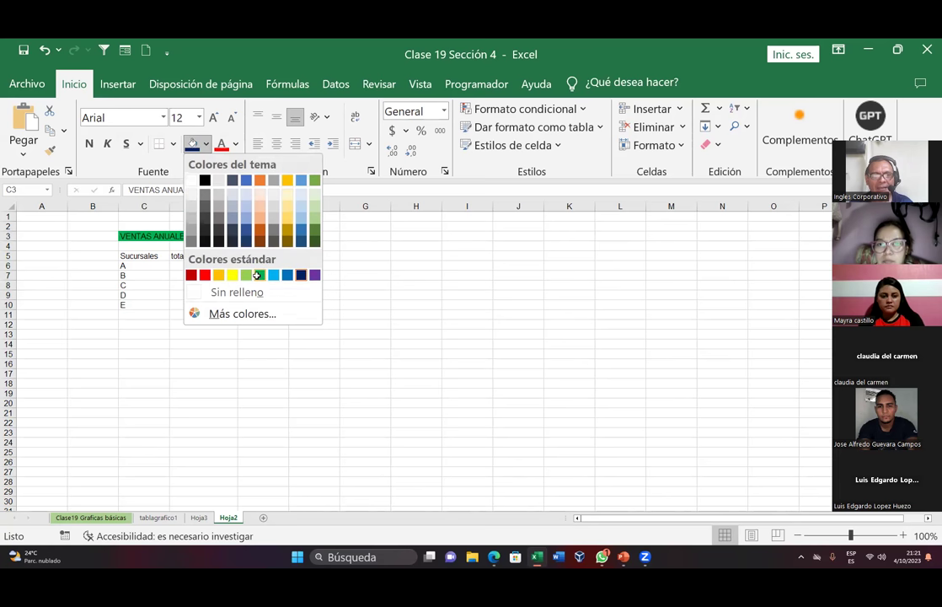
{"action": "left_click", "coordinate": [259, 274]}
{"action": "left_click", "coordinate": [213, 117]}
{"action": "left_click", "coordinate": [213, 117]}
{"action": "left_click", "coordinate": [314, 269]}
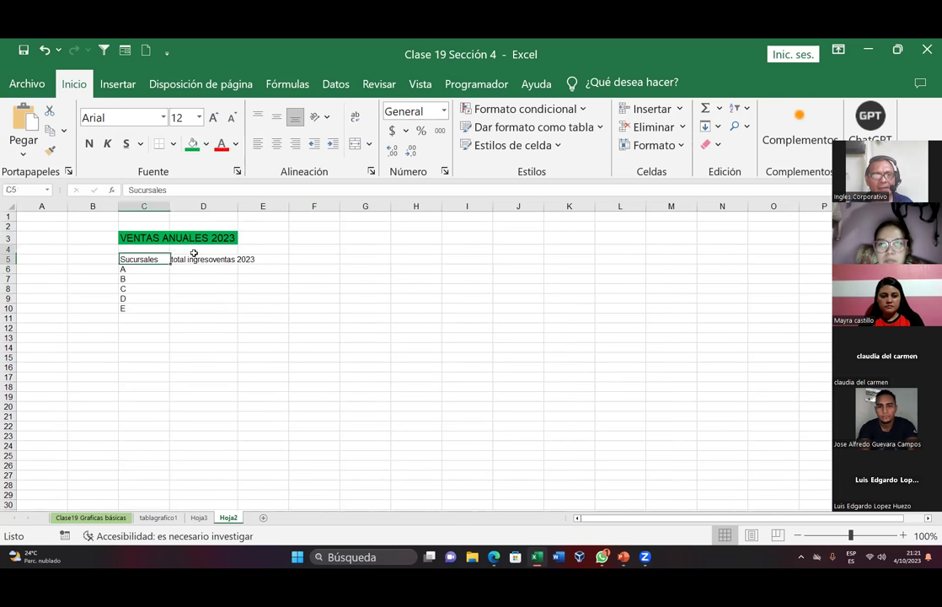
Put borders on every cell of table C5:D10 and widen column D to fit the header
{"action": "left_click_drag", "start_coordinate": [123, 259], "coordinate": [200, 259]}
{"action": "left_click", "coordinate": [262, 332]}
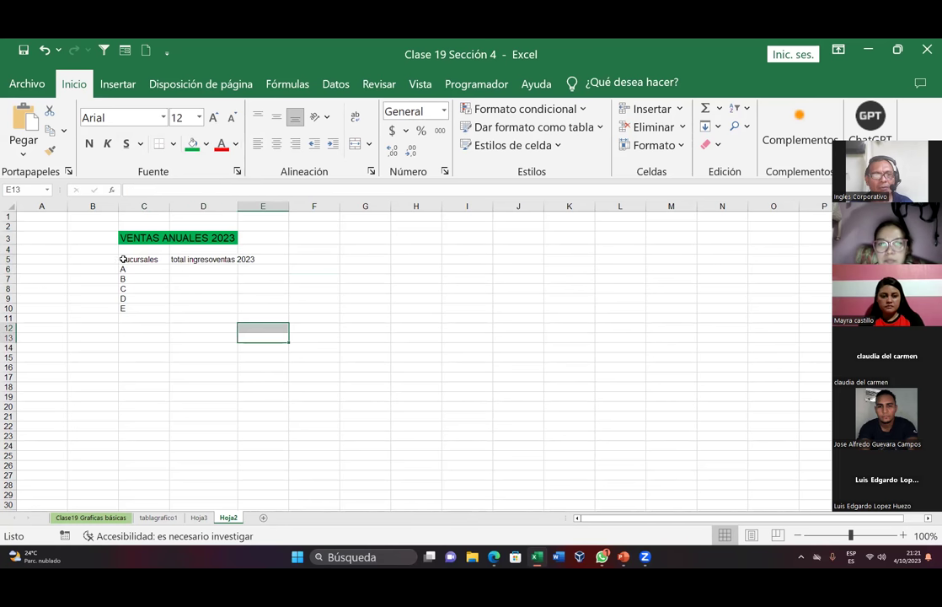
{"action": "left_click_drag", "start_coordinate": [121, 260], "coordinate": [233, 310]}
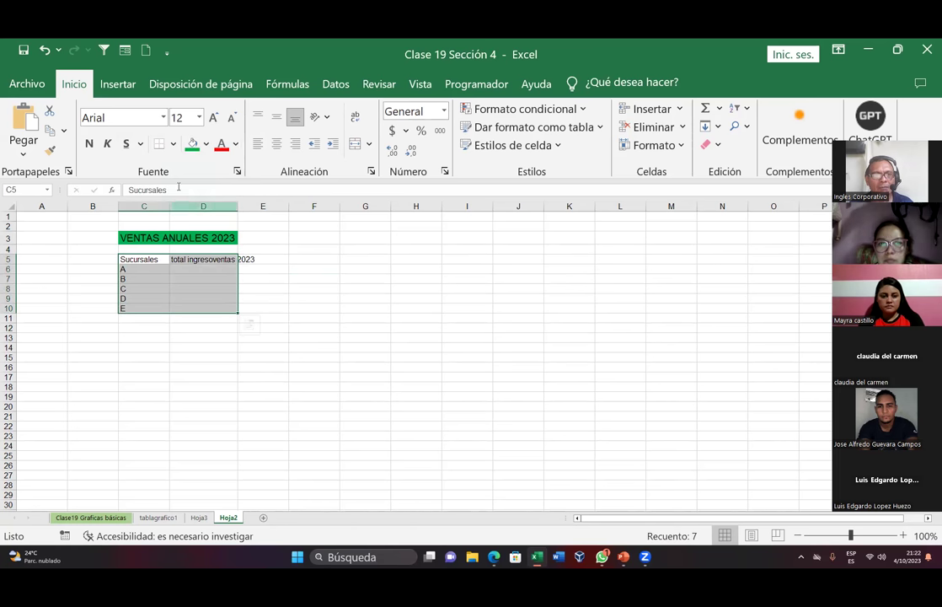
{"action": "left_click", "coordinate": [172, 144]}
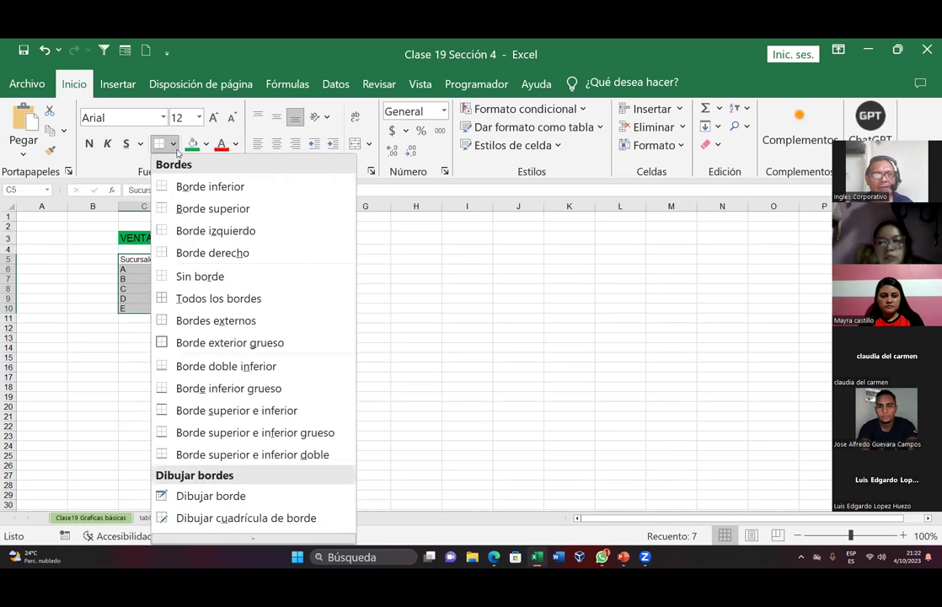
{"action": "left_click", "coordinate": [218, 299]}
{"action": "left_click", "coordinate": [415, 309]}
{"action": "left_click_drag", "start_coordinate": [238, 208], "coordinate": [300, 211]}
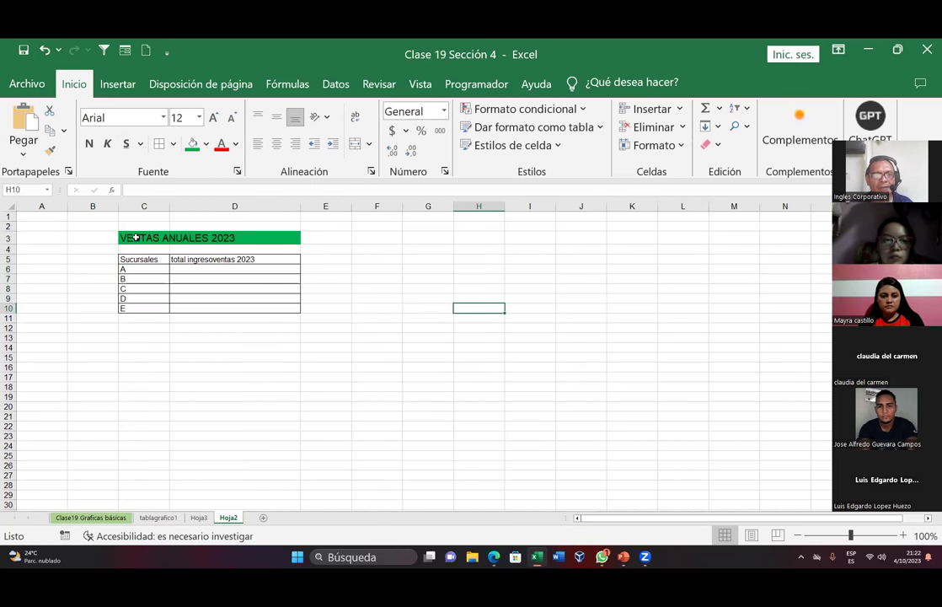
Enlarge the VENTAS ANUALES 2023 title to size 16 and merge and centre it across C2:D3
{"action": "left_click_drag", "start_coordinate": [136, 238], "coordinate": [236, 226]}
{"action": "key", "text": "ctrl+shift+period"}
{"action": "key", "text": "ctrl+shift+period"}
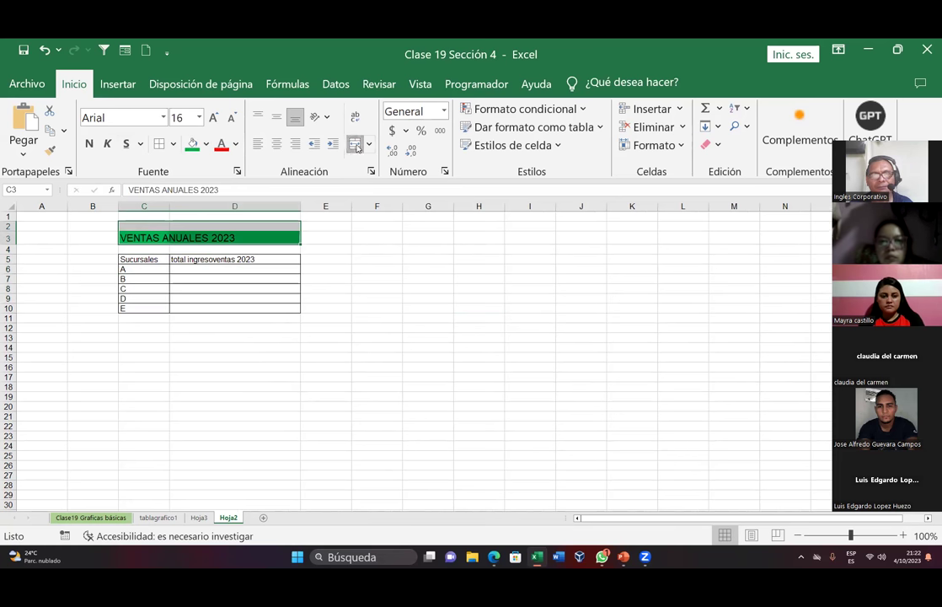
{"action": "left_click", "coordinate": [356, 147]}
{"action": "left_click", "coordinate": [385, 278]}
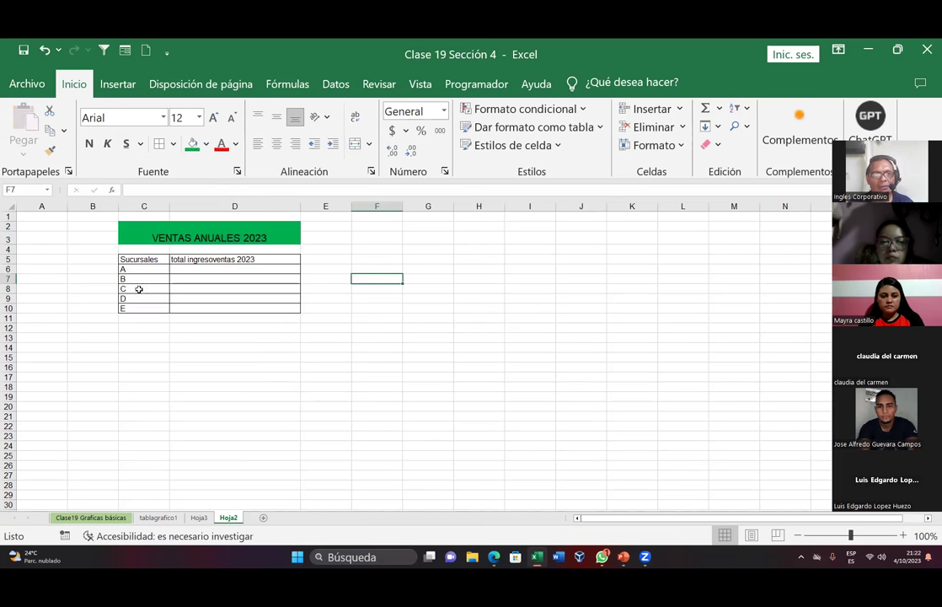
Enter 15000 as branch A's revenue in D6
{"action": "left_click", "coordinate": [147, 272]}
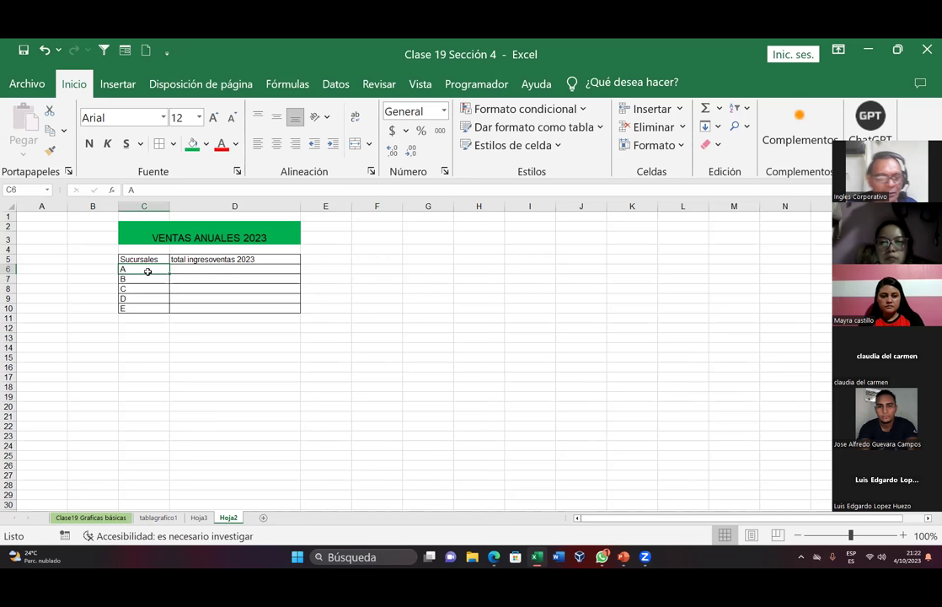
{"action": "key", "text": "Right"}
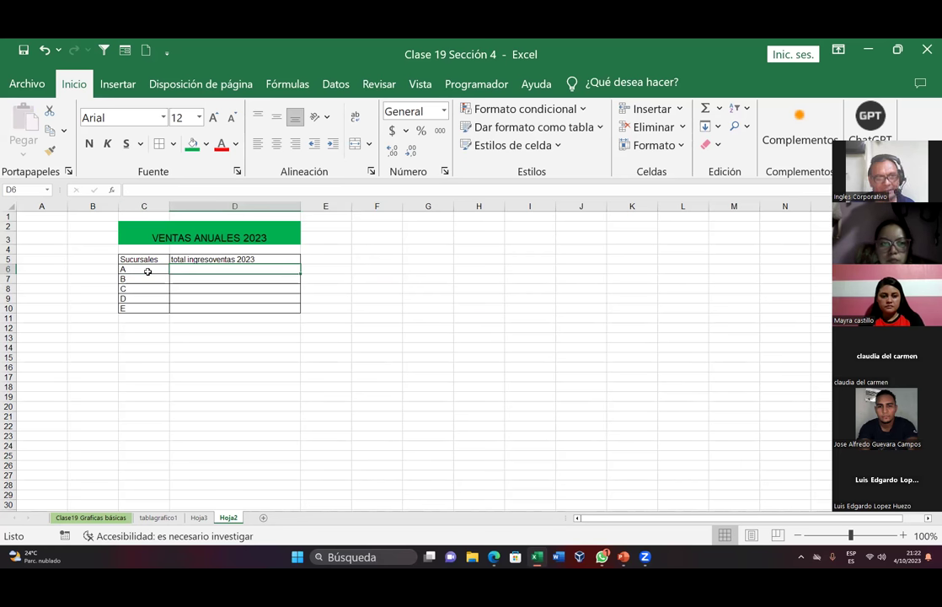
{"action": "type", "text": "150"}
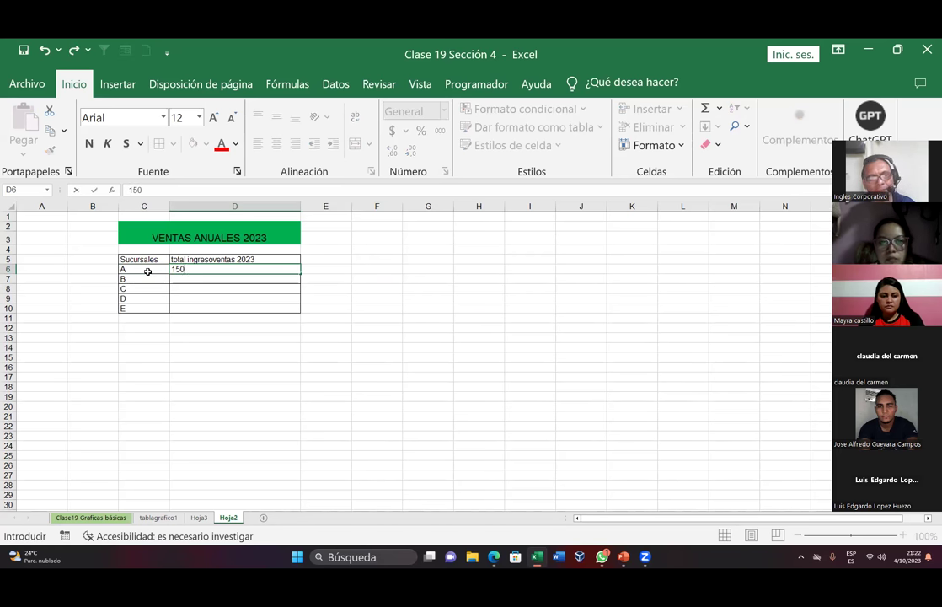
{"action": "type", "text": "0"}
{"action": "key", "text": "Return"}
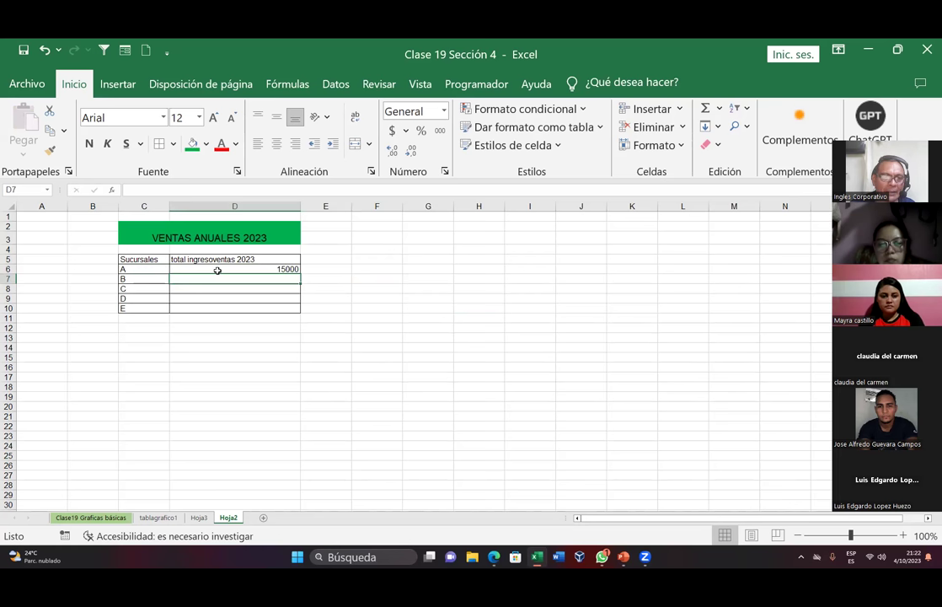
Format the revenue cells D6:D10 as Moneda (currency)
{"action": "left_click_drag", "start_coordinate": [217, 270], "coordinate": [225, 305]}
{"action": "right_click", "coordinate": [225, 305]}
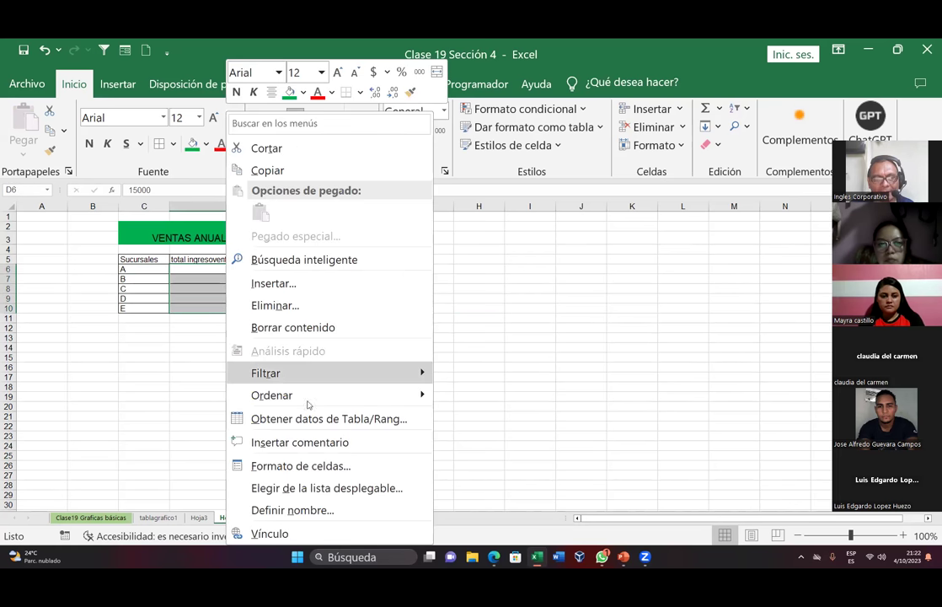
{"action": "left_click", "coordinate": [302, 465]}
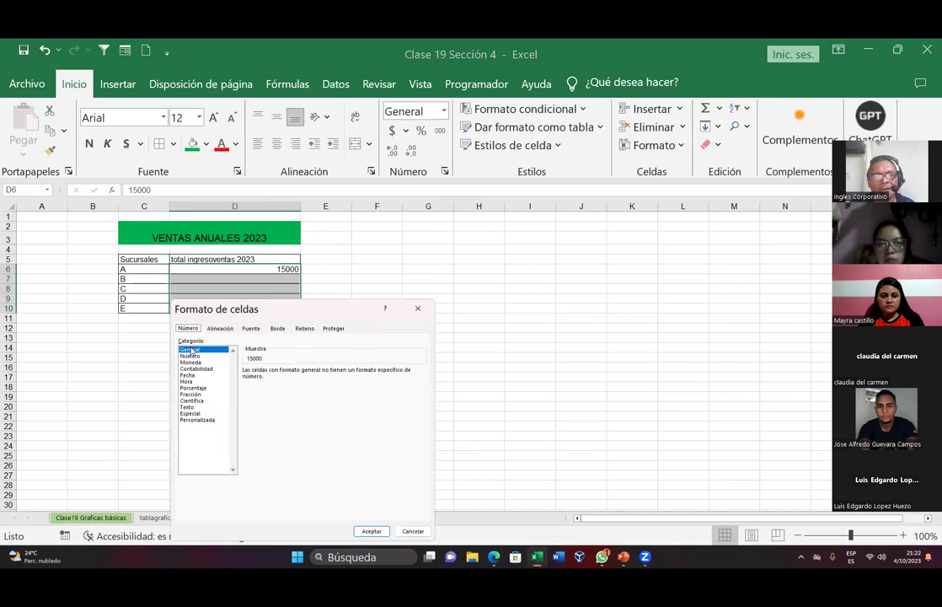
{"action": "left_click", "coordinate": [192, 363]}
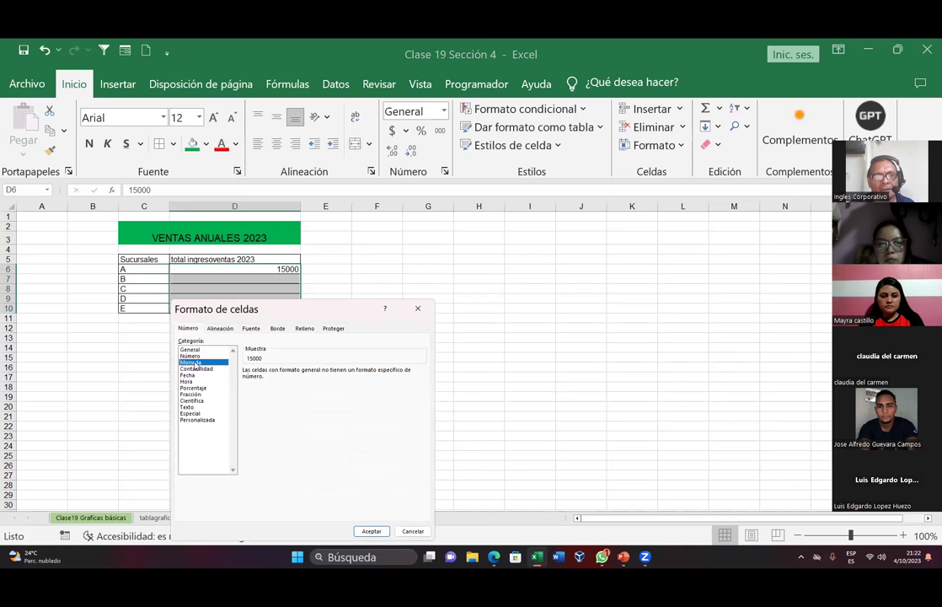
{"action": "left_click", "coordinate": [371, 530]}
{"action": "left_click", "coordinate": [291, 365]}
Enter 10000 as branch B's revenue in D7, correcting the initial 1000
{"action": "left_click", "coordinate": [251, 277]}
{"action": "type", "text": "1000"}
{"action": "key", "text": "ctrl+Return"}
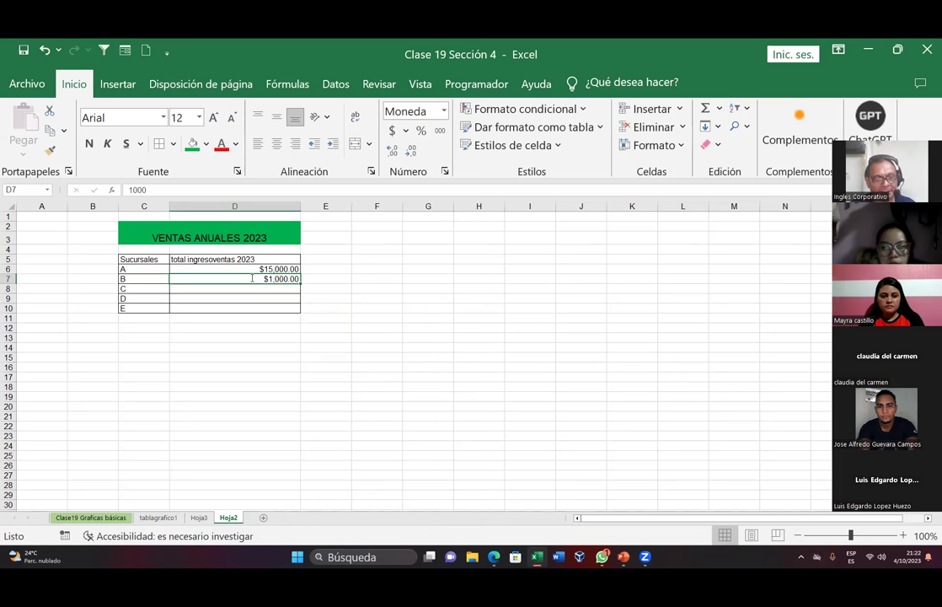
{"action": "key", "text": "F2"}
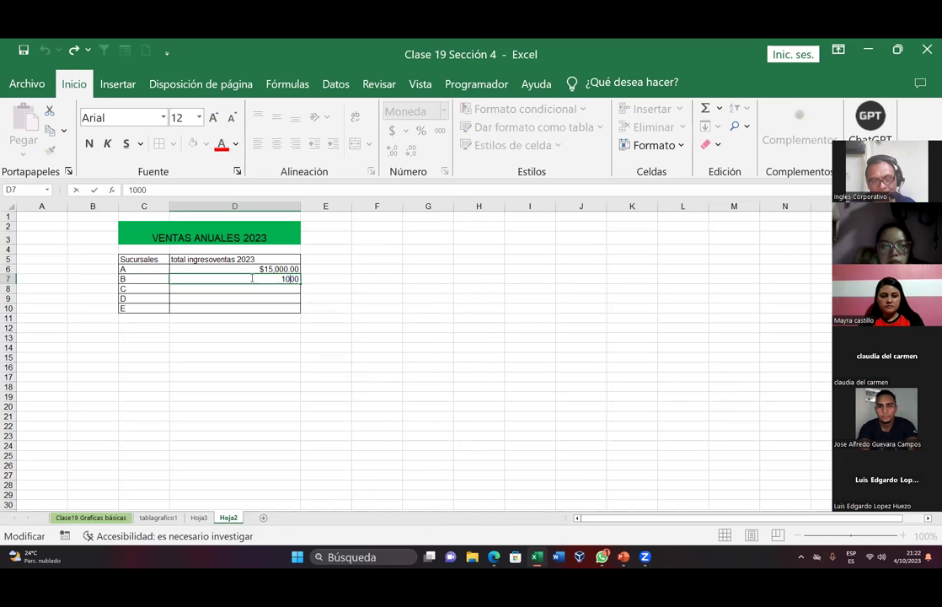
{"action": "type", "text": "$10"}
{"action": "key", "text": "Return"}
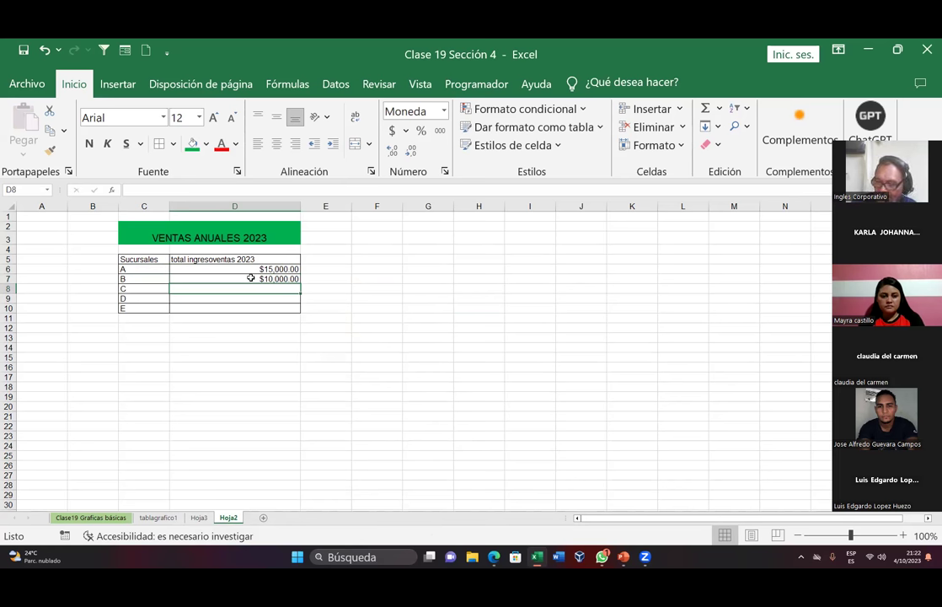
Enter 5600, 22000 and 5000 as revenue for branches C, D and E
{"action": "type", "text": "5,6"}
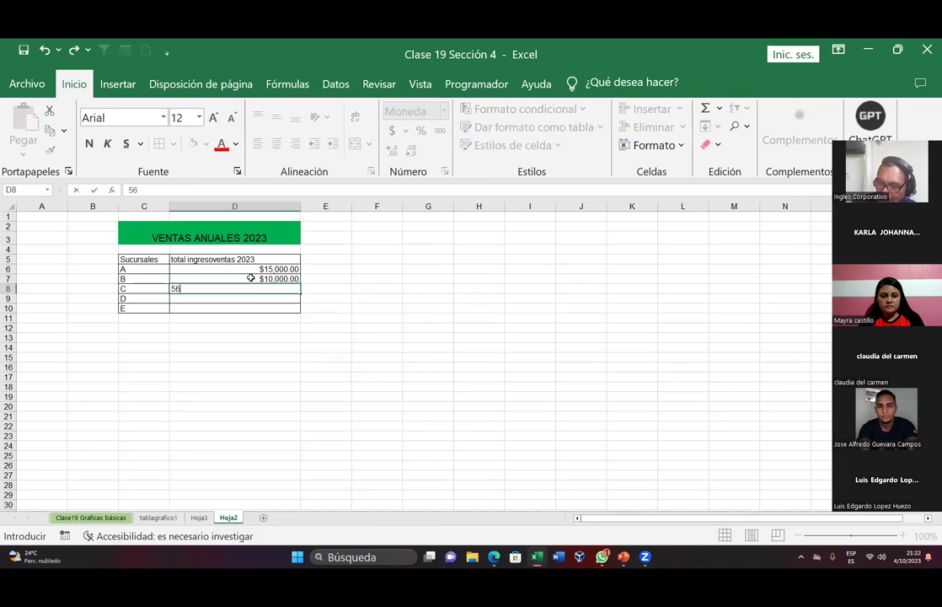
{"action": "type", "text": "0"}
{"action": "key", "text": "Return"}
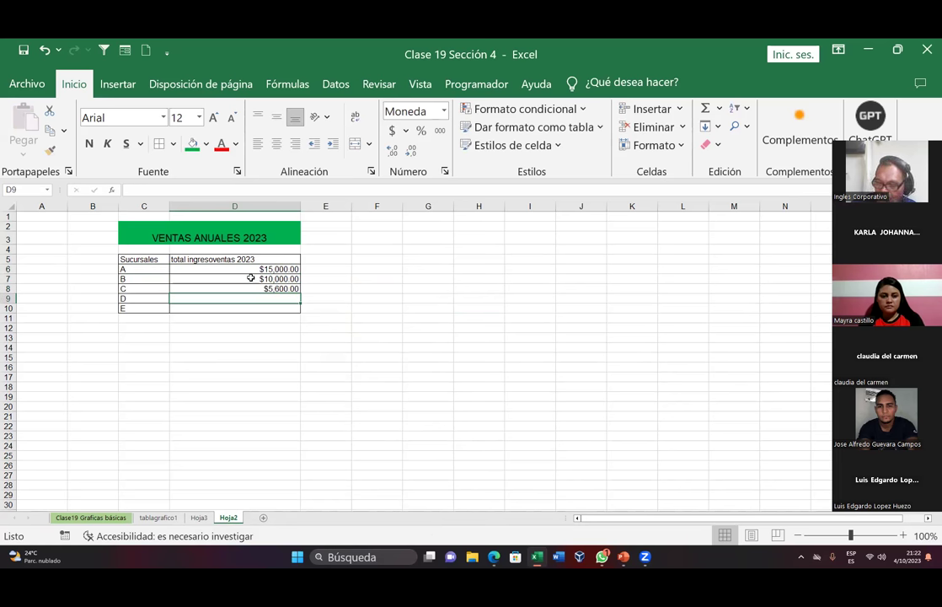
{"action": "type", "text": "22000"}
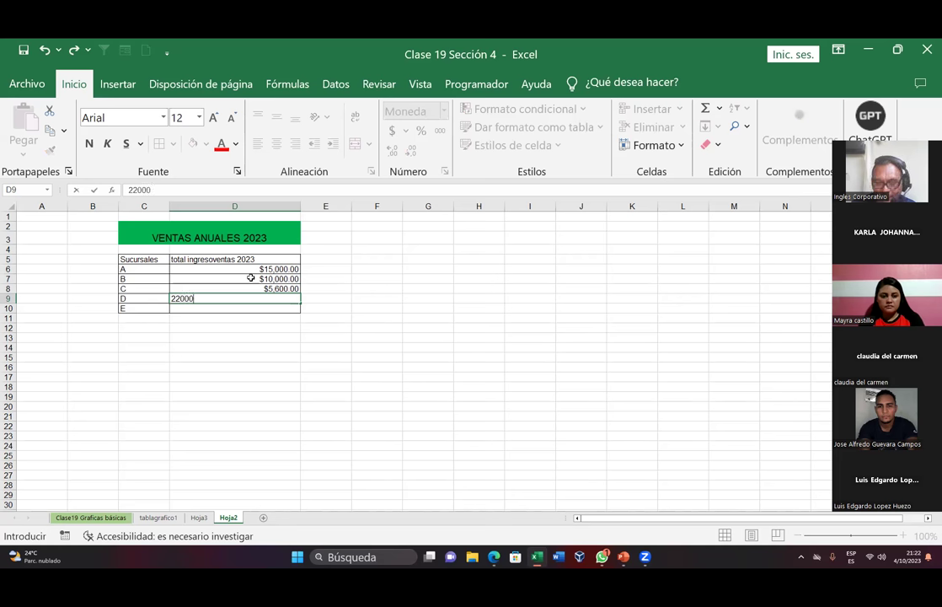
{"action": "key", "text": "Return"}
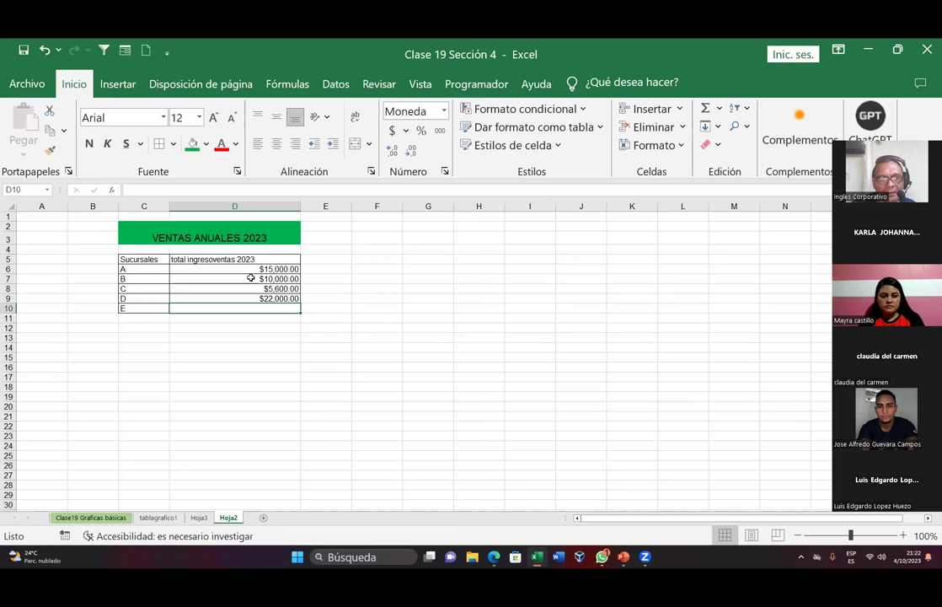
{"action": "type", "text": "5000"}
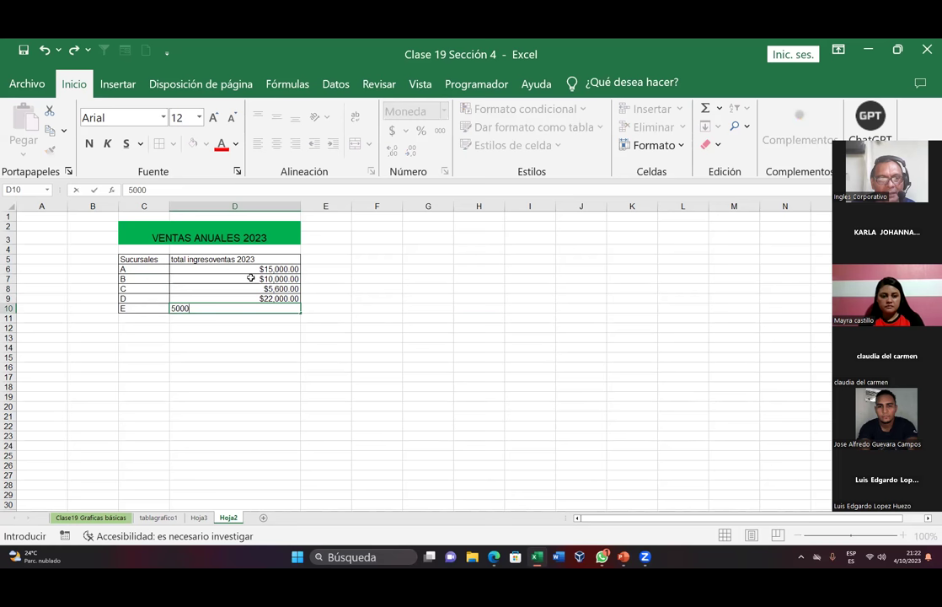
{"action": "key", "text": "Return"}
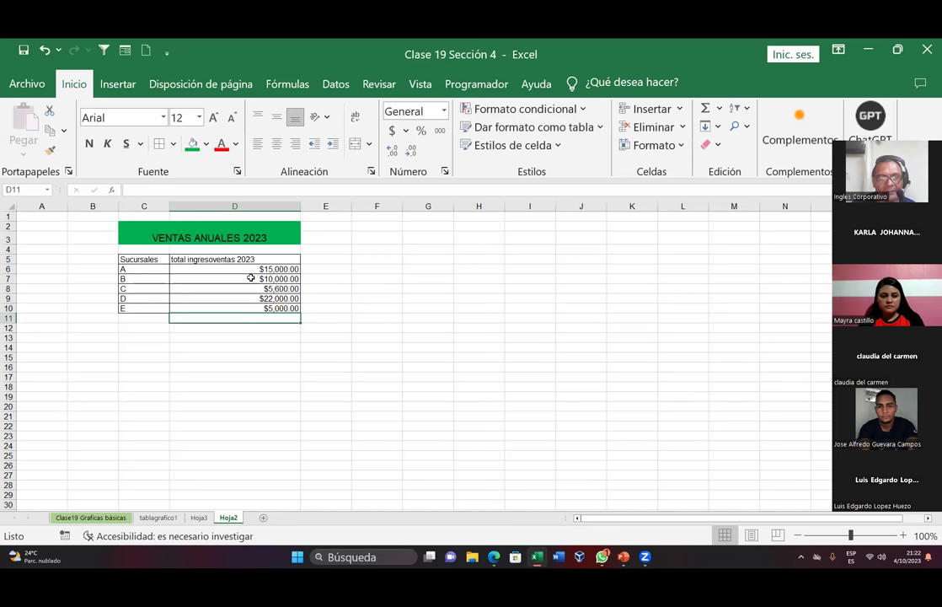
Centre the contents of table C5:D10 and raise its text to size 14
{"action": "left_click_drag", "start_coordinate": [140, 260], "coordinate": [257, 307]}
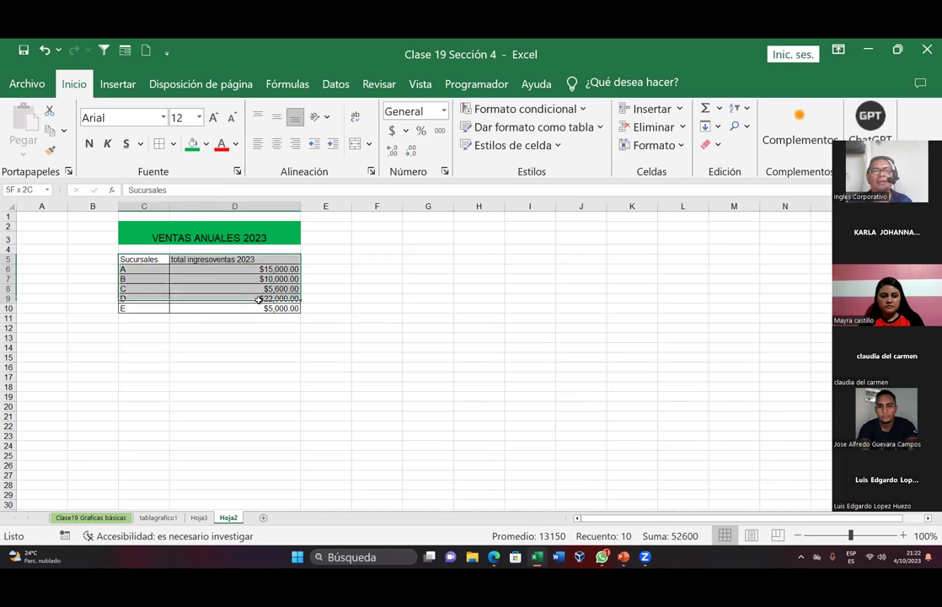
{"action": "left_click", "coordinate": [276, 144]}
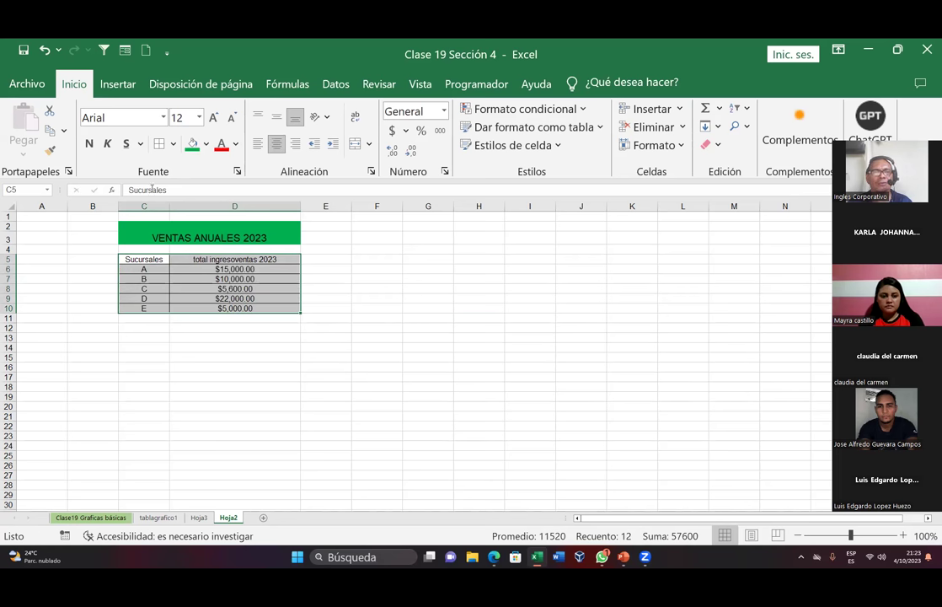
{"action": "left_click", "coordinate": [213, 117]}
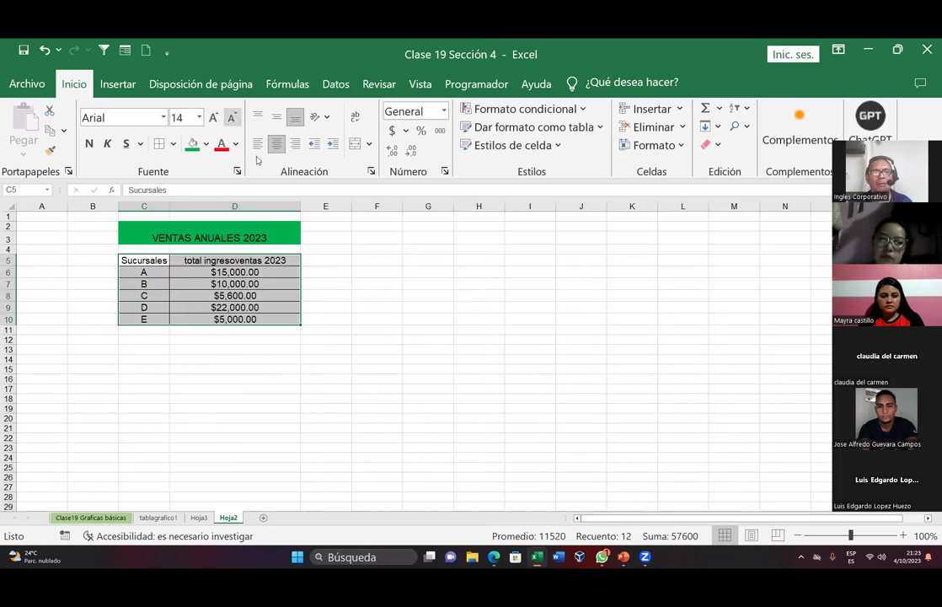
{"action": "left_click", "coordinate": [376, 283]}
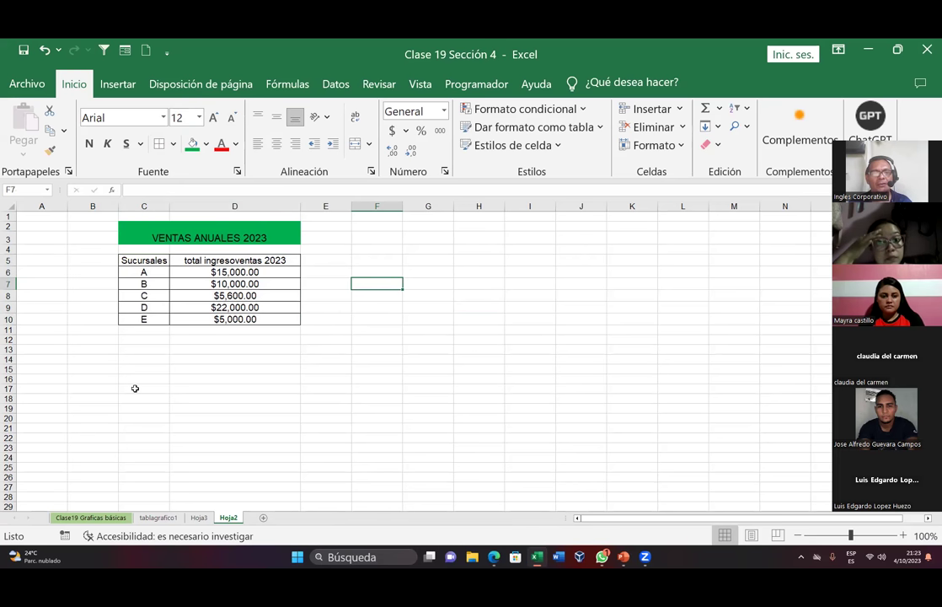
Open the Insertar iconos library from Insertar > Ilustraciones > Iconos
{"action": "left_click", "coordinate": [144, 389]}
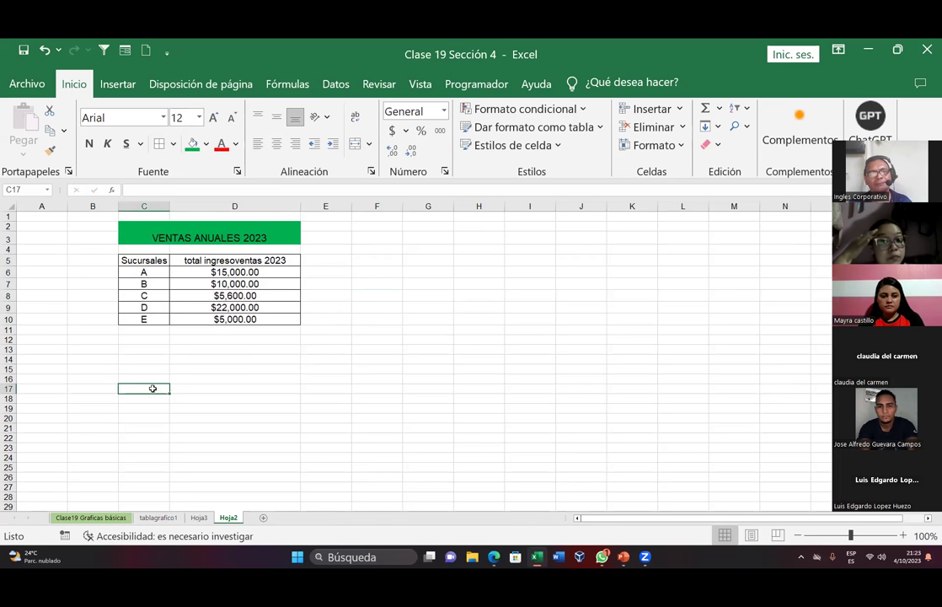
{"action": "left_click", "coordinate": [119, 85]}
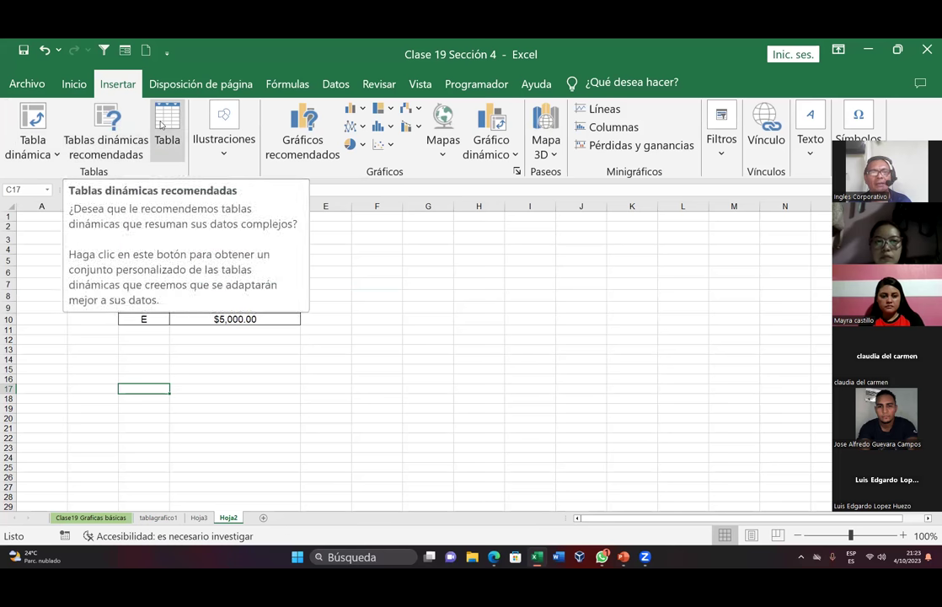
{"action": "left_click", "coordinate": [223, 151]}
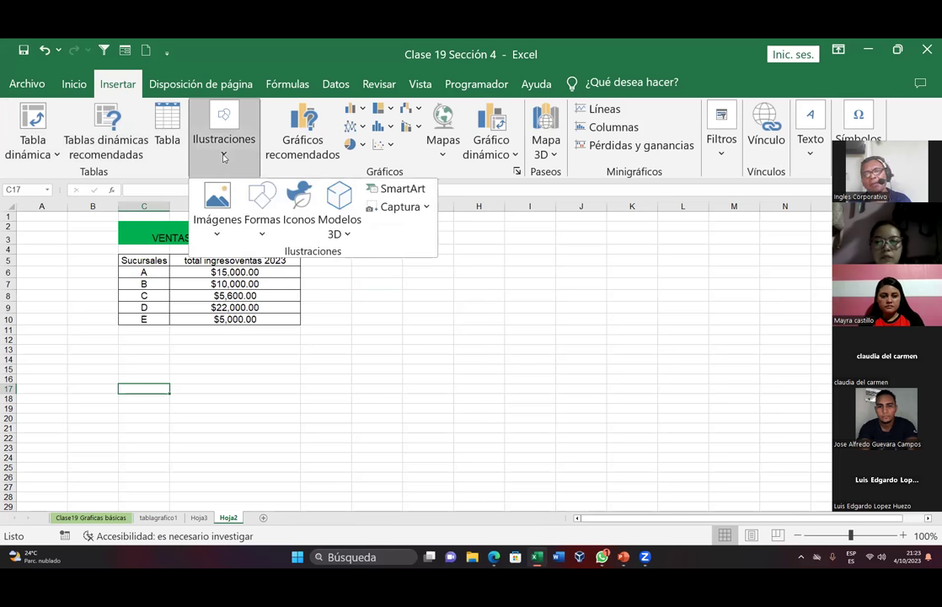
{"action": "left_click", "coordinate": [298, 215]}
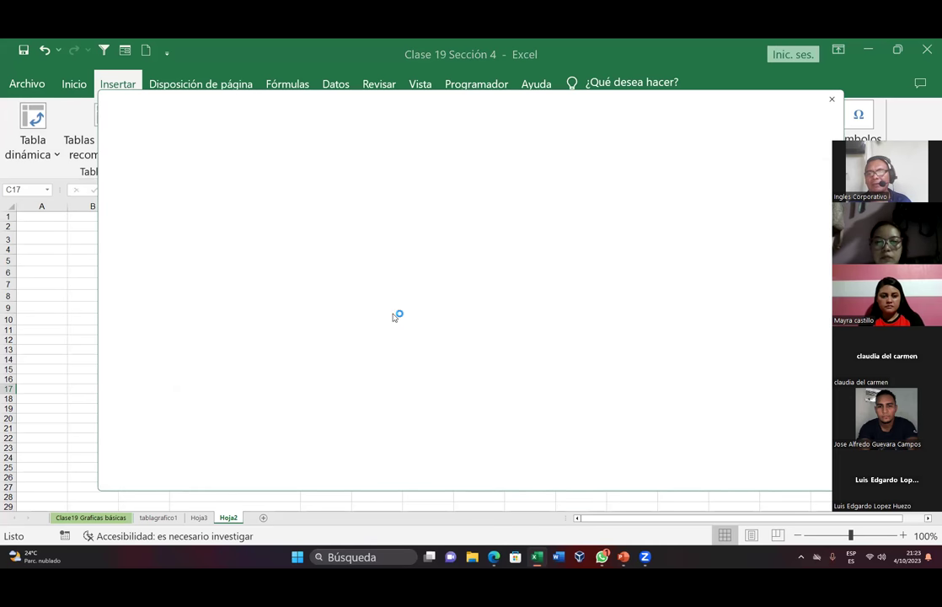
Insert line, falling-bar and presentation chart icons beside the table and rotate them about 45°
{"action": "scroll", "coordinate": [613, 344], "scroll_direction": "down", "scroll_amount": 3}
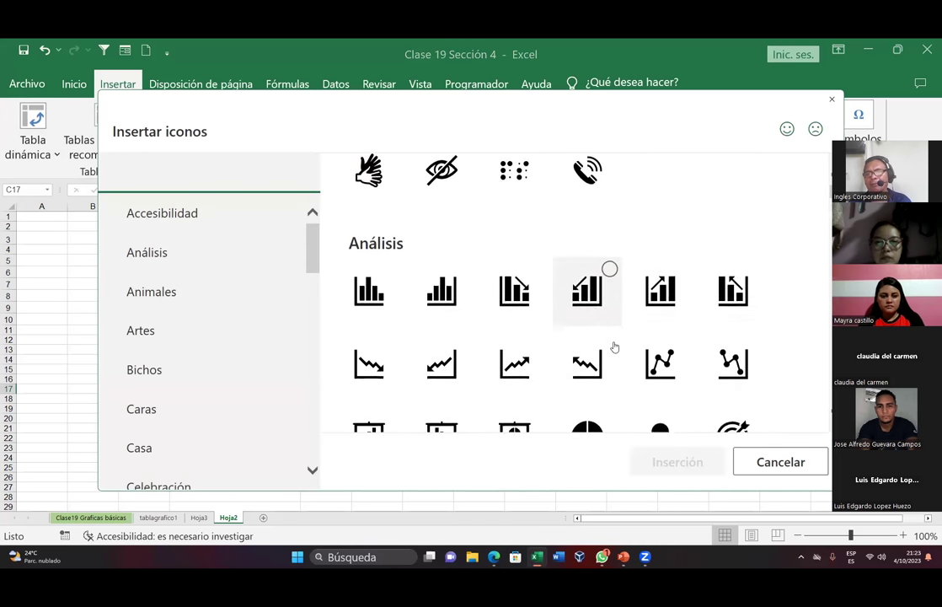
{"action": "scroll", "coordinate": [612, 346], "scroll_direction": "down", "scroll_amount": 3}
{"action": "scroll", "coordinate": [645, 342], "scroll_direction": "up", "scroll_amount": 1}
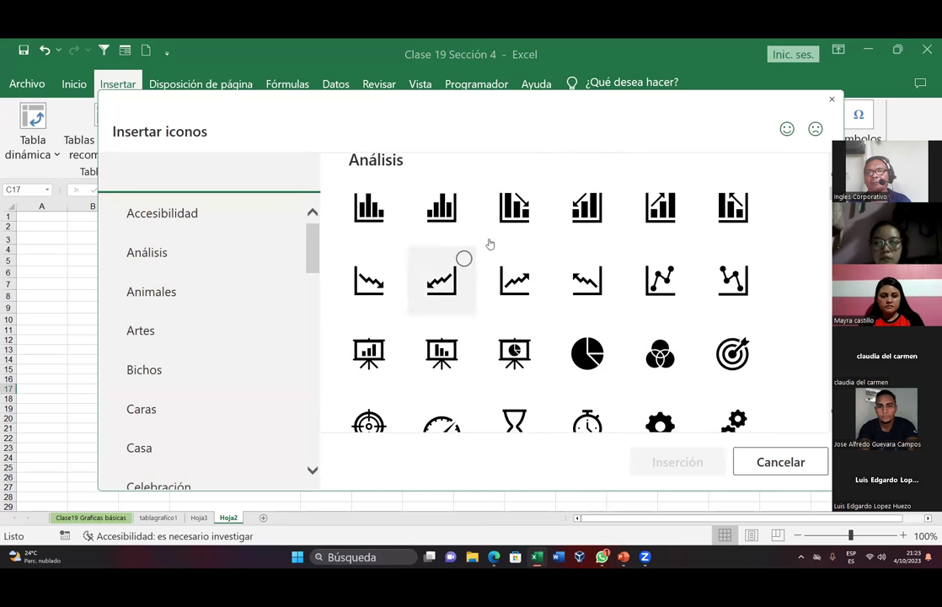
{"action": "left_click", "coordinate": [653, 277]}
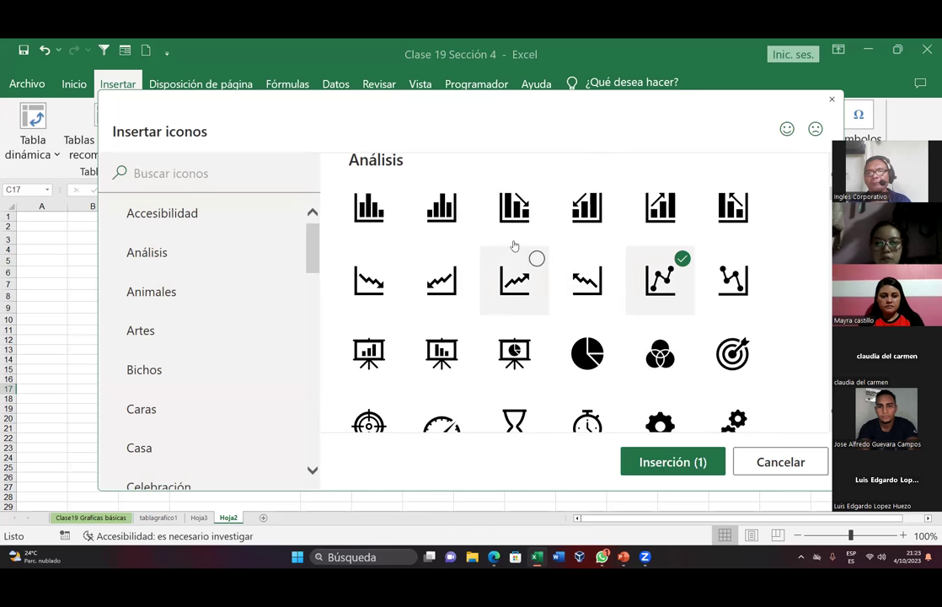
{"action": "left_click", "coordinate": [514, 215]}
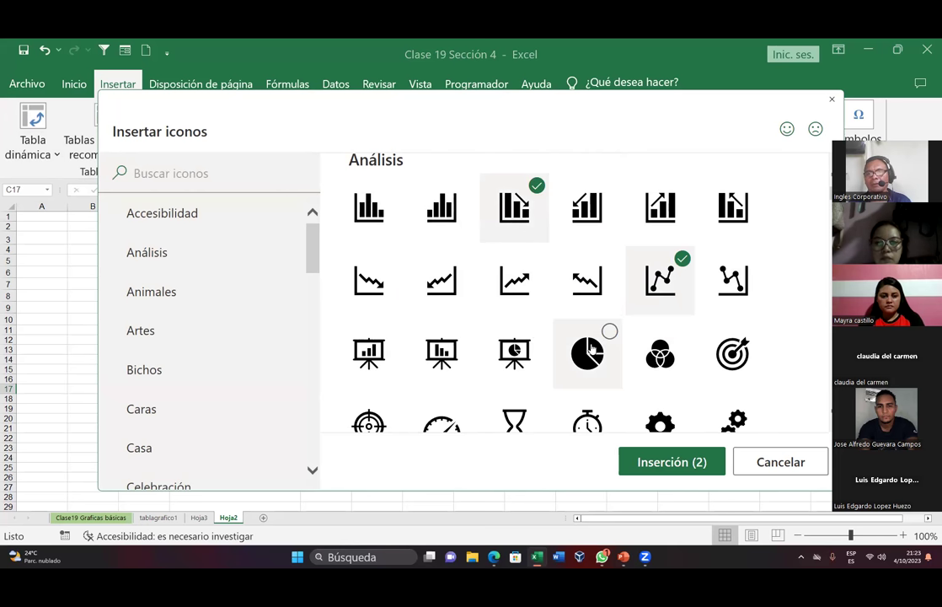
{"action": "left_click", "coordinate": [442, 349]}
{"action": "left_click", "coordinate": [653, 460]}
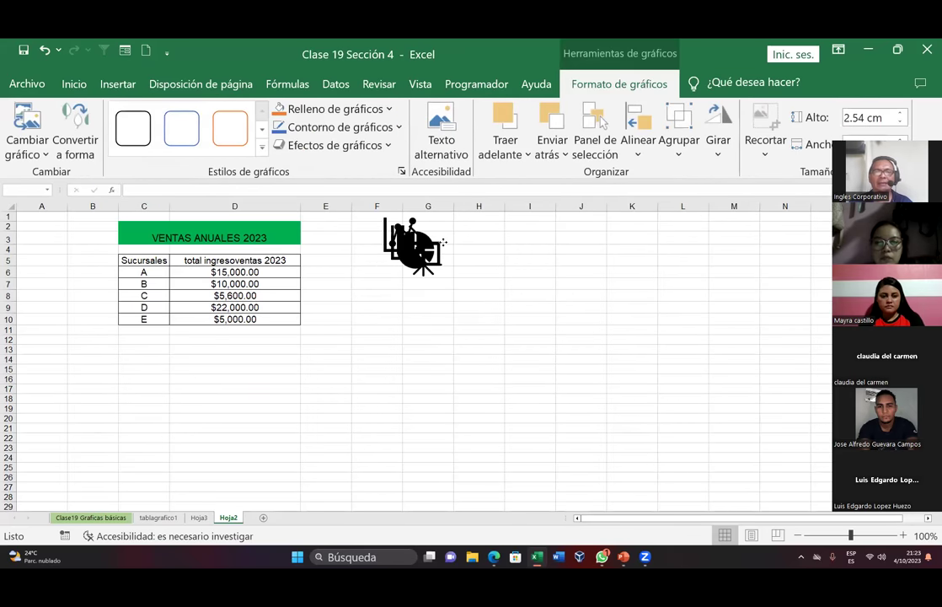
{"action": "mouse_move", "coordinate": [187, 418]}
{"action": "left_mouse_down"}
{"action": "mouse_move", "coordinate": [405, 256]}
{"action": "mouse_move", "coordinate": [442, 263]}
{"action": "left_mouse_up"}
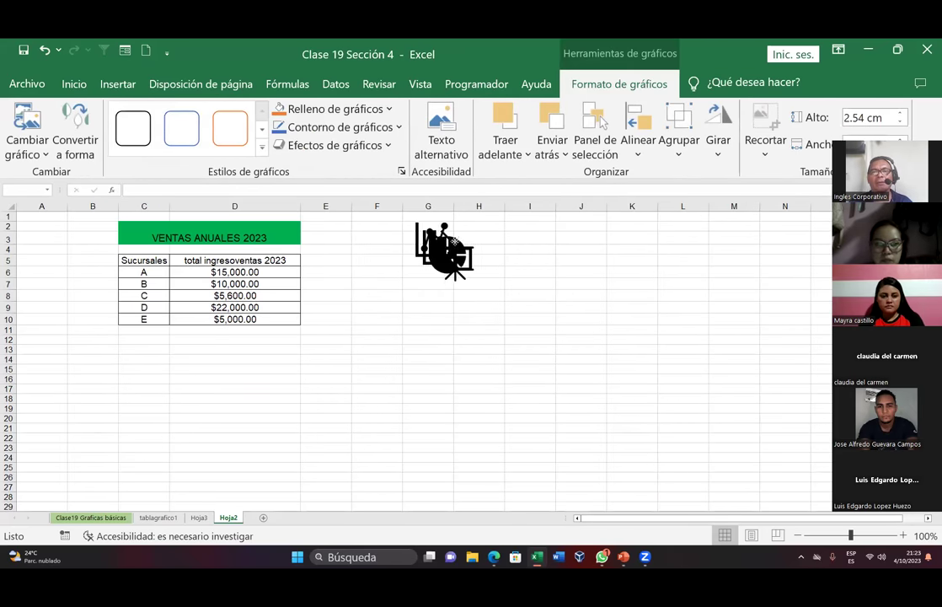
{"action": "left_click_drag", "start_coordinate": [452, 221], "coordinate": [497, 226]}
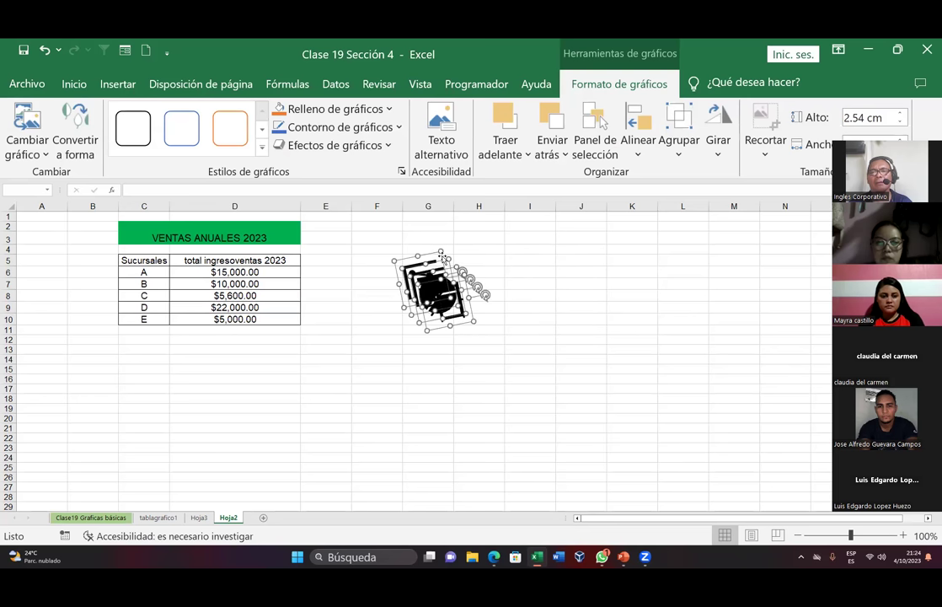
Delete the icon group and insert the bar chart icon with a downward arrow instead
{"action": "key", "text": "Delete"}
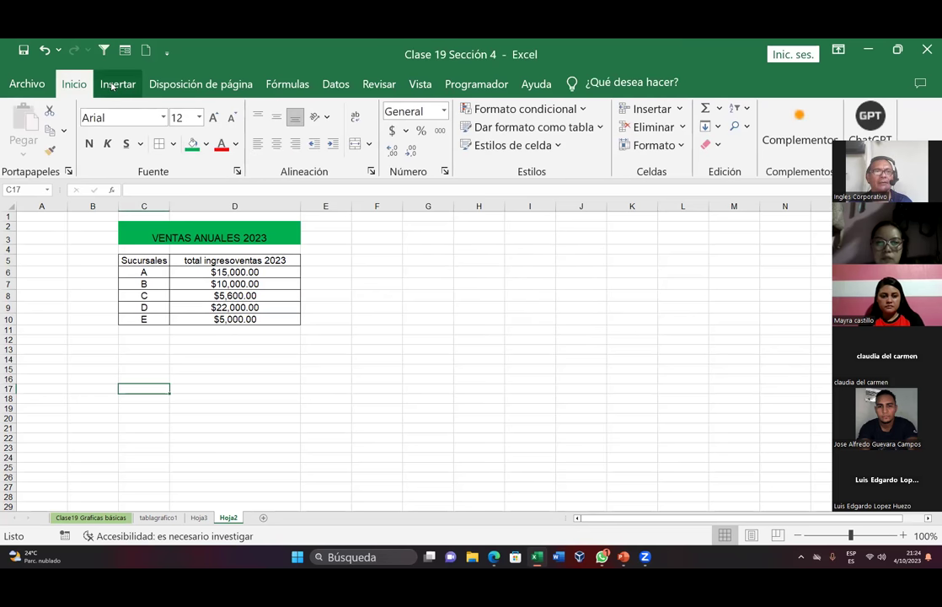
{"action": "left_click", "coordinate": [118, 83]}
{"action": "left_click", "coordinate": [224, 156]}
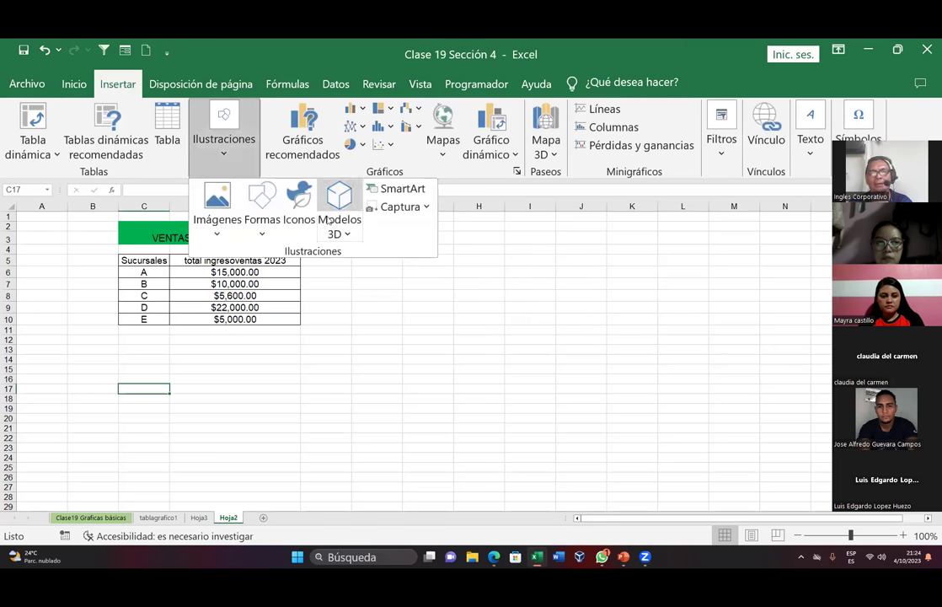
{"action": "left_click", "coordinate": [299, 198]}
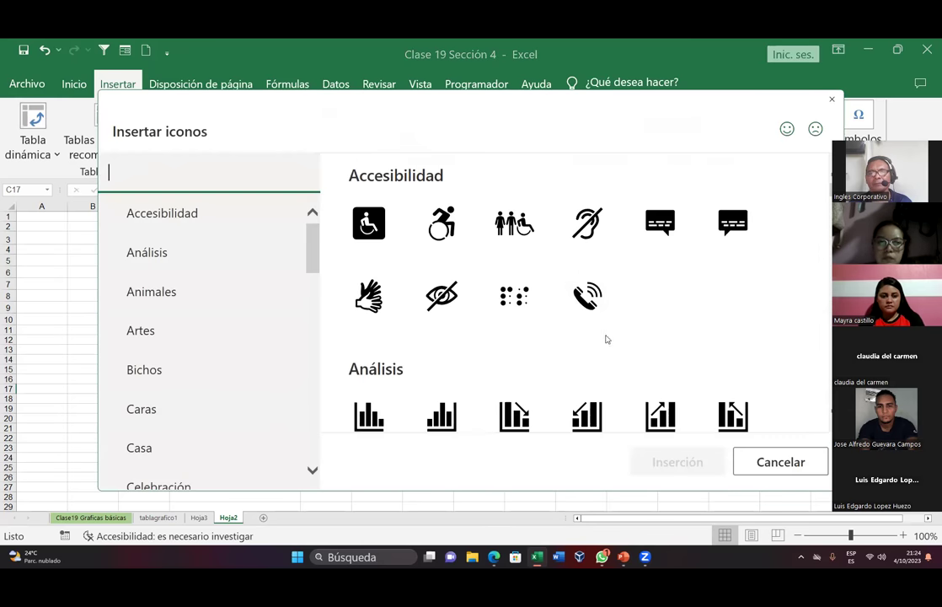
{"action": "scroll", "coordinate": [506, 412], "scroll_direction": "down", "scroll_amount": 1}
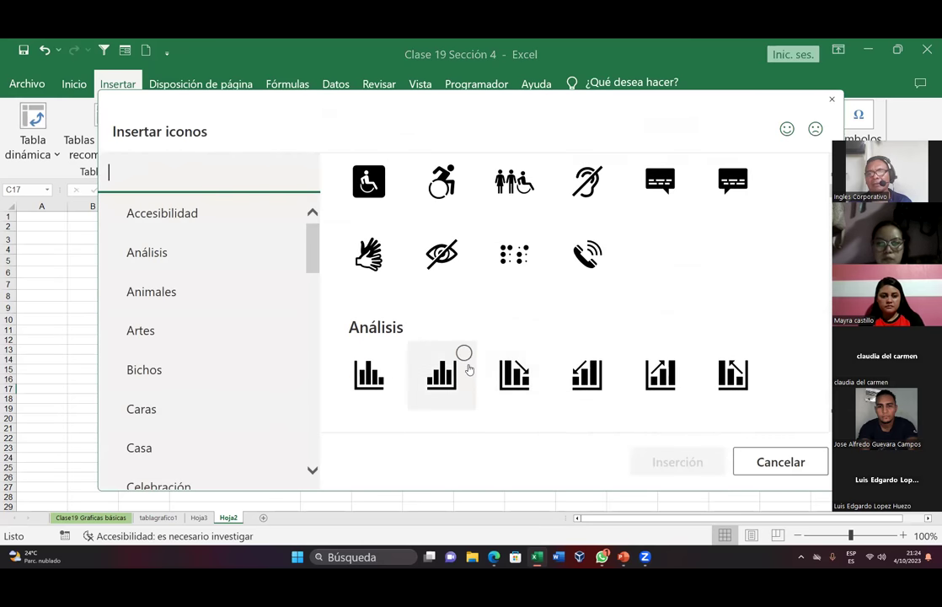
{"action": "left_click", "coordinate": [516, 378]}
{"action": "left_click", "coordinate": [630, 461]}
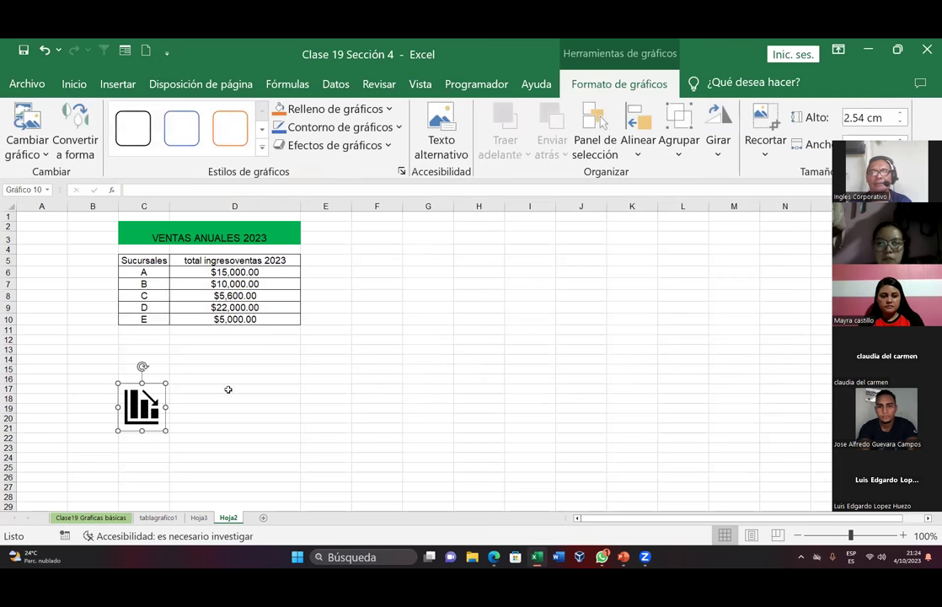
Enlarge the bar-chart icon to 5.11 cm tall and move it to cells A2:B8
{"action": "left_click_drag", "start_coordinate": [165, 407], "coordinate": [231, 407]}
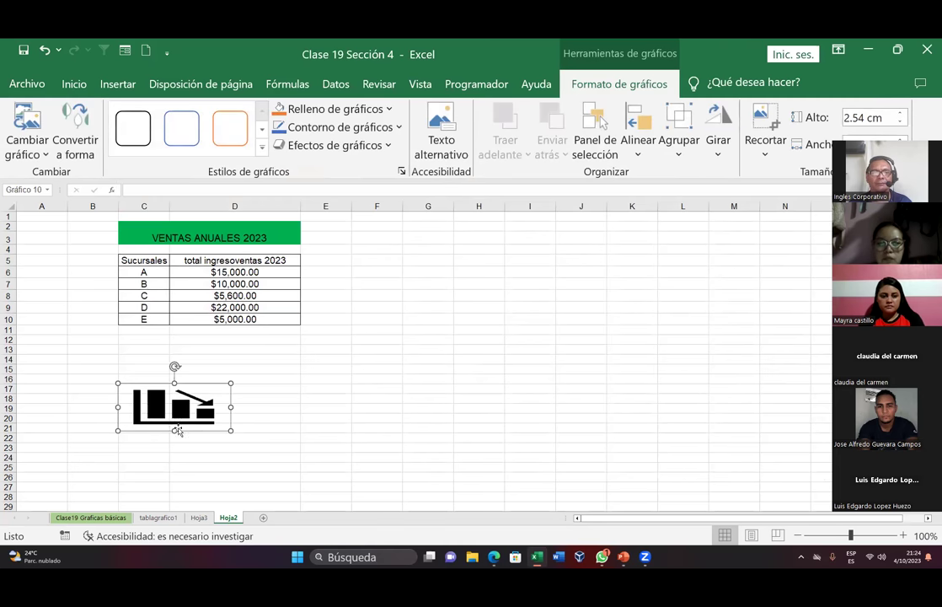
{"action": "left_click_drag", "start_coordinate": [177, 429], "coordinate": [177, 478]}
{"action": "left_click_drag", "start_coordinate": [162, 408], "coordinate": [62, 240]}
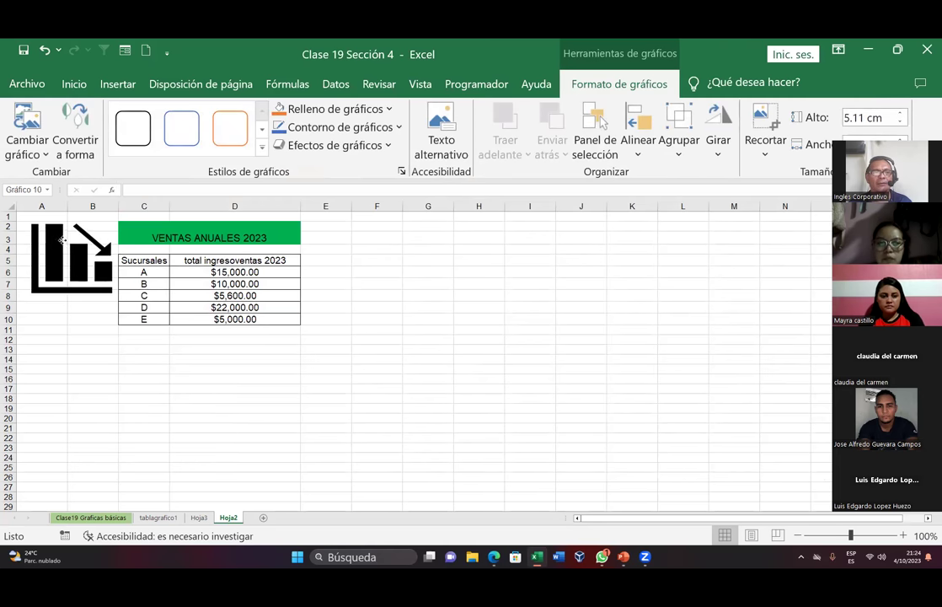
{"action": "left_click", "coordinate": [74, 249]}
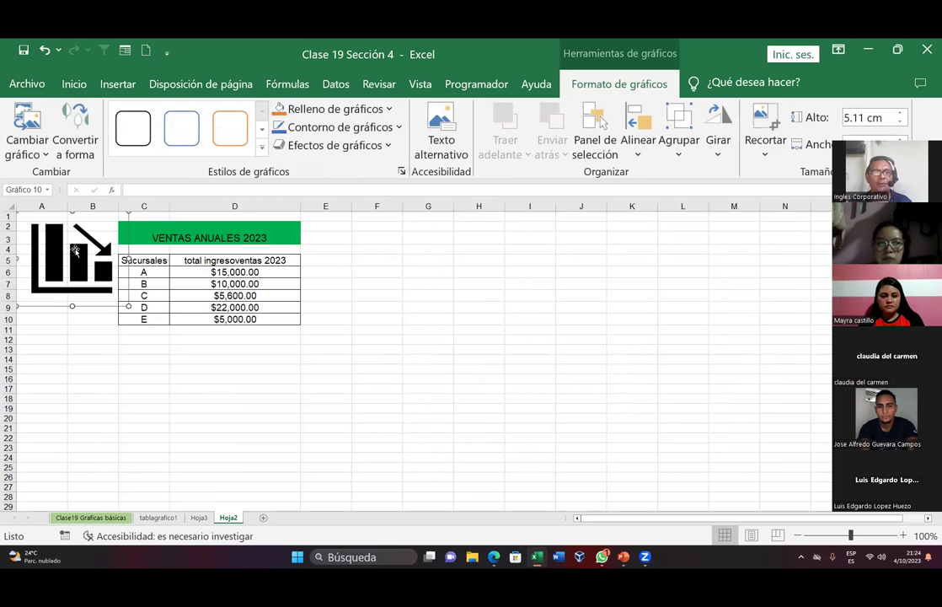
{"action": "left_click", "coordinate": [410, 293]}
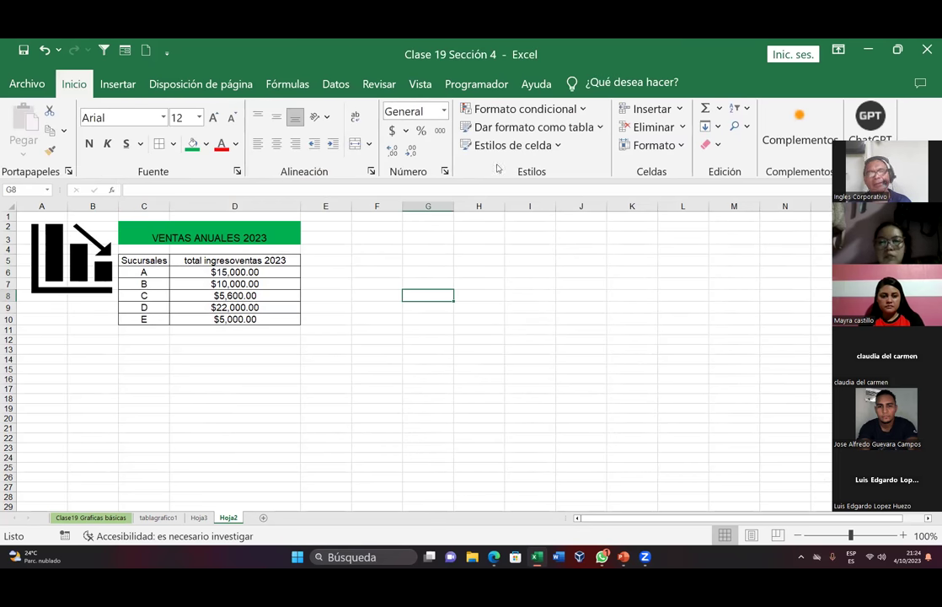
Insert the pie chart icon from the icon library
{"action": "left_click", "coordinate": [118, 86]}
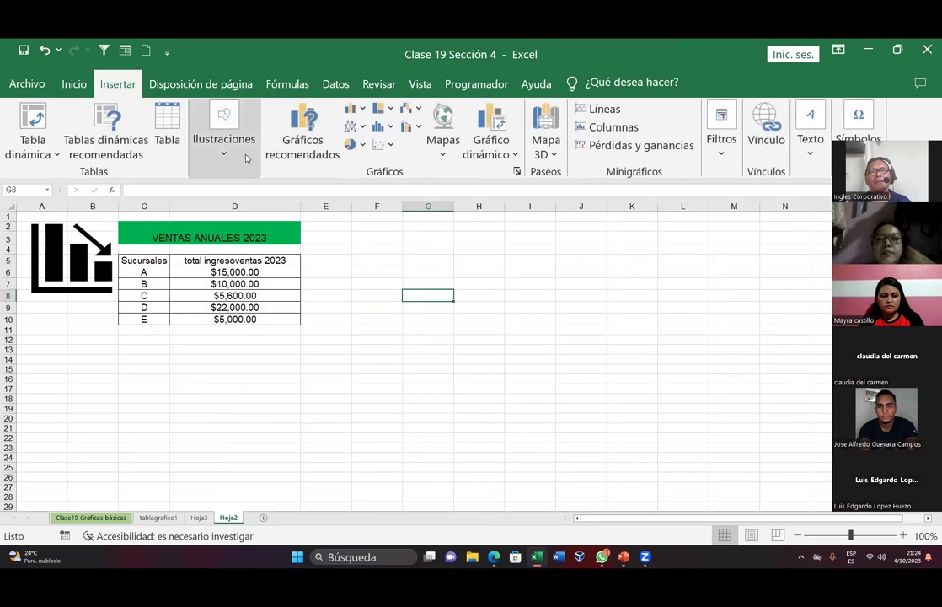
{"action": "left_click", "coordinate": [225, 145]}
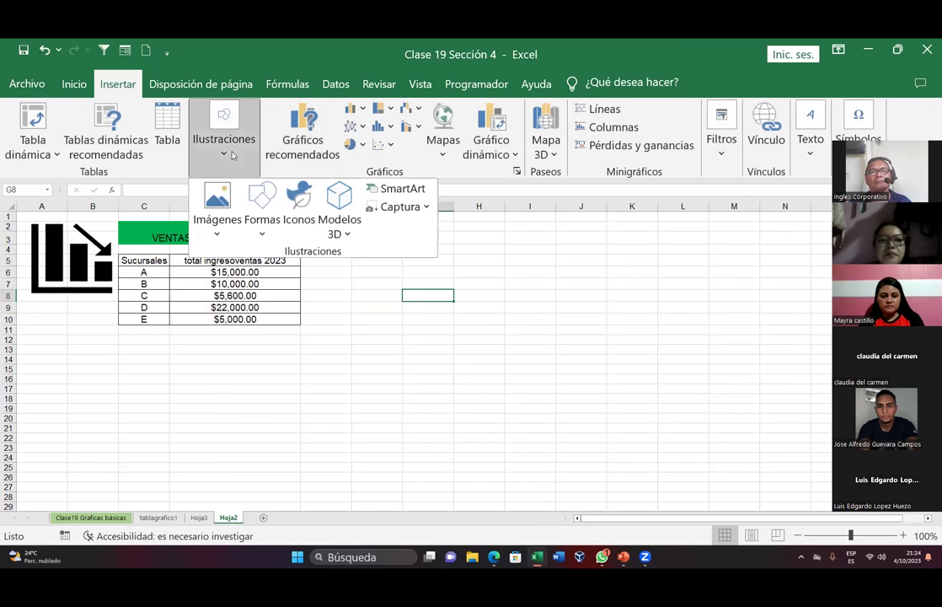
{"action": "left_click", "coordinate": [308, 224]}
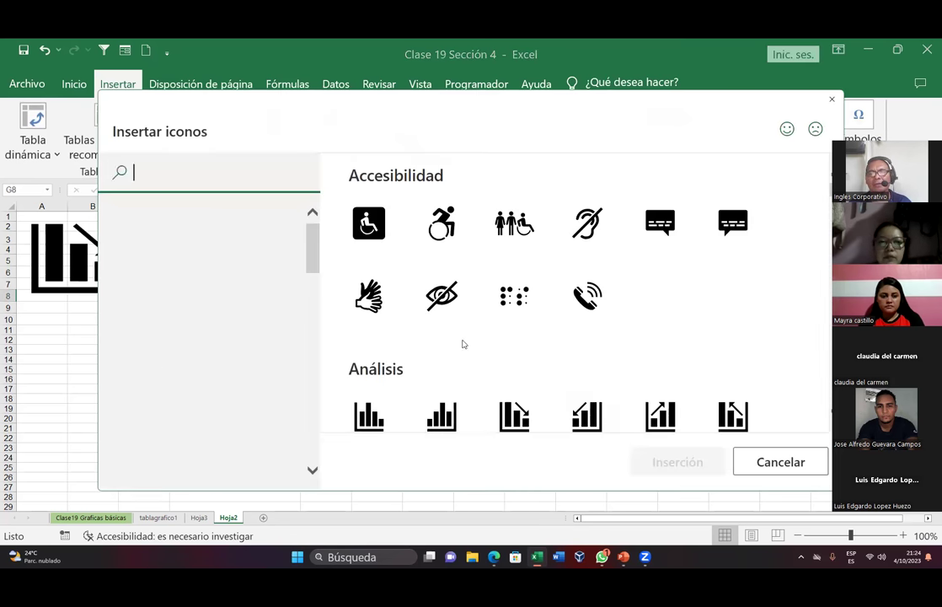
{"action": "scroll", "coordinate": [387, 336], "scroll_direction": "down", "scroll_amount": 1}
{"action": "scroll", "coordinate": [386, 337], "scroll_direction": "down", "scroll_amount": 3}
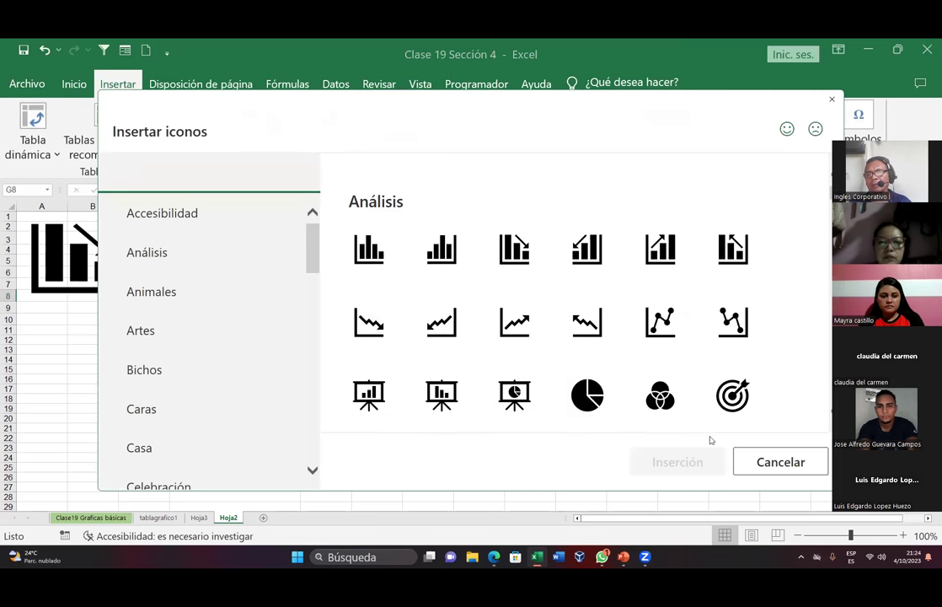
{"action": "left_click", "coordinate": [588, 405]}
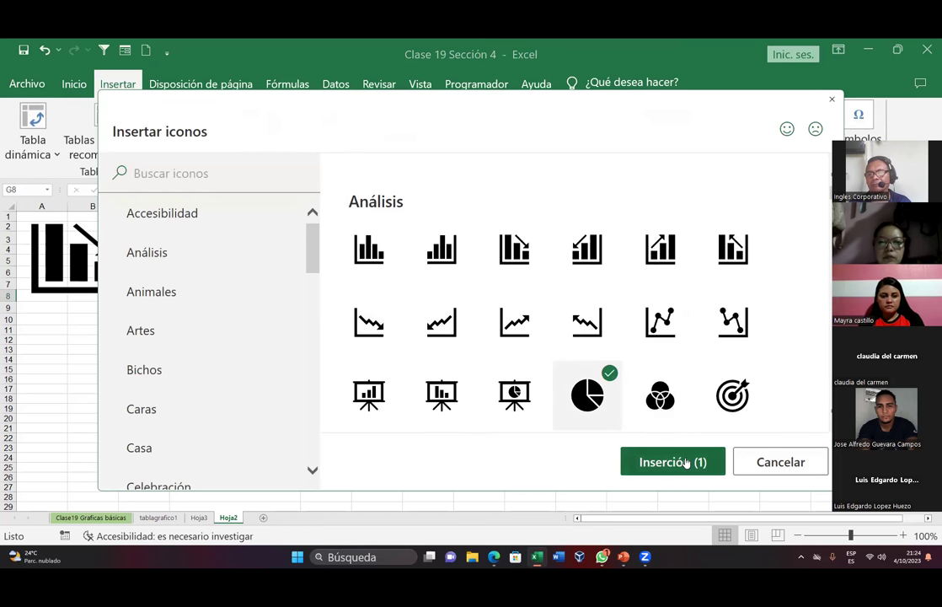
{"action": "left_click", "coordinate": [688, 461]}
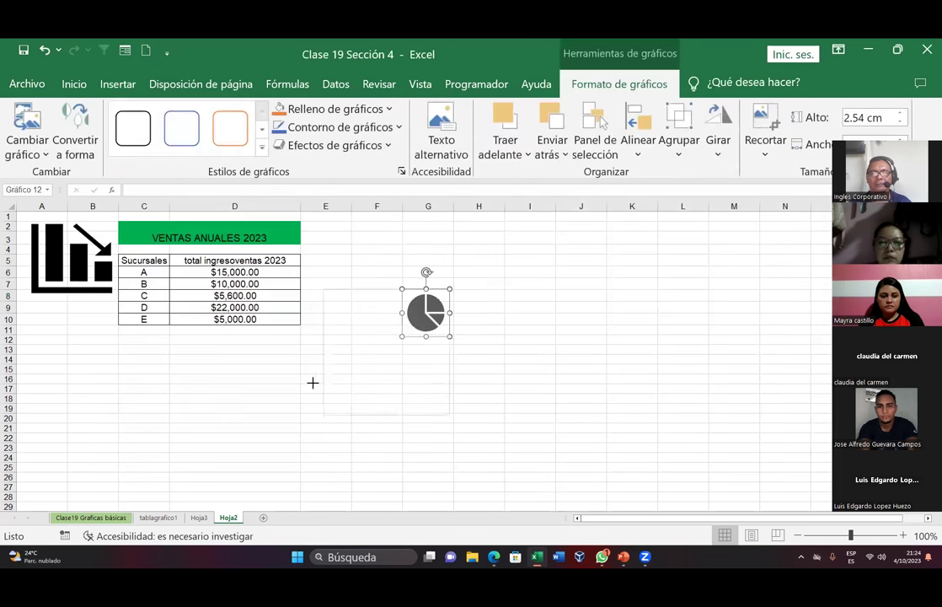
Flatten the pie icon to 5.35 cm tall and place it beside the table across rows 3–10
{"action": "left_click_drag", "start_coordinate": [402, 335], "coordinate": [315, 423]}
{"action": "left_click_drag", "start_coordinate": [382, 422], "coordinate": [382, 389]}
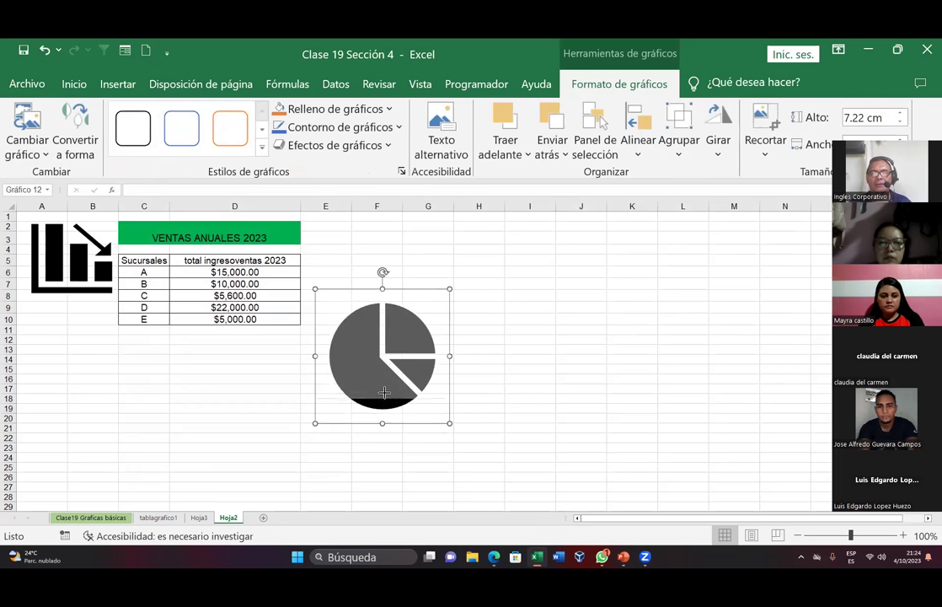
{"action": "left_click_drag", "start_coordinate": [379, 342], "coordinate": [368, 277]}
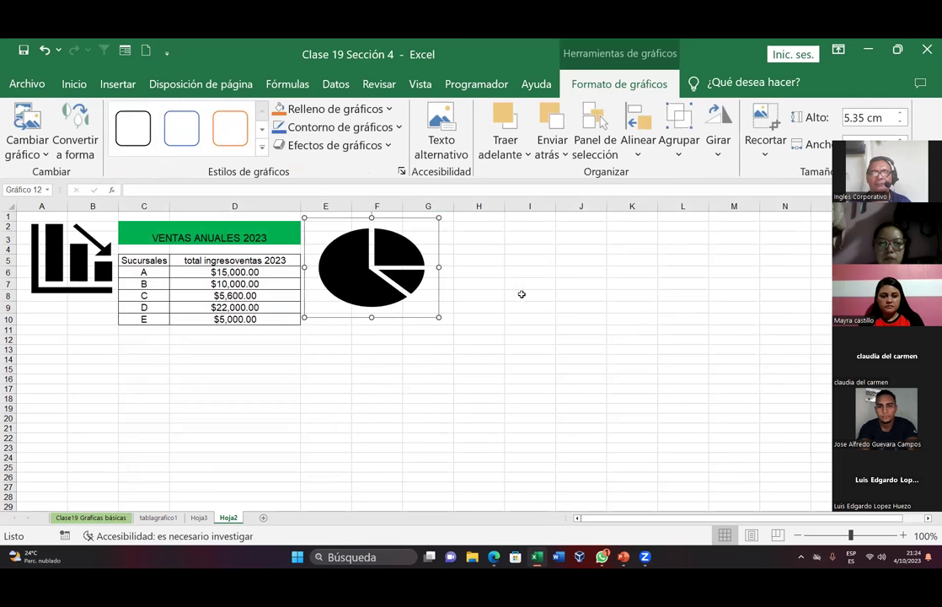
{"action": "left_click", "coordinate": [523, 294]}
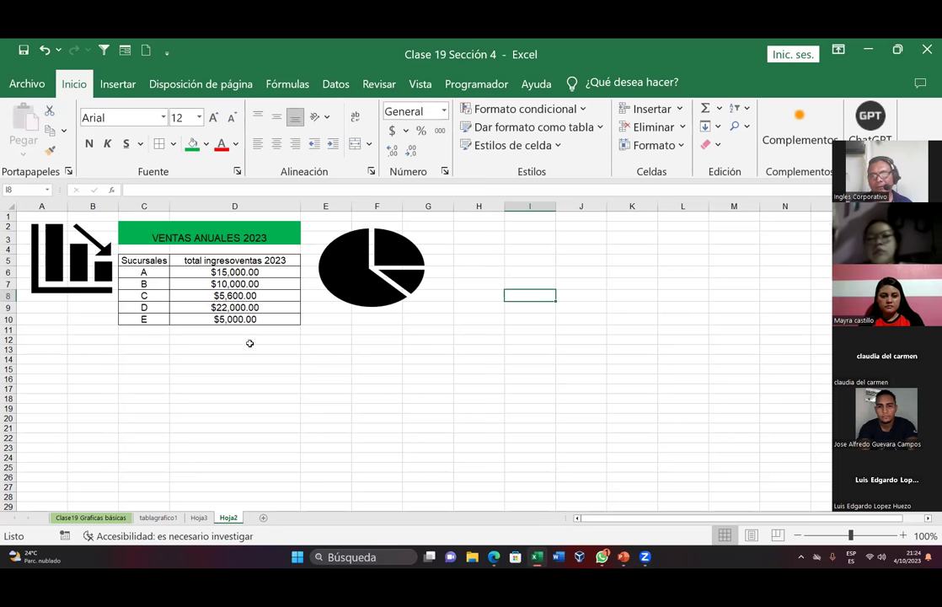
Select the Sucursales header and branches A to E in C5:C10, then show the Insertar tab
{"action": "left_click", "coordinate": [178, 355]}
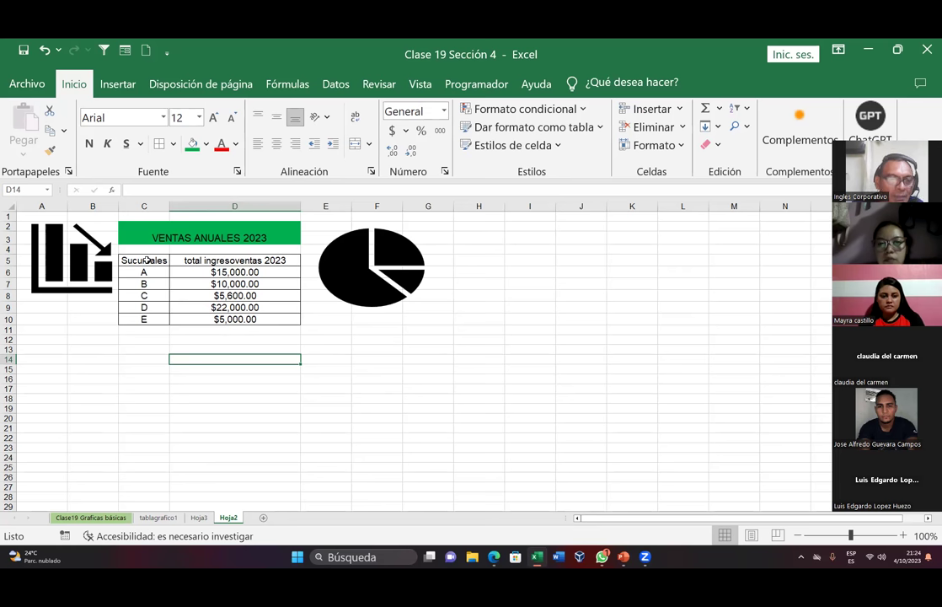
{"action": "left_click_drag", "start_coordinate": [147, 260], "coordinate": [143, 317]}
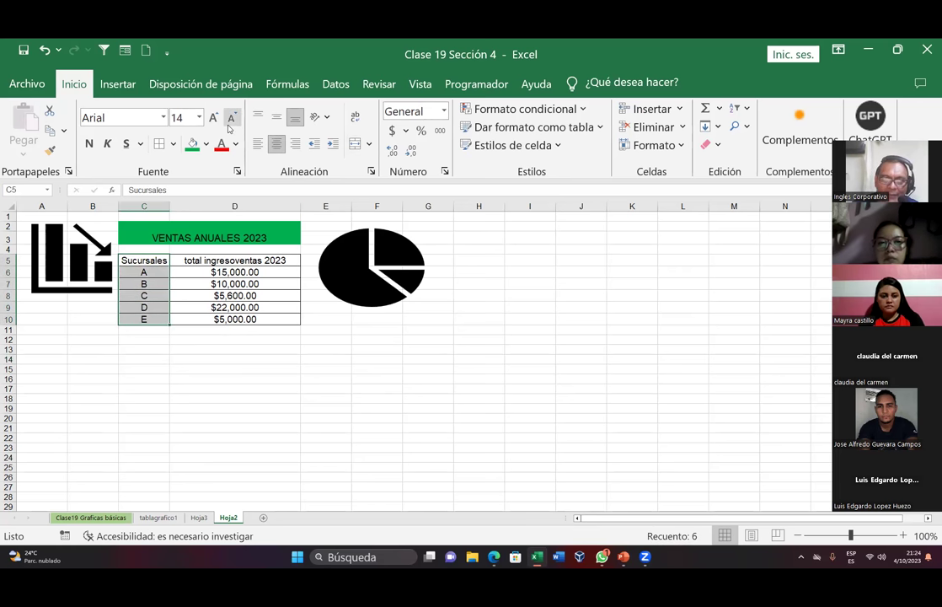
{"action": "left_click", "coordinate": [120, 84]}
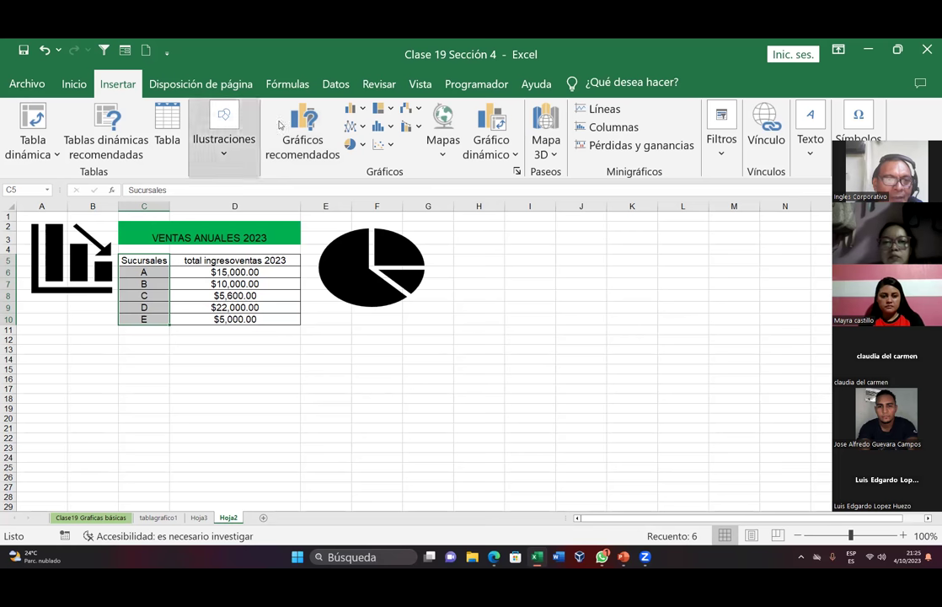
Open the Insert Column or Bar Chart dropdown in the Gráficos group
{"action": "left_click", "coordinate": [367, 112]}
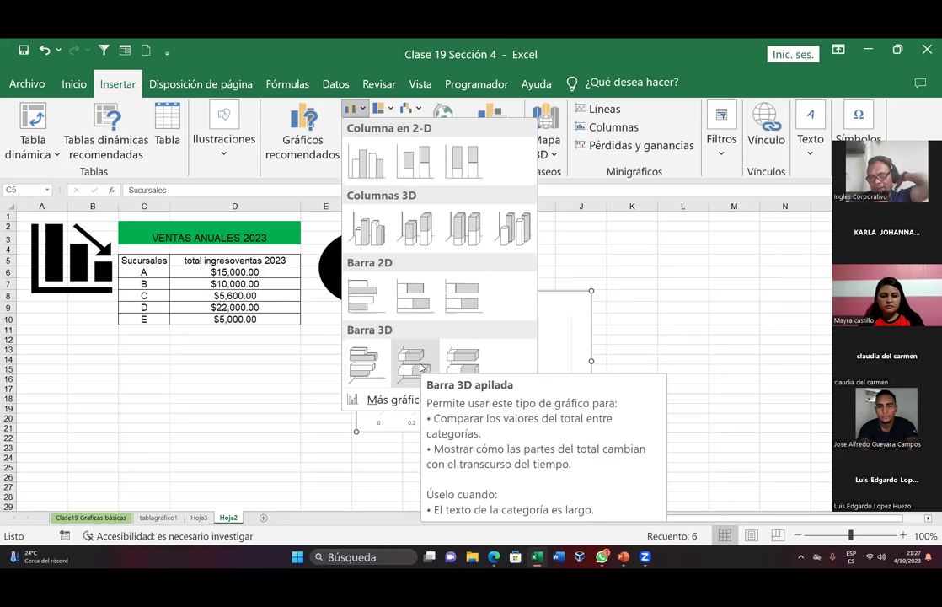
Close the chart gallery without inserting a chart, then select the pie icon
{"action": "left_click", "coordinate": [610, 236]}
{"action": "left_click", "coordinate": [343, 433]}
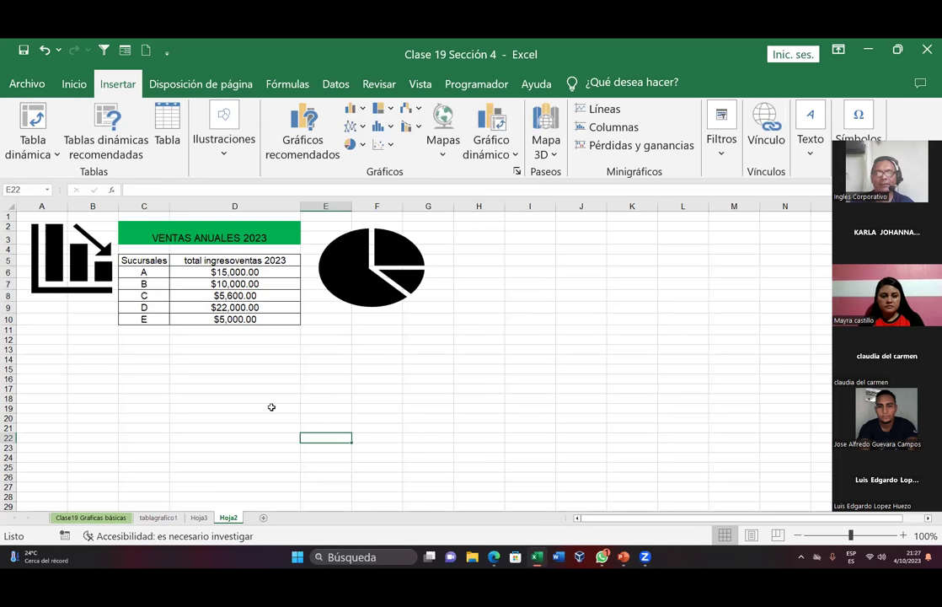
{"action": "left_click", "coordinate": [386, 277]}
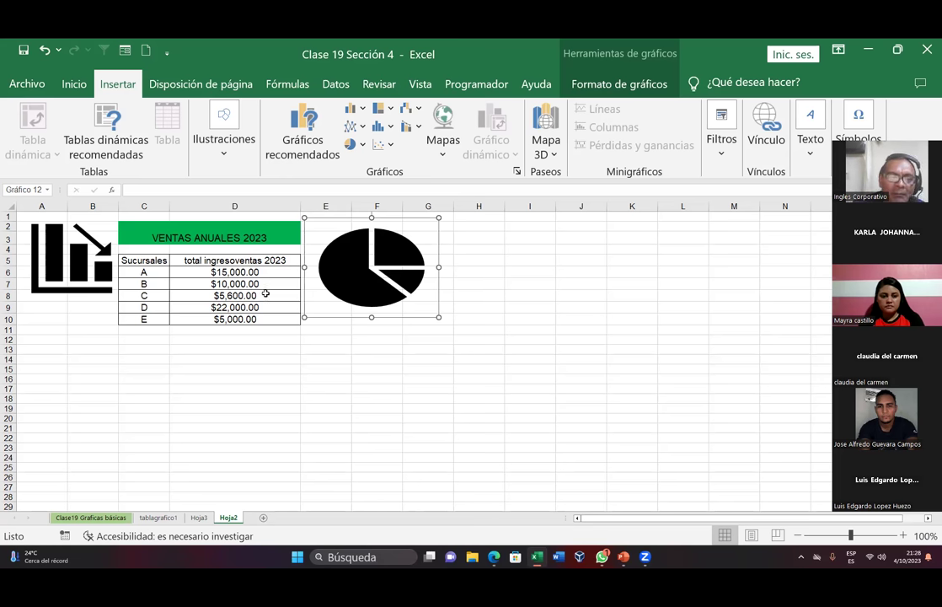
Select the sales table C5:D10, from the Sucursales header down to branch E
{"action": "left_click", "coordinate": [265, 367]}
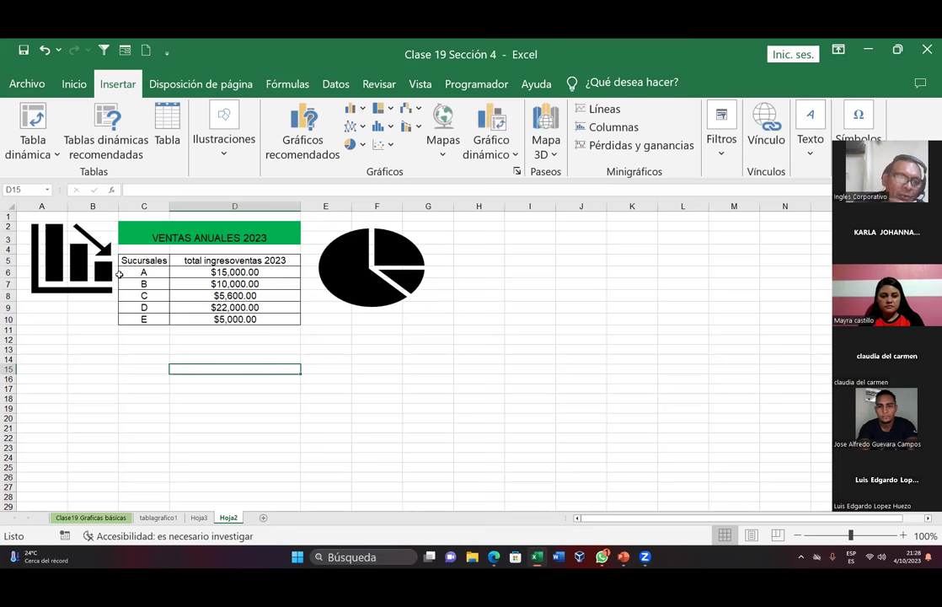
{"action": "left_click_drag", "start_coordinate": [132, 272], "coordinate": [252, 281]}
{"action": "left_click_drag", "start_coordinate": [237, 310], "coordinate": [237, 318]}
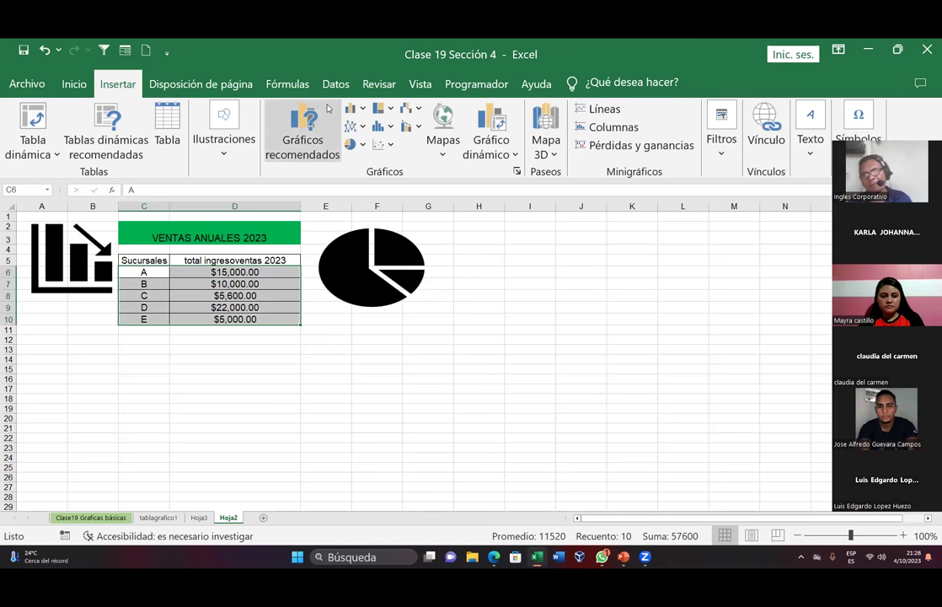
{"action": "left_click", "coordinate": [366, 246]}
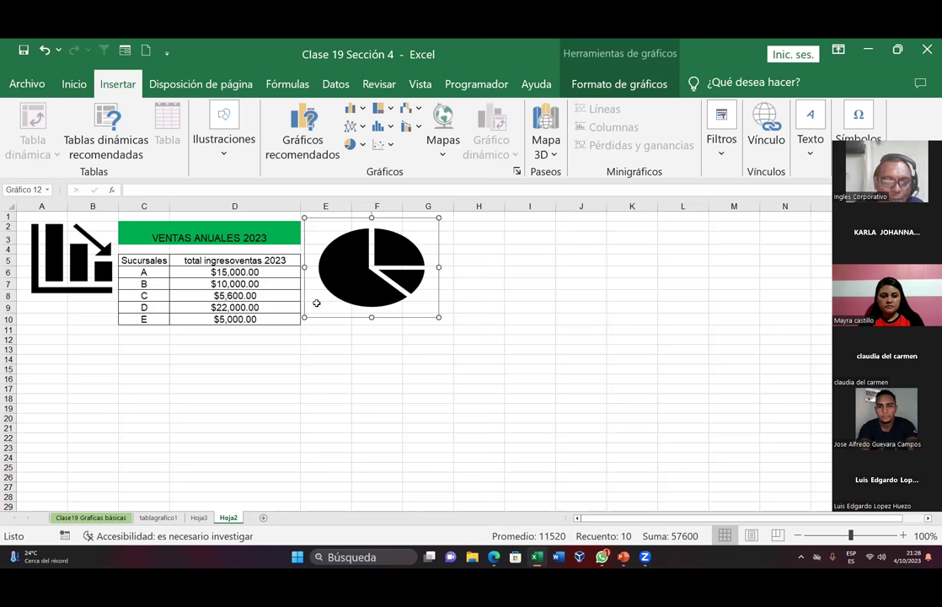
{"action": "left_click", "coordinate": [380, 381]}
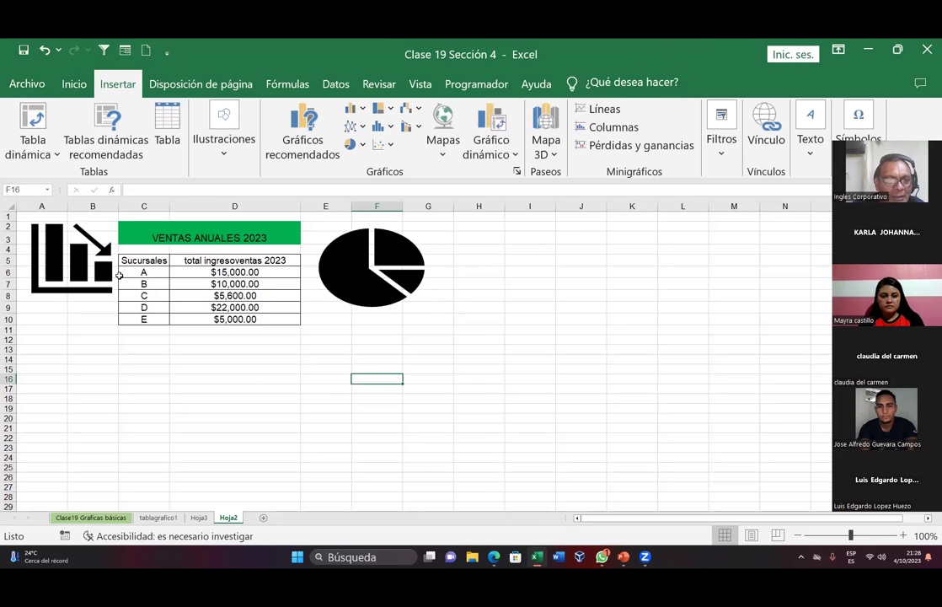
{"action": "left_click_drag", "start_coordinate": [132, 263], "coordinate": [235, 313]}
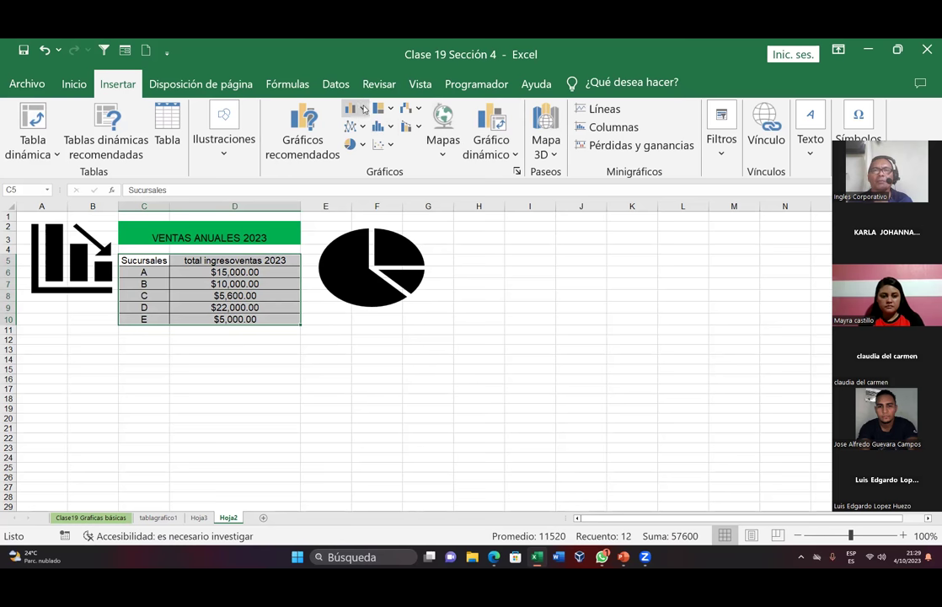
{"action": "left_click", "coordinate": [355, 109]}
{"action": "left_click", "coordinate": [364, 109]}
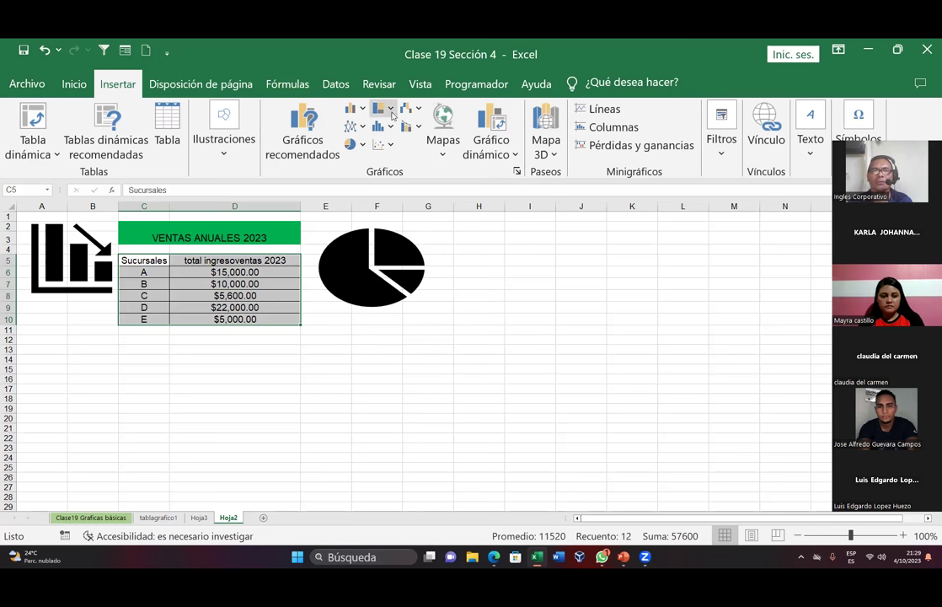
{"action": "left_click", "coordinate": [390, 112]}
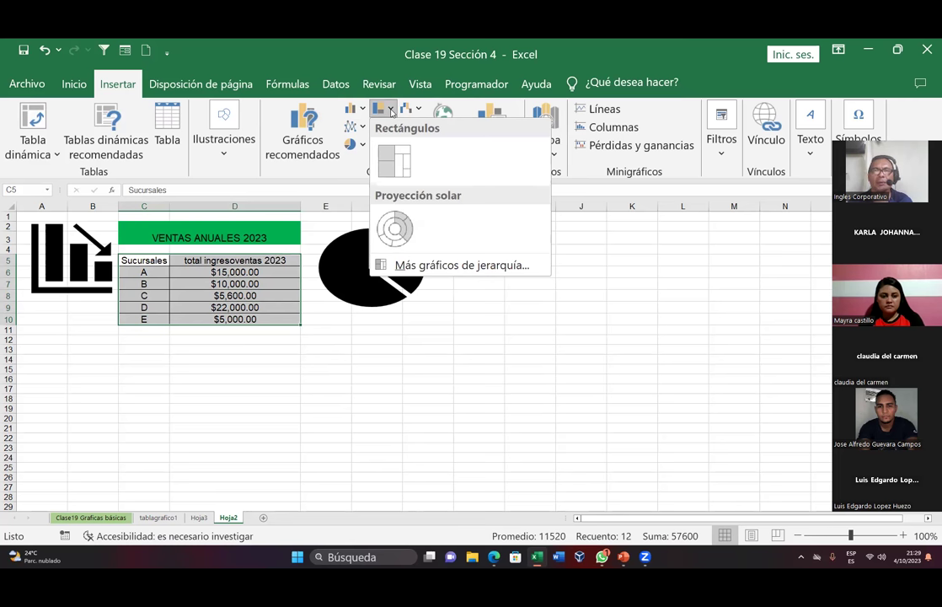
{"action": "left_click", "coordinate": [413, 109]}
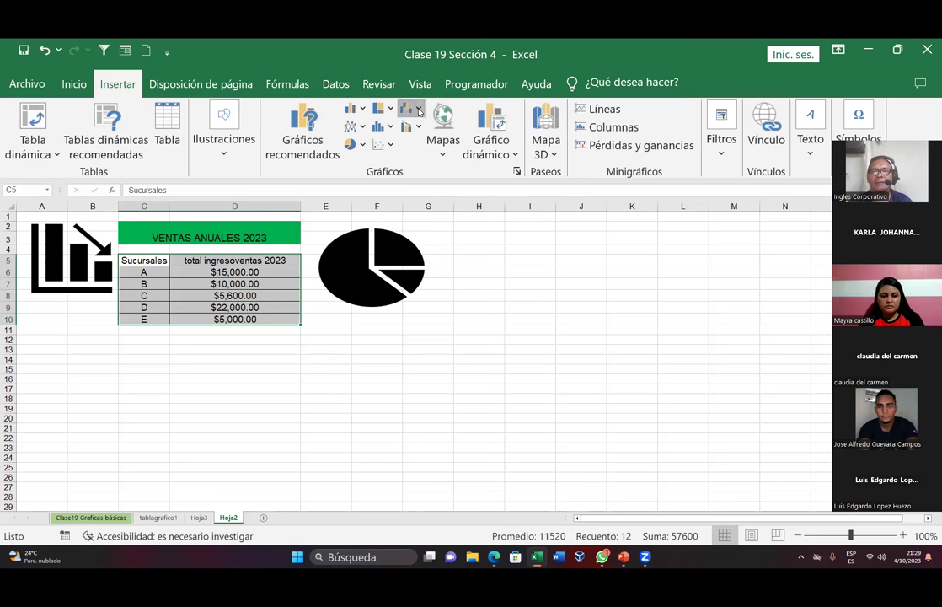
{"action": "left_click", "coordinate": [419, 111]}
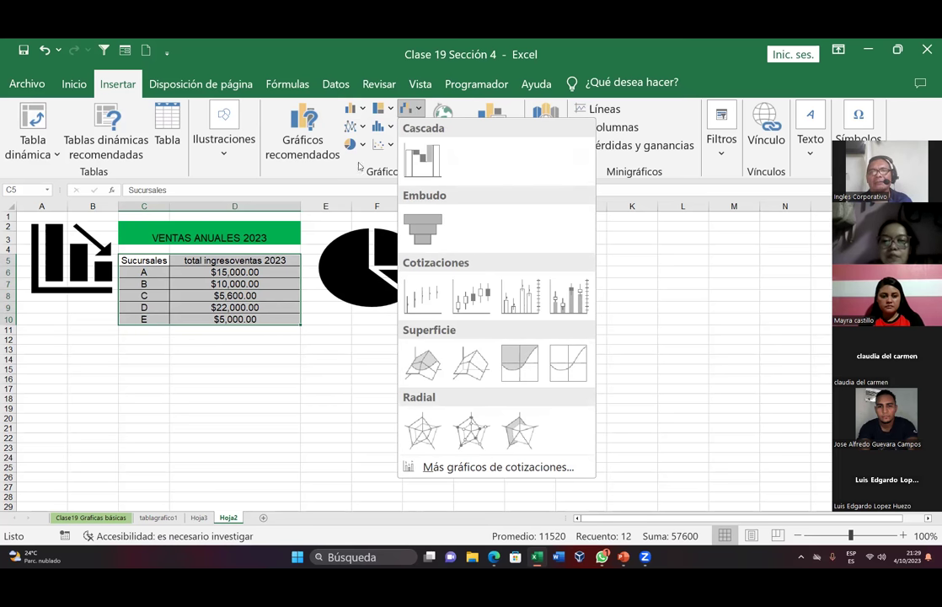
{"action": "left_click", "coordinate": [363, 126]}
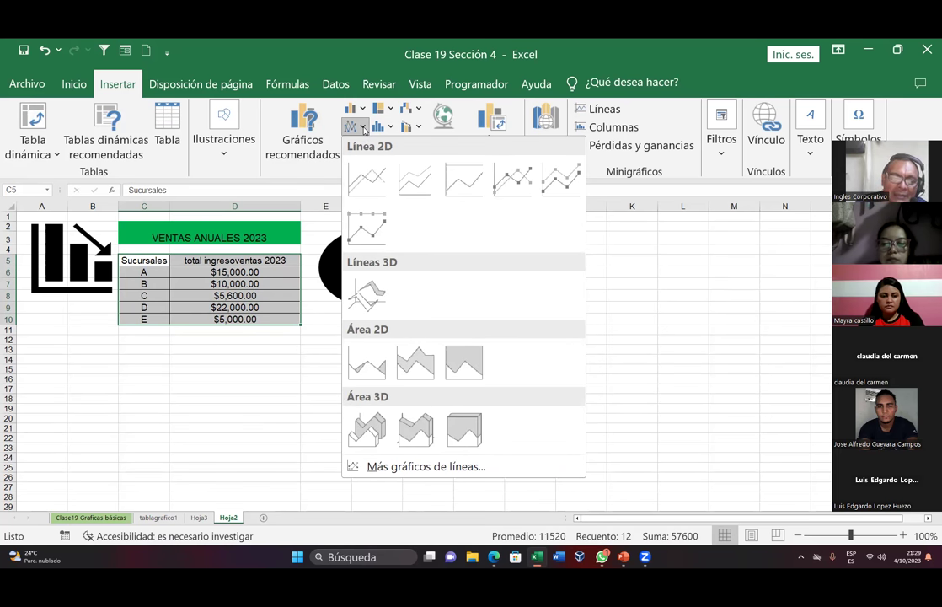
{"action": "left_click", "coordinate": [393, 126]}
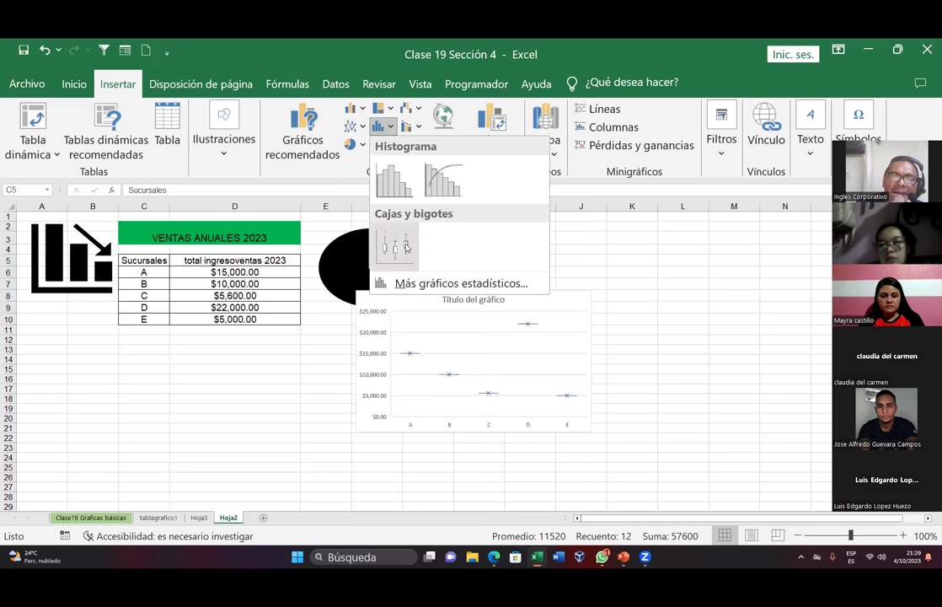
{"action": "left_click", "coordinate": [396, 182]}
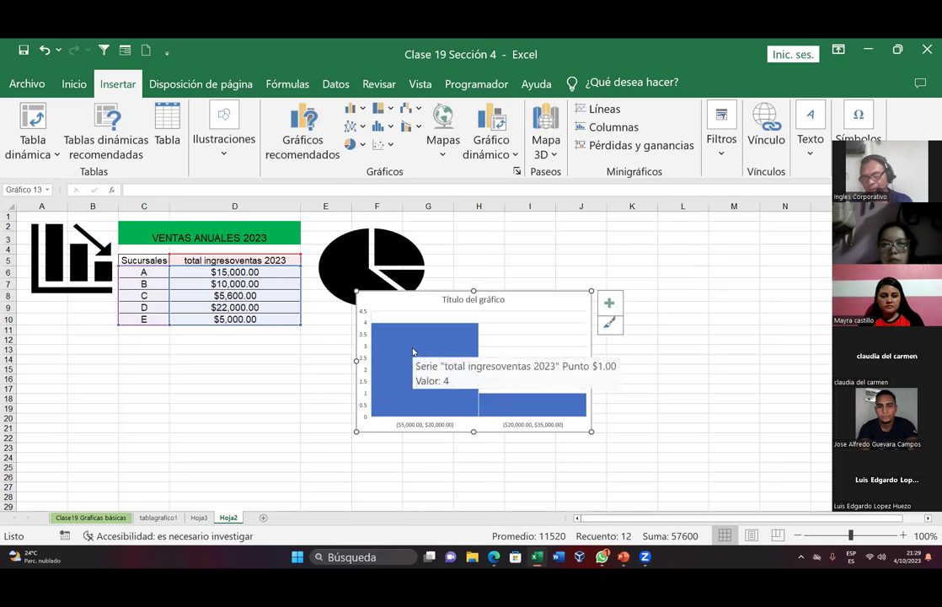
{"action": "key", "text": "Delete"}
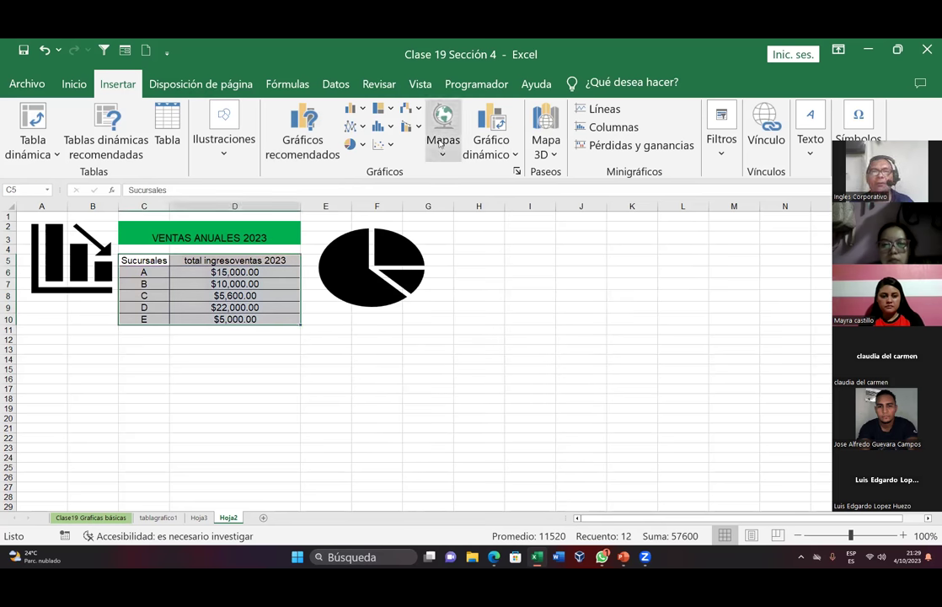
Insert a Columnas agrupadas clustered column chart of the 2023 branch sales totals
{"action": "left_click", "coordinate": [391, 128]}
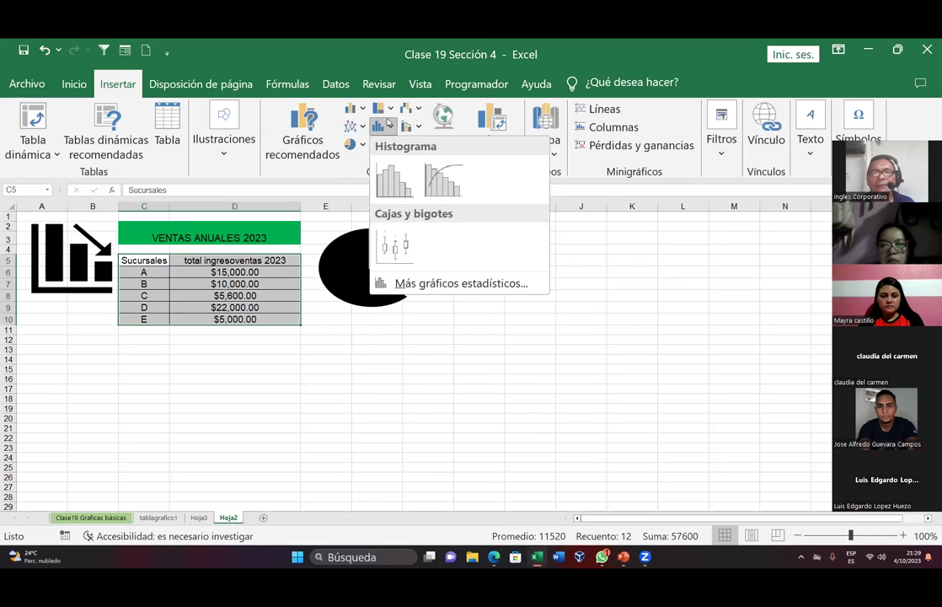
{"action": "left_click", "coordinate": [392, 128]}
{"action": "left_click", "coordinate": [391, 128]}
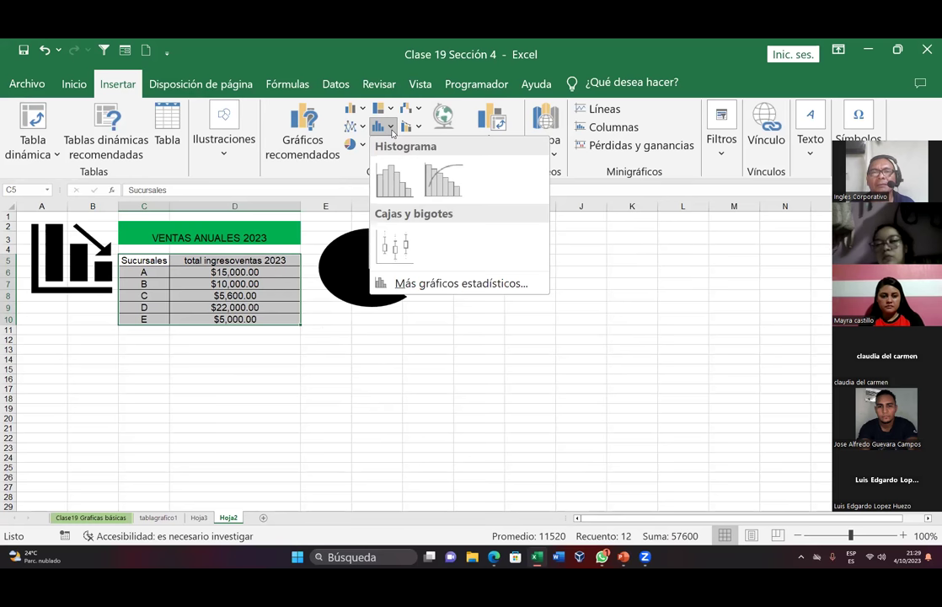
{"action": "left_click", "coordinate": [354, 108]}
{"action": "left_click", "coordinate": [354, 107]}
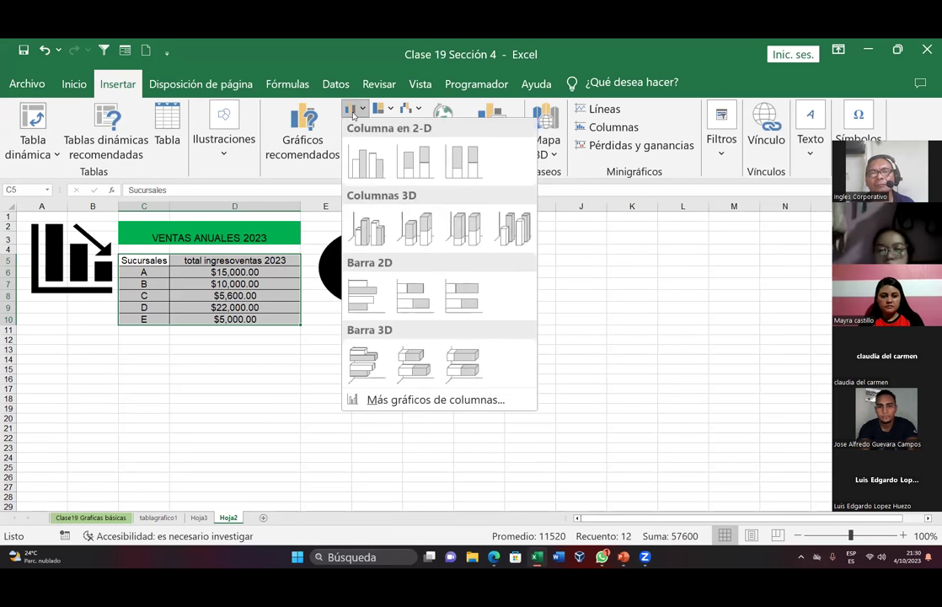
{"action": "left_click", "coordinate": [366, 172]}
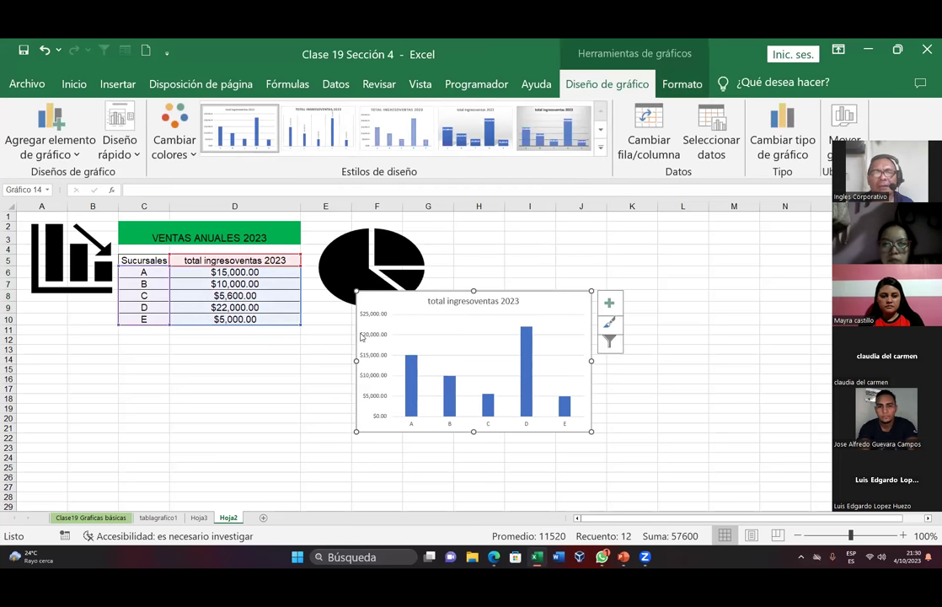
Move the chart up beside the sales table and make it wider and taller
{"action": "mouse_move", "coordinate": [364, 371]}
{"action": "left_mouse_down"}
{"action": "mouse_move", "coordinate": [437, 316]}
{"action": "mouse_move", "coordinate": [340, 328]}
{"action": "left_mouse_up"}
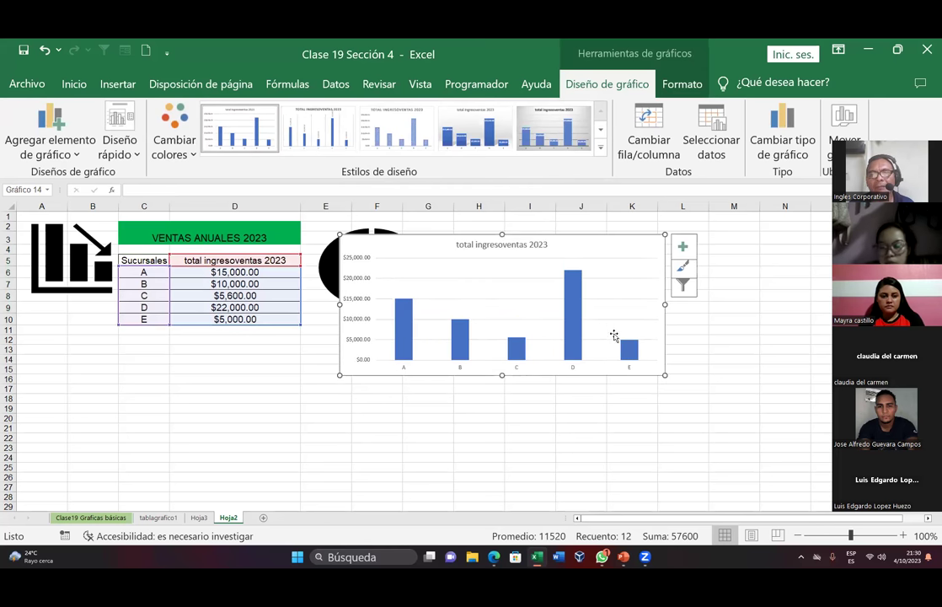
{"action": "left_click_drag", "start_coordinate": [665, 304], "coordinate": [744, 304]}
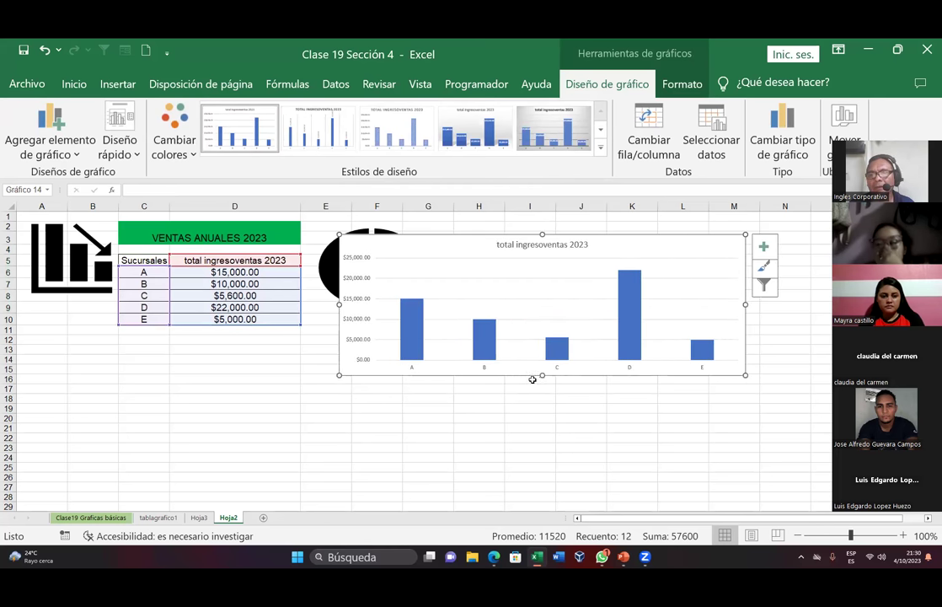
{"action": "left_click_drag", "start_coordinate": [541, 377], "coordinate": [542, 425]}
{"action": "left_click", "coordinate": [493, 298]}
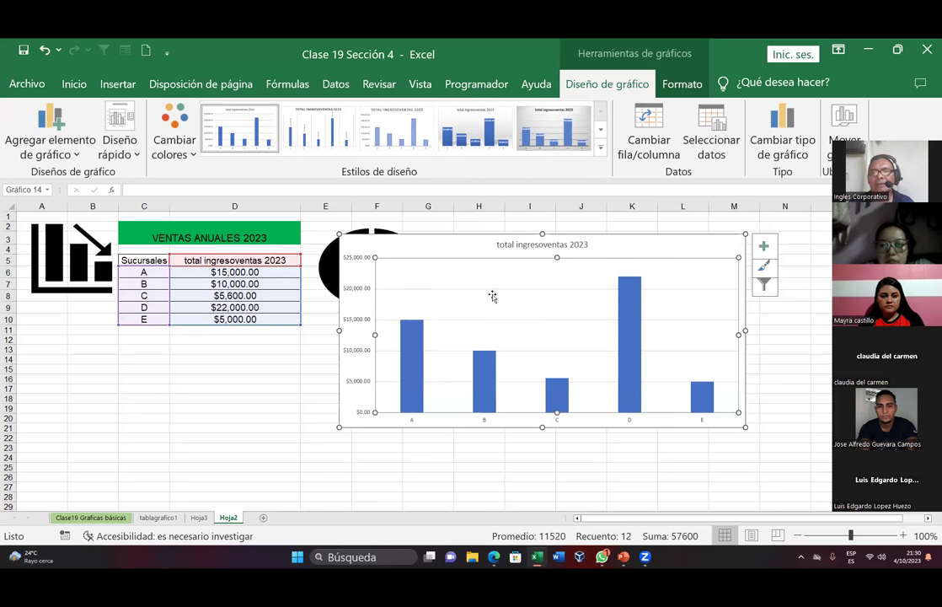
Copy the whole chart and switch to the PowerPoint presentation
{"action": "left_click", "coordinate": [439, 231]}
{"action": "left_click", "coordinate": [439, 238]}
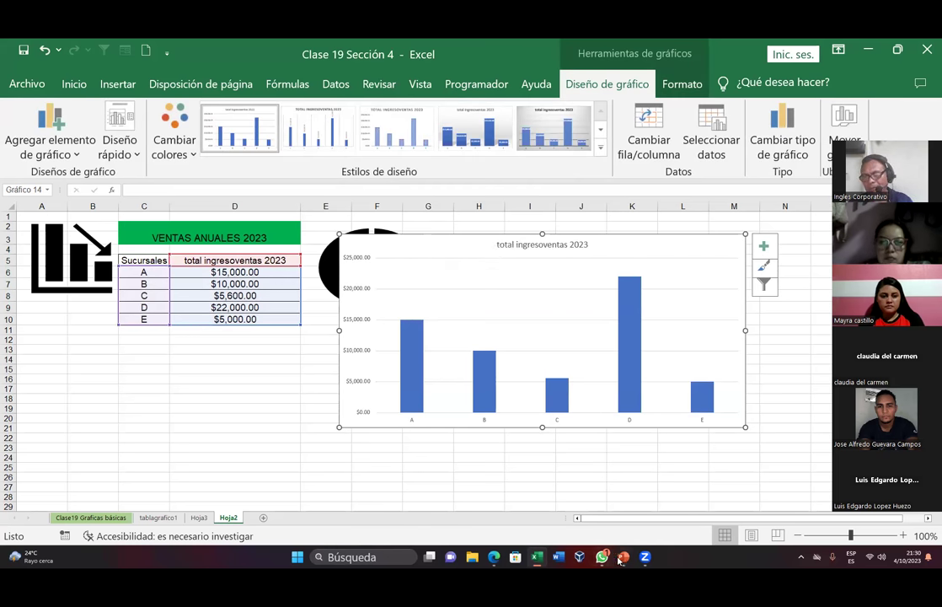
{"action": "key", "text": "alt+Tab"}
Add a new slide 4 and delete its empty text placeholder
{"action": "left_click", "coordinate": [101, 406]}
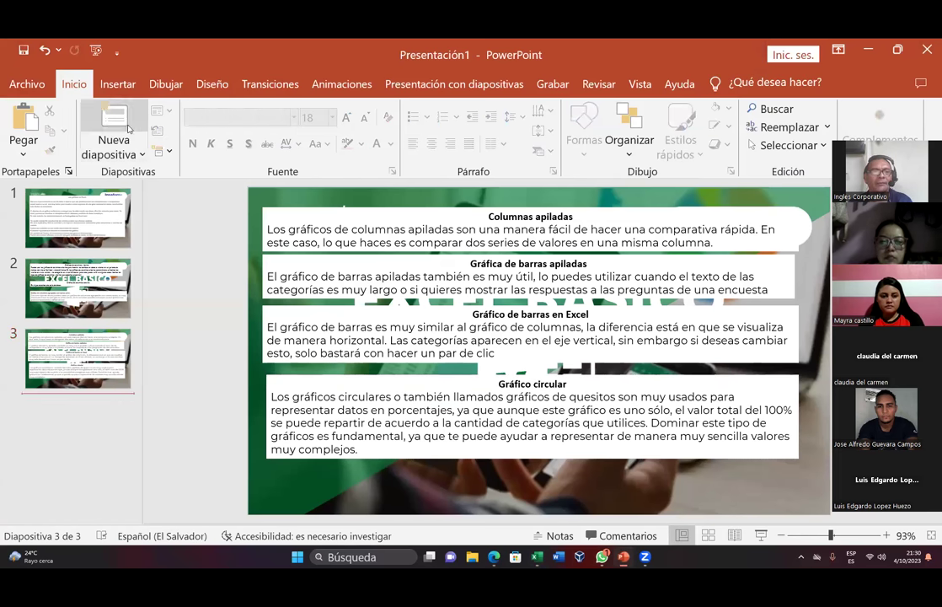
{"action": "key", "text": "Return"}
{"action": "left_click", "coordinate": [320, 483]}
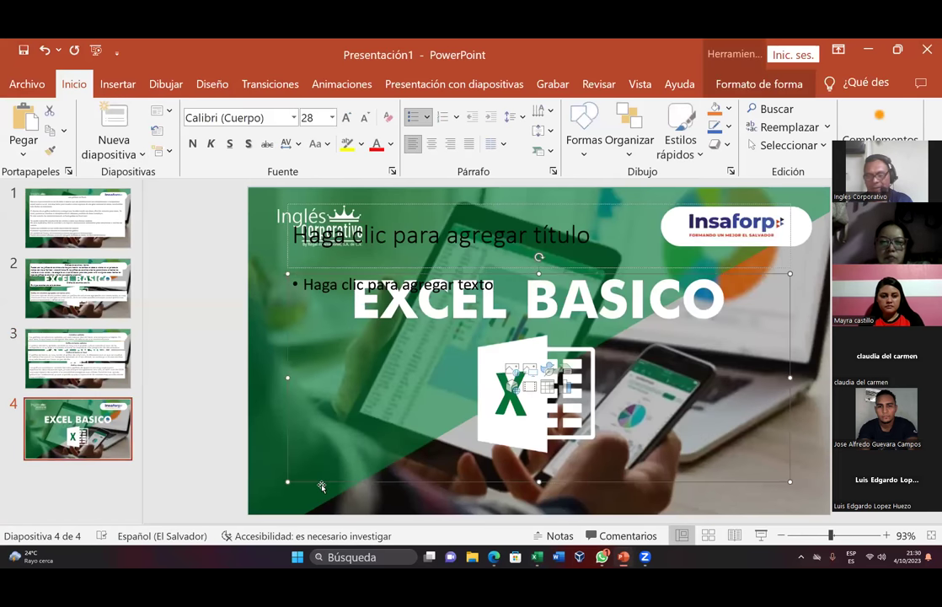
{"action": "key", "text": "Delete"}
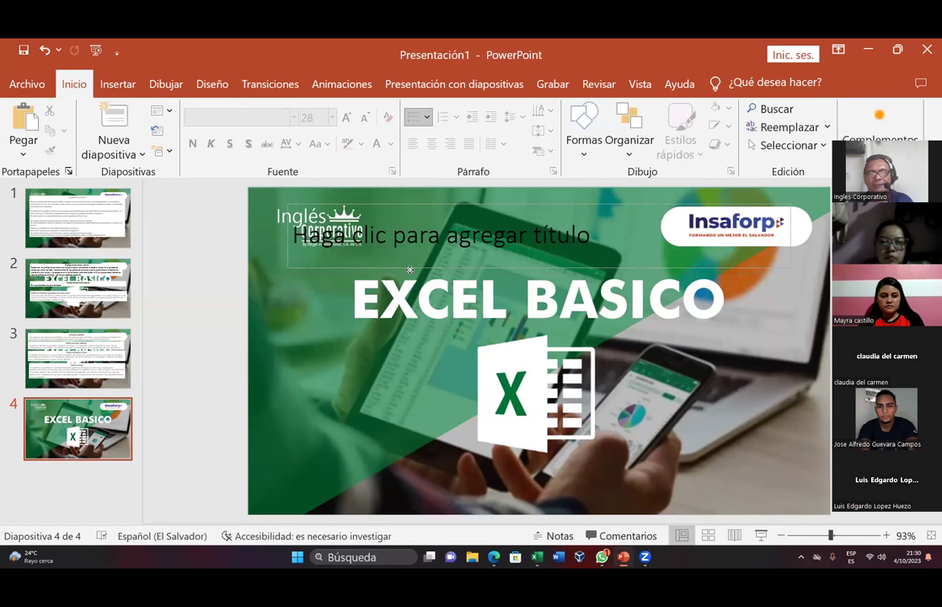
Delete the empty title placeholder and paste the sales column chart
{"action": "left_click", "coordinate": [409, 270]}
{"action": "key", "text": "Delete"}
{"action": "key", "text": "ctrl+v"}
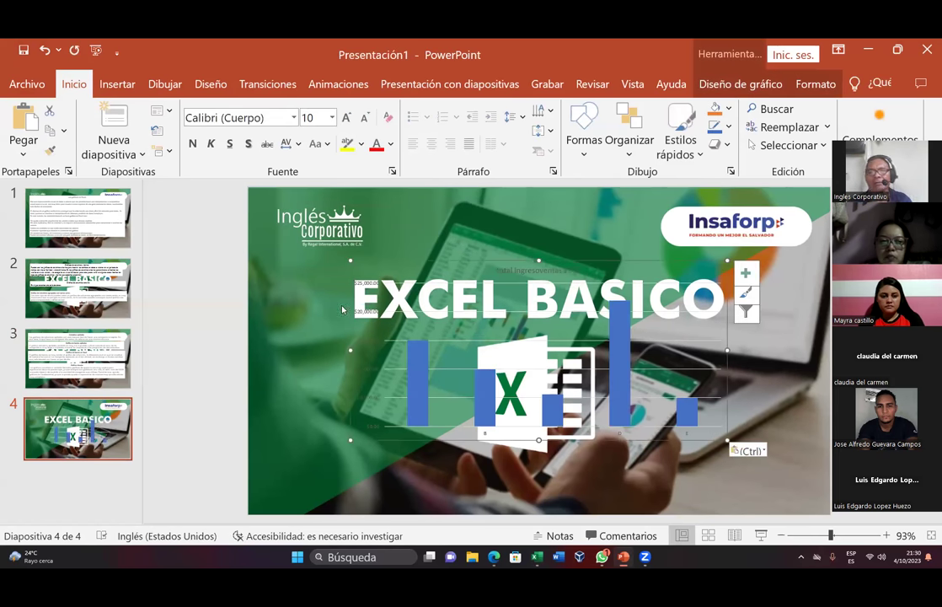
Enlarge and raise the chart on slide 4, then place the Excel chart beside the table
{"action": "left_click_drag", "start_coordinate": [350, 349], "coordinate": [302, 357]}
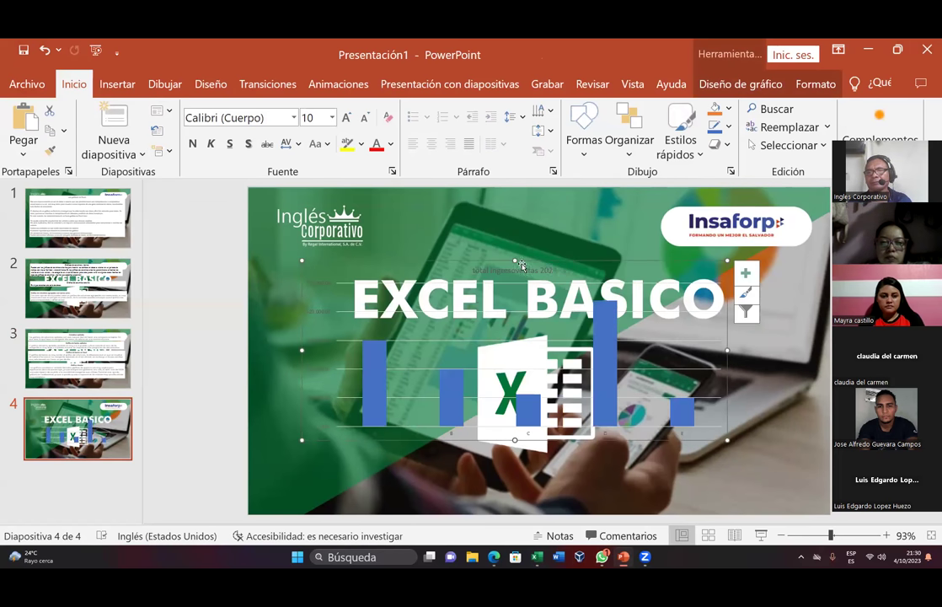
{"action": "left_click_drag", "start_coordinate": [513, 258], "coordinate": [513, 239]}
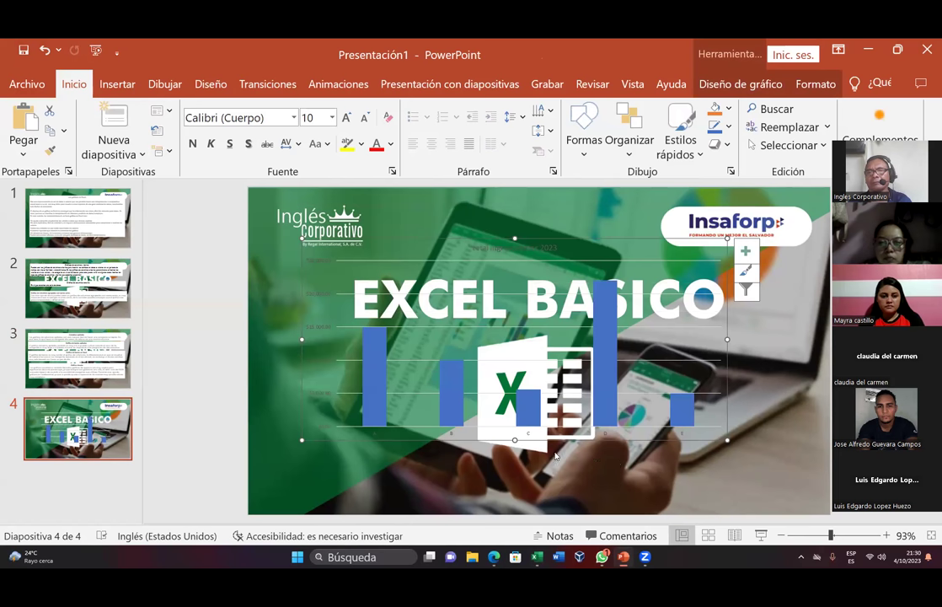
{"action": "mouse_move", "coordinate": [514, 447]}
{"action": "left_mouse_down"}
{"action": "mouse_move", "coordinate": [556, 482]}
{"action": "mouse_move", "coordinate": [566, 512]}
{"action": "left_mouse_up"}
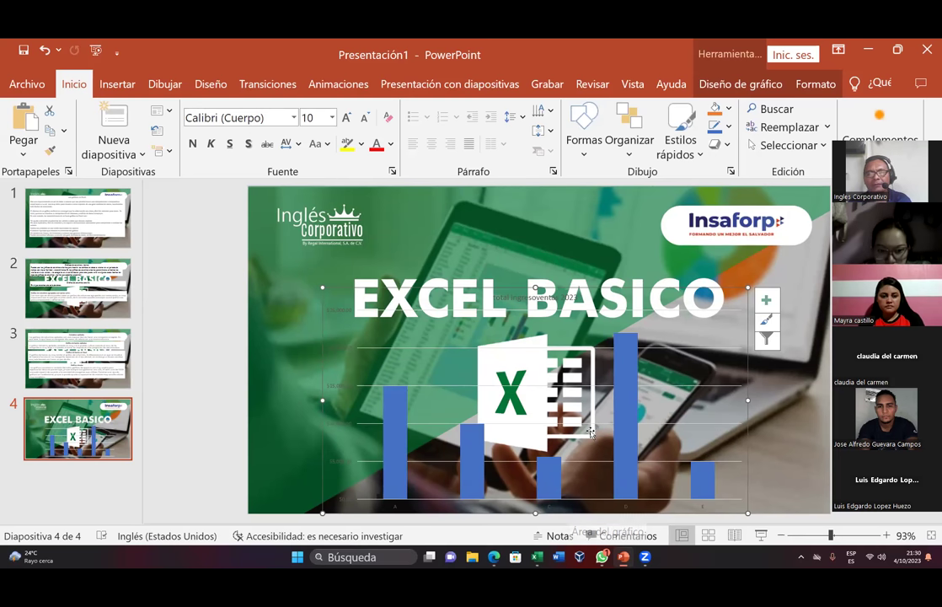
{"action": "left_click_drag", "start_coordinate": [568, 516], "coordinate": [501, 254]}
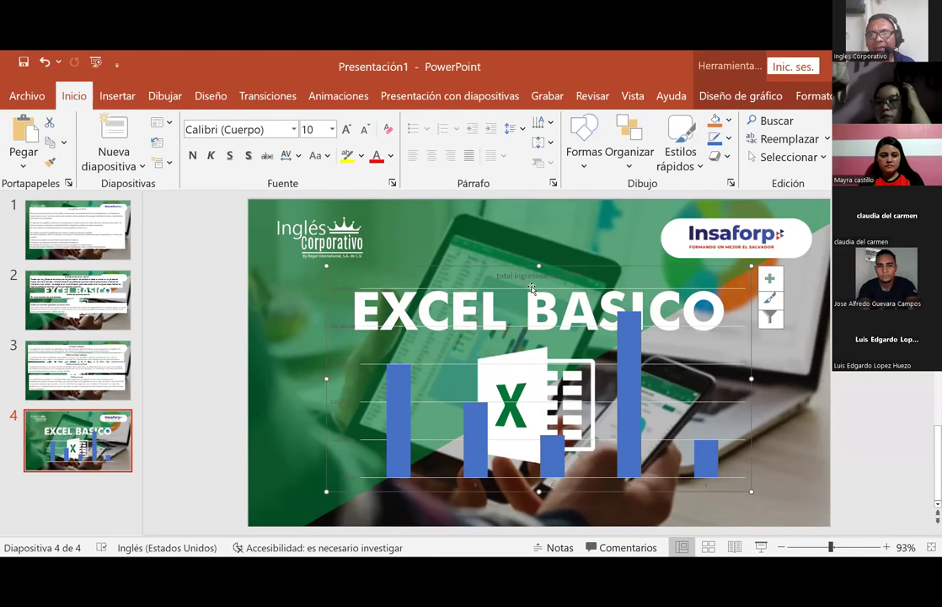
{"action": "left_click", "coordinate": [528, 287]}
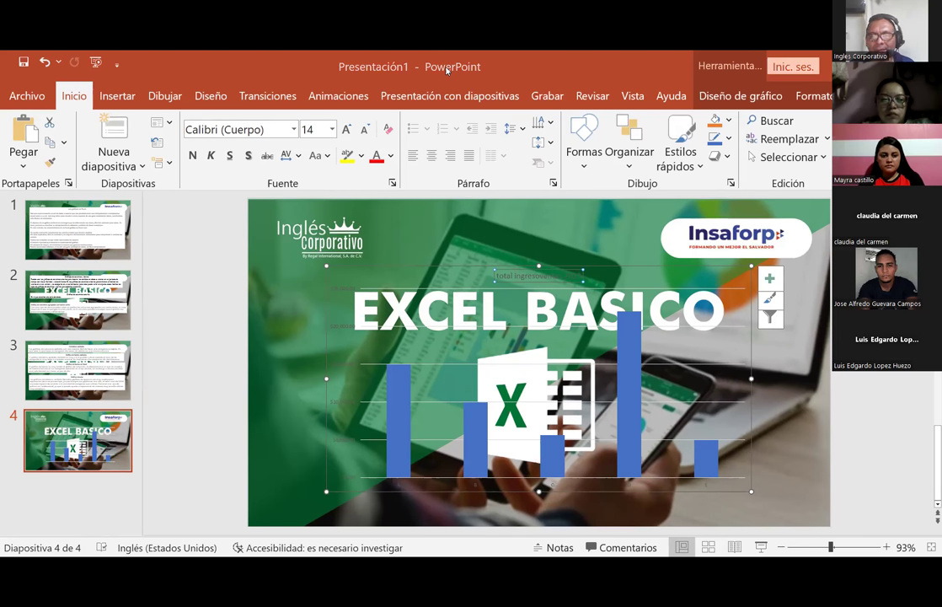
{"action": "key", "text": "alt+Tab"}
{"action": "left_click_drag", "start_coordinate": [512, 483], "coordinate": [492, 415]}
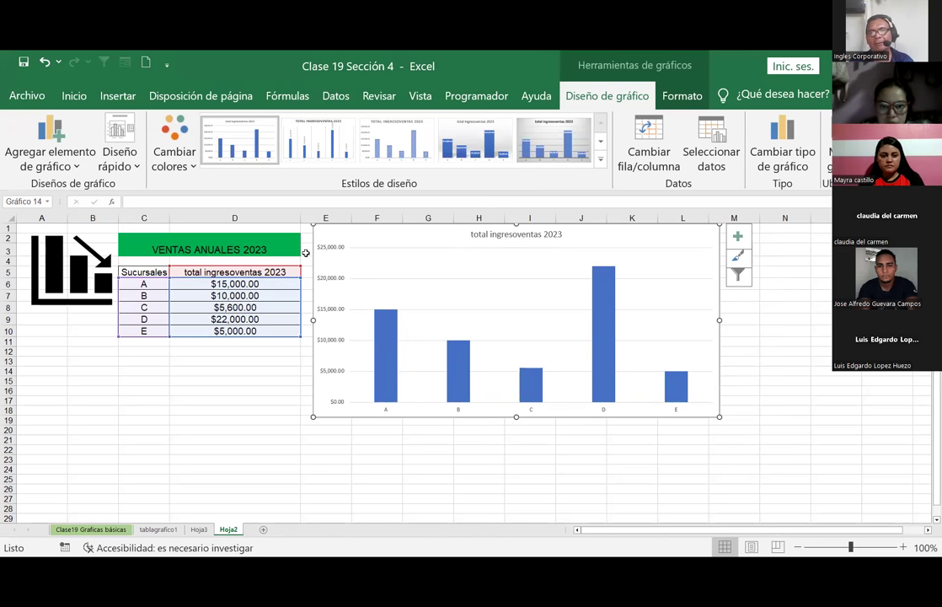
{"action": "left_click", "coordinate": [389, 354]}
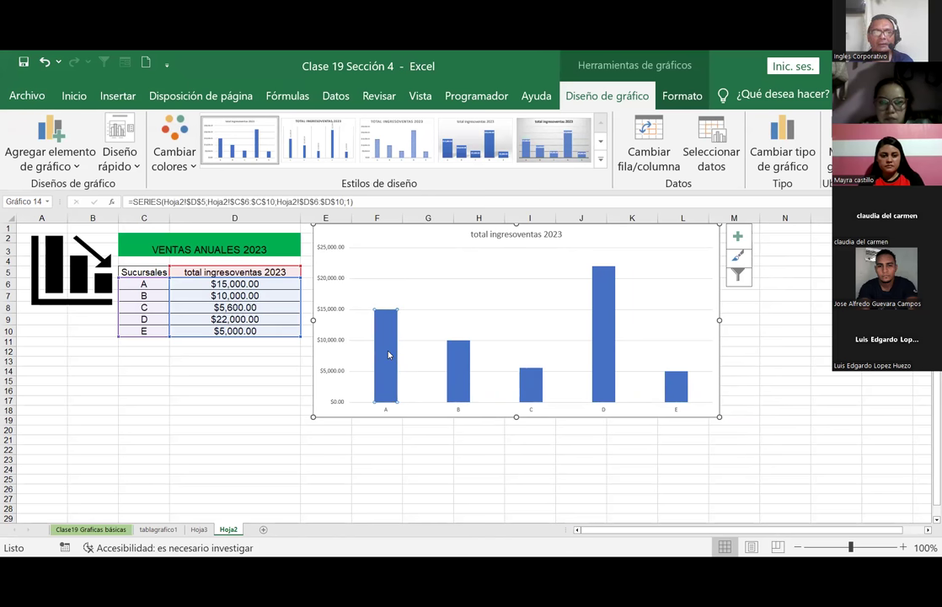
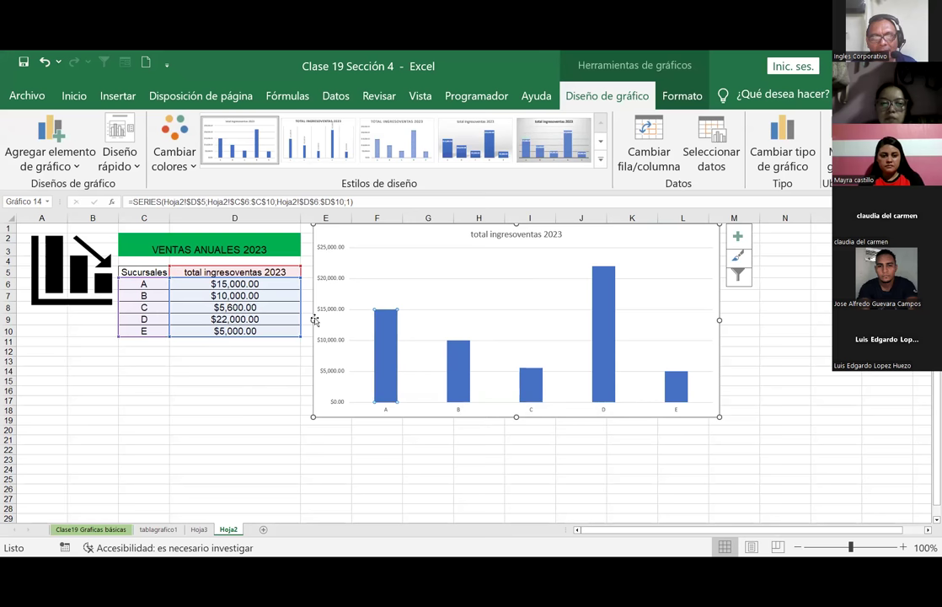
Select the sales series and open Format Data Point for a single bar
{"action": "left_click", "coordinate": [476, 368]}
{"action": "left_click", "coordinate": [457, 367]}
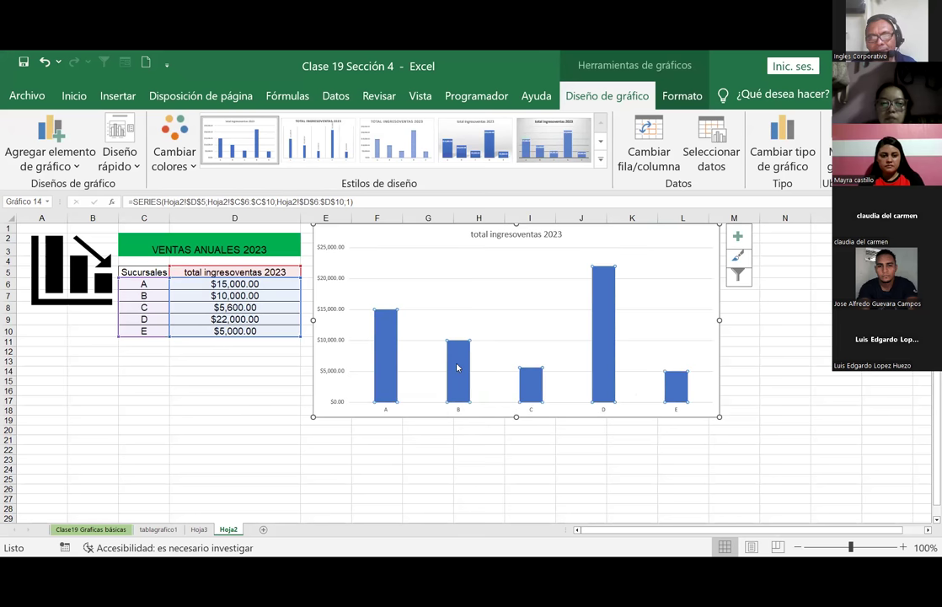
{"action": "left_click", "coordinate": [385, 351]}
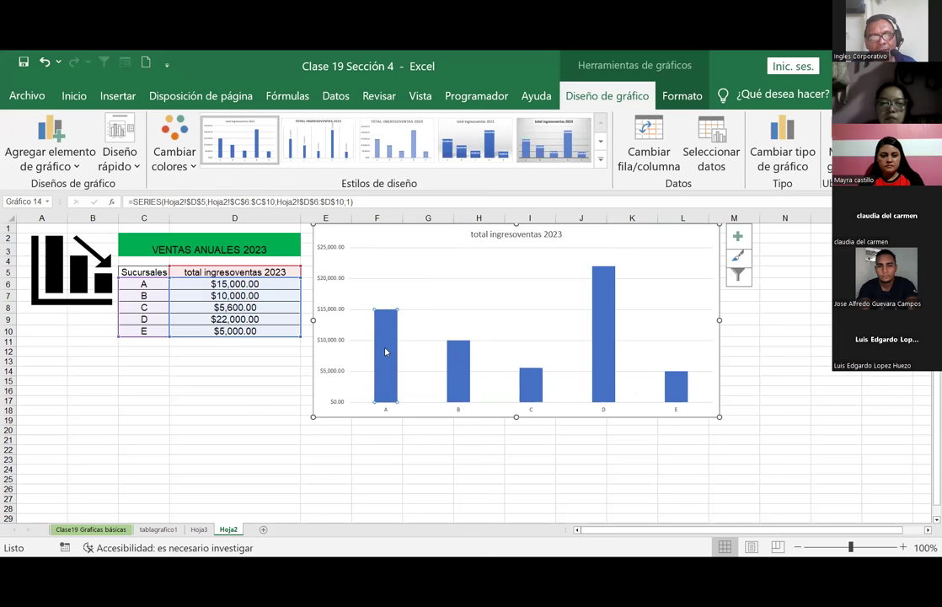
{"action": "double_click", "coordinate": [385, 351]}
{"action": "left_click", "coordinate": [460, 370]}
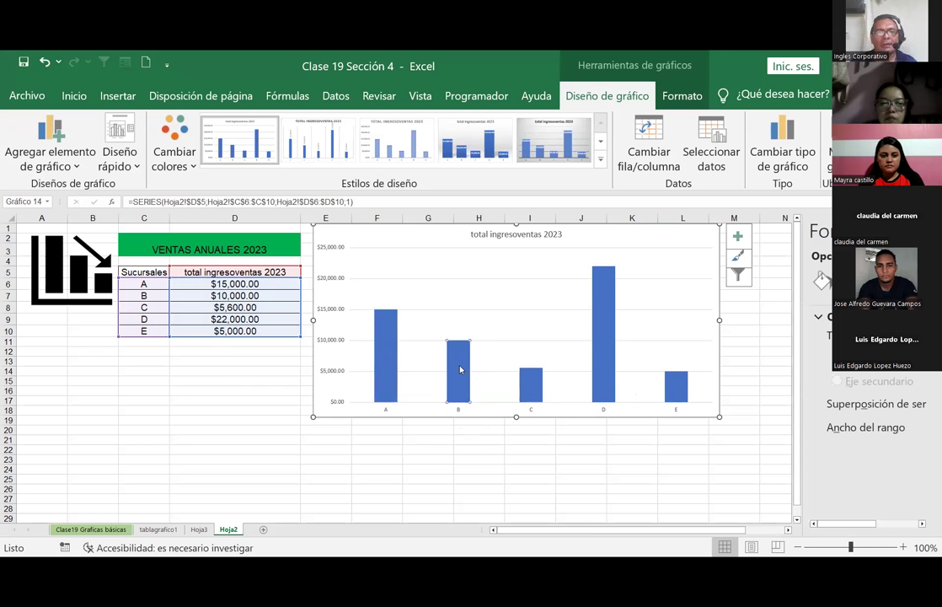
{"action": "mouse_move", "coordinate": [530, 386]}
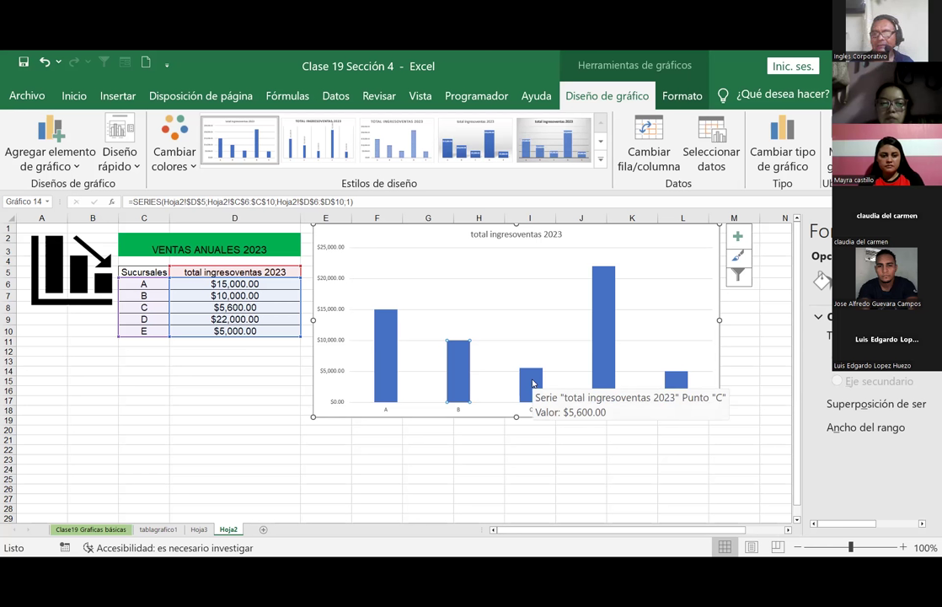
Select the bars for branches C, D and E individually
{"action": "left_click", "coordinate": [216, 380]}
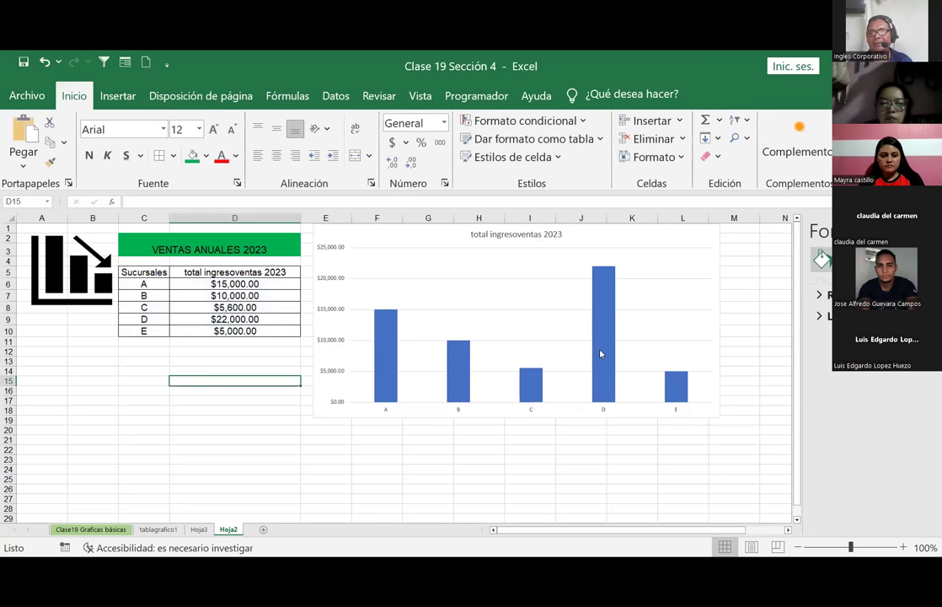
{"action": "left_click", "coordinate": [527, 390]}
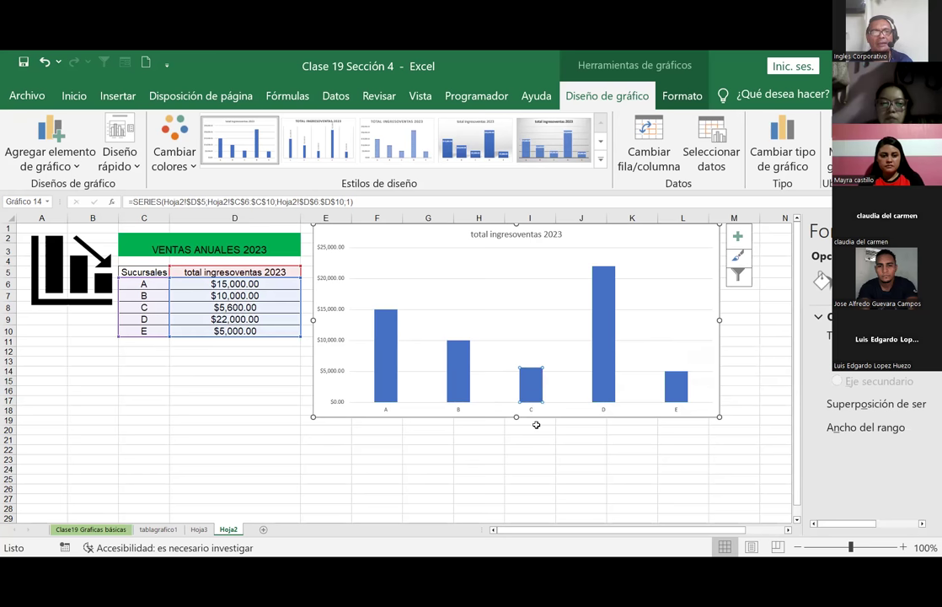
{"action": "left_click", "coordinate": [595, 321]}
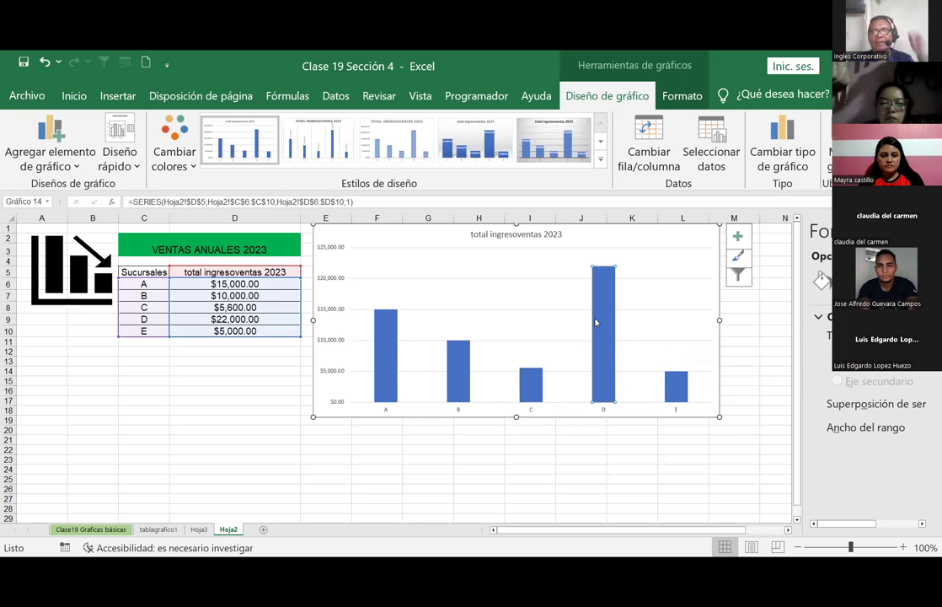
{"action": "left_click", "coordinate": [678, 393]}
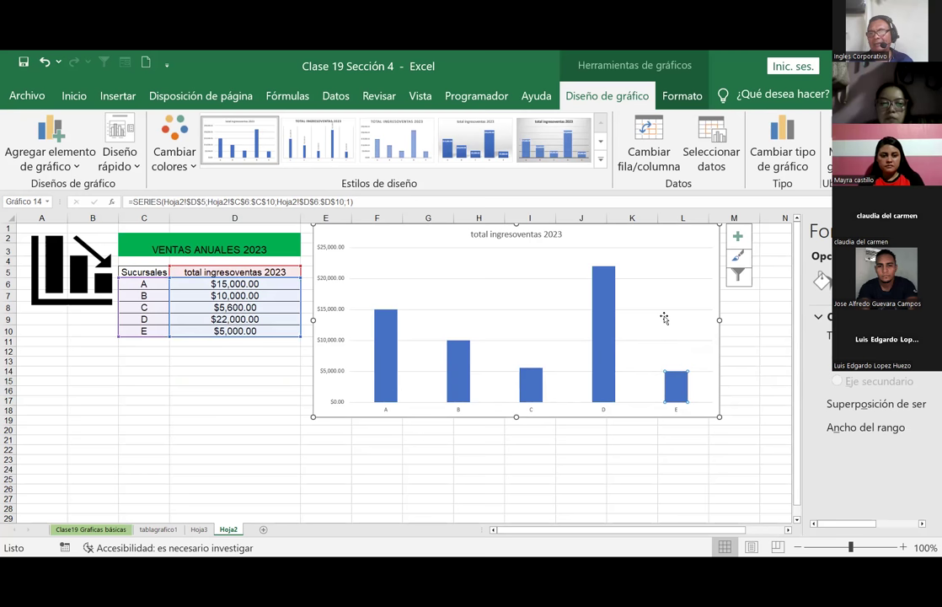
{"action": "left_click_drag", "start_coordinate": [439, 420], "coordinate": [364, 461]}
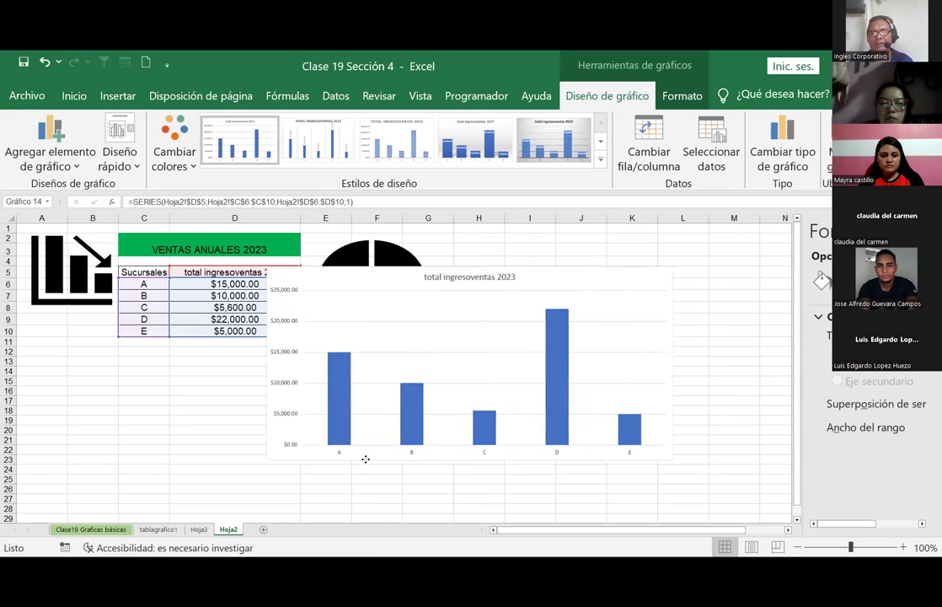
{"action": "left_click", "coordinate": [307, 362]}
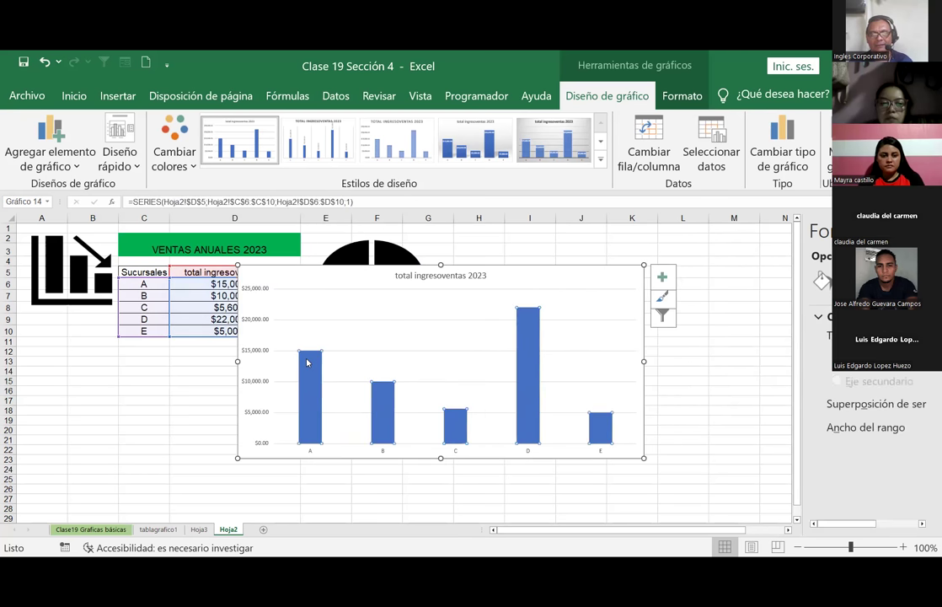
{"action": "left_click", "coordinate": [408, 362]}
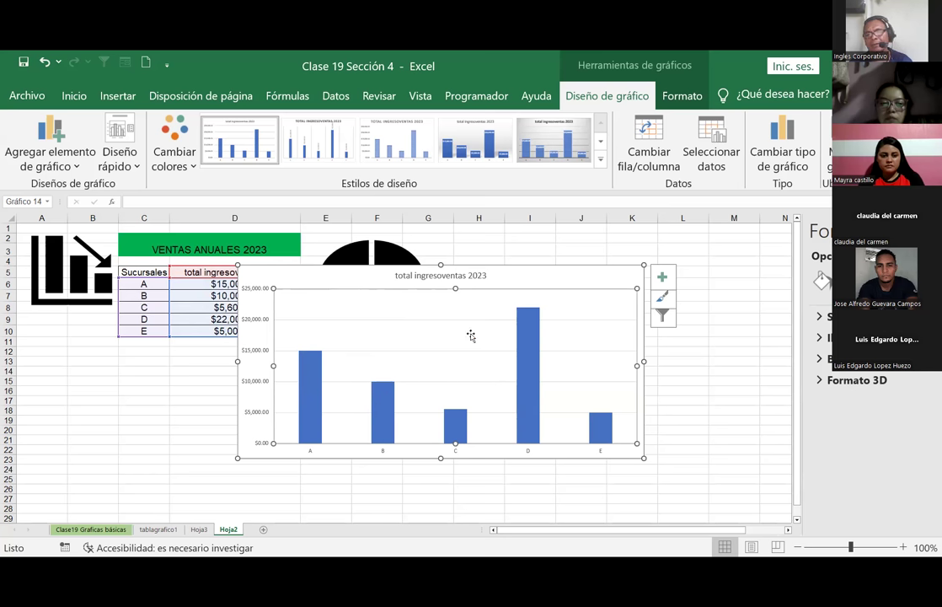
{"action": "mouse_move", "coordinate": [309, 396]}
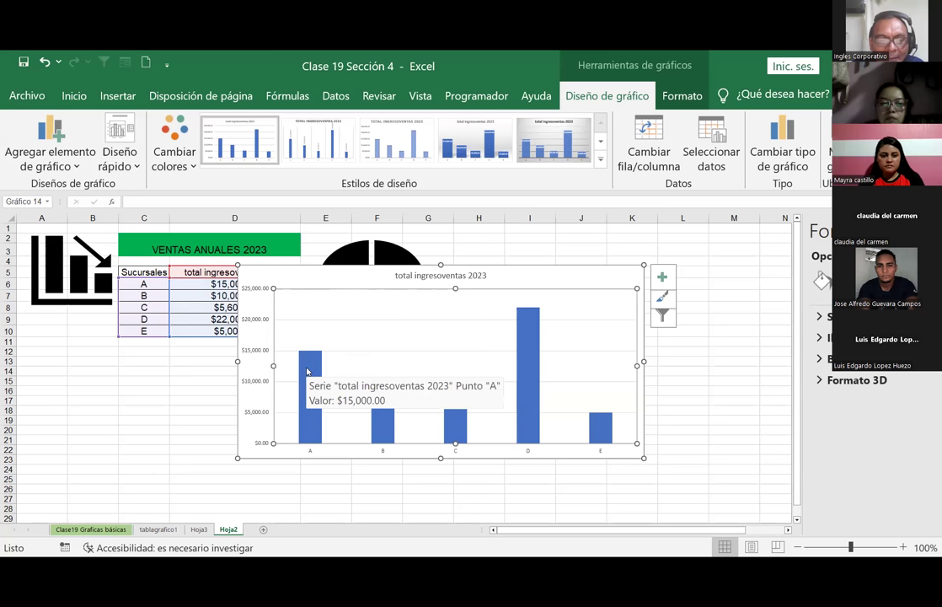
{"action": "left_click", "coordinate": [308, 369]}
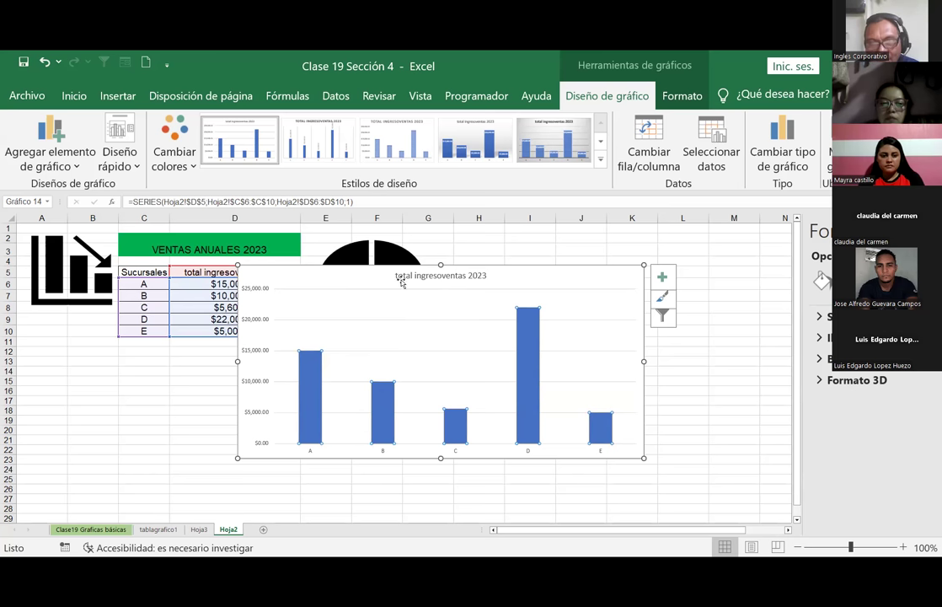
{"action": "left_click", "coordinate": [202, 400]}
{"action": "left_click", "coordinate": [305, 320]}
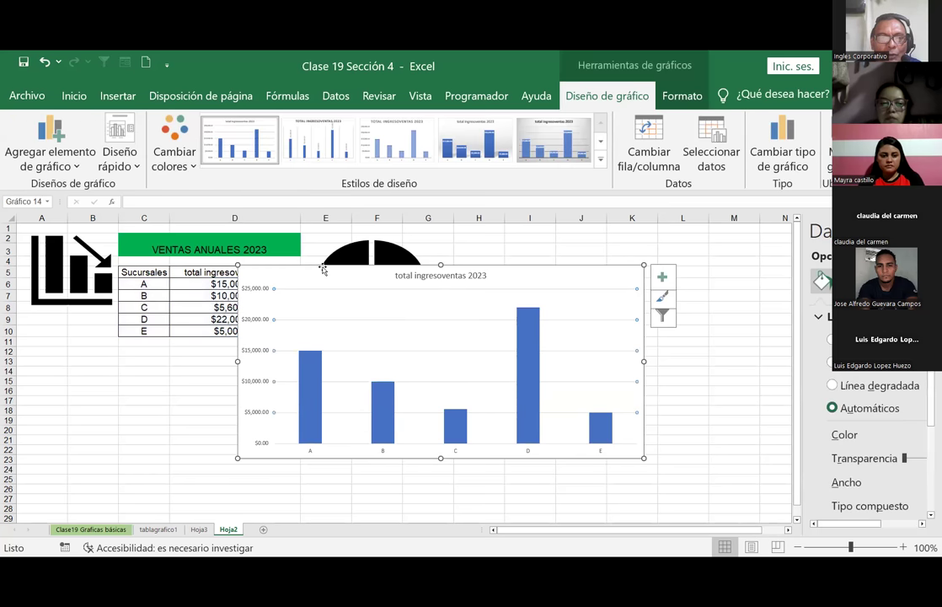
{"action": "left_click", "coordinate": [323, 268]}
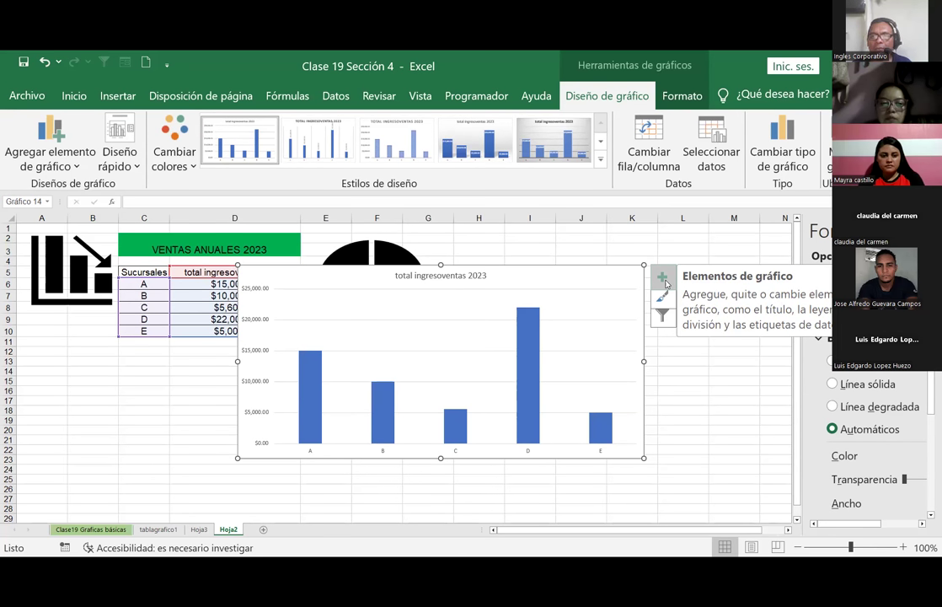
Remove the chart title and show value labels above the bars
{"action": "left_click", "coordinate": [663, 278]}
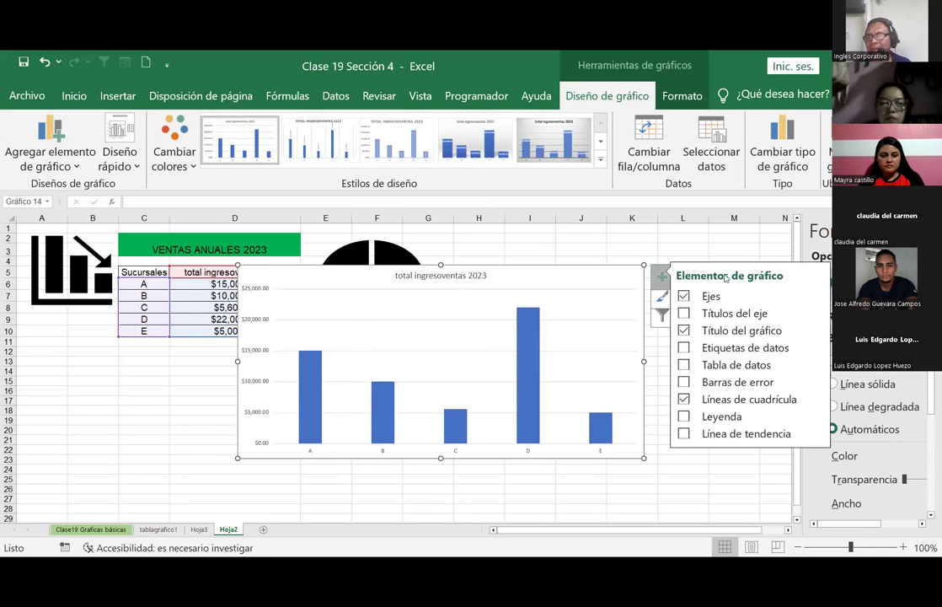
{"action": "left_click", "coordinate": [755, 331]}
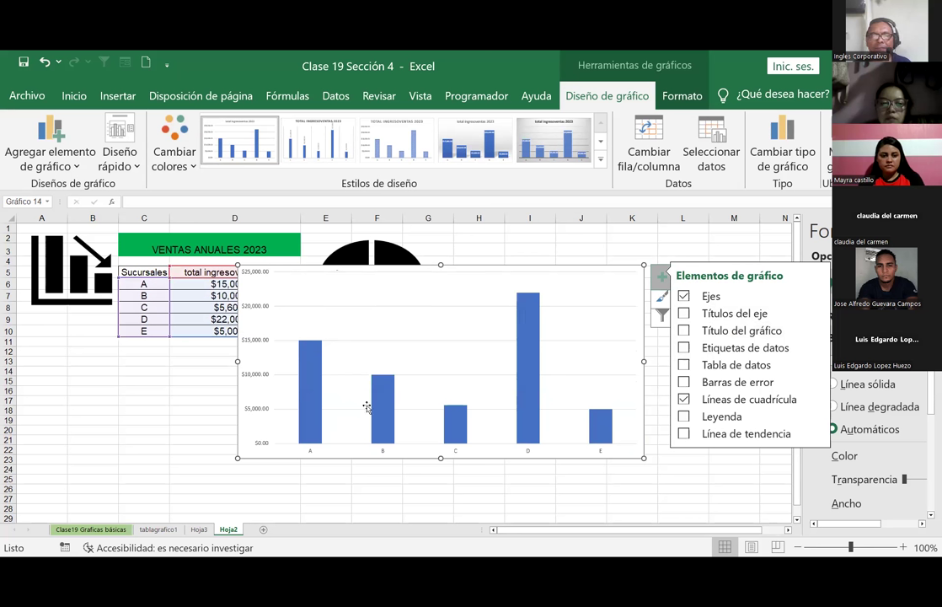
{"action": "left_click", "coordinate": [684, 349]}
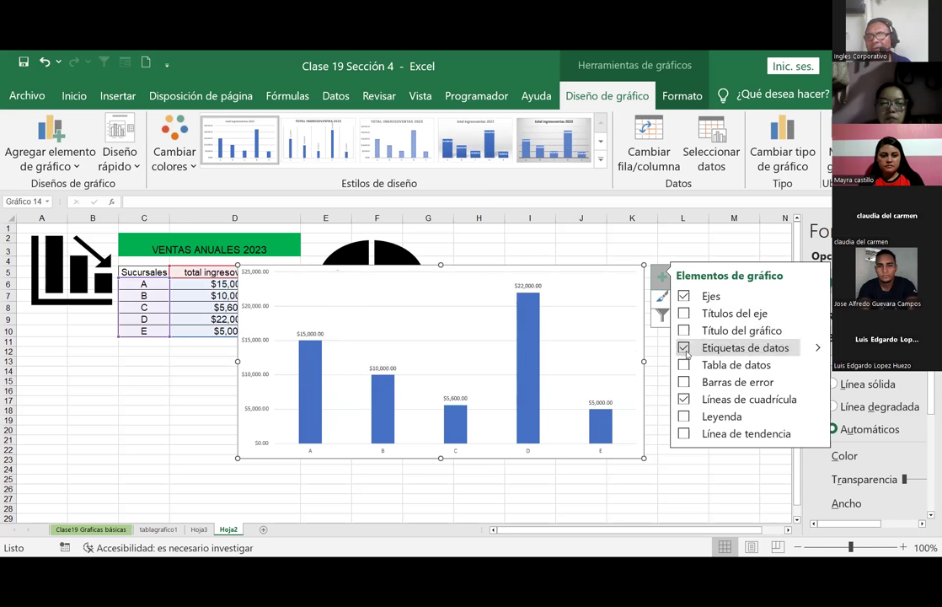
{"action": "left_click", "coordinate": [684, 349]}
{"action": "left_click", "coordinate": [686, 352]}
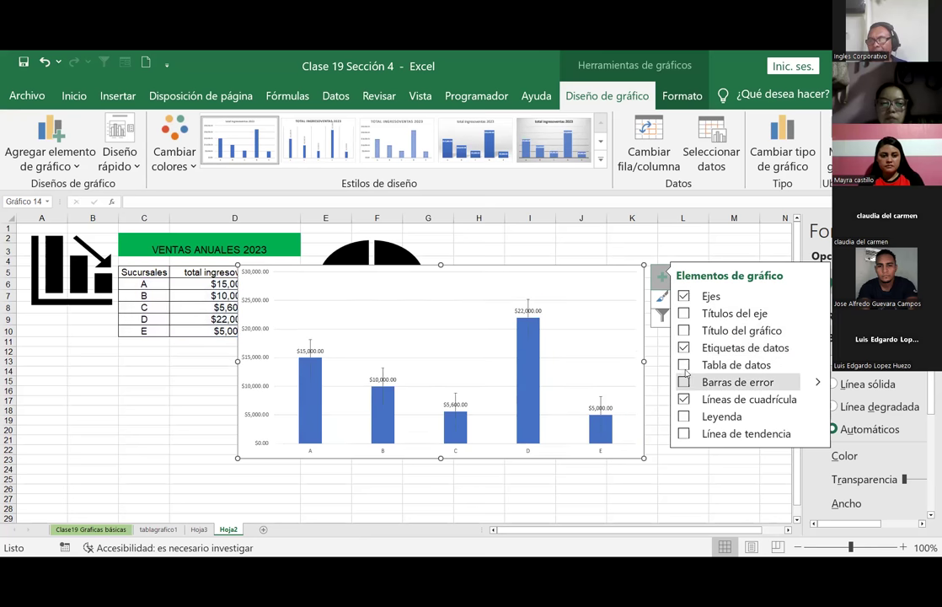
Add a data table below the chart and keep the legend shown
{"action": "left_click", "coordinate": [683, 364]}
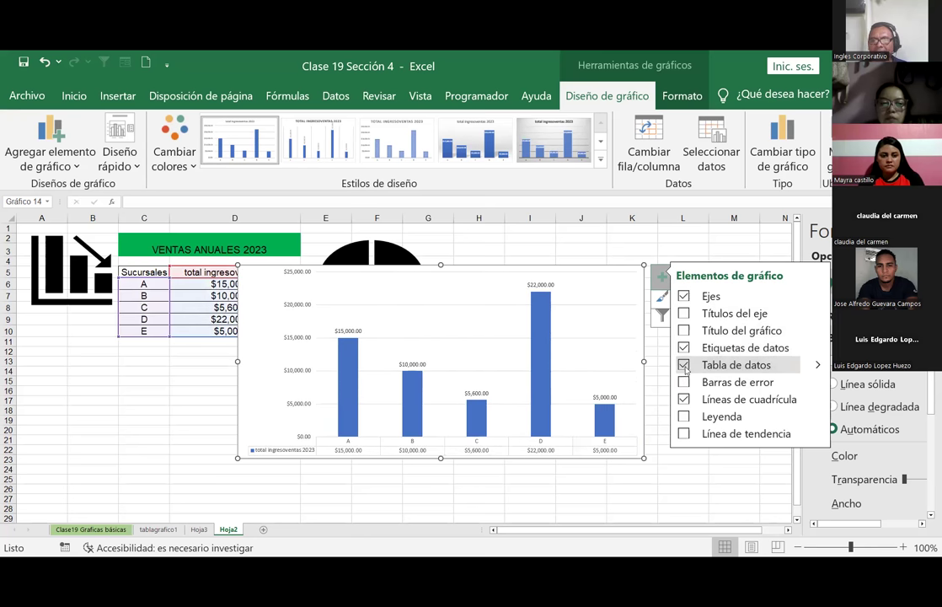
{"action": "left_click", "coordinate": [684, 366]}
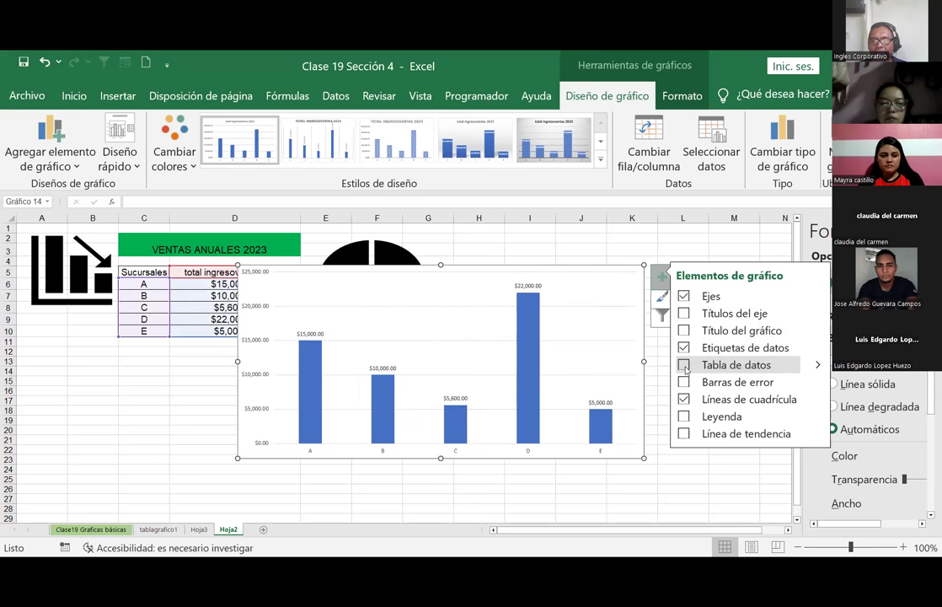
{"action": "left_click", "coordinate": [684, 366]}
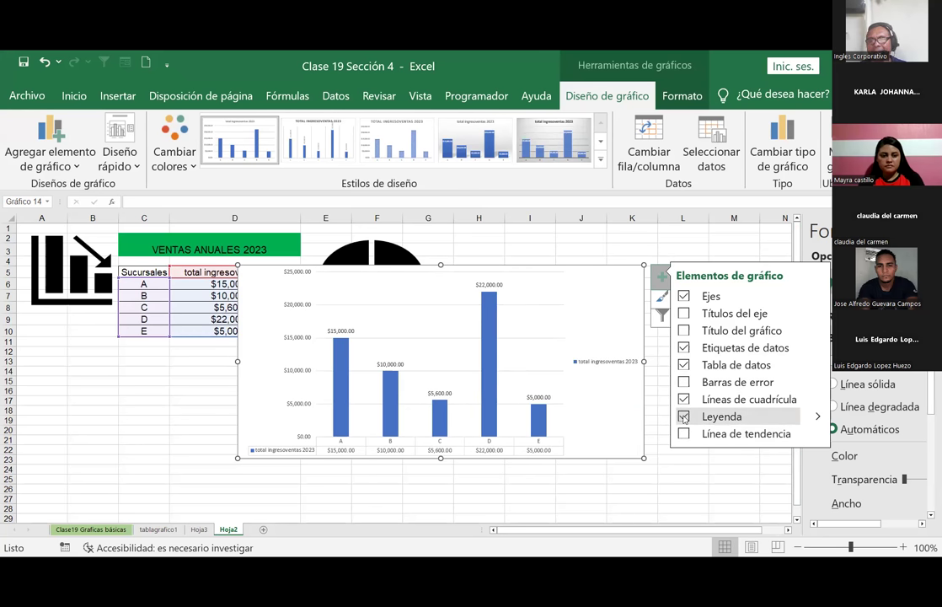
{"action": "left_click", "coordinate": [683, 416]}
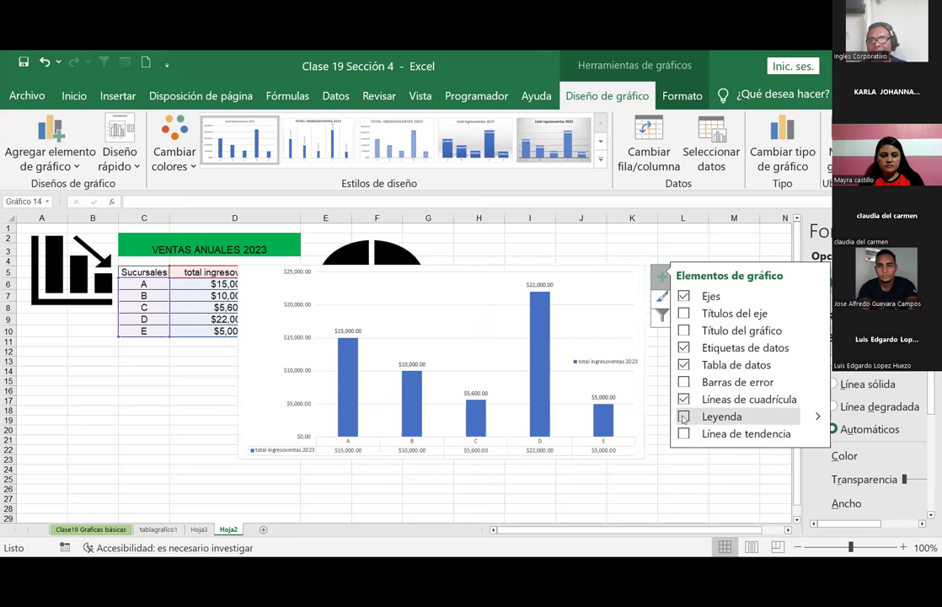
{"action": "left_click", "coordinate": [683, 416]}
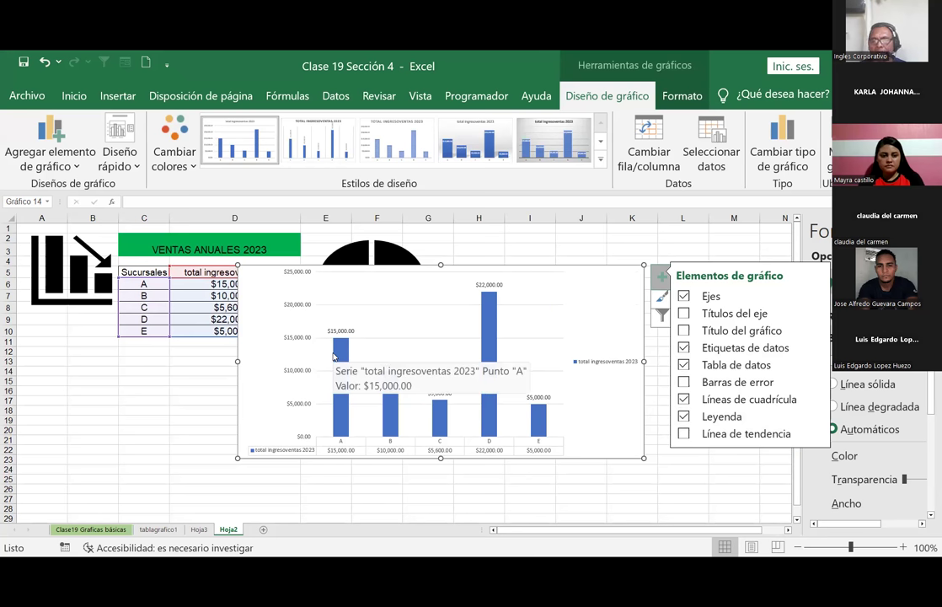
{"action": "mouse_move", "coordinate": [489, 362]}
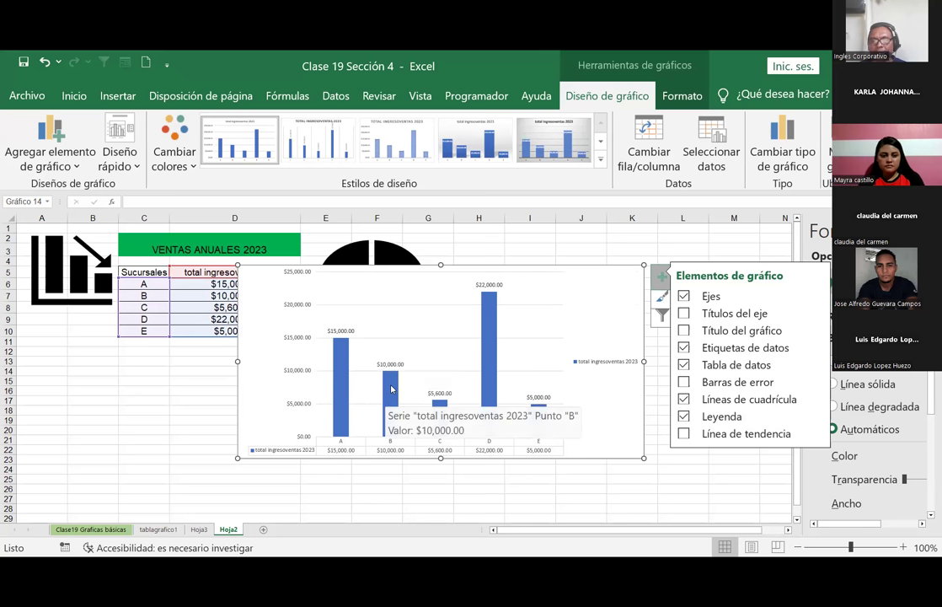
Select the sales series and branch E's bar, then close the elements list
{"action": "left_click", "coordinate": [488, 336]}
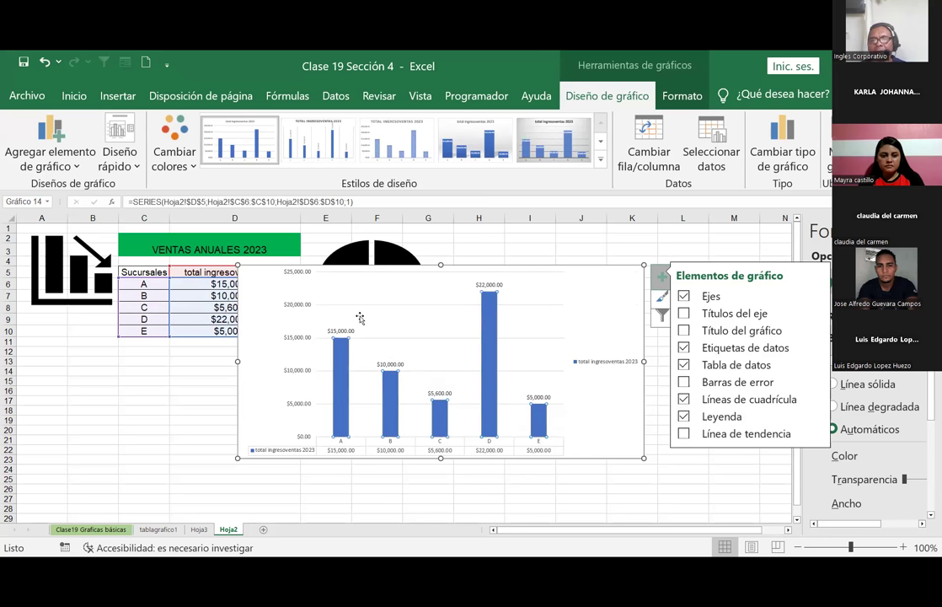
{"action": "left_click", "coordinate": [543, 427]}
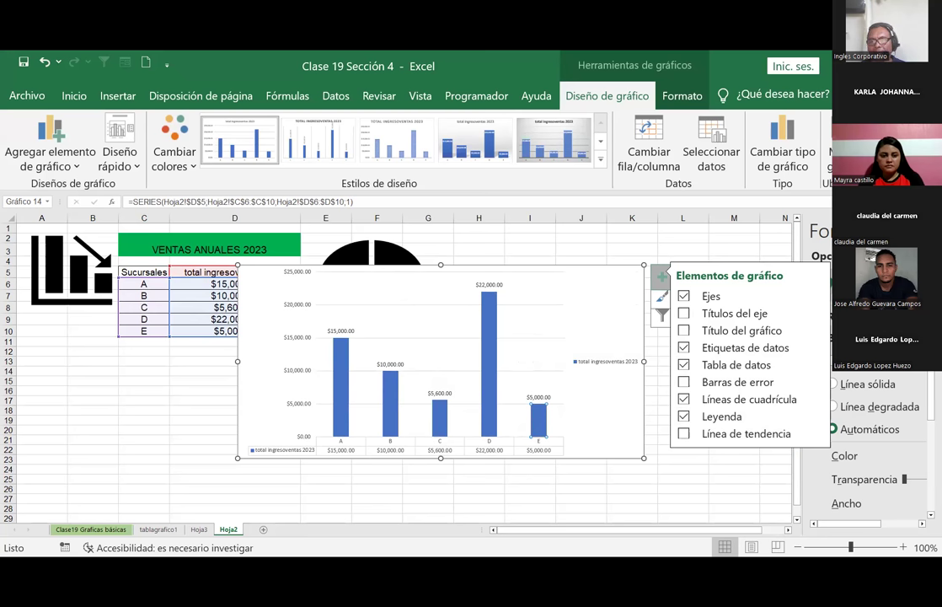
{"action": "key", "text": "Escape"}
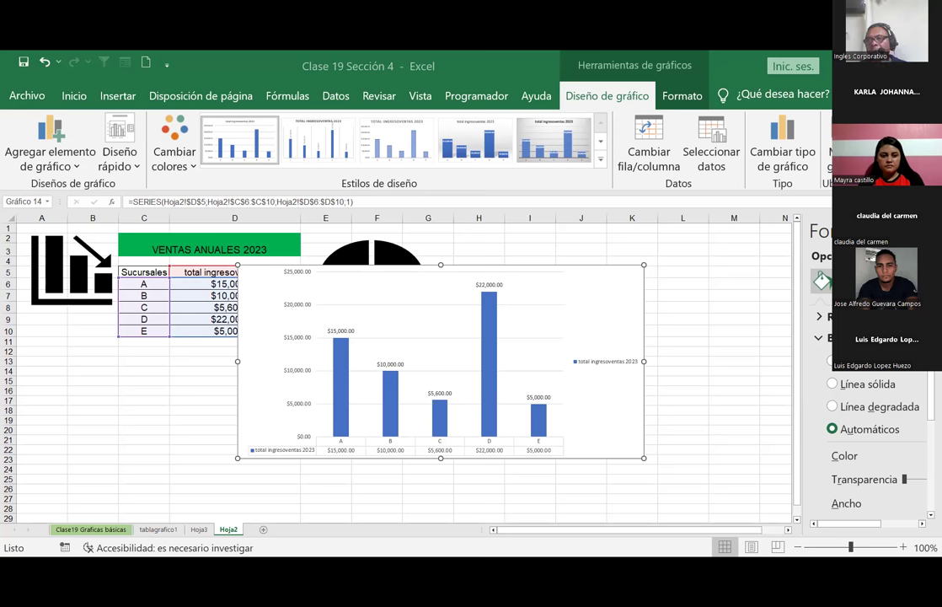
Shift the column chart aside and delete the black pie chart
{"action": "left_click", "coordinate": [661, 276]}
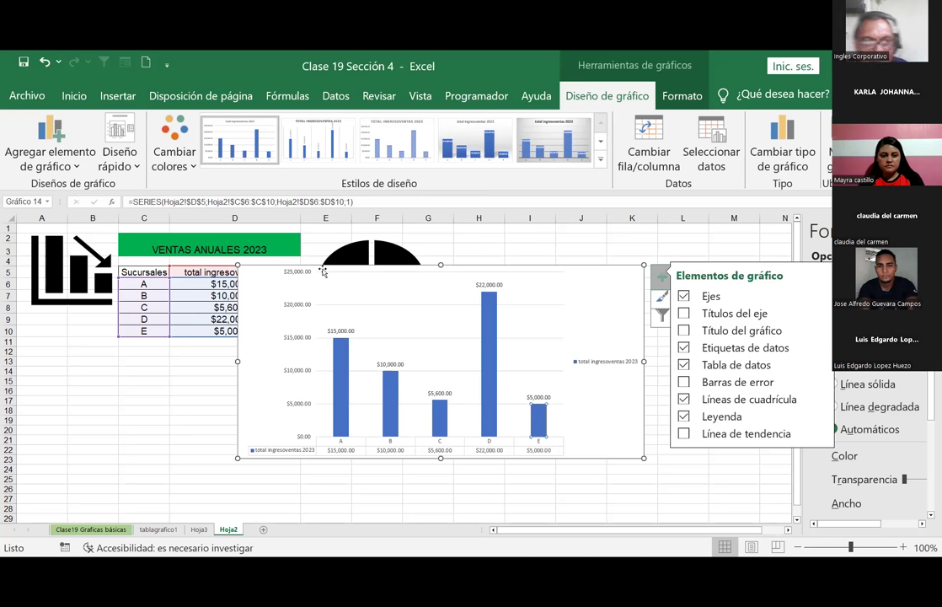
{"action": "left_click_drag", "start_coordinate": [322, 271], "coordinate": [372, 323]}
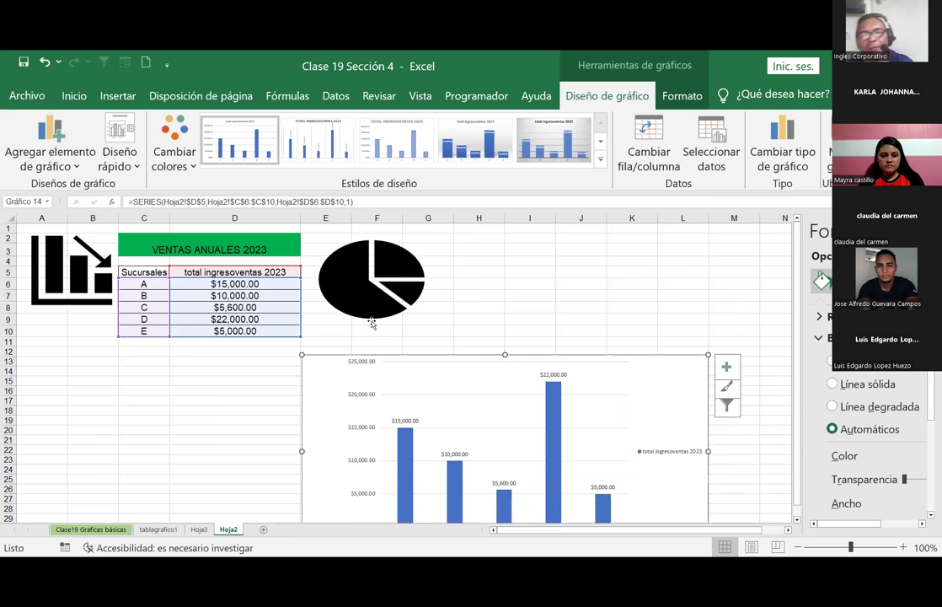
{"action": "left_click", "coordinate": [372, 320]}
{"action": "key", "text": "Delete"}
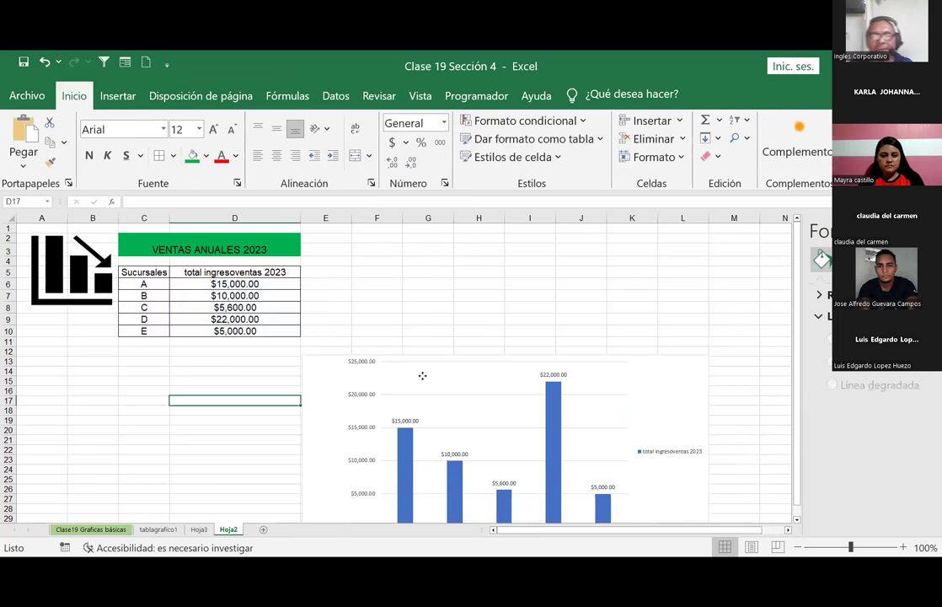
Move the column chart up beside the VENTAS ANUALES 2023 table
{"action": "left_click", "coordinate": [423, 375]}
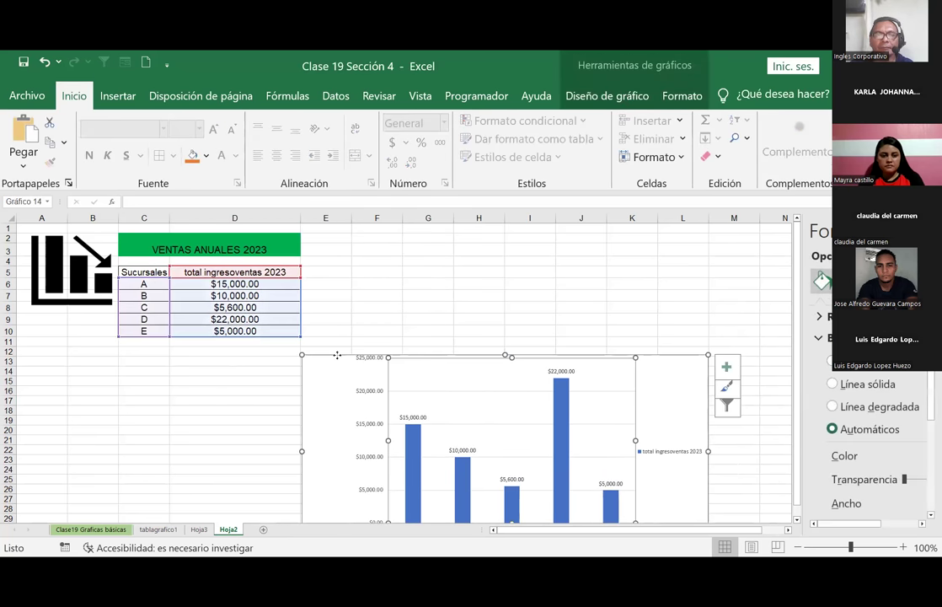
{"action": "left_click_drag", "start_coordinate": [336, 360], "coordinate": [396, 351]}
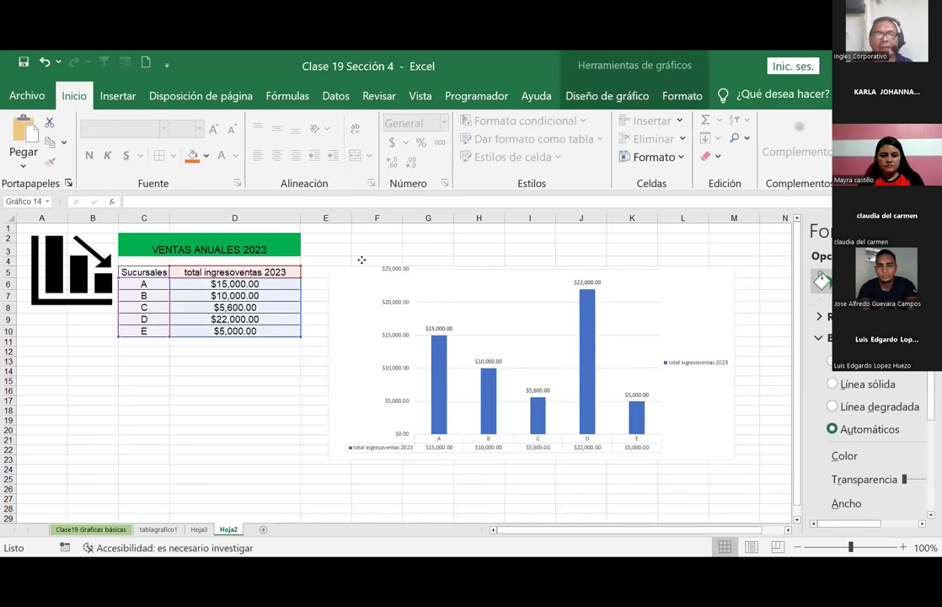
{"action": "left_click", "coordinate": [233, 400]}
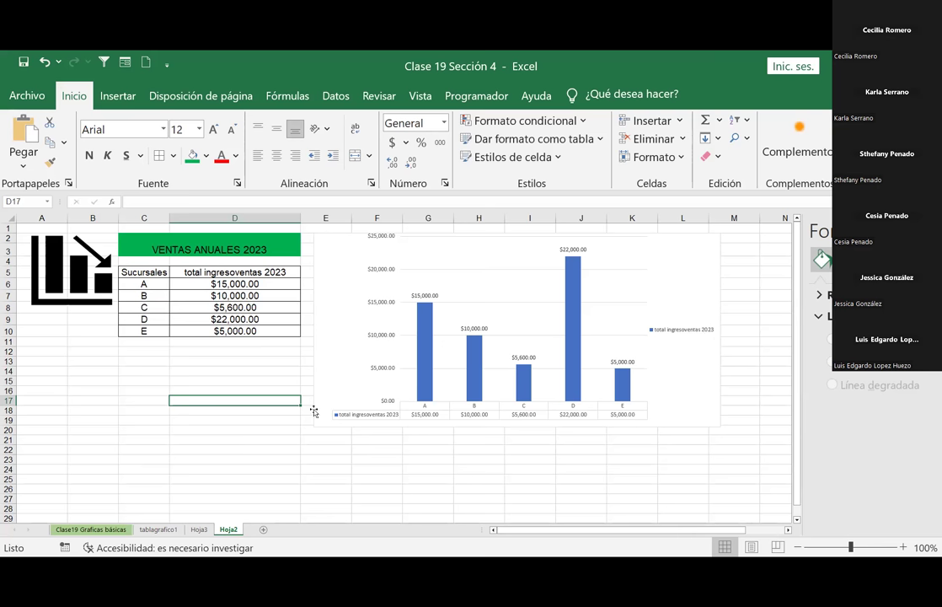
Nudge the chart lower and raise its top edge to make it slightly taller
{"action": "left_click_drag", "start_coordinate": [330, 386], "coordinate": [339, 442]}
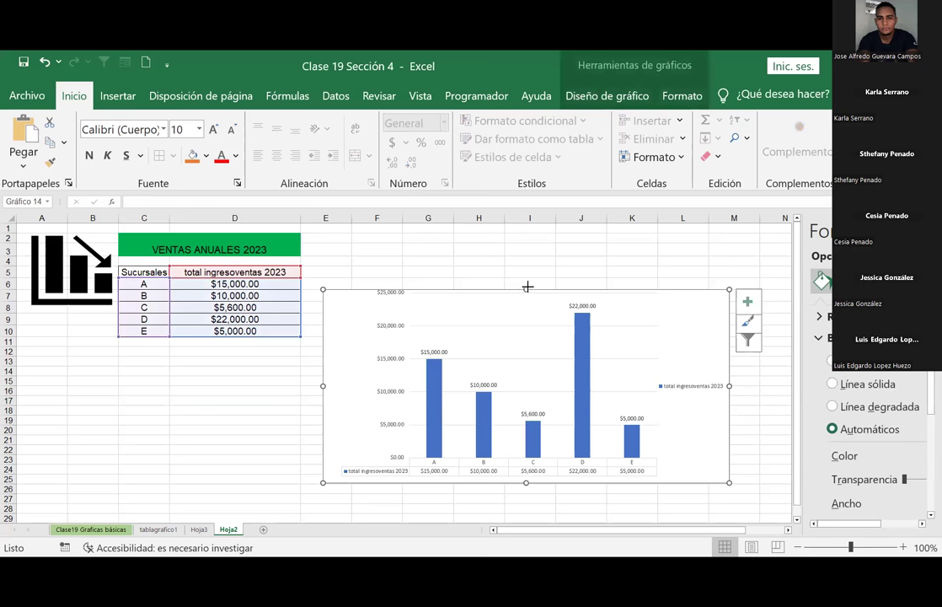
{"action": "left_click_drag", "start_coordinate": [525, 289], "coordinate": [526, 279]}
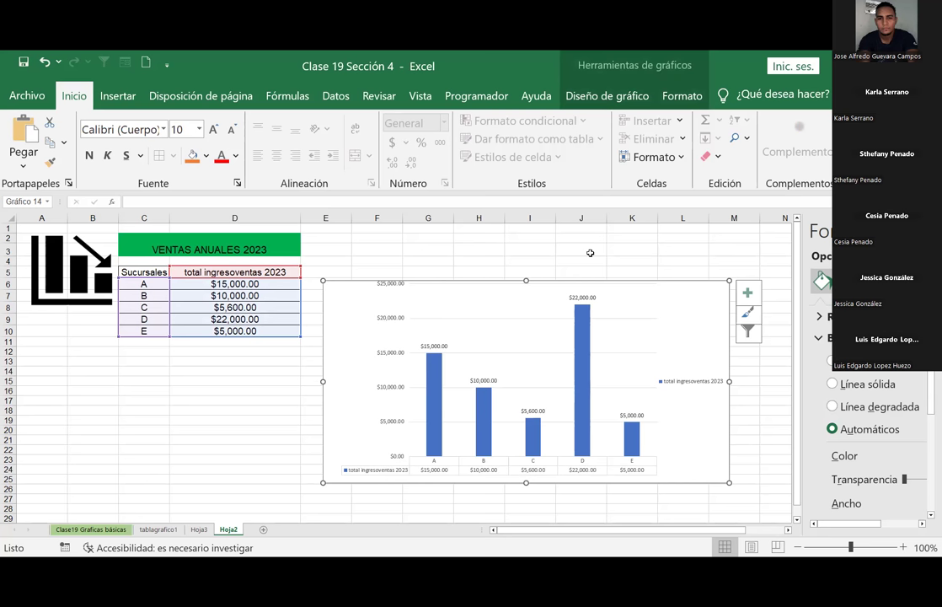
Center-align the data labels above the bars
{"action": "left_click", "coordinate": [433, 350]}
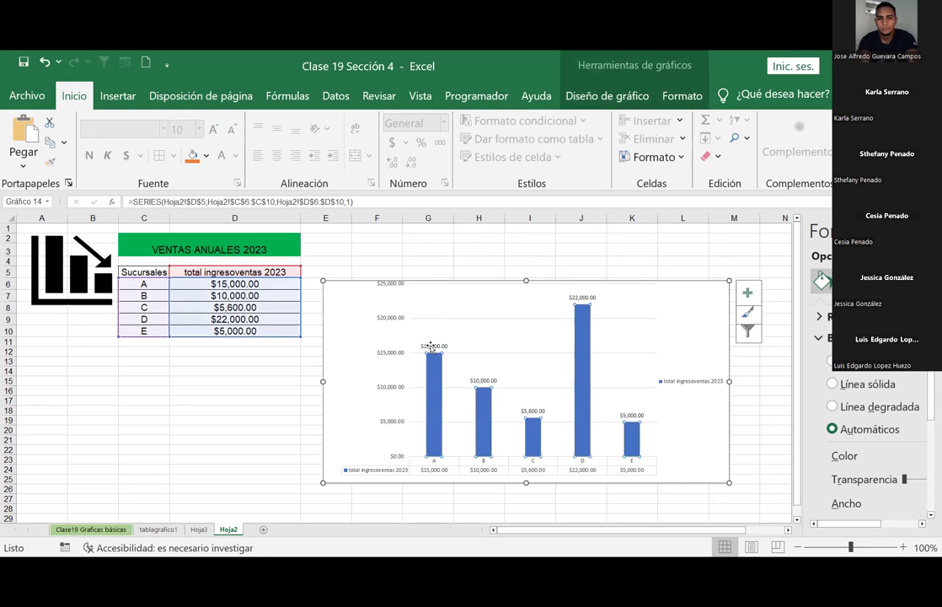
{"action": "left_click", "coordinate": [432, 346]}
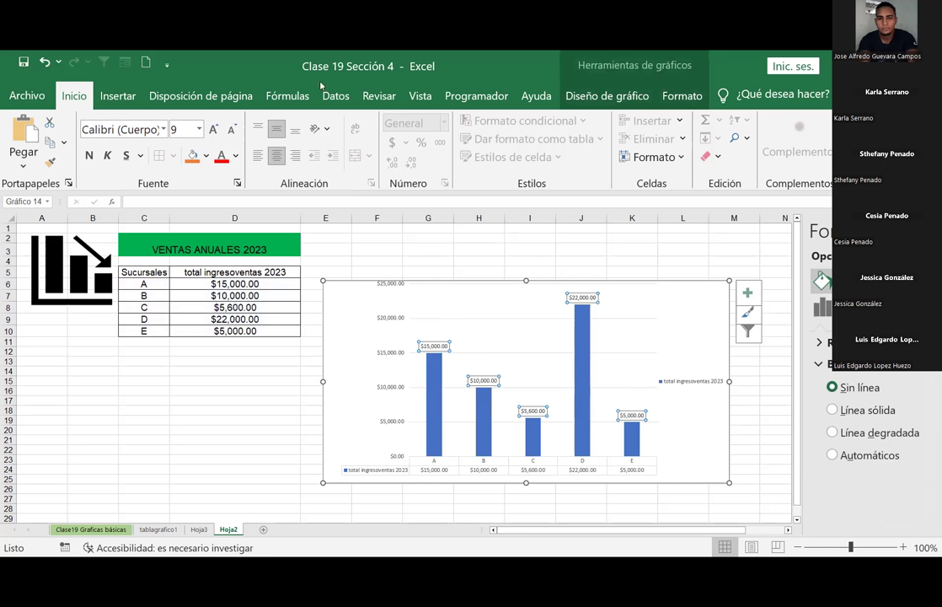
{"action": "left_click", "coordinate": [276, 155]}
Select the bar series and several individual bars, then reselect the whole chart
{"action": "left_click", "coordinate": [342, 309]}
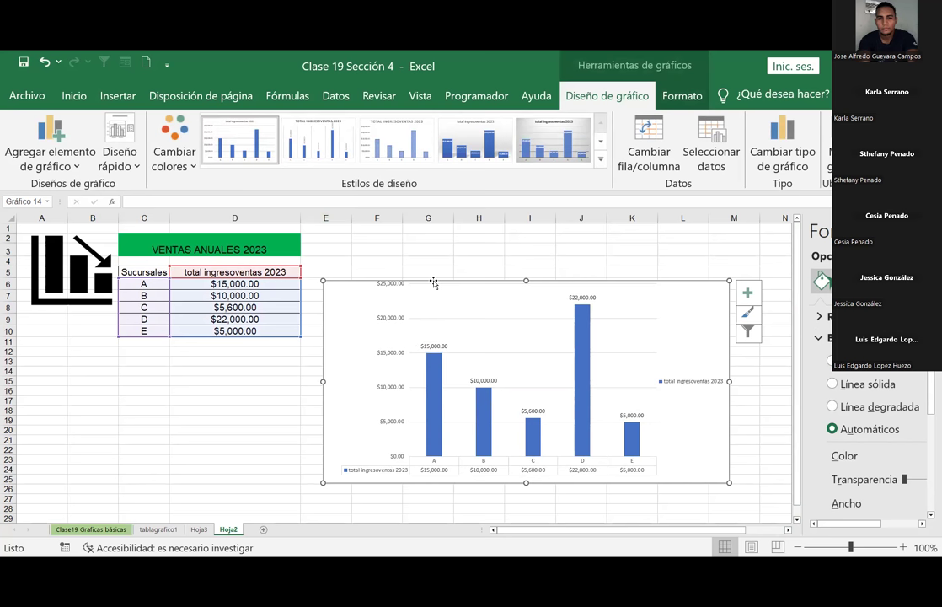
{"action": "left_click", "coordinate": [433, 398]}
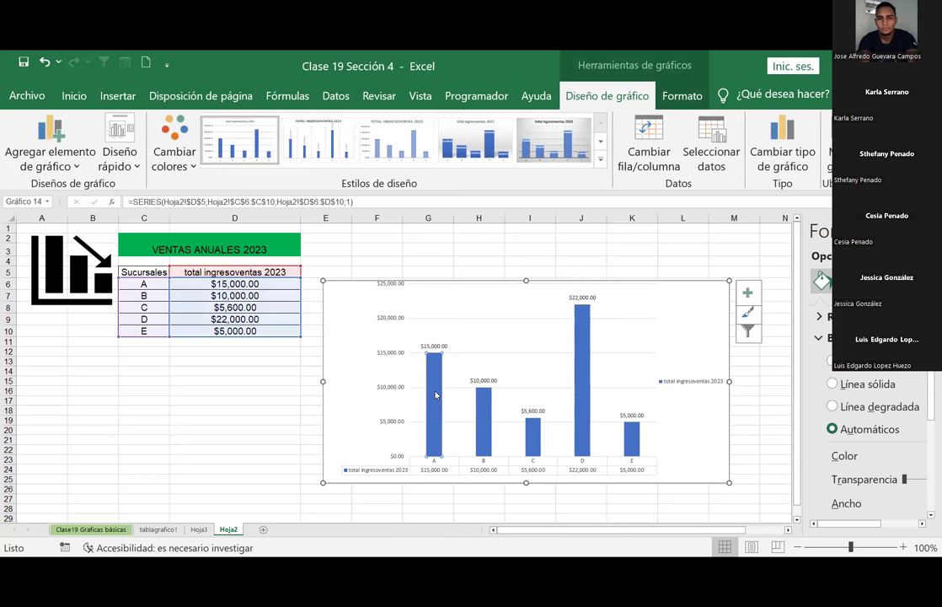
{"action": "left_click", "coordinate": [483, 409]}
{"action": "left_click", "coordinate": [535, 438]}
{"action": "left_click", "coordinate": [581, 384]}
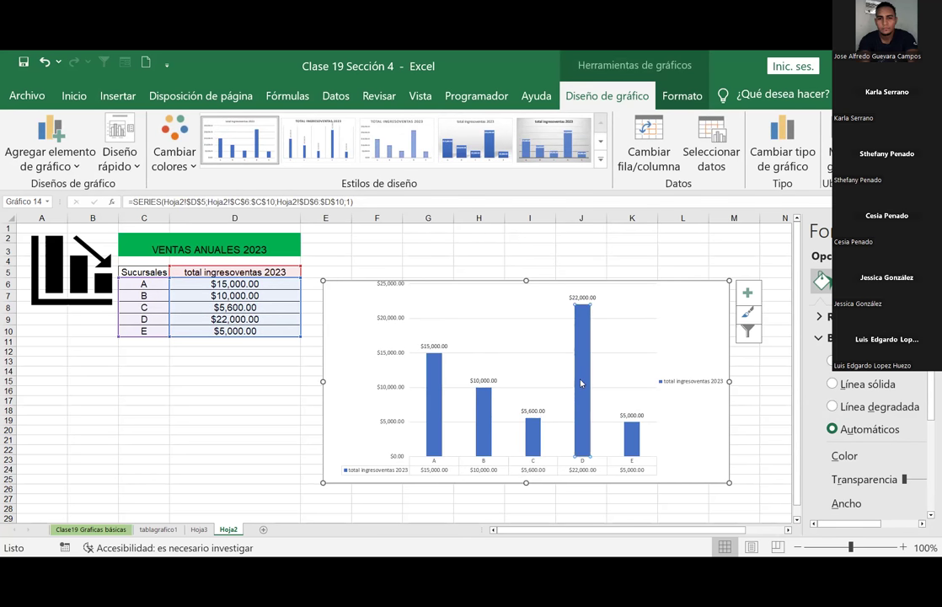
{"action": "left_click", "coordinate": [746, 439]}
{"action": "left_click", "coordinate": [345, 313]}
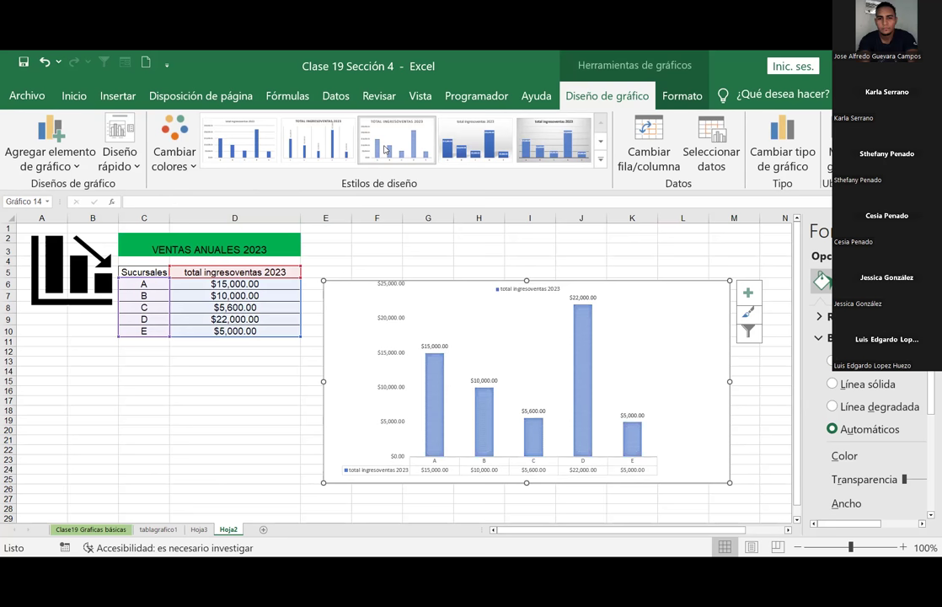
Look through the Vista and Insertar ribbon tabs while reselecting the chart
{"action": "left_click", "coordinate": [420, 96]}
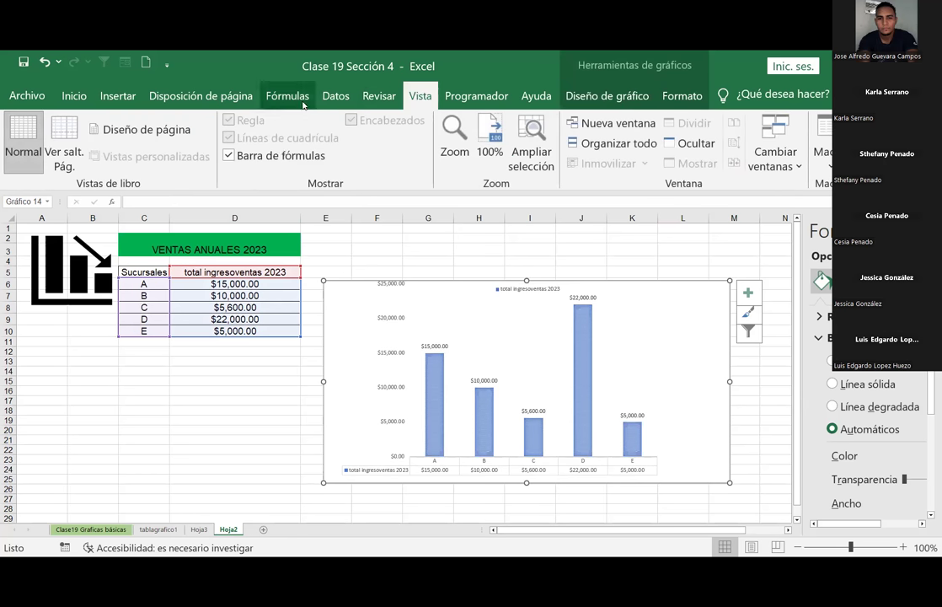
{"action": "scroll", "coordinate": [367, 99], "scroll_direction": "up", "scroll_amount": 1}
{"action": "scroll", "coordinate": [286, 85], "scroll_direction": "up", "scroll_amount": 1}
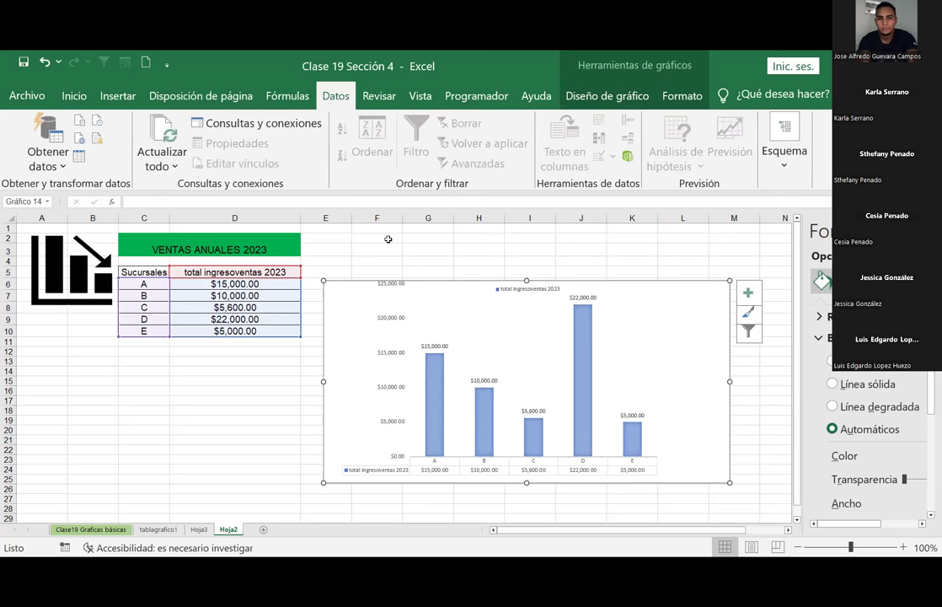
{"action": "left_click", "coordinate": [405, 263]}
{"action": "left_click", "coordinate": [353, 313]}
{"action": "left_click", "coordinate": [360, 242]}
{"action": "left_click", "coordinate": [330, 314]}
{"action": "scroll", "coordinate": [287, 97], "scroll_direction": "up", "scroll_amount": 1}
{"action": "scroll", "coordinate": [205, 101], "scroll_direction": "up", "scroll_amount": 1}
{"action": "left_click", "coordinate": [118, 97]}
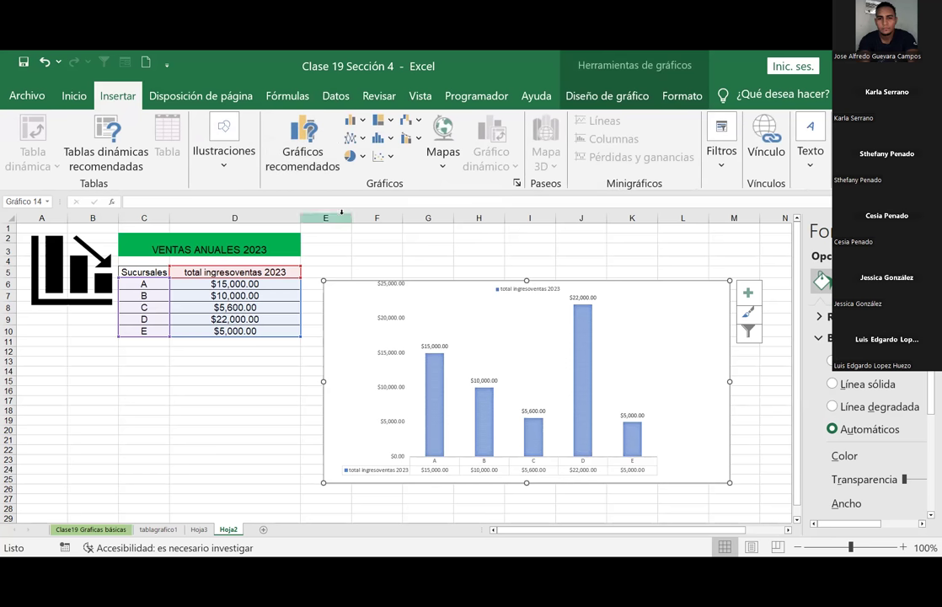
Apply the hollow outlined-bar style from the full Estilos de diseño gallery
{"action": "left_click", "coordinate": [455, 310]}
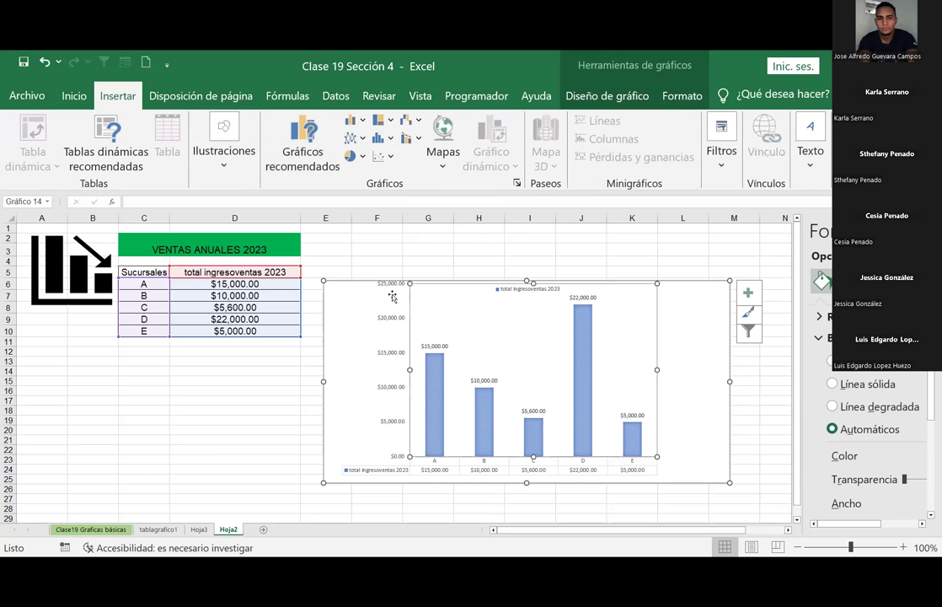
{"action": "left_click", "coordinate": [354, 285]}
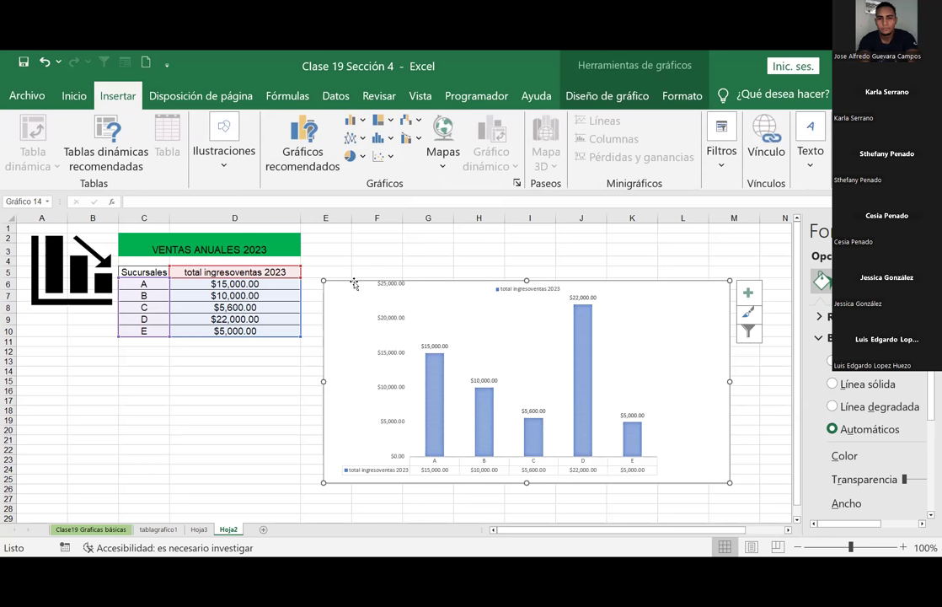
{"action": "left_click", "coordinate": [433, 389]}
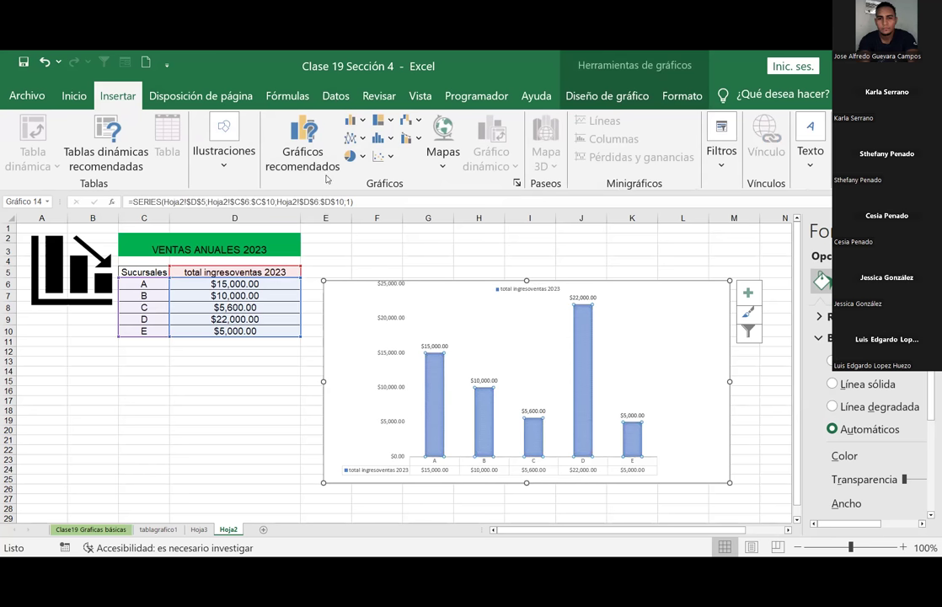
{"action": "left_click", "coordinate": [649, 282]}
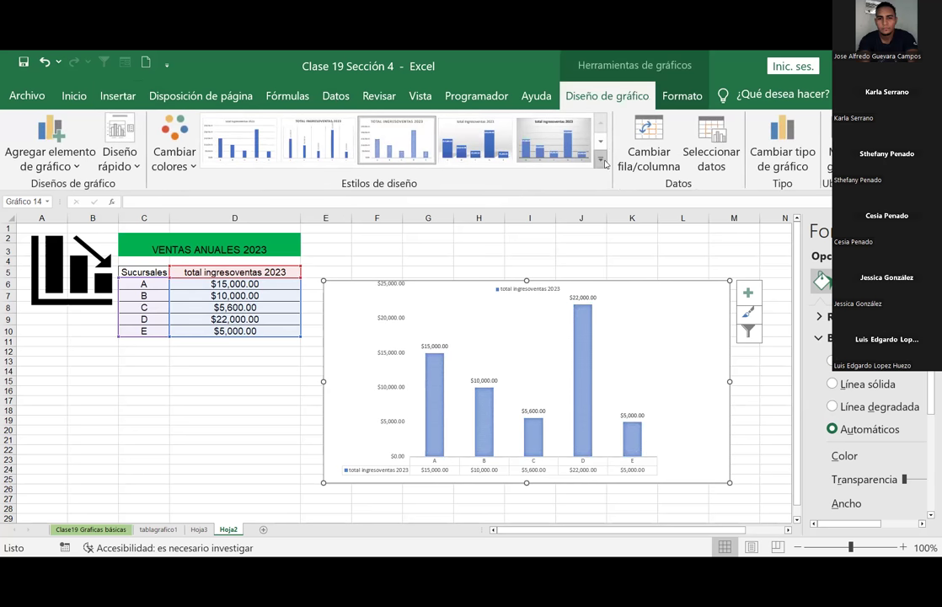
{"action": "left_click", "coordinate": [601, 160]}
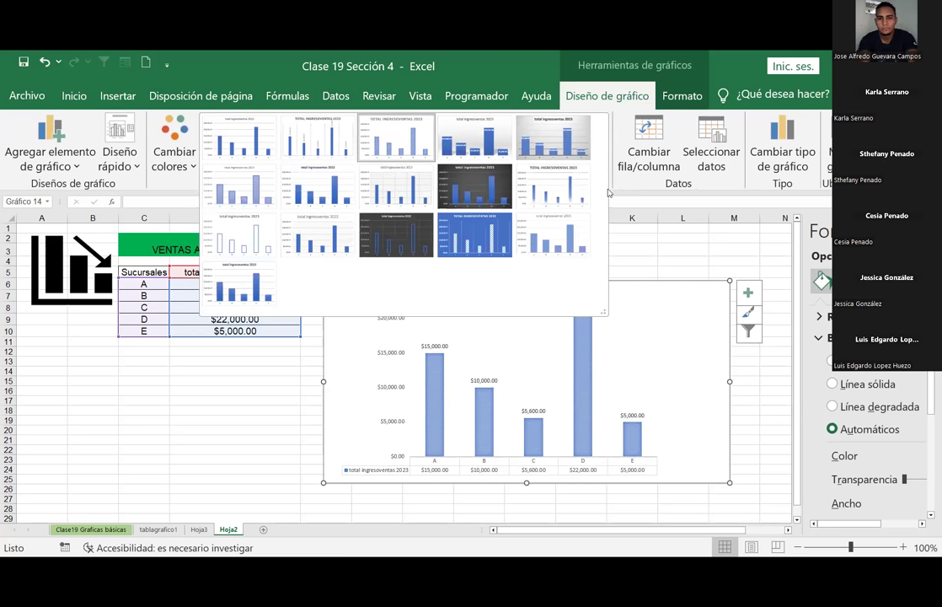
{"action": "left_click", "coordinate": [257, 239]}
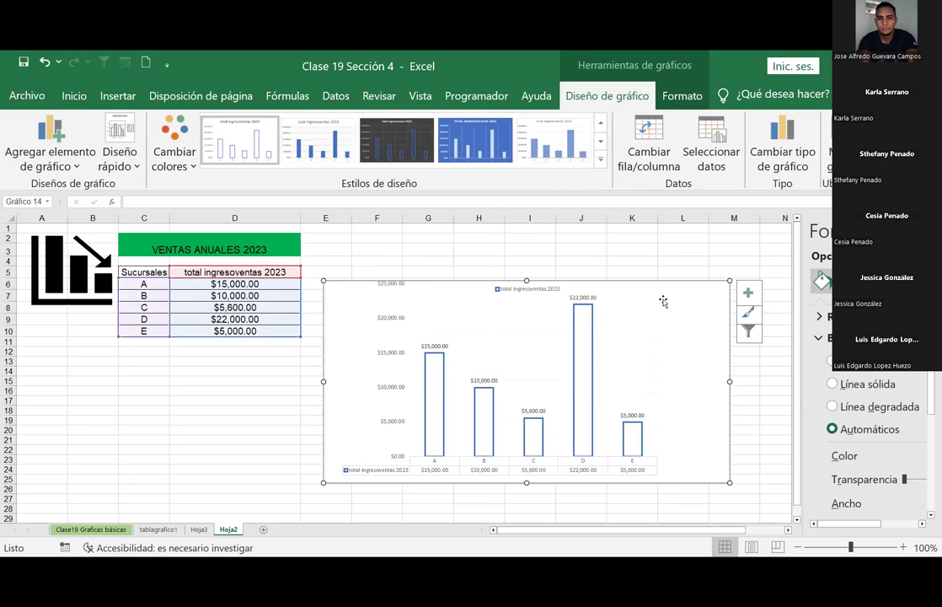
{"action": "left_click", "coordinate": [658, 253]}
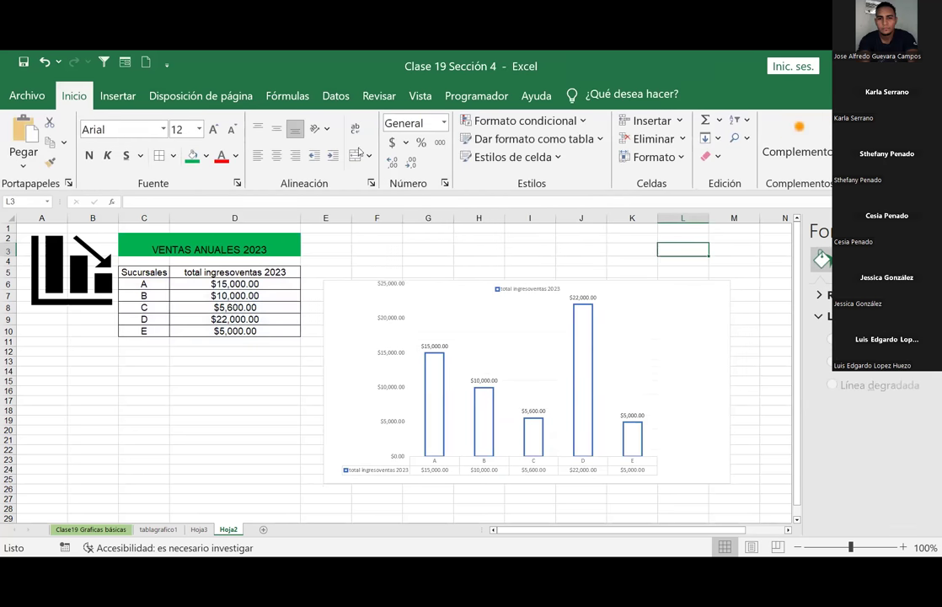
Turn off Líneas de cuadrícula so the sheet is plain white
{"action": "left_click", "coordinate": [415, 103]}
{"action": "left_click", "coordinate": [229, 138]}
{"action": "left_click", "coordinate": [422, 261]}
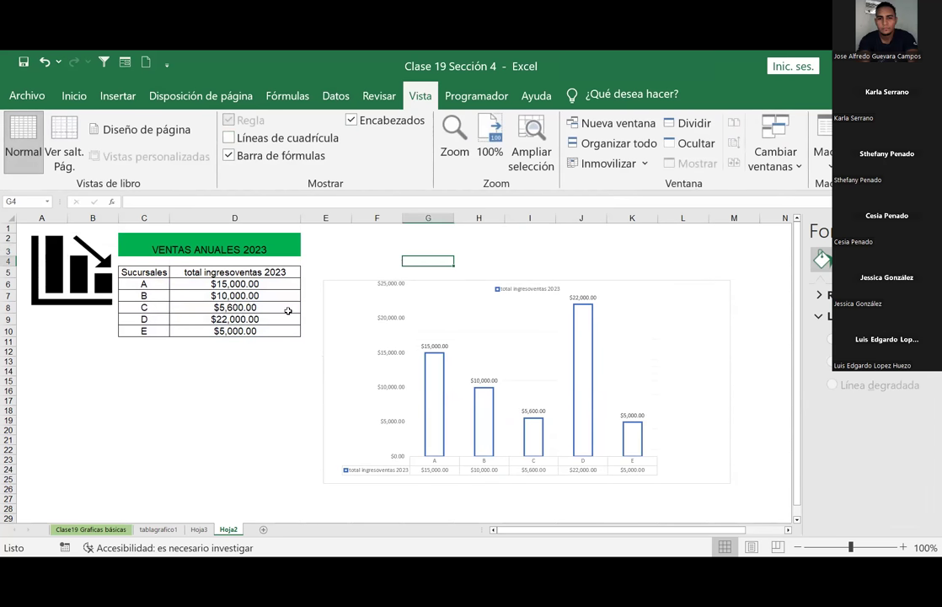
{"action": "left_click", "coordinate": [580, 238]}
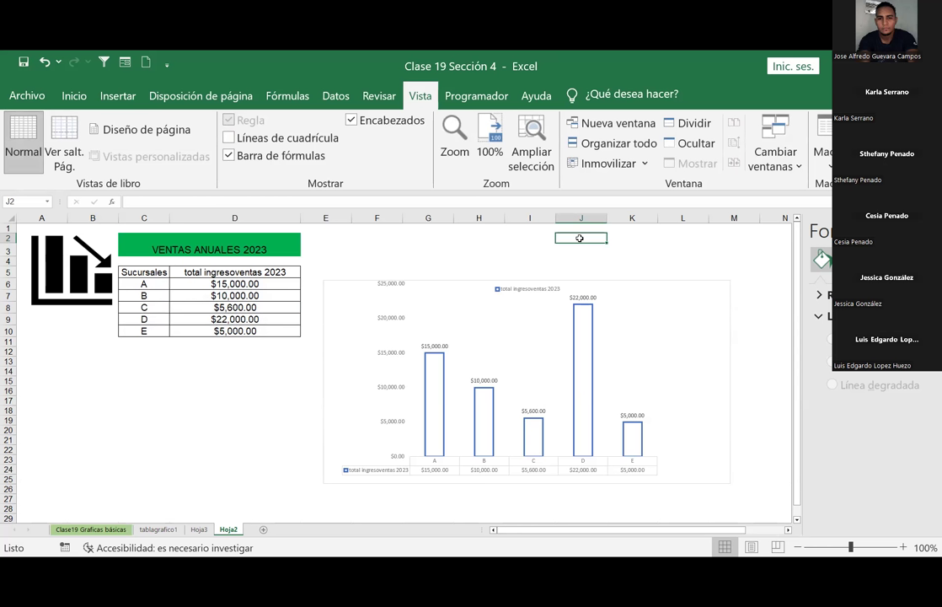
Select bars C and E individually to inspect them, then clear the selection
{"action": "left_click", "coordinate": [491, 400]}
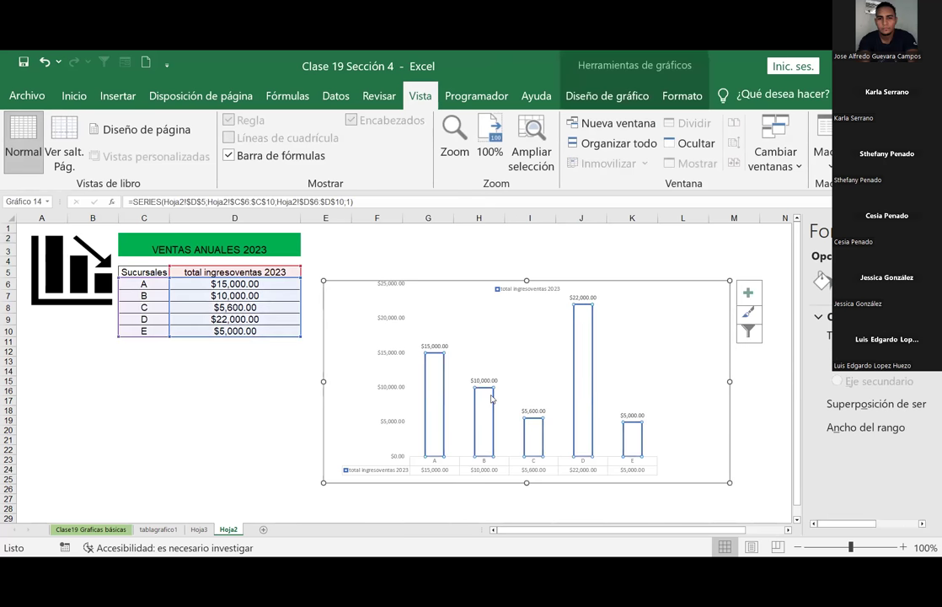
{"action": "left_click", "coordinate": [533, 439]}
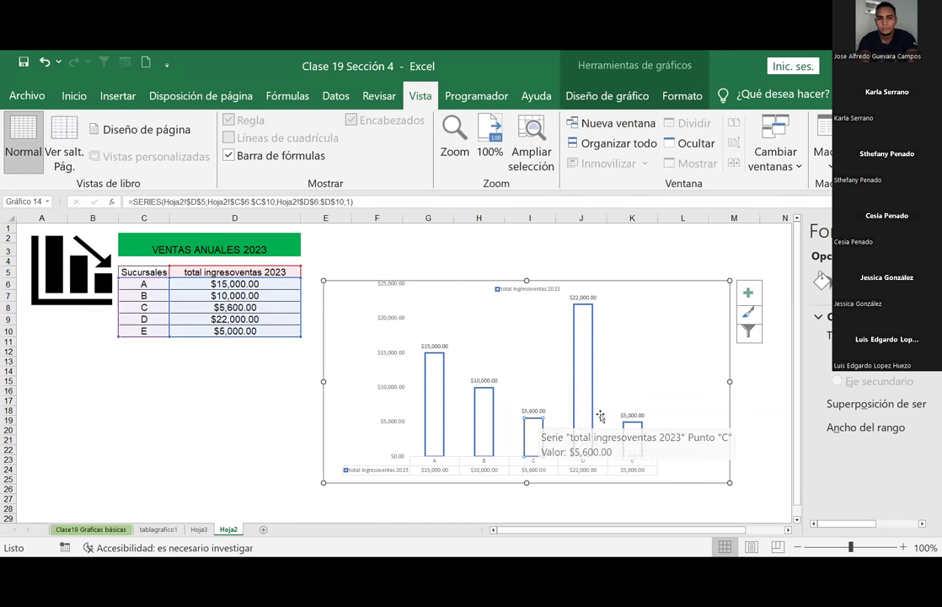
{"action": "left_click", "coordinate": [634, 436]}
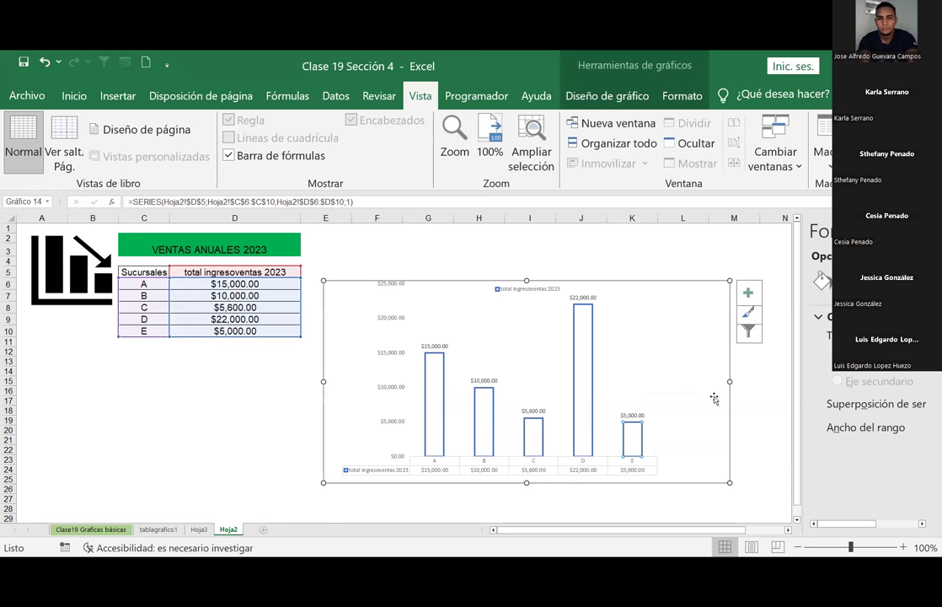
{"action": "key", "text": "Up"}
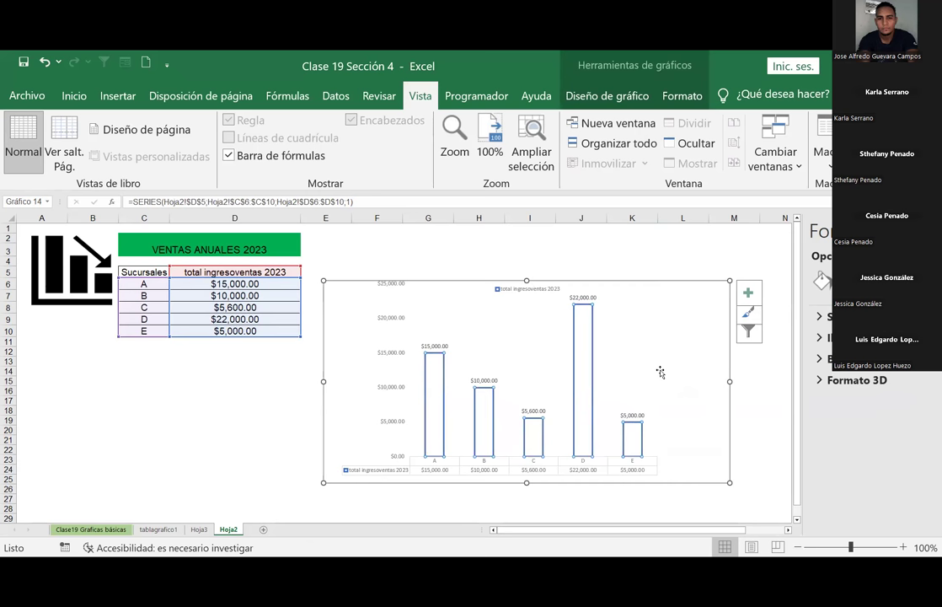
{"action": "left_click", "coordinate": [659, 372]}
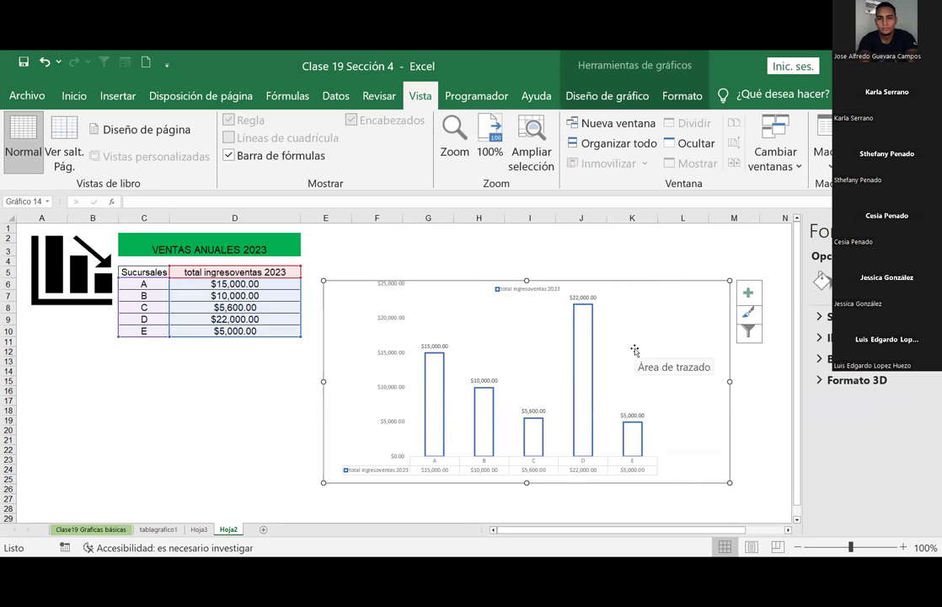
{"action": "mouse_move", "coordinate": [633, 436]}
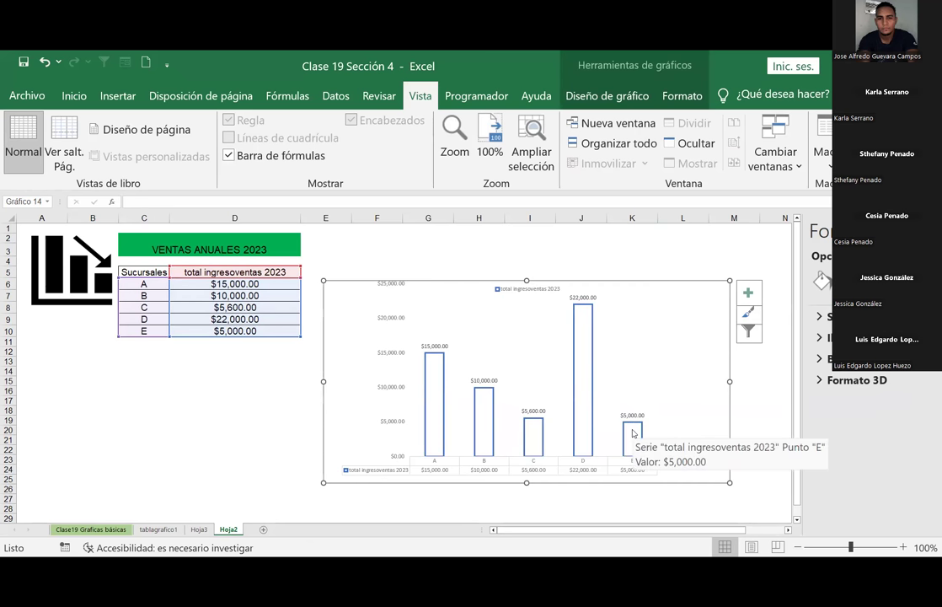
{"action": "left_click", "coordinate": [632, 431]}
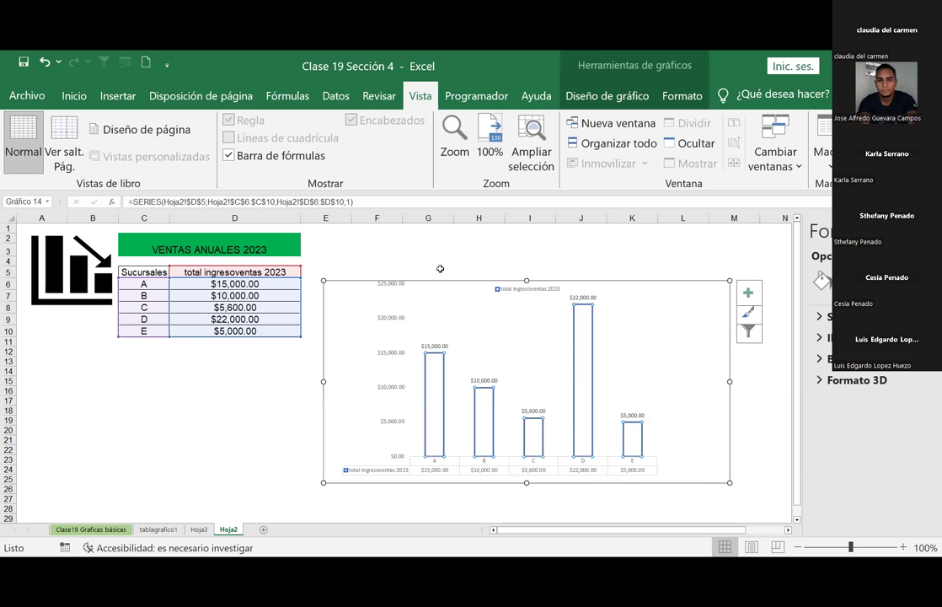
Try the dark chart style, then apply the blue style with white hatched bars
{"action": "left_click", "coordinate": [438, 281]}
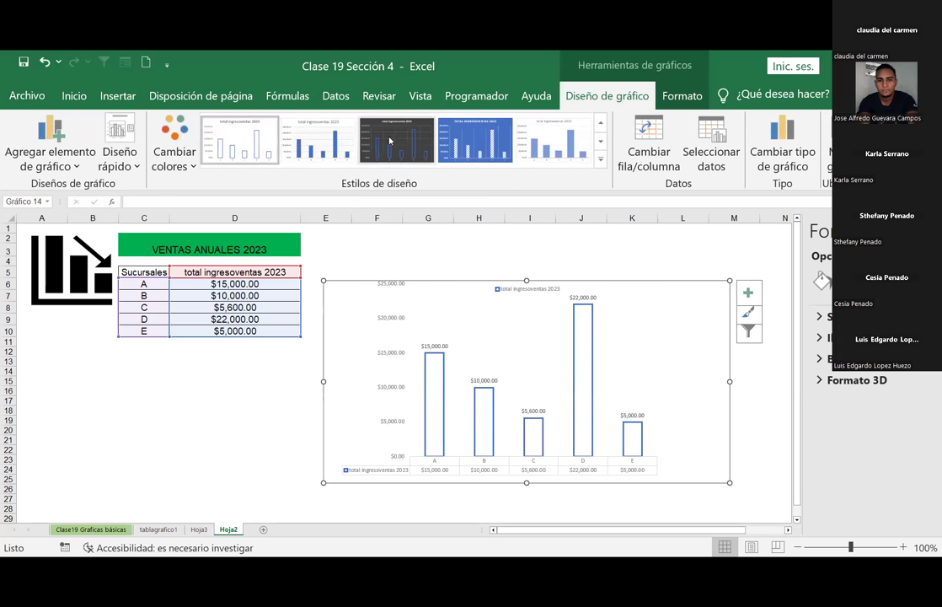
{"action": "left_click", "coordinate": [390, 141]}
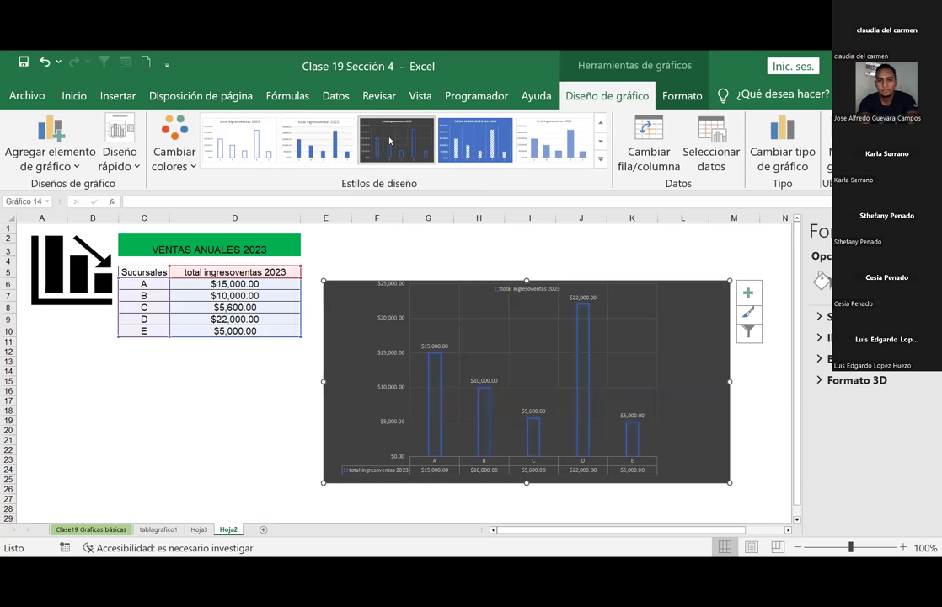
{"action": "left_click", "coordinate": [505, 143]}
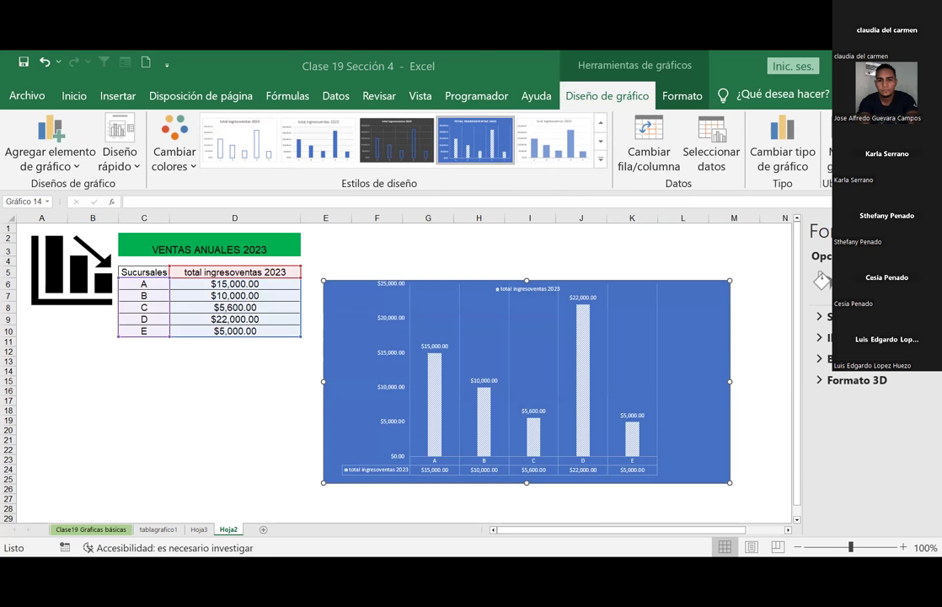
{"action": "left_click", "coordinate": [484, 311]}
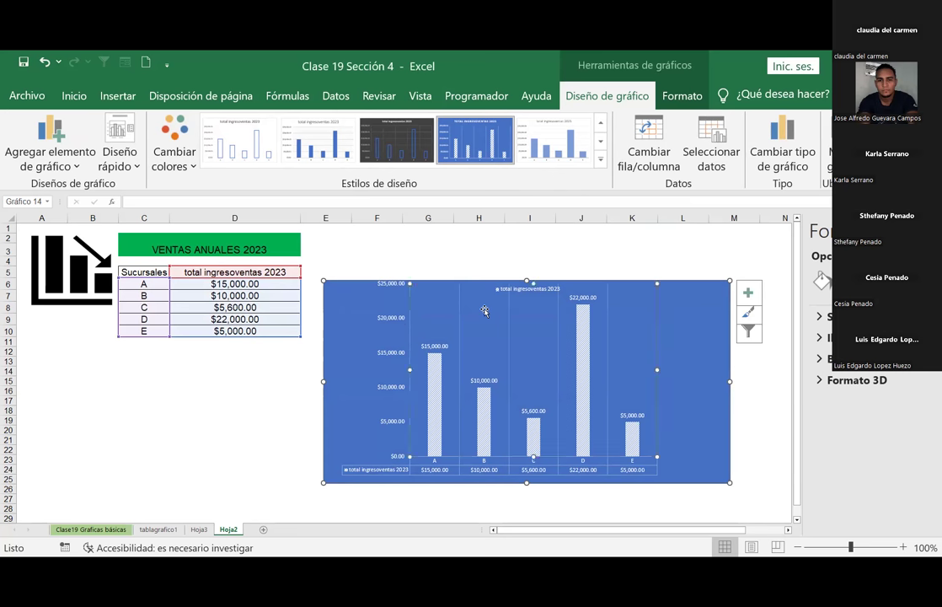
{"action": "left_click", "coordinate": [601, 159]}
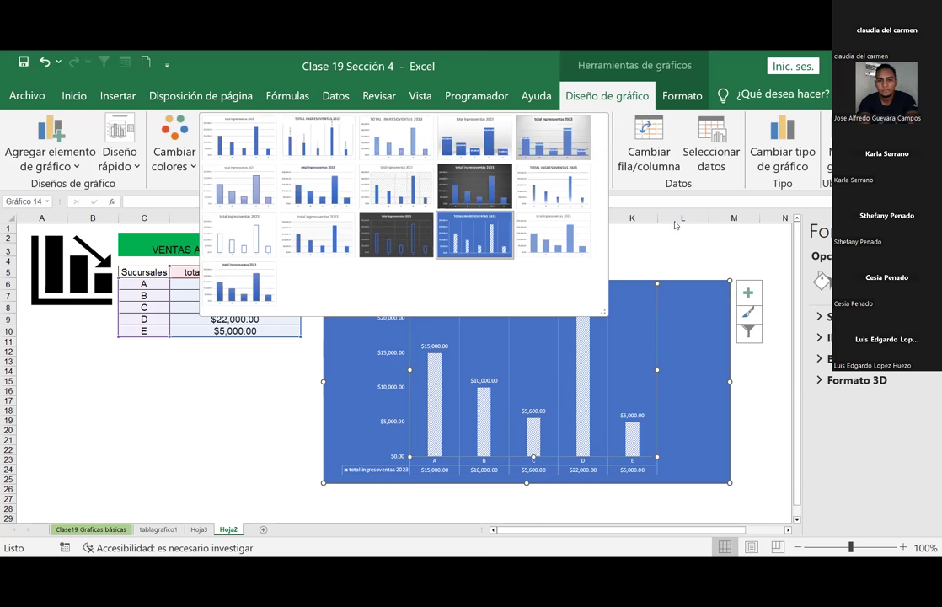
Switch row/column so branches A–E each become a separately coloured series
{"action": "left_click", "coordinate": [783, 158]}
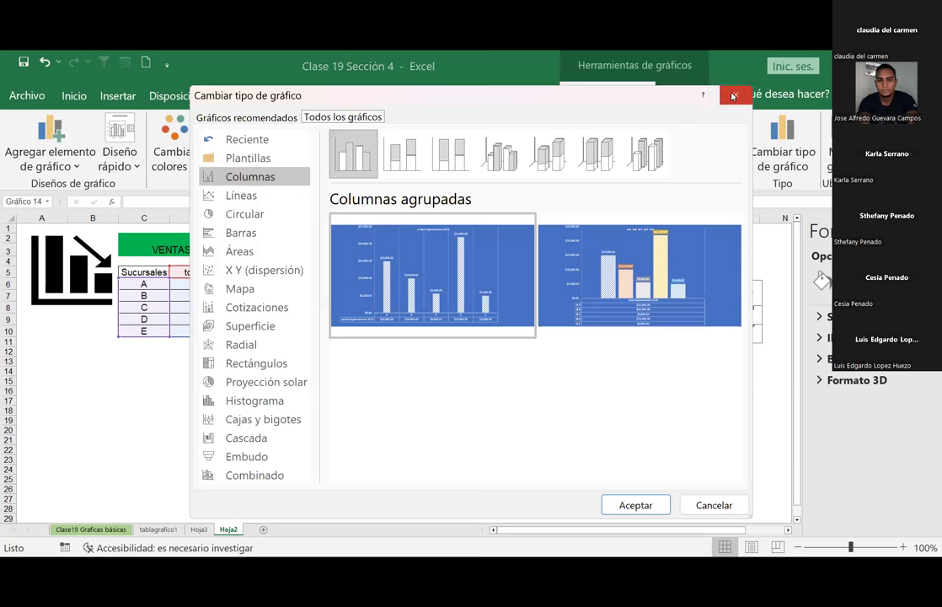
{"action": "double_click", "coordinate": [489, 296]}
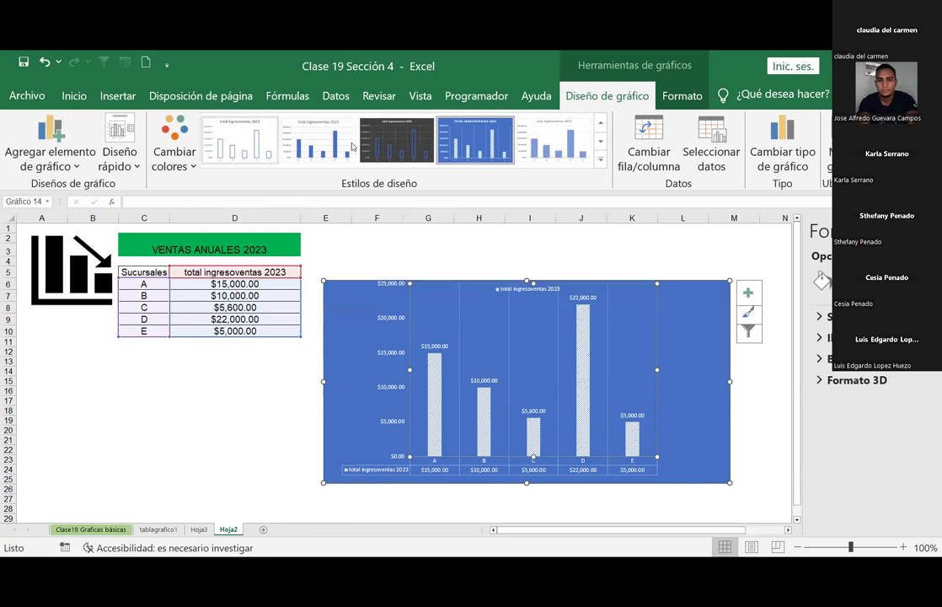
{"action": "left_click", "coordinate": [776, 147]}
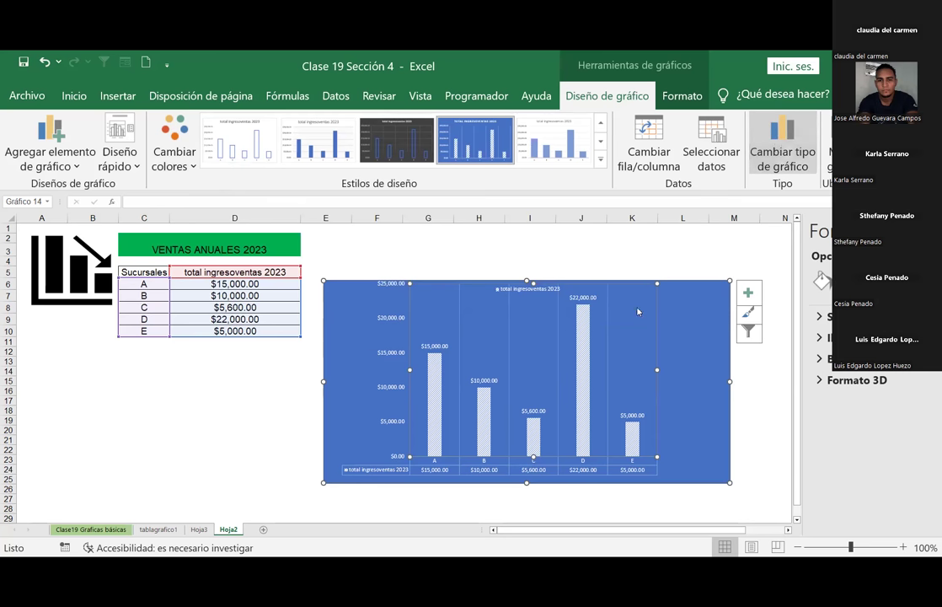
{"action": "left_click", "coordinate": [752, 409]}
{"action": "left_click", "coordinate": [751, 401]}
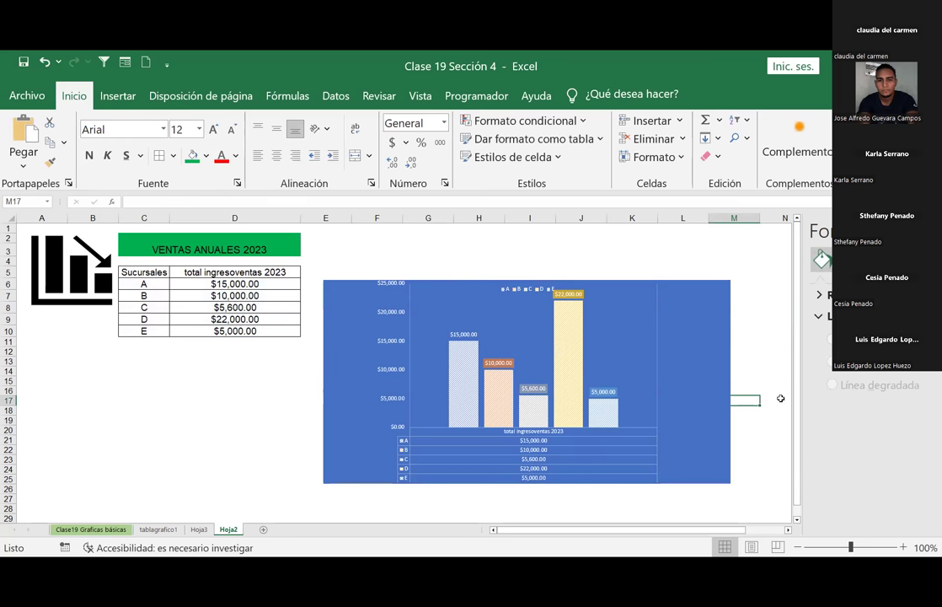
Enlarge the legend on the right side and set its border to Sin línea
{"action": "left_click", "coordinate": [535, 291]}
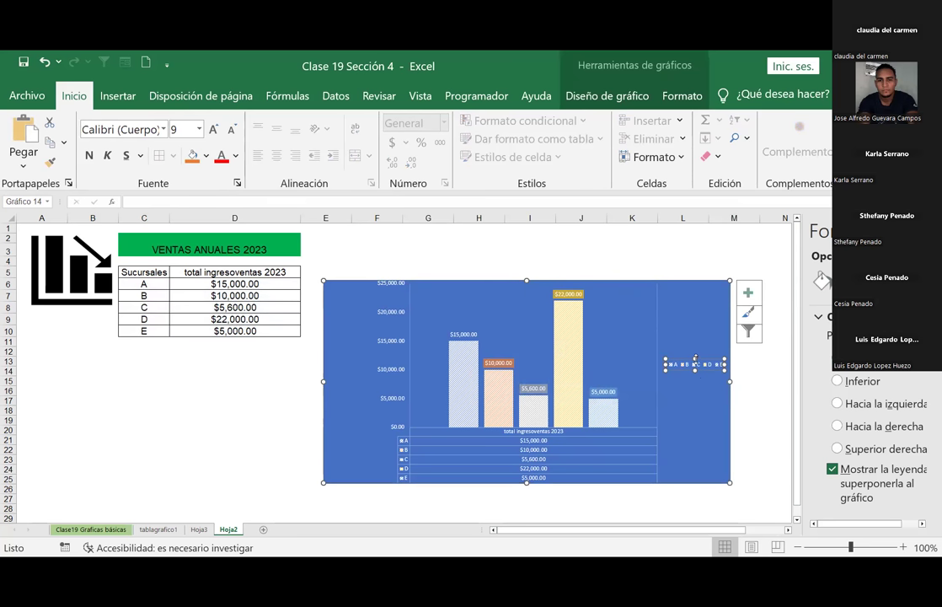
{"action": "left_click_drag", "start_coordinate": [695, 359], "coordinate": [695, 343]}
{"action": "left_click", "coordinate": [687, 317]}
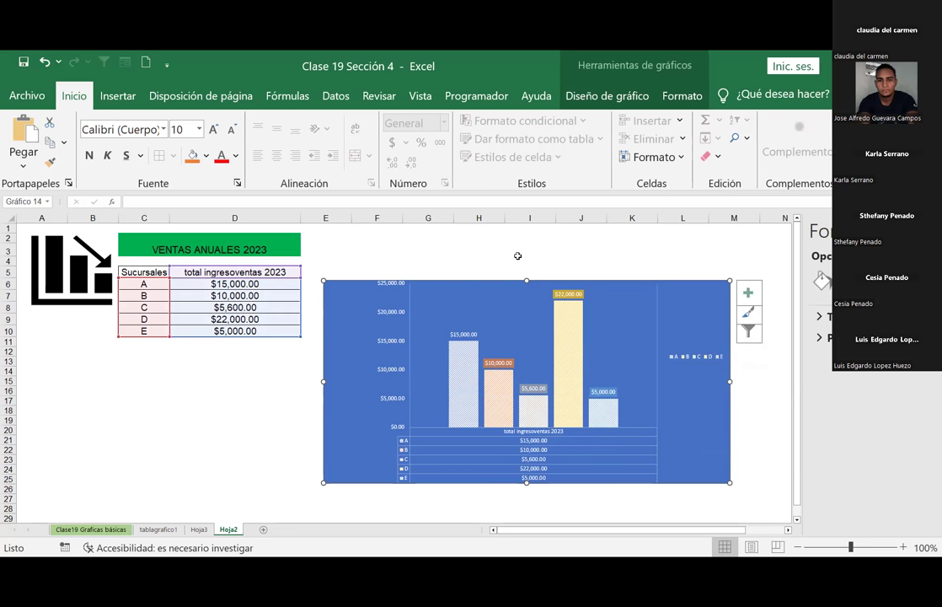
{"action": "left_click", "coordinate": [495, 252]}
{"action": "left_click", "coordinate": [482, 284]}
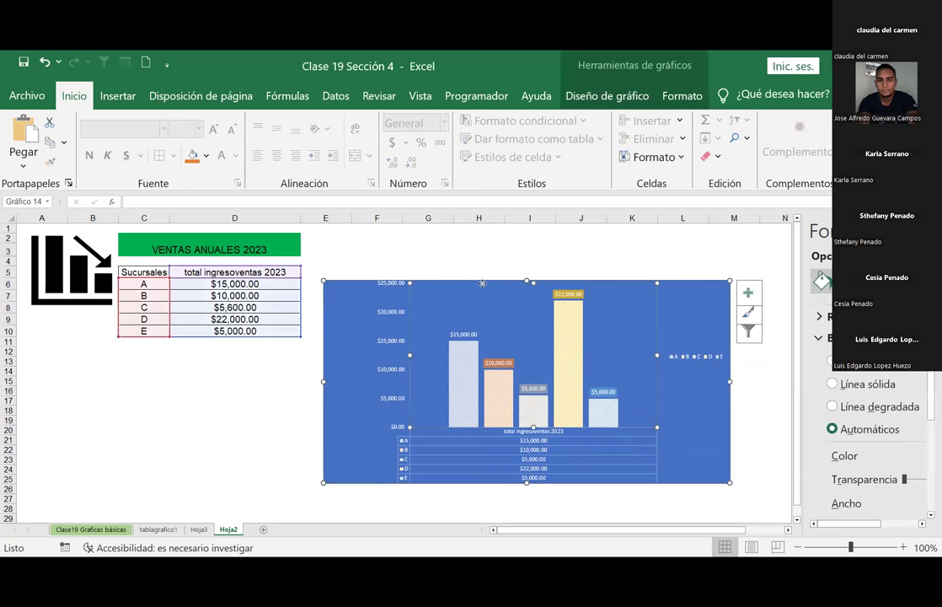
{"action": "left_click", "coordinate": [834, 385]}
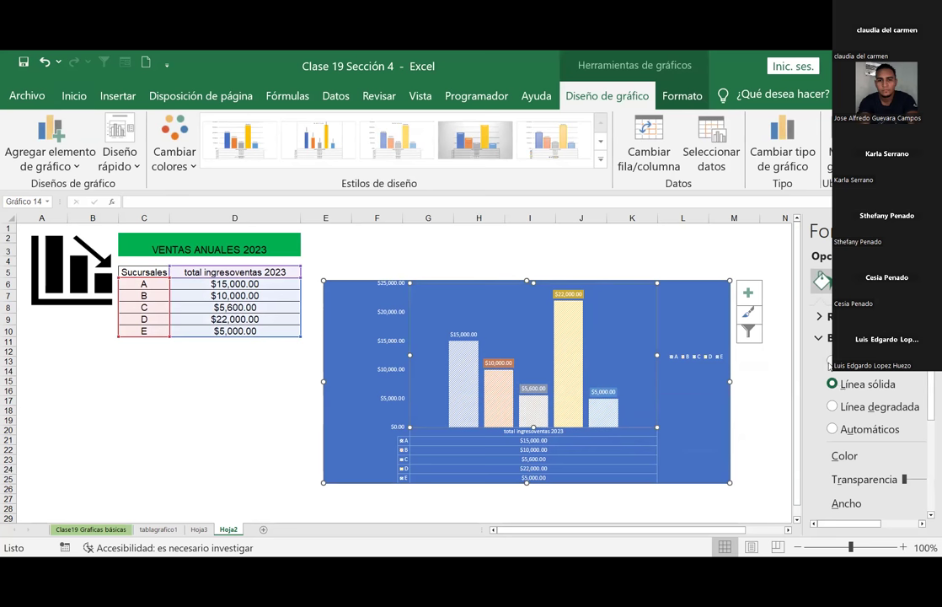
{"action": "left_click", "coordinate": [832, 361]}
{"action": "left_click", "coordinate": [766, 407]}
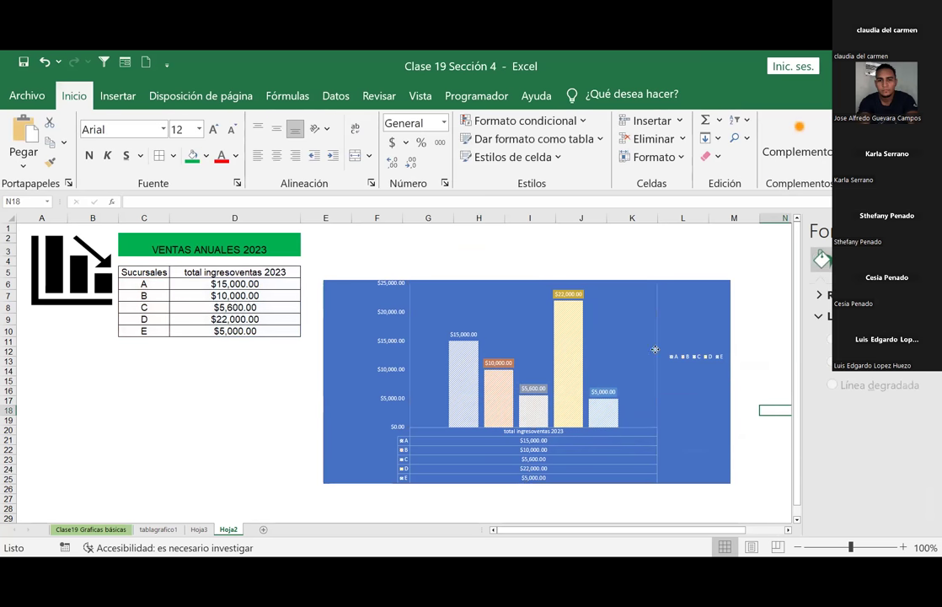
Set the branch A series border to Línea sólida, then reselect the A bars
{"action": "left_click", "coordinate": [465, 381]}
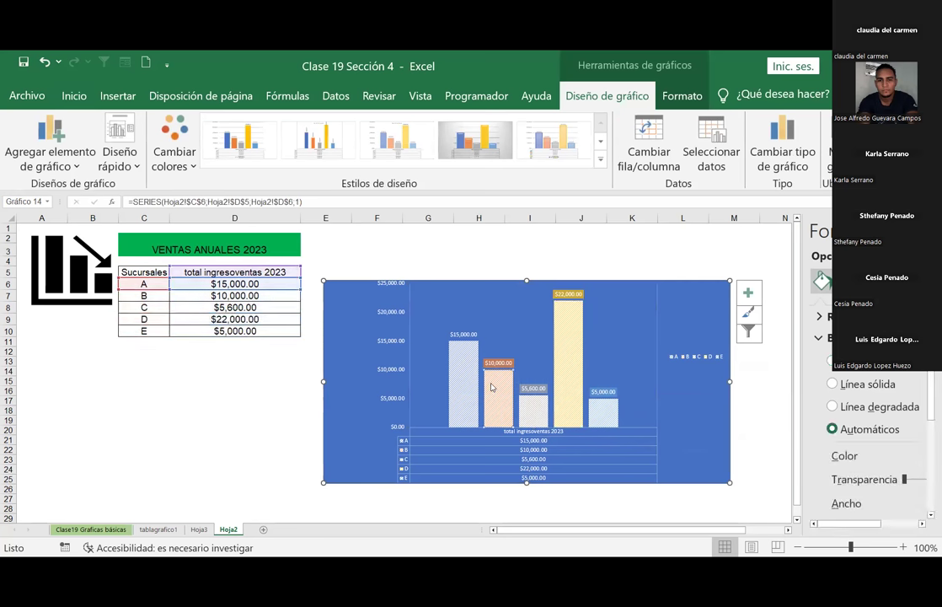
{"action": "left_click", "coordinate": [848, 386]}
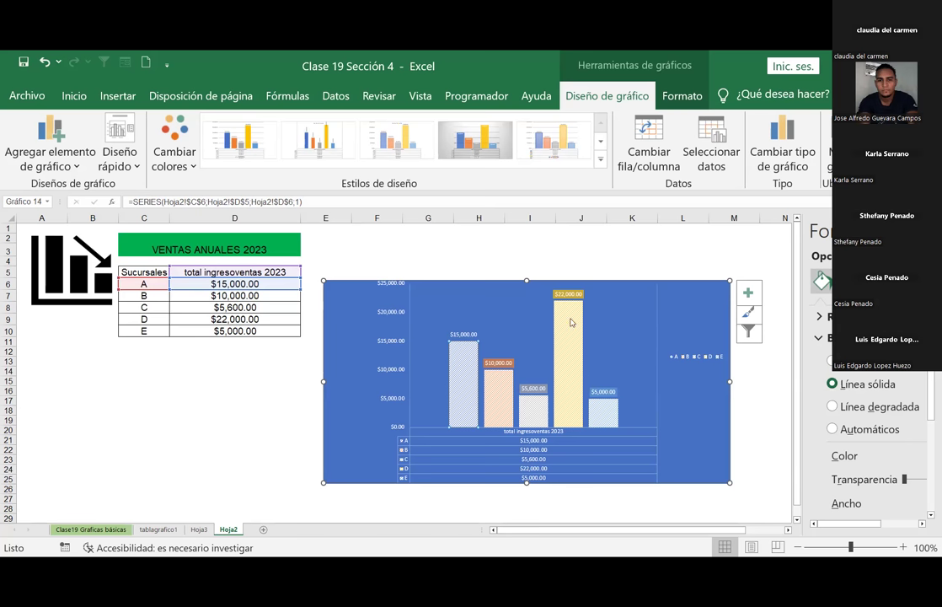
{"action": "left_click", "coordinate": [563, 262]}
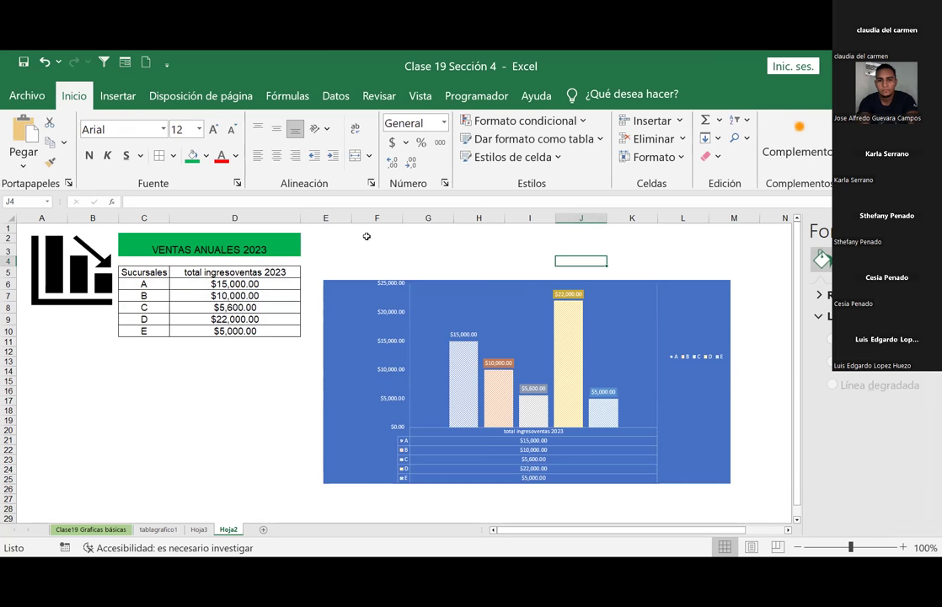
{"action": "left_click", "coordinate": [464, 362]}
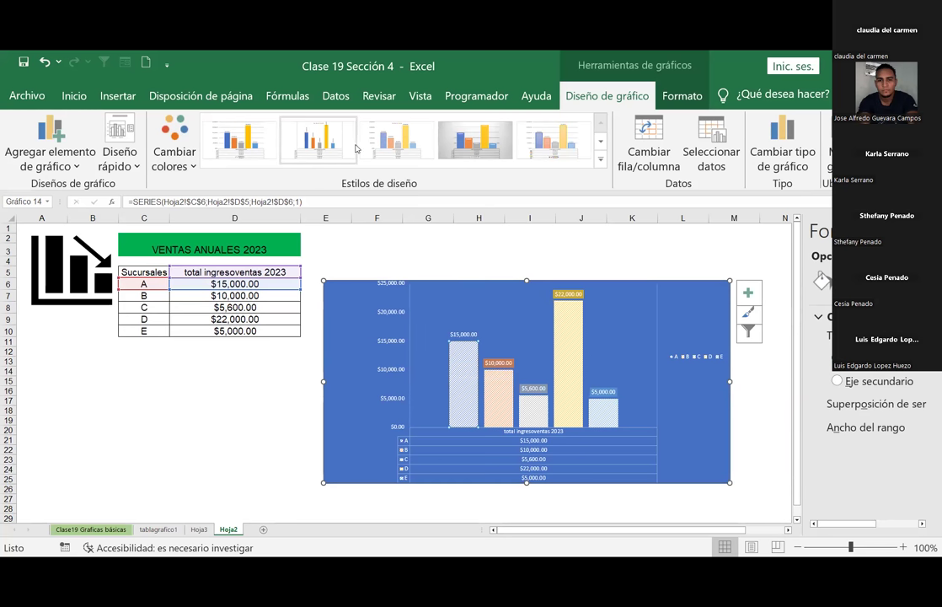
Try several chart styles and settle on the white style with gradient-fading bars
{"action": "left_click", "coordinate": [319, 145]}
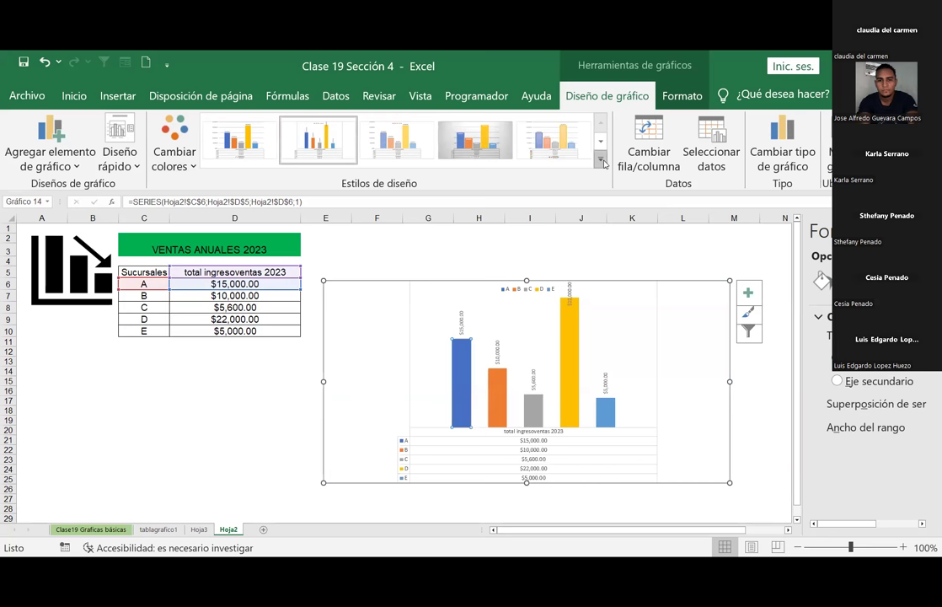
{"action": "left_click", "coordinate": [603, 160]}
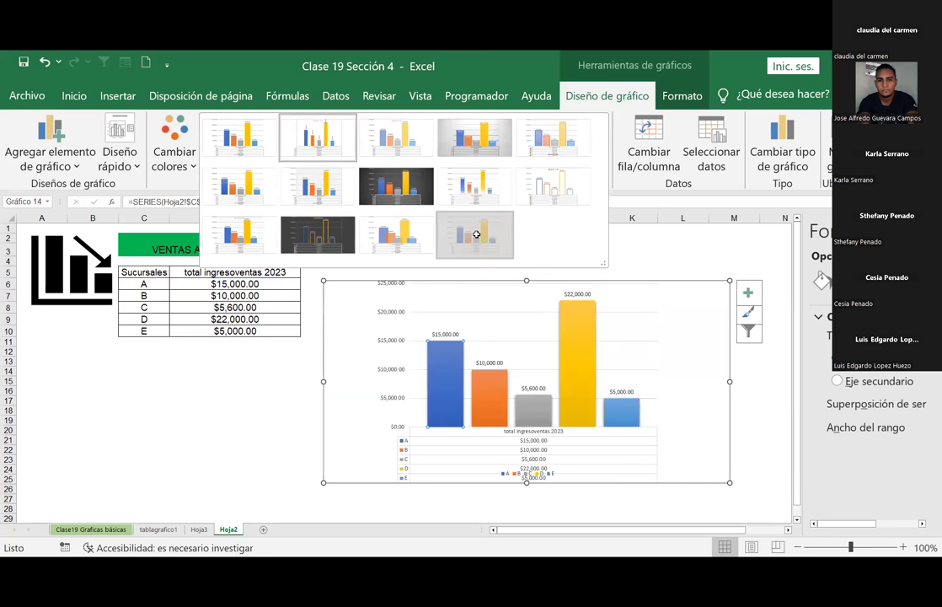
{"action": "left_click", "coordinate": [476, 234]}
{"action": "left_click", "coordinate": [600, 161]}
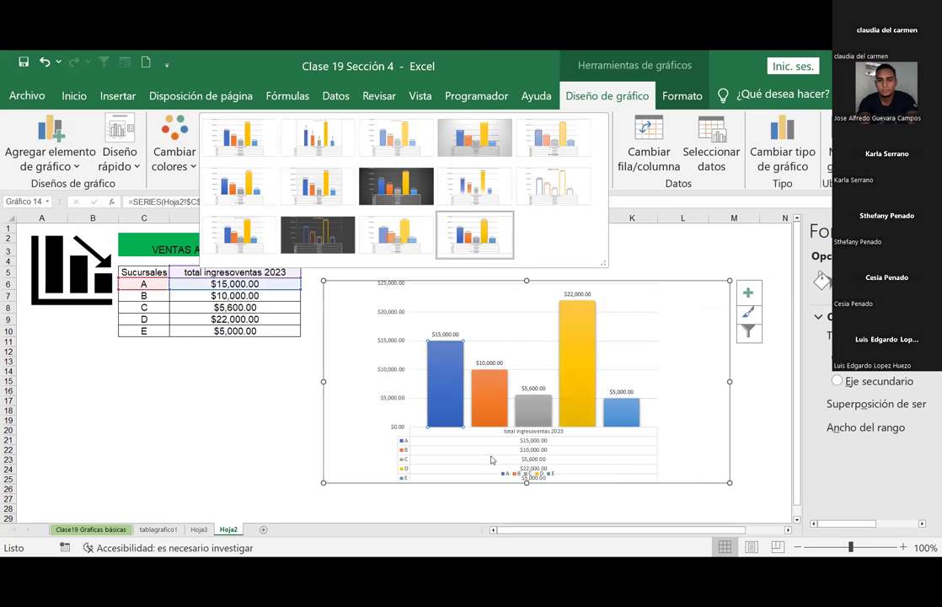
{"action": "left_click", "coordinate": [372, 237]}
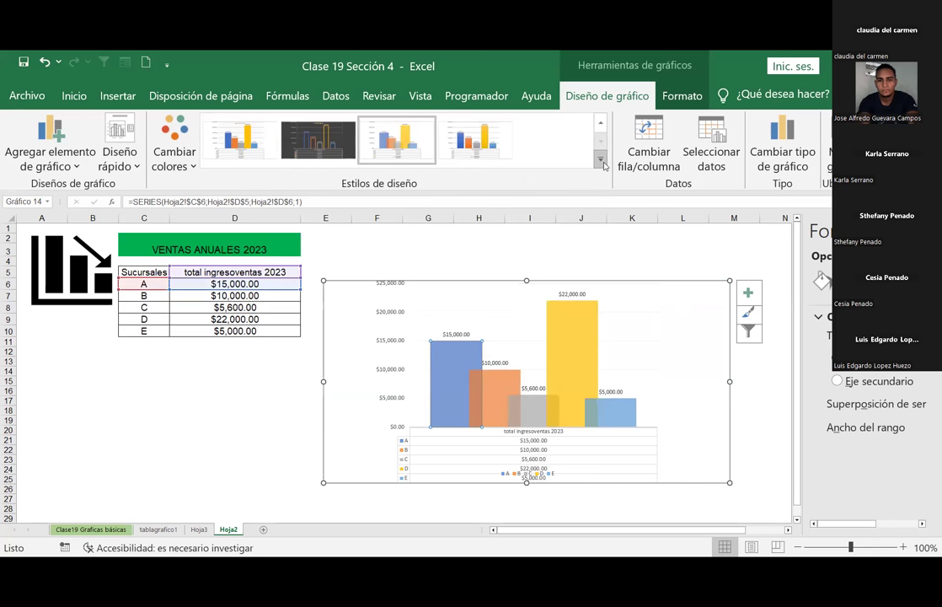
{"action": "left_click", "coordinate": [601, 160]}
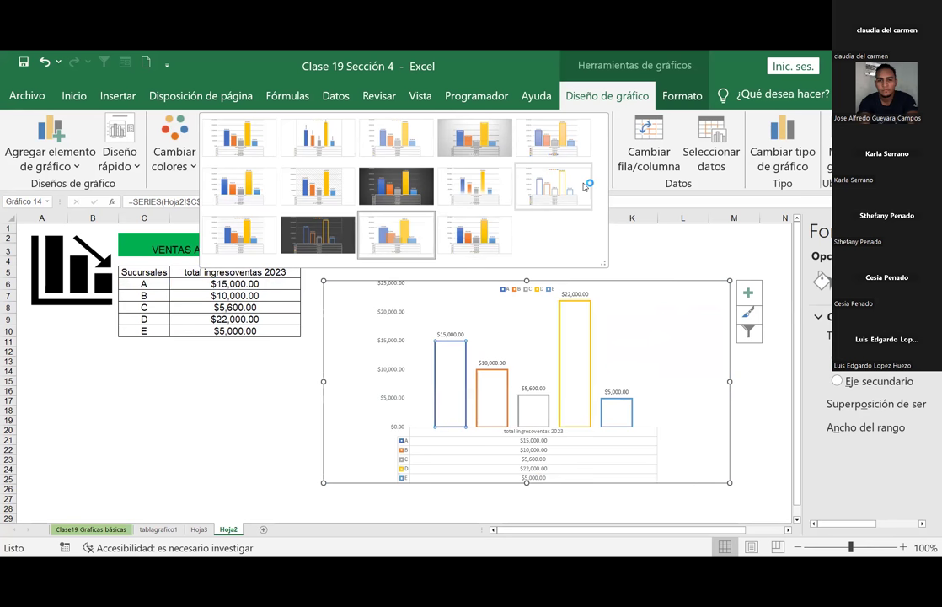
{"action": "left_click", "coordinate": [485, 192]}
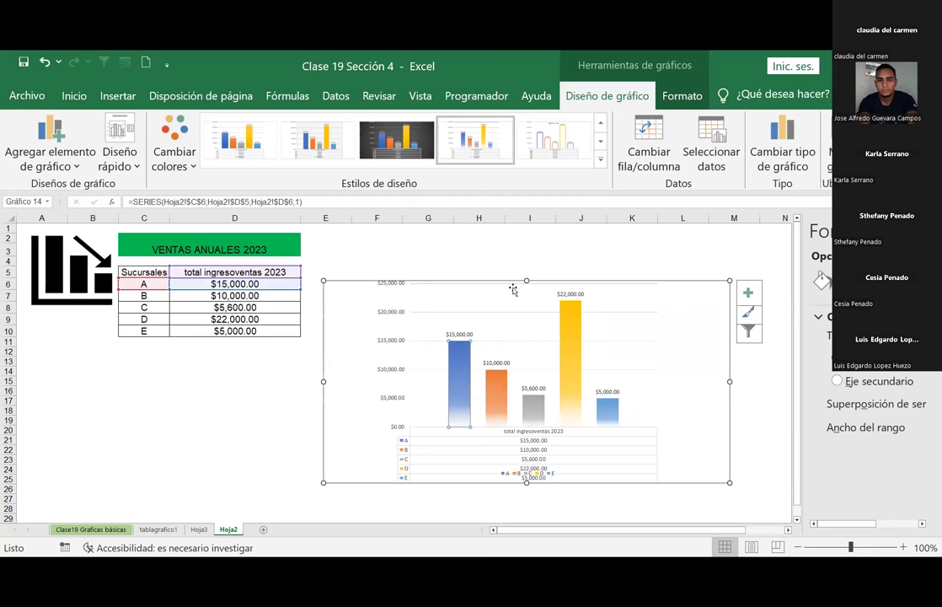
Recolour the chart with the orange, yellow, green and brown Multicolor palette
{"action": "left_click", "coordinate": [579, 330]}
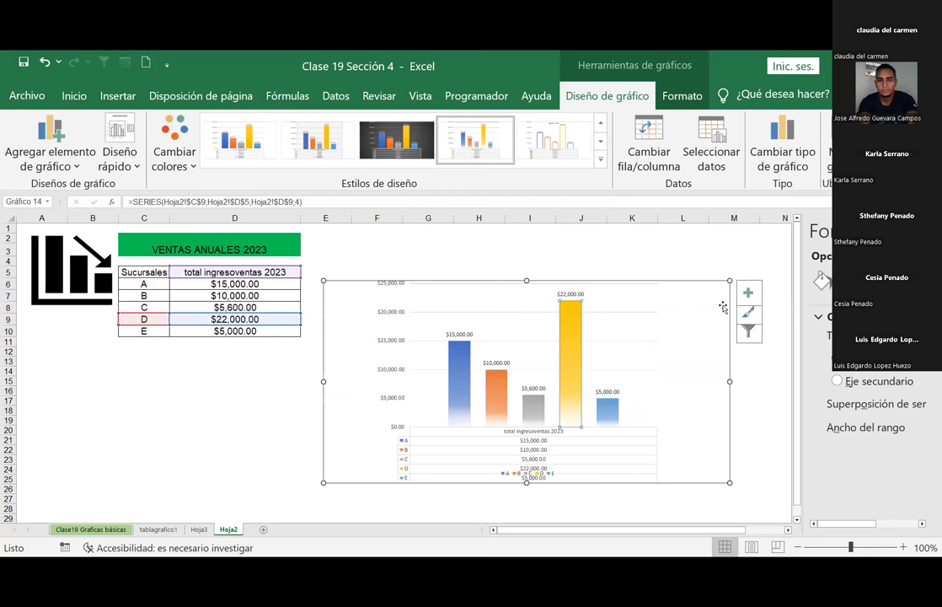
{"action": "left_click", "coordinate": [751, 315]}
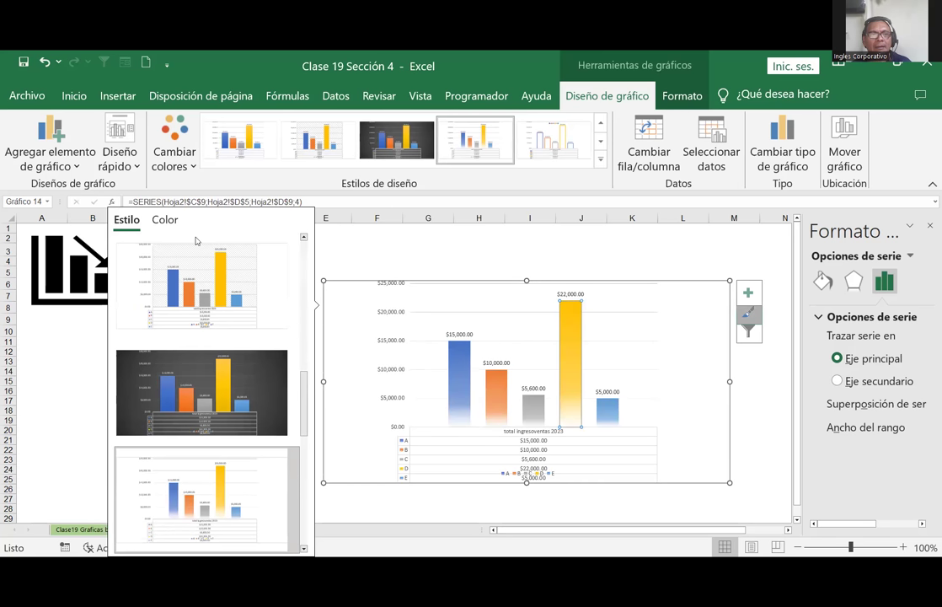
{"action": "left_click", "coordinate": [171, 223]}
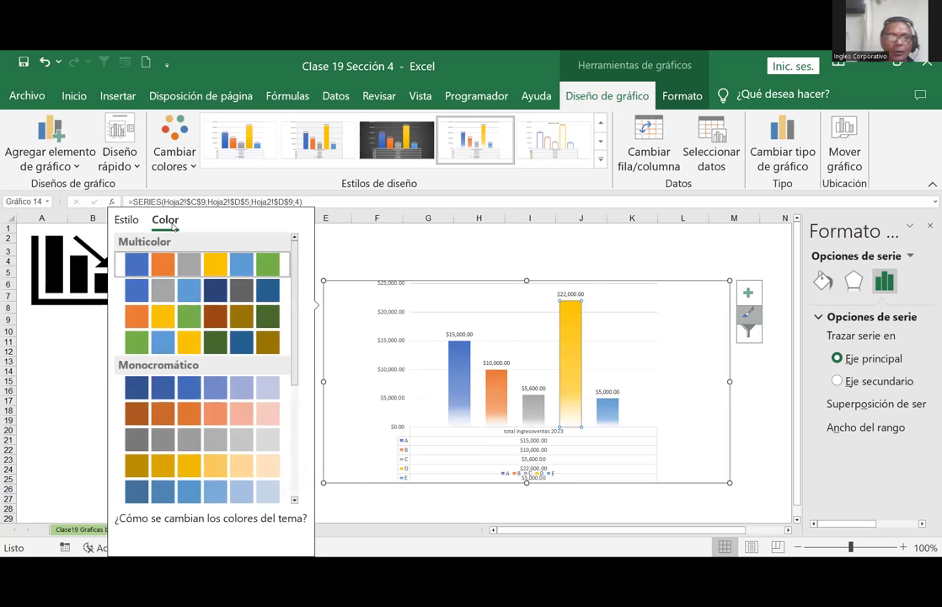
{"action": "left_click", "coordinate": [164, 346]}
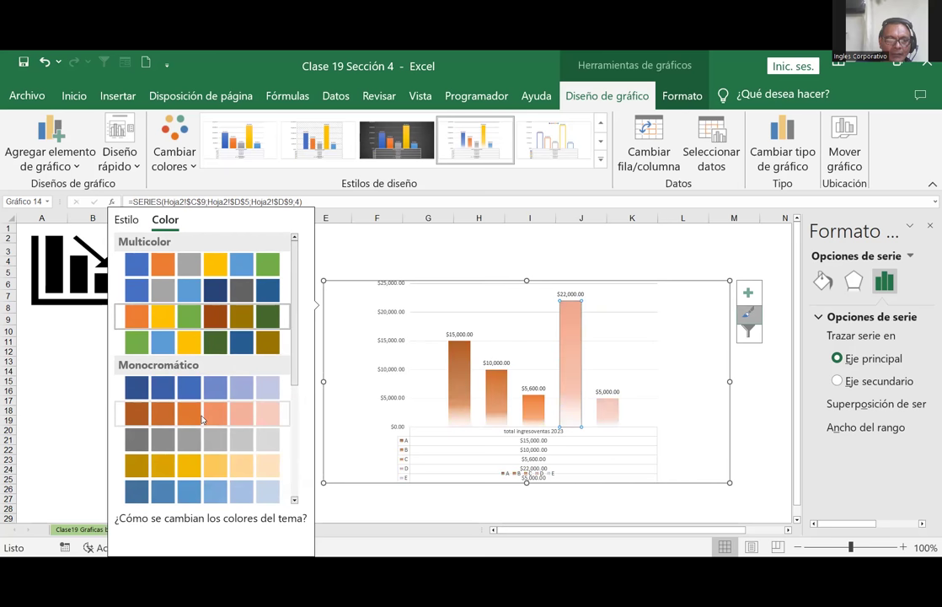
{"action": "left_click", "coordinate": [192, 315]}
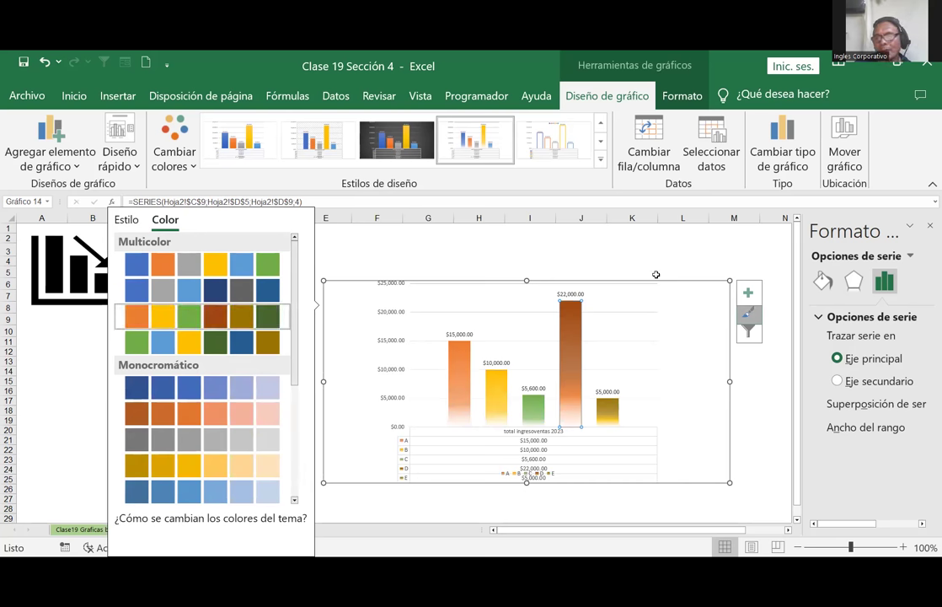
{"action": "left_click", "coordinate": [614, 259]}
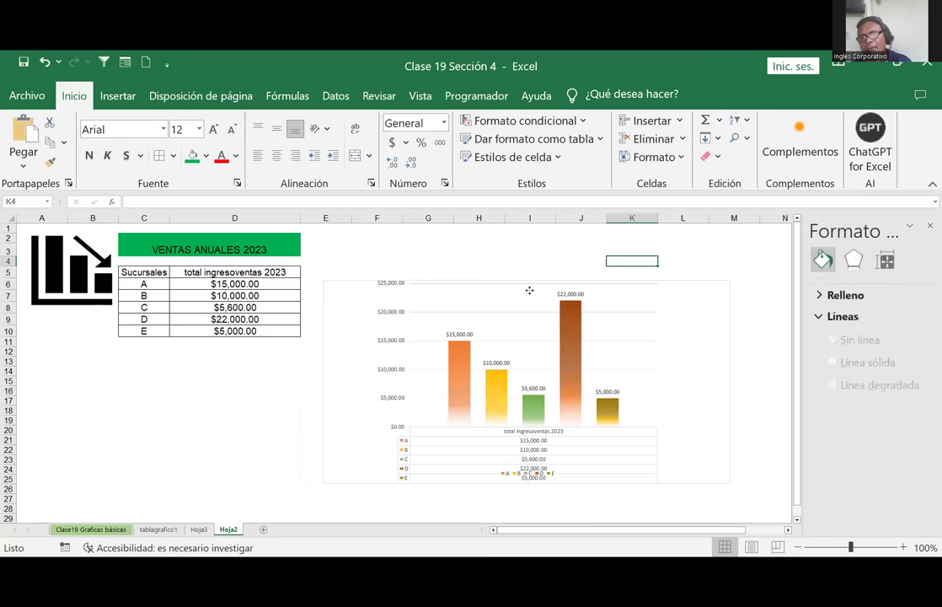
{"action": "left_click", "coordinate": [529, 290]}
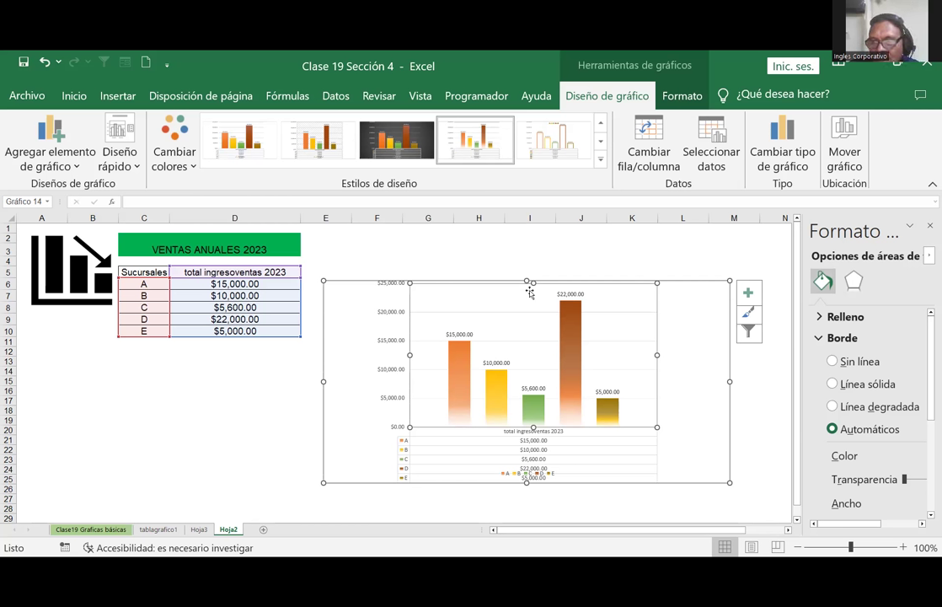
{"action": "left_click", "coordinate": [223, 285]}
{"action": "left_click_drag", "start_coordinate": [223, 285], "coordinate": [226, 327]}
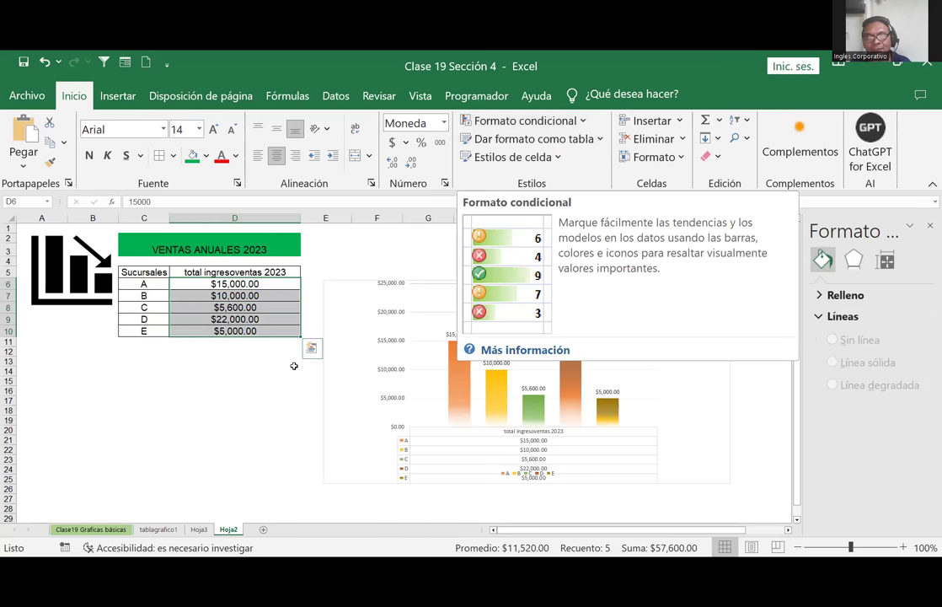
{"action": "left_click", "coordinate": [223, 380]}
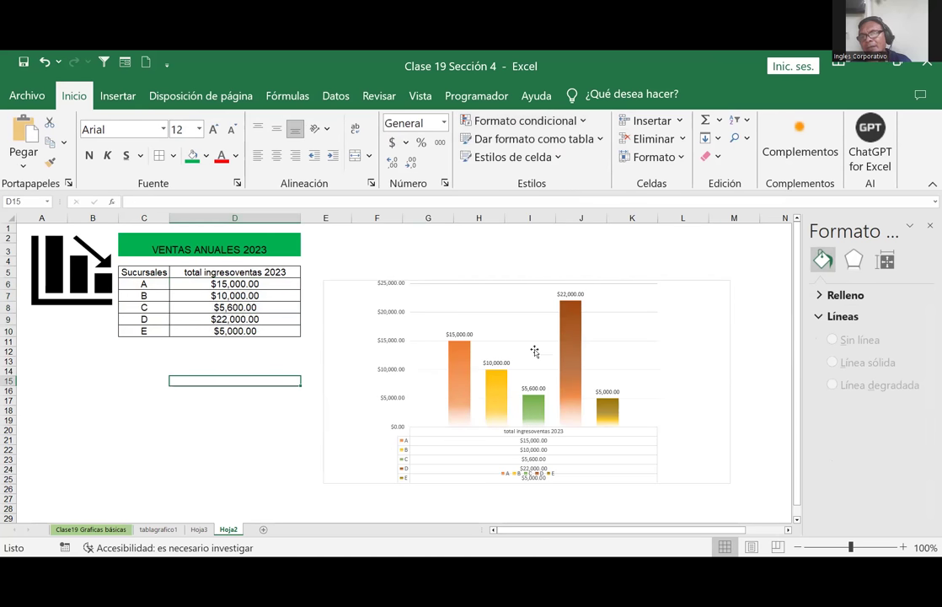
{"action": "left_click", "coordinate": [534, 353]}
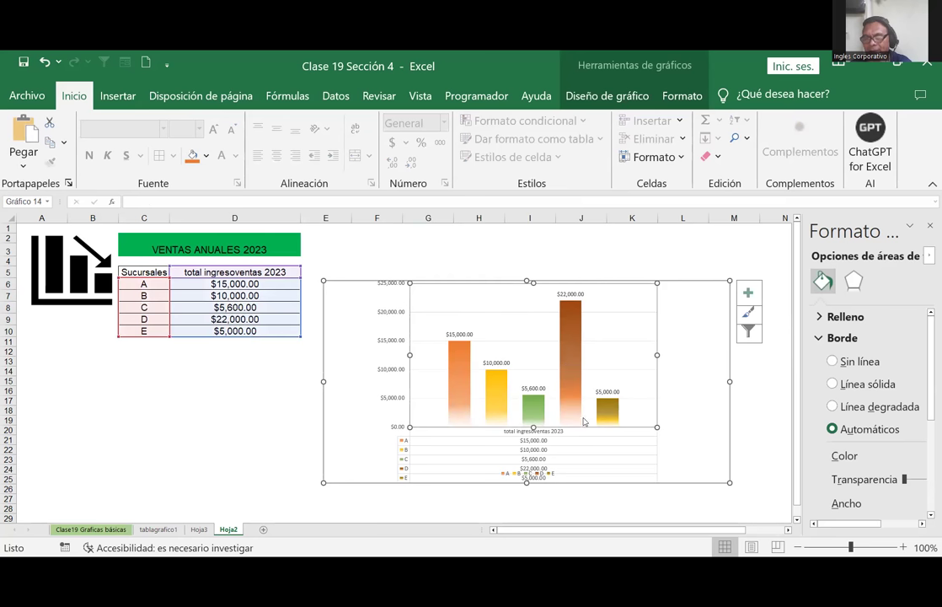
{"action": "left_click", "coordinate": [386, 317]}
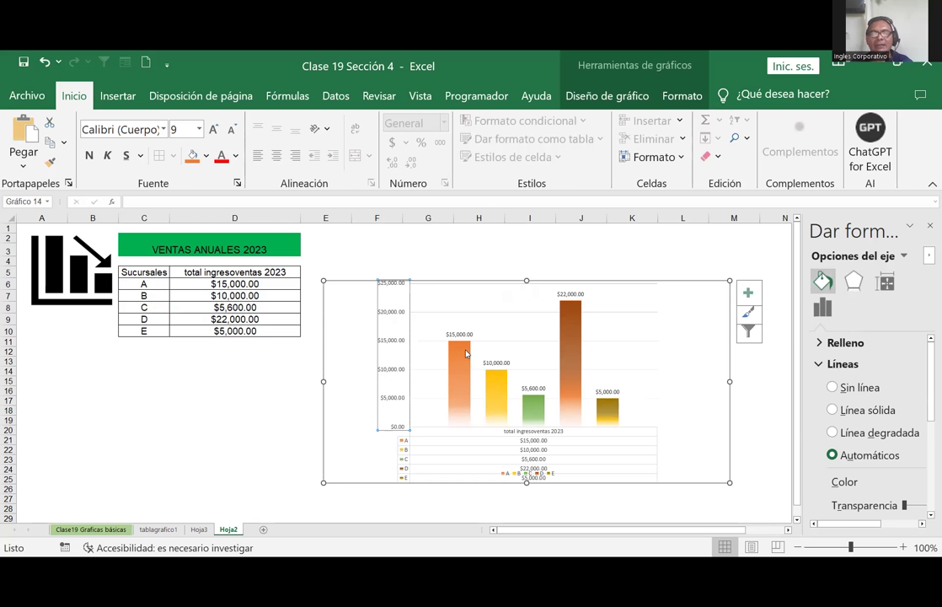
{"action": "left_click", "coordinate": [523, 344]}
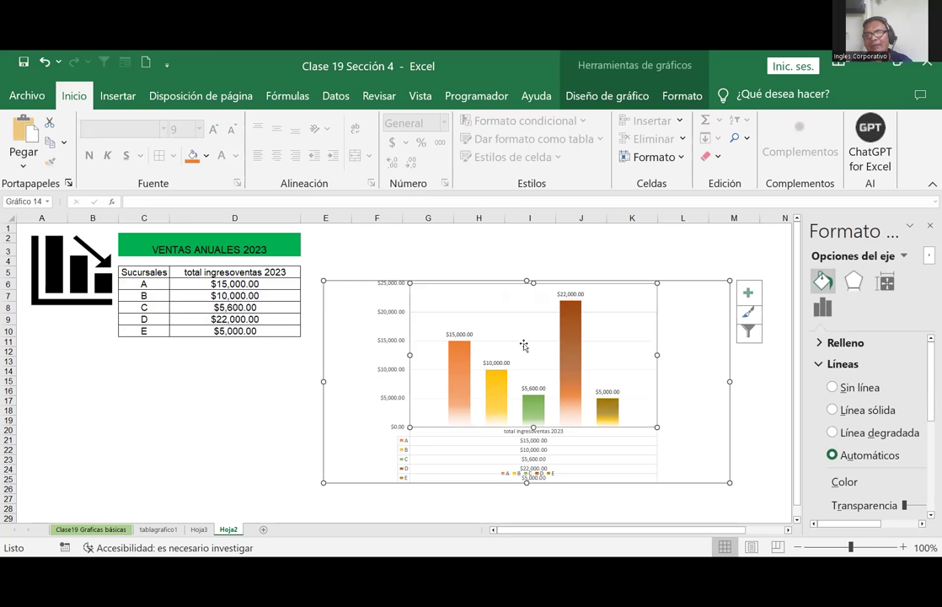
{"action": "left_click", "coordinate": [232, 331]}
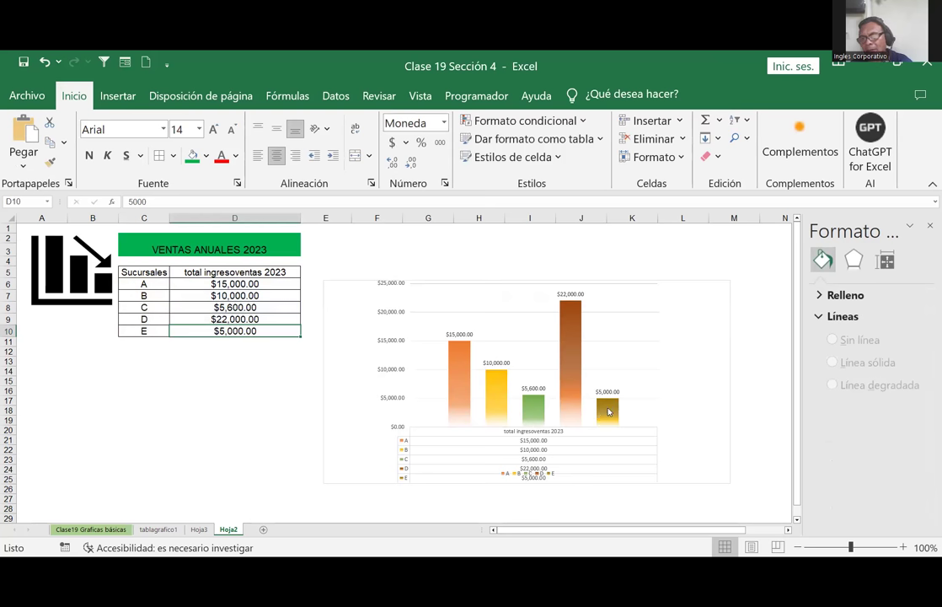
{"action": "left_click", "coordinate": [608, 411]}
{"action": "left_click", "coordinate": [610, 391]}
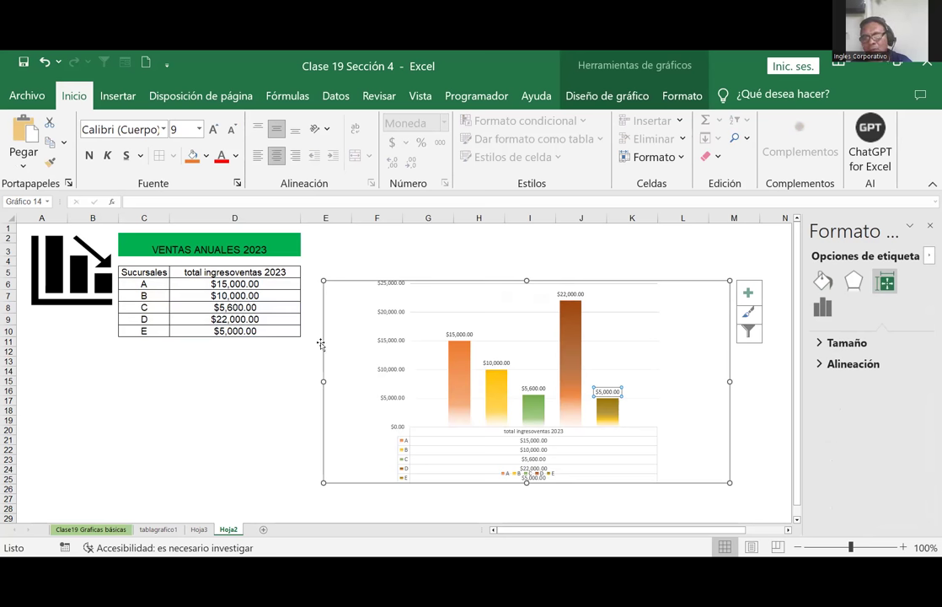
Enter sales of 7000 for branch E, 9000 for C and 22000 for B
{"action": "left_click", "coordinate": [244, 331]}
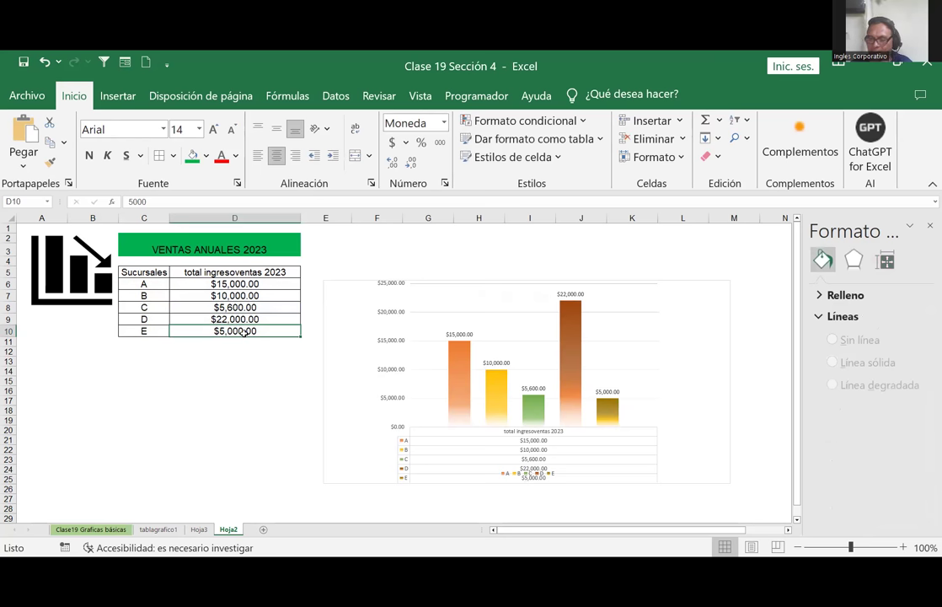
{"action": "type", "text": "7000"}
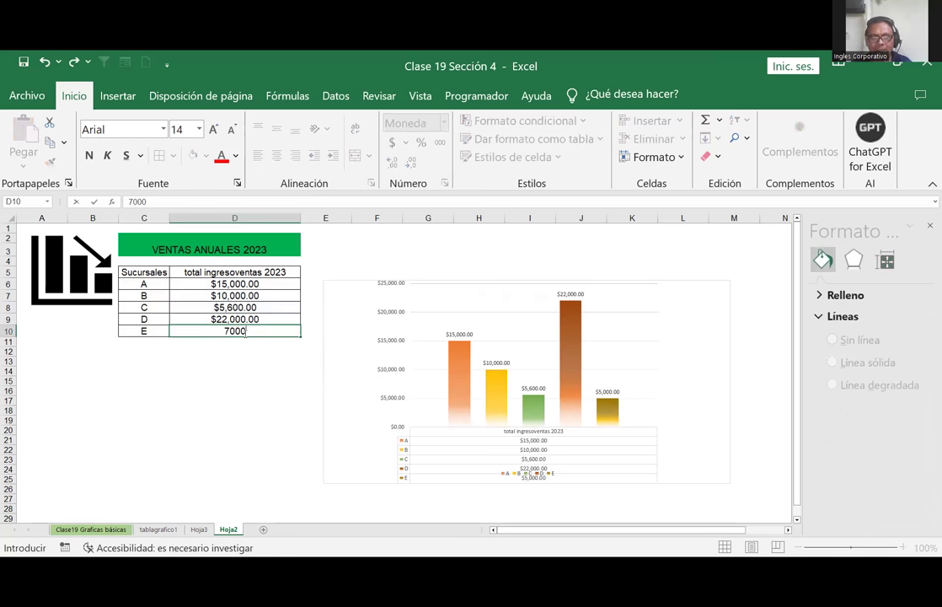
{"action": "key", "text": "Return"}
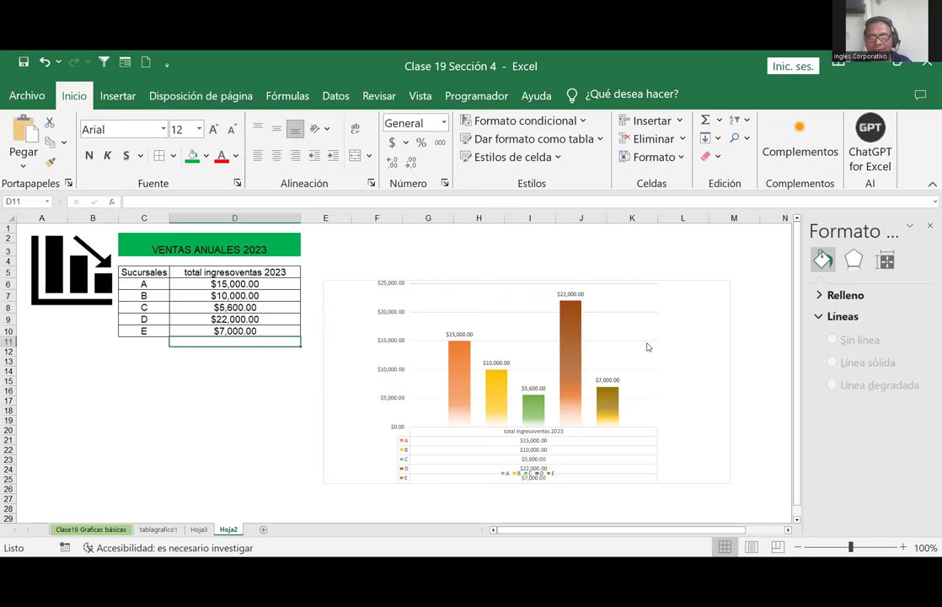
{"action": "left_click", "coordinate": [244, 309]}
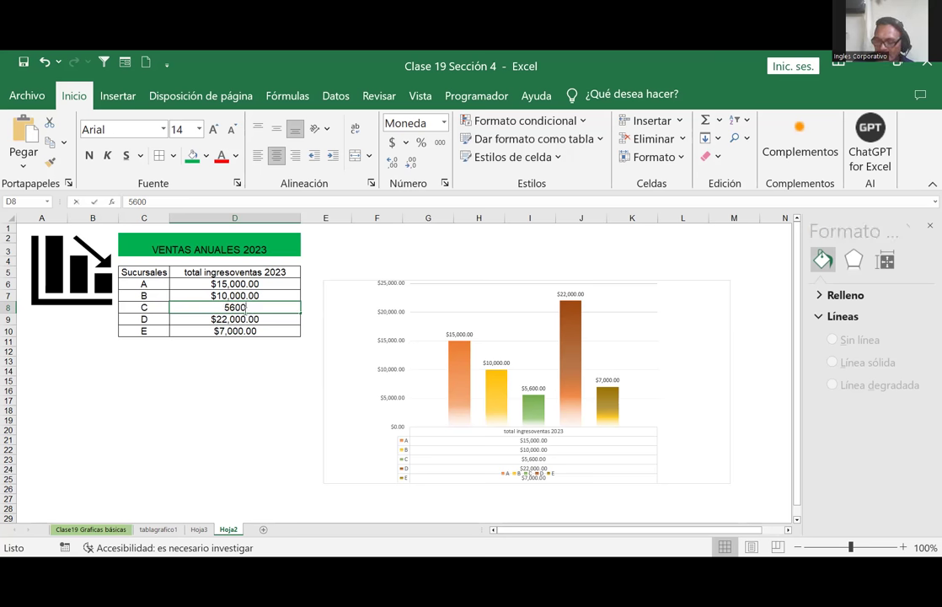
{"action": "type", "text": "9000"}
{"action": "key", "text": "Return"}
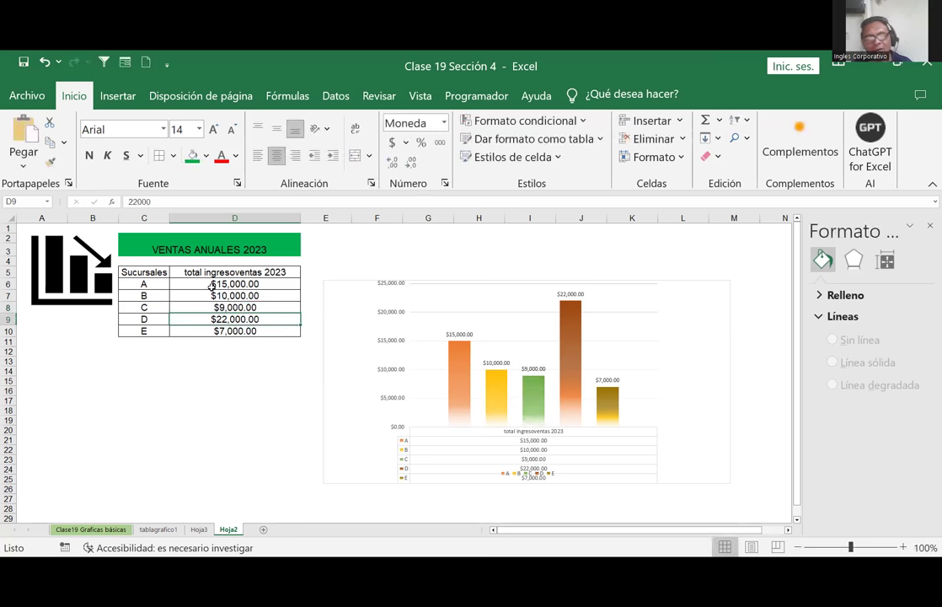
{"action": "left_click", "coordinate": [225, 283]}
{"action": "left_click", "coordinate": [225, 291]}
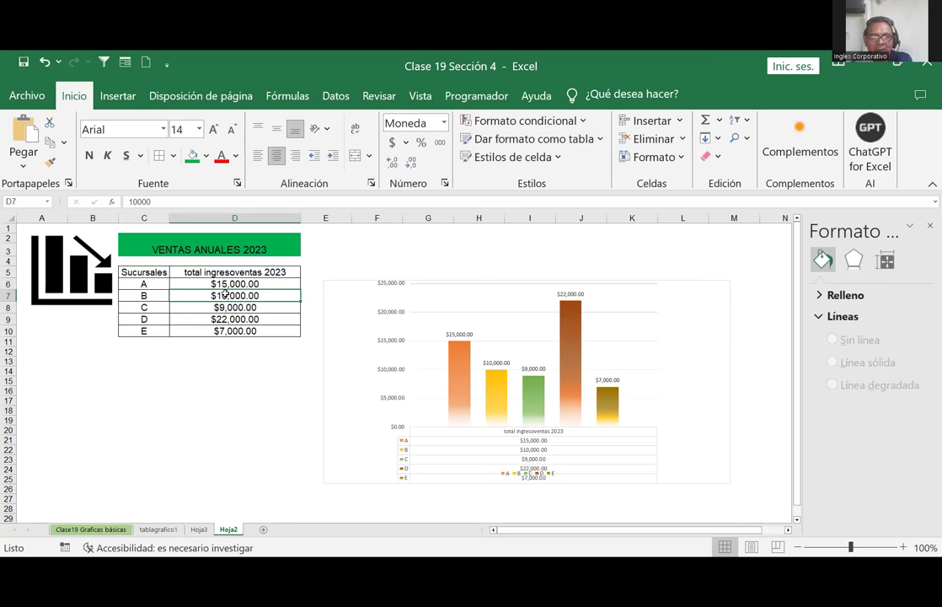
{"action": "type", "text": "22000"}
{"action": "key", "text": "Return"}
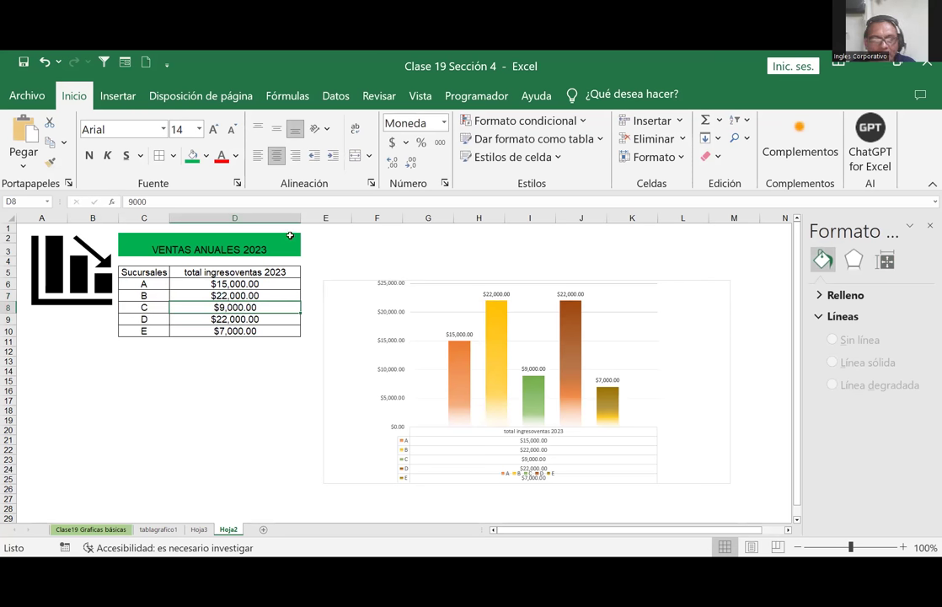
Raise branch E's sales to $35,000.00 so its column becomes the tallest
{"action": "left_click", "coordinate": [327, 244]}
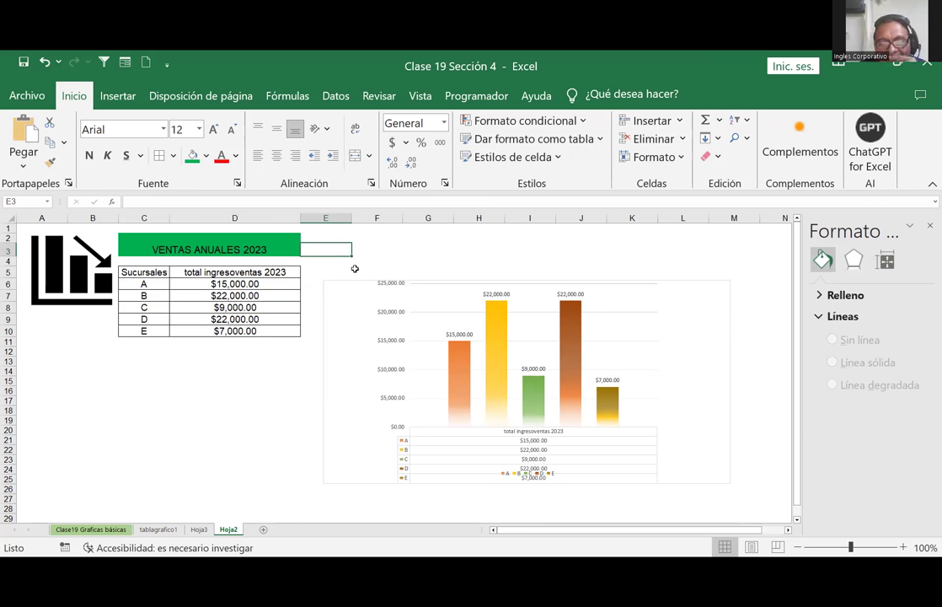
{"action": "left_click", "coordinate": [355, 269]}
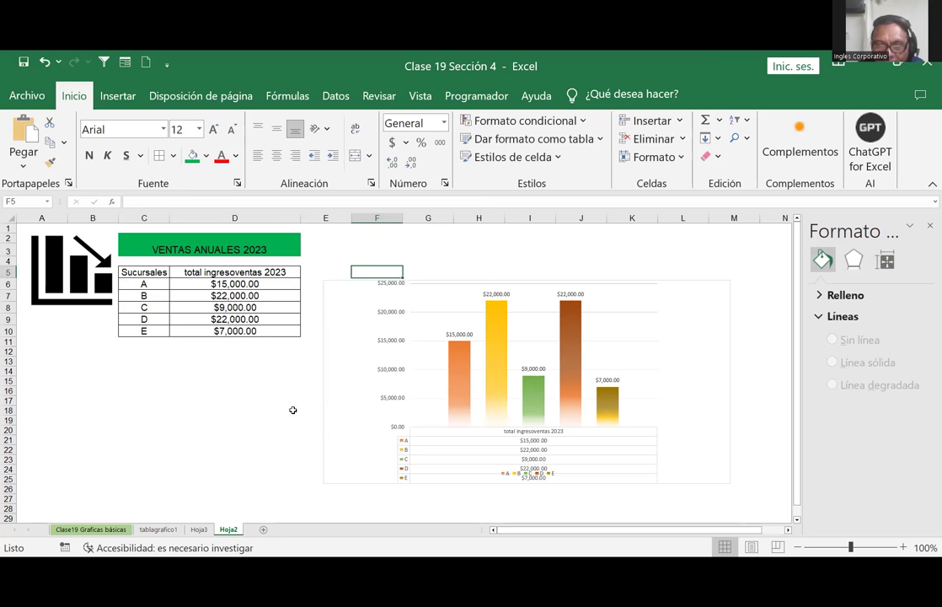
{"action": "left_click", "coordinate": [348, 327]}
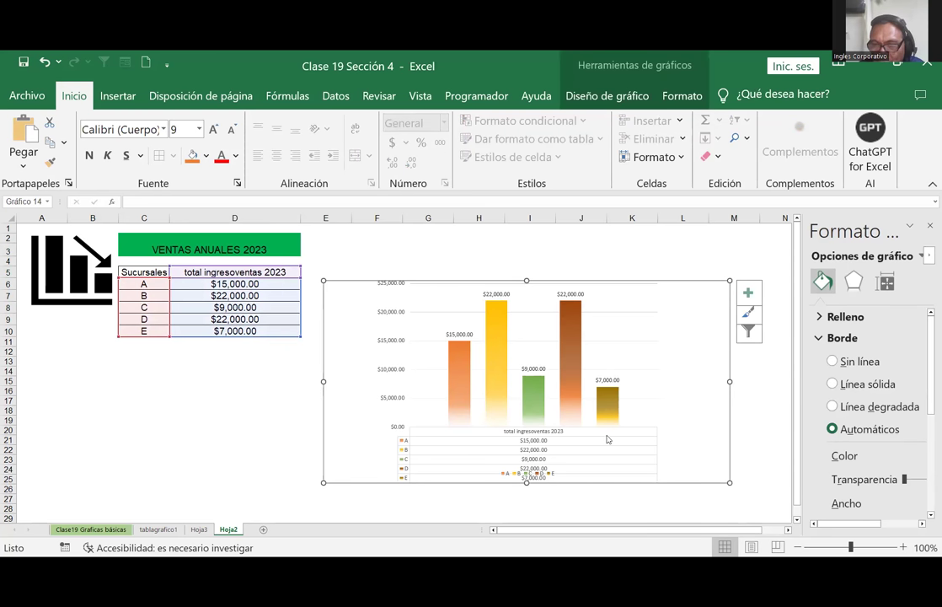
{"action": "left_click", "coordinate": [607, 412]}
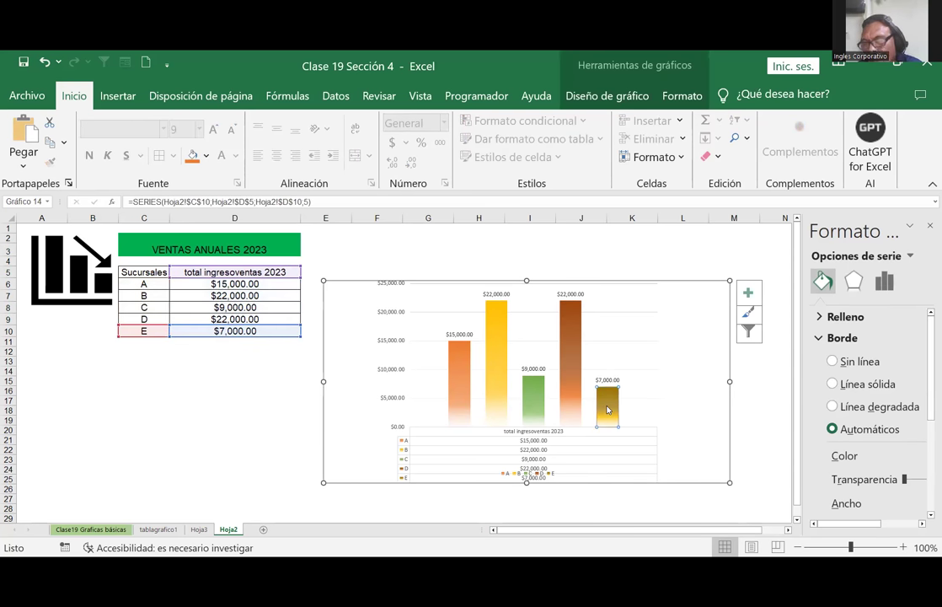
{"action": "left_click", "coordinate": [251, 331]}
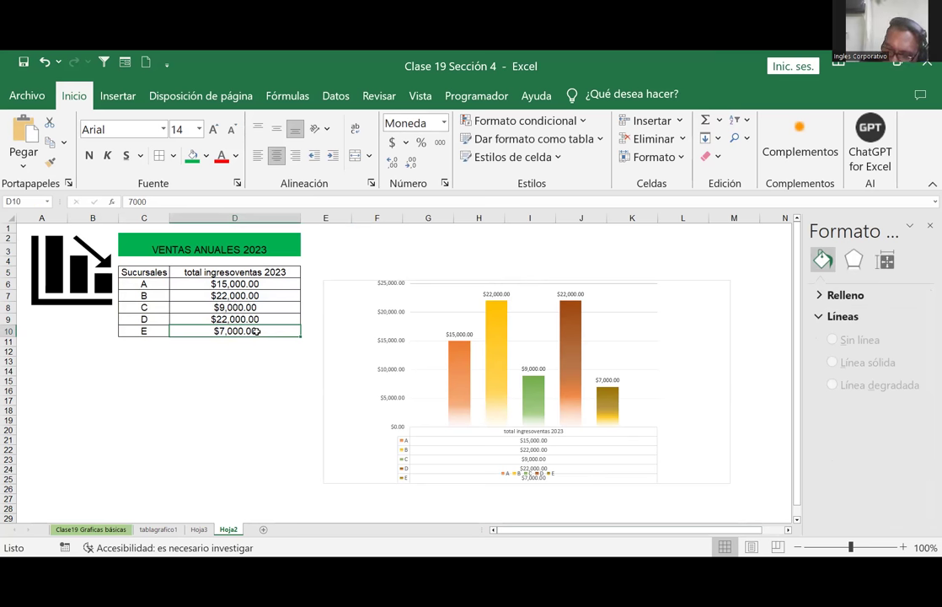
{"action": "type", "text": "35000"}
{"action": "key", "text": "Return"}
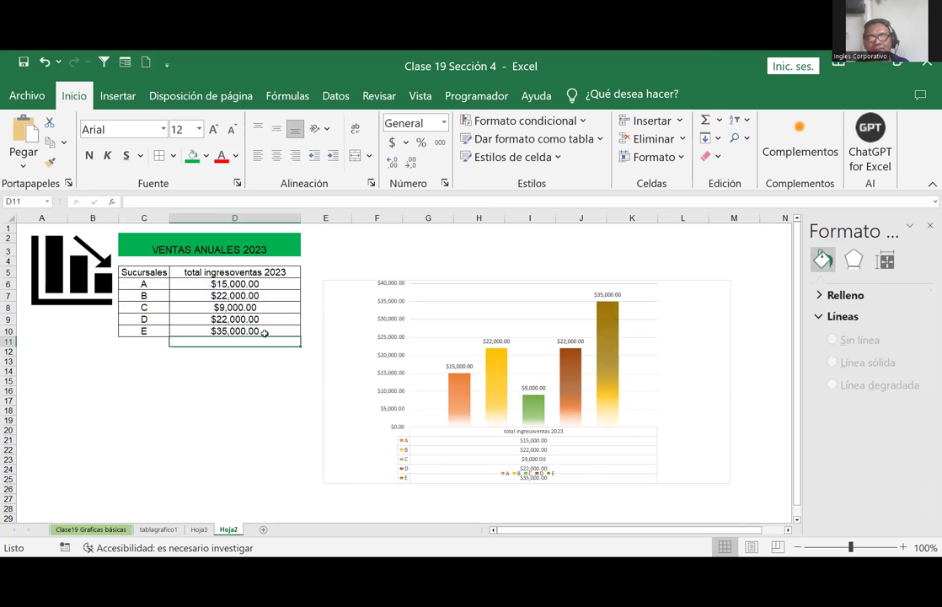
Make the chart's horizontal gridlines solid red at 1.5 pt thickness
{"action": "left_click", "coordinate": [346, 289]}
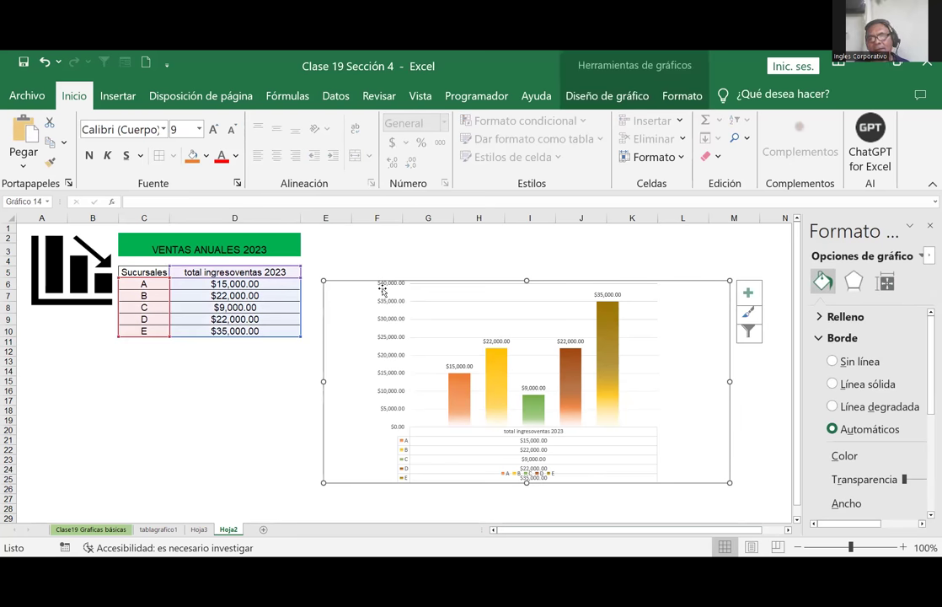
{"action": "left_click", "coordinate": [472, 318]}
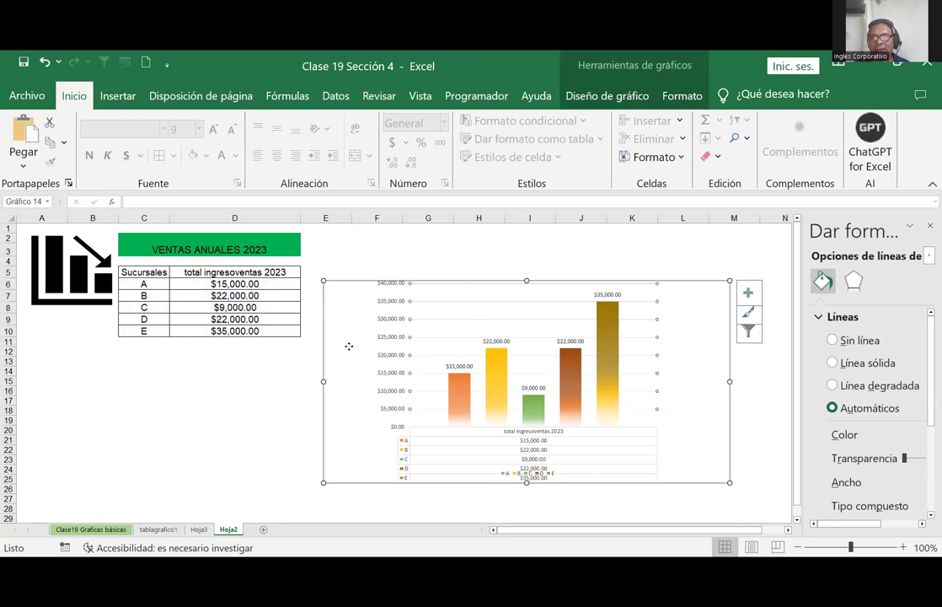
{"action": "left_click", "coordinate": [345, 307]}
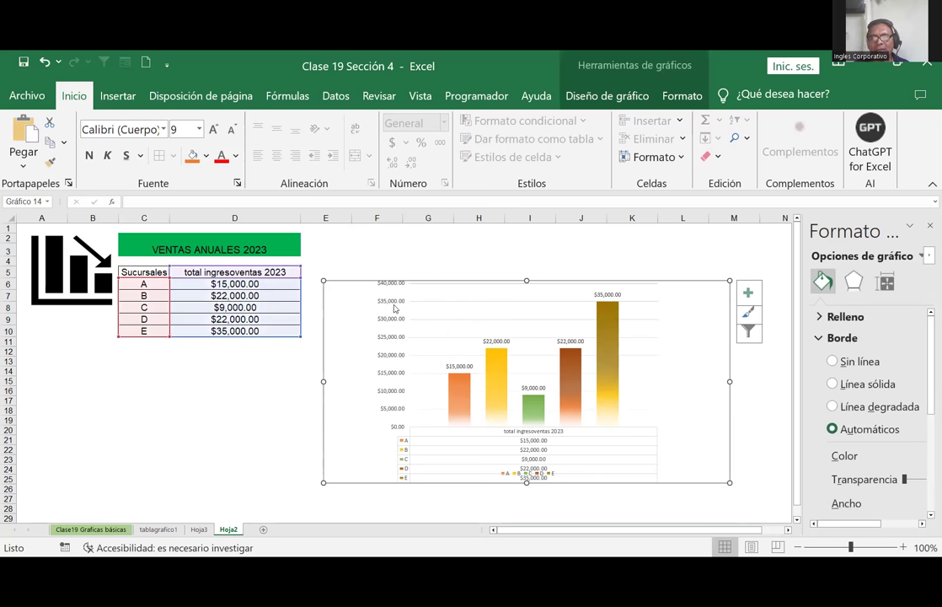
{"action": "left_click", "coordinate": [435, 303]}
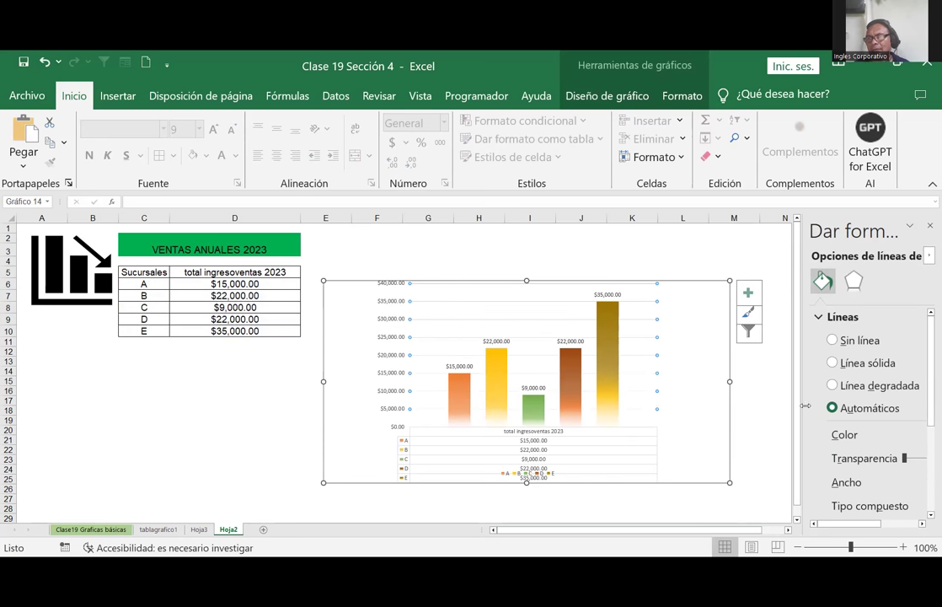
{"action": "left_click_drag", "start_coordinate": [806, 406], "coordinate": [619, 413]}
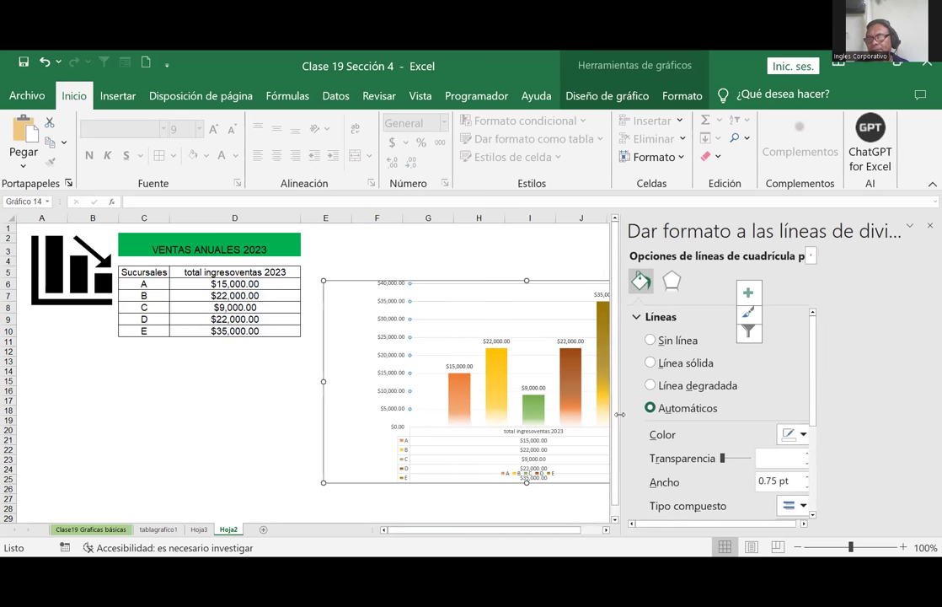
{"action": "left_click", "coordinate": [900, 433]}
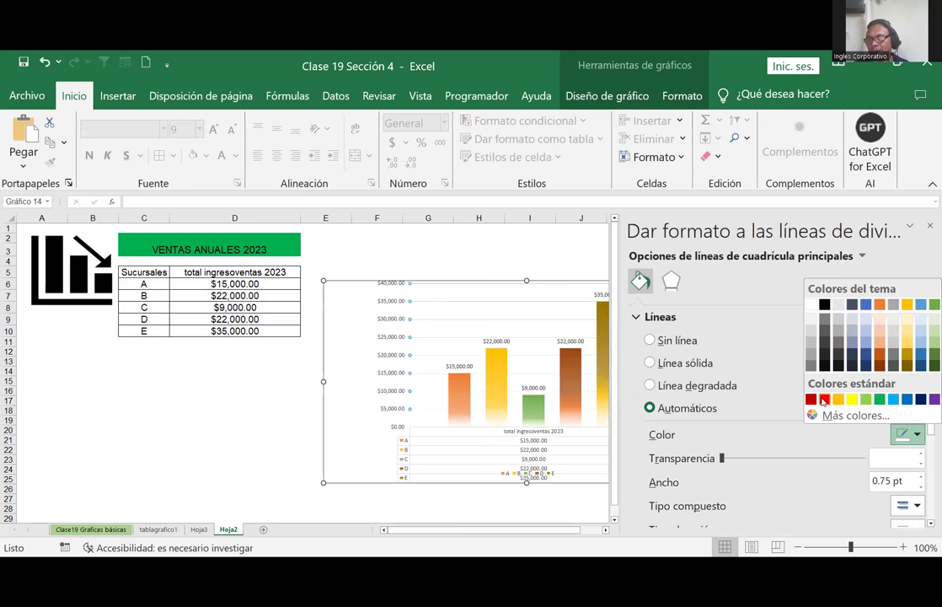
{"action": "left_click", "coordinate": [825, 400]}
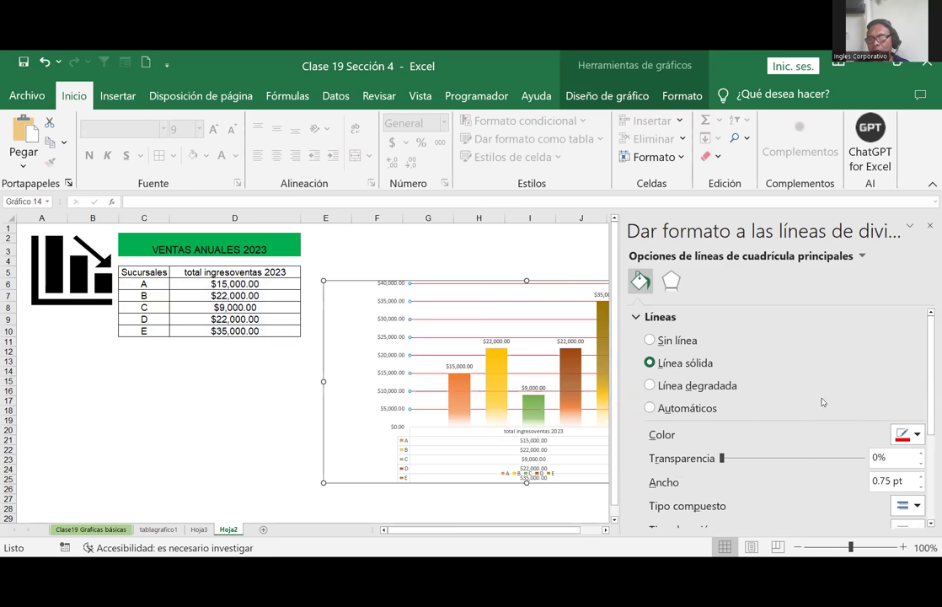
{"action": "left_click", "coordinate": [921, 478]}
{"action": "left_click", "coordinate": [921, 477]}
{"action": "left_click", "coordinate": [921, 477]}
{"action": "scroll", "coordinate": [896, 351], "scroll_direction": "down", "scroll_amount": 1}
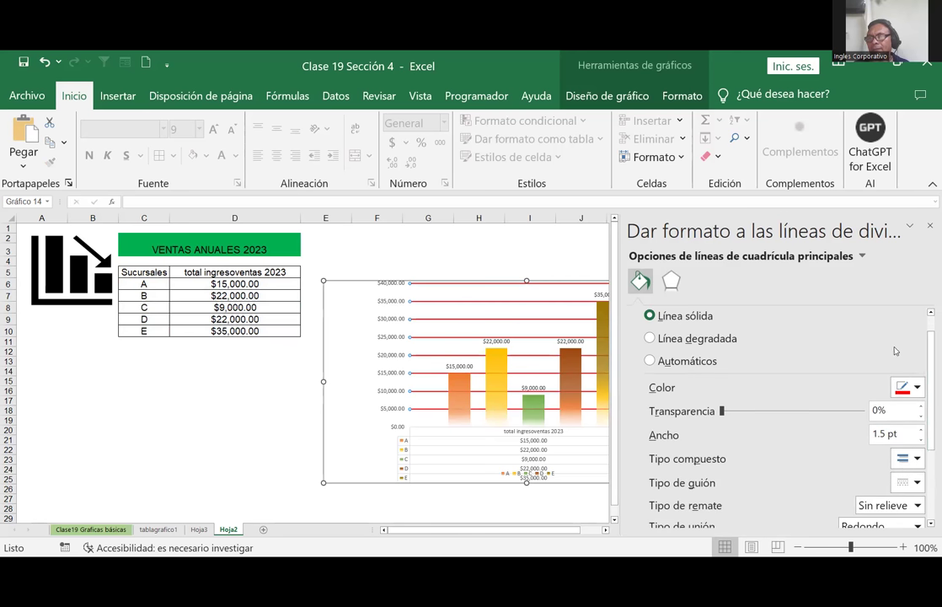
{"action": "scroll", "coordinate": [896, 371], "scroll_direction": "down", "scroll_amount": 2}
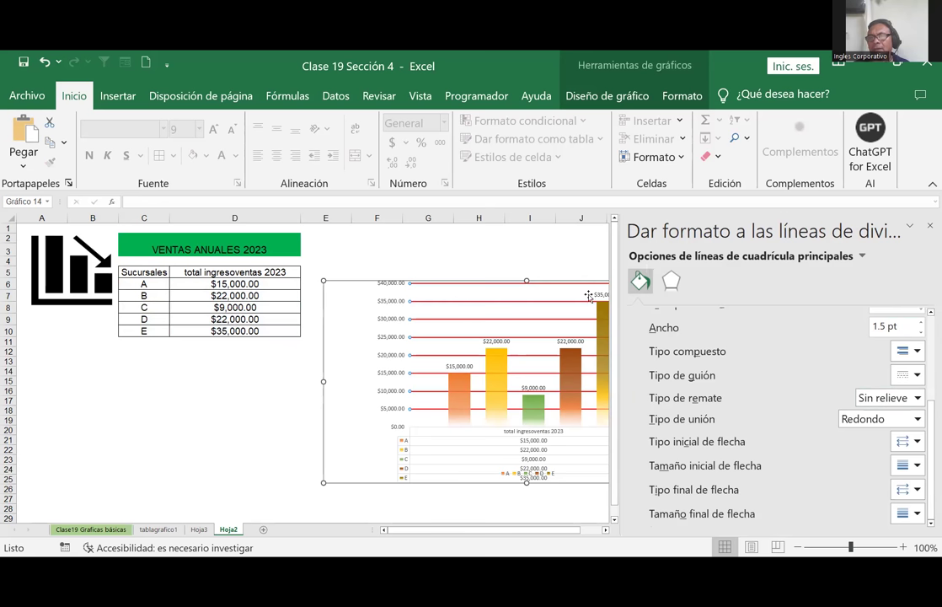
{"action": "left_click", "coordinate": [928, 228]}
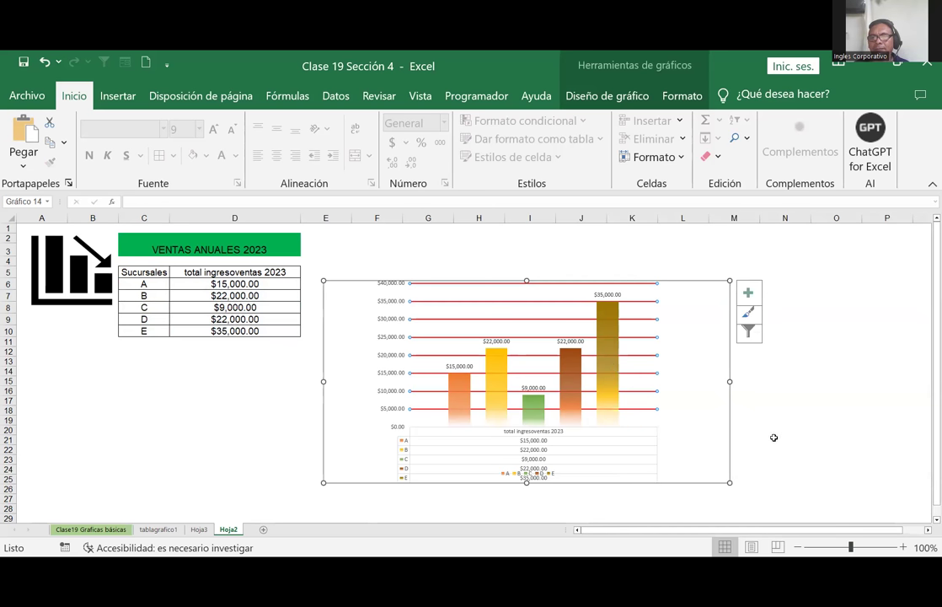
Open the Formato del área del gráfico pane for the sales chart
{"action": "left_click", "coordinate": [390, 314]}
{"action": "left_click", "coordinate": [389, 317]}
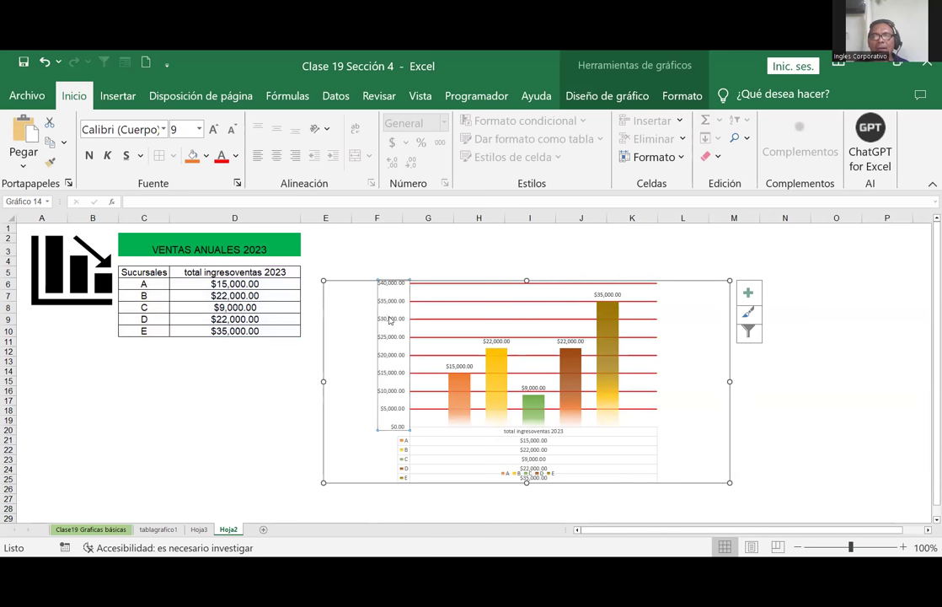
{"action": "double_click", "coordinate": [376, 343]}
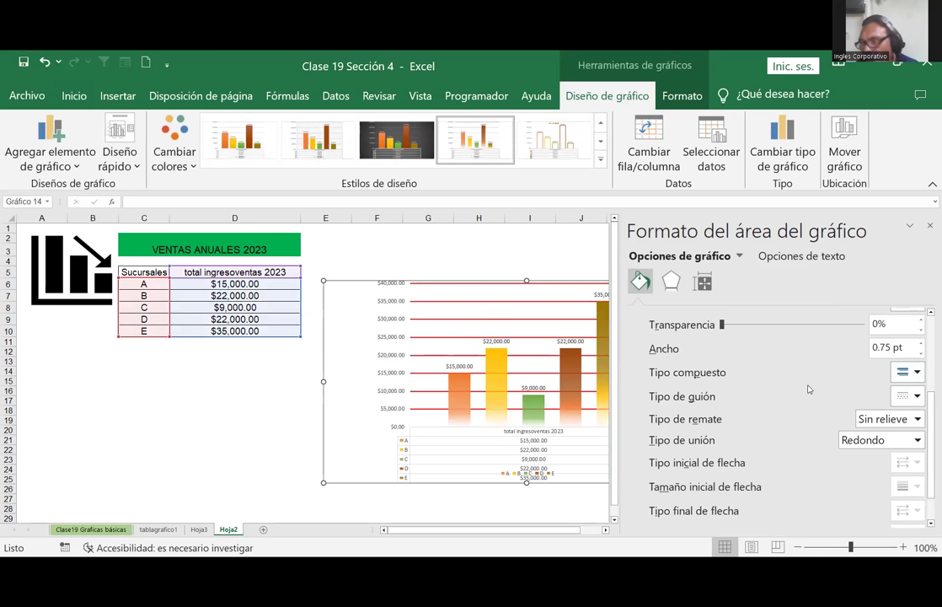
Give the chart area a solid red border, then select the vertical value axis
{"action": "scroll", "coordinate": [807, 388], "scroll_direction": "down", "scroll_amount": 1}
{"action": "scroll", "coordinate": [794, 388], "scroll_direction": "down", "scroll_amount": 1}
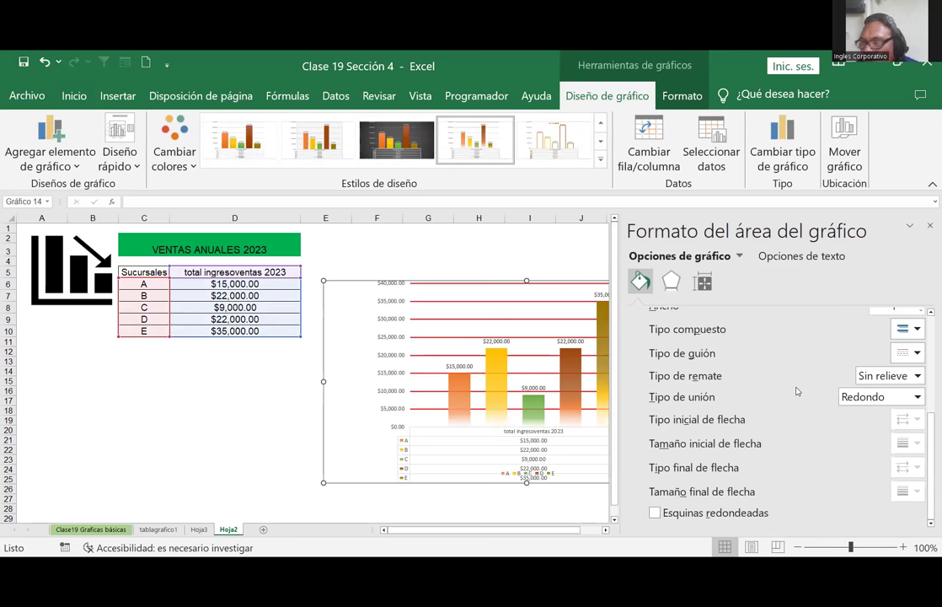
{"action": "left_click", "coordinate": [915, 399]}
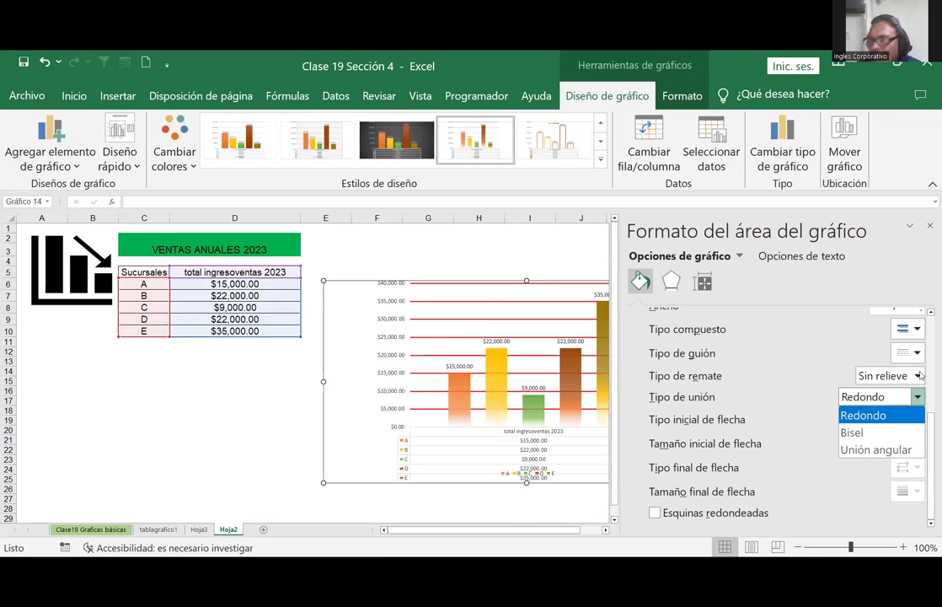
{"action": "left_click", "coordinate": [921, 375]}
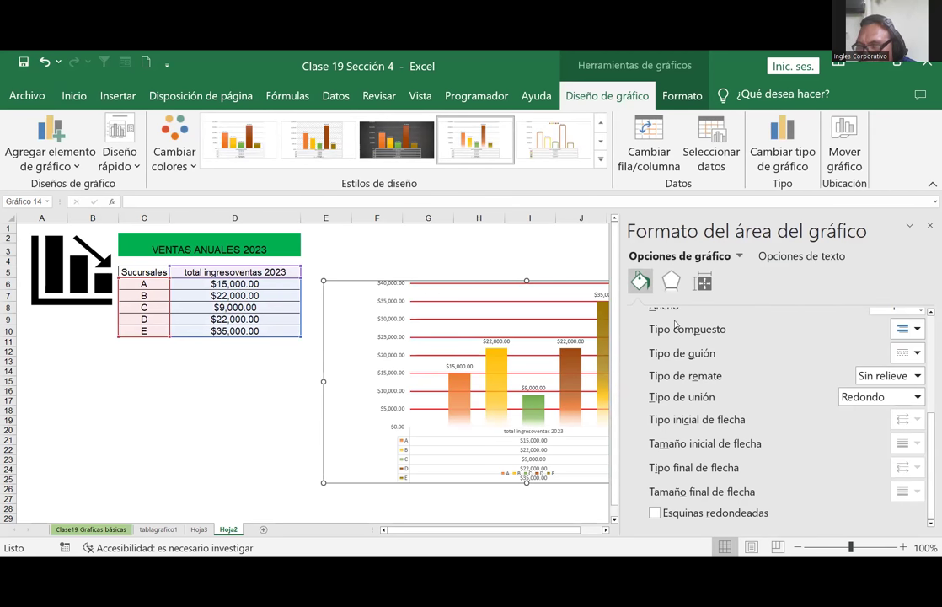
{"action": "left_click", "coordinate": [638, 284]}
{"action": "left_click", "coordinate": [685, 384]}
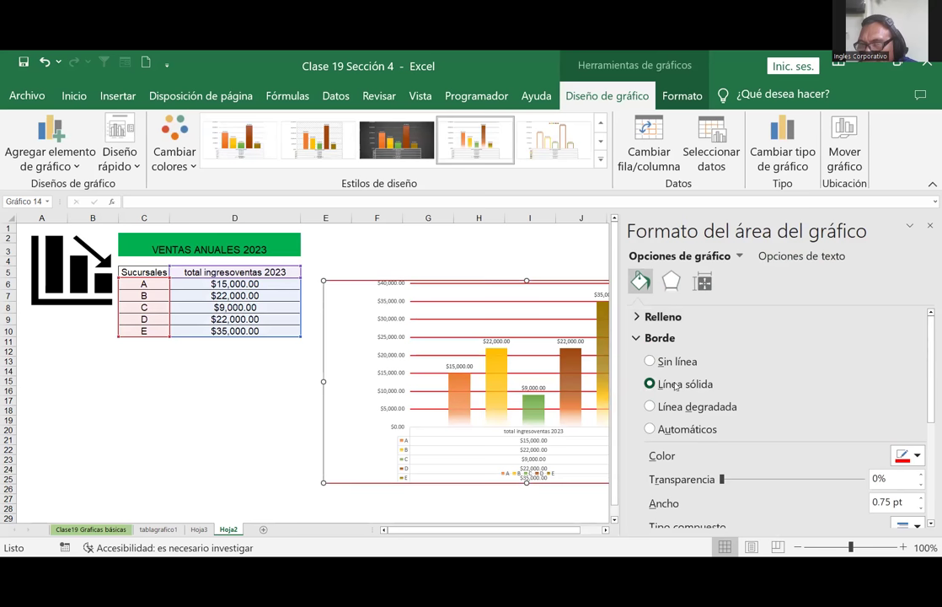
{"action": "scroll", "coordinate": [767, 354], "scroll_direction": "down", "scroll_amount": 3}
{"action": "scroll", "coordinate": [526, 406], "scroll_direction": "down", "scroll_amount": 3}
{"action": "scroll", "coordinate": [760, 422], "scroll_direction": "down", "scroll_amount": 3}
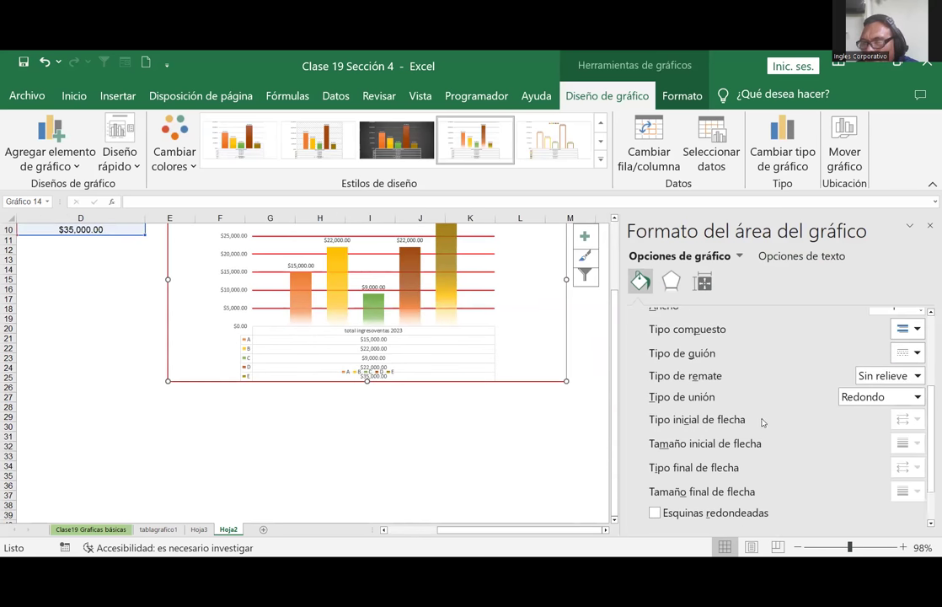
{"action": "left_click", "coordinate": [500, 472]}
{"action": "scroll", "coordinate": [434, 465], "scroll_direction": "up", "scroll_amount": 3}
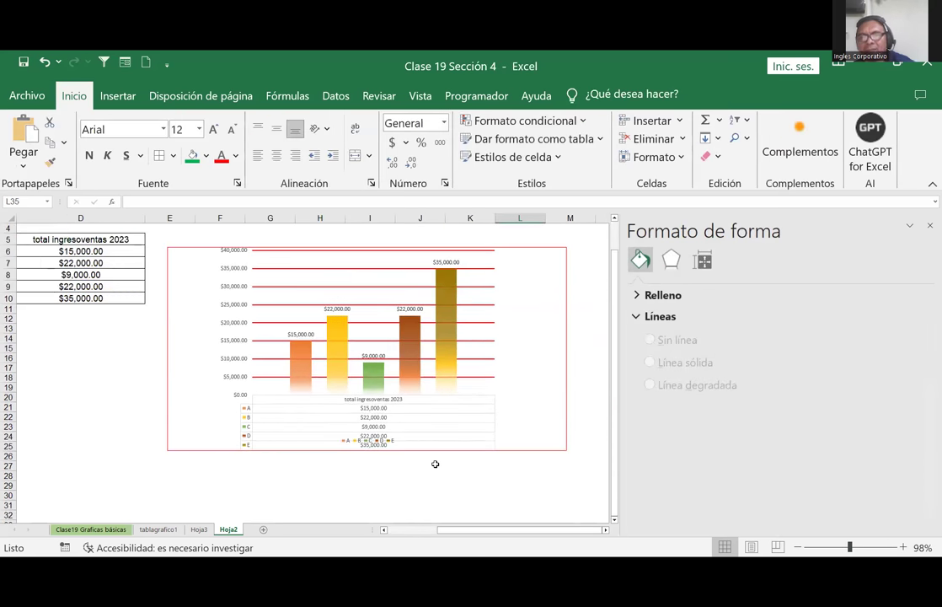
{"action": "left_click", "coordinate": [231, 301]}
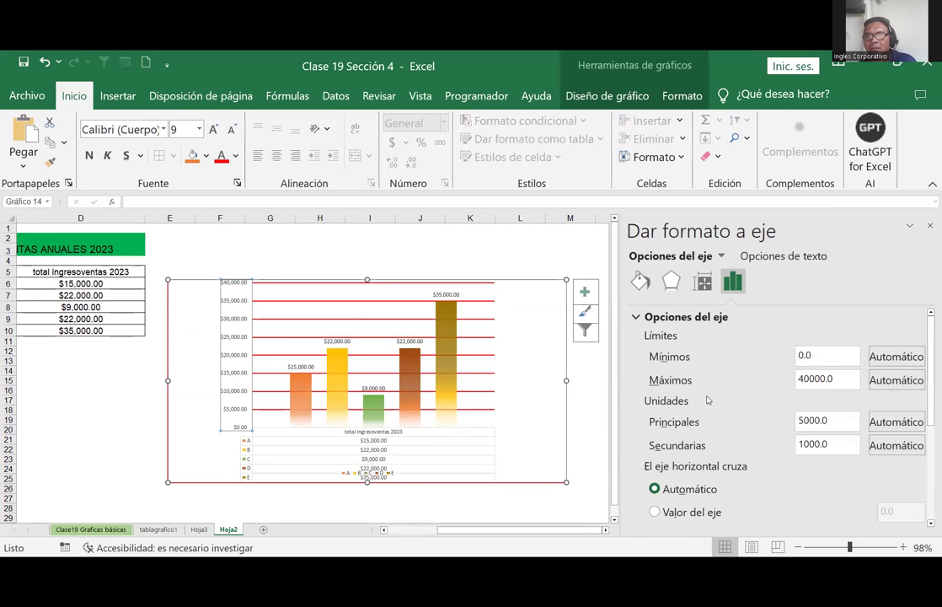
Change branch E's sales in D10 to 6000
{"action": "left_click", "coordinate": [453, 295]}
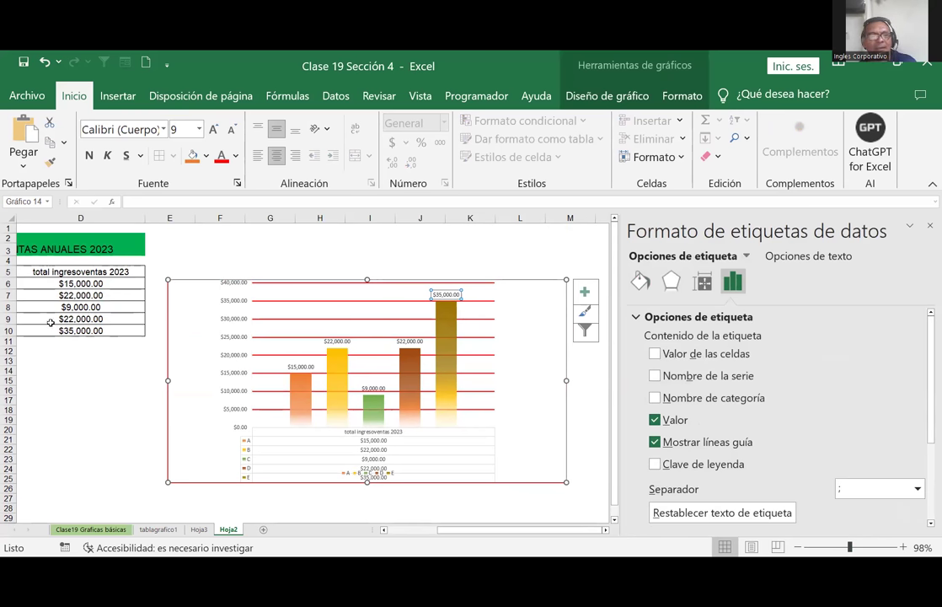
{"action": "left_click", "coordinate": [71, 330]}
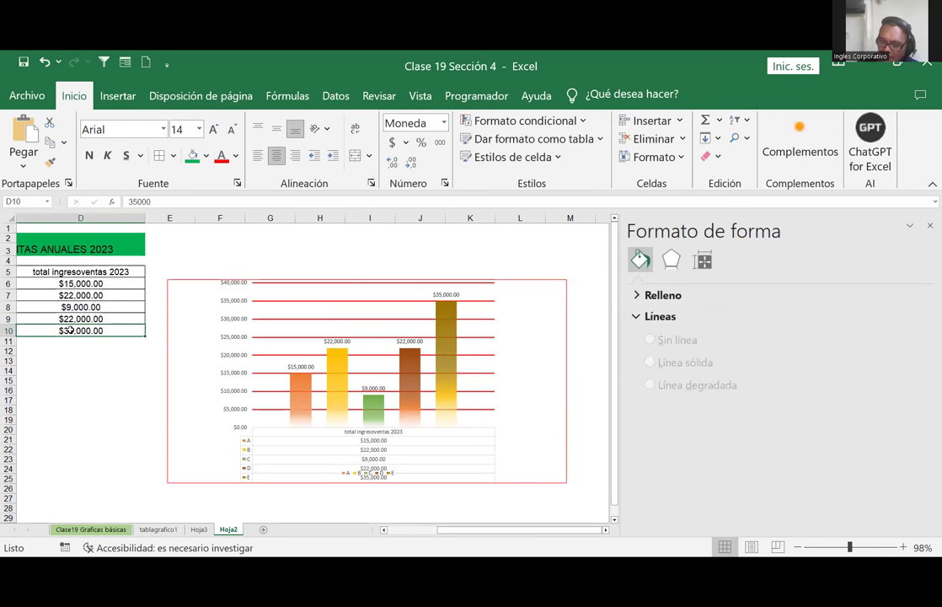
{"action": "type", "text": "60000"}
{"action": "key", "text": "BackSpace"}
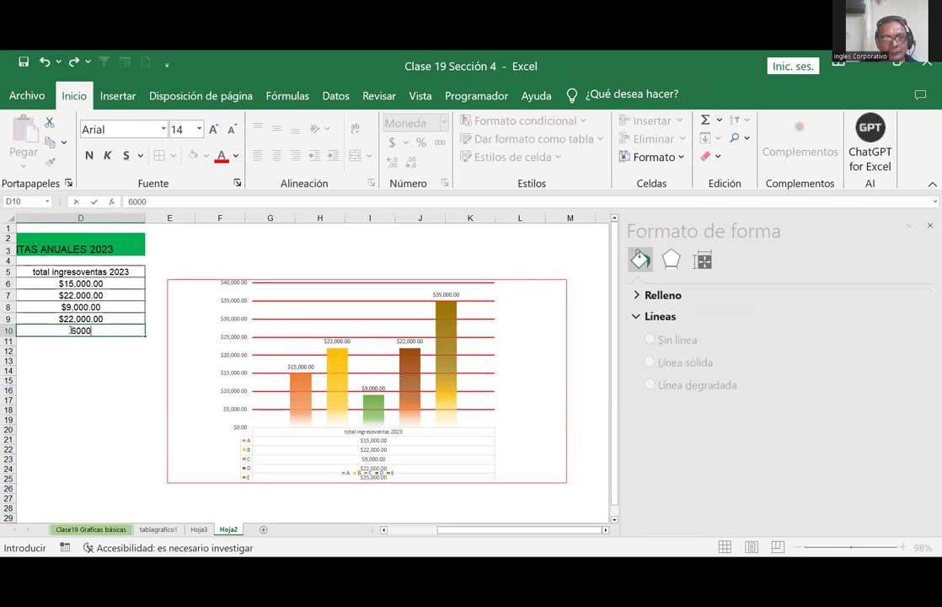
{"action": "key", "text": "Return"}
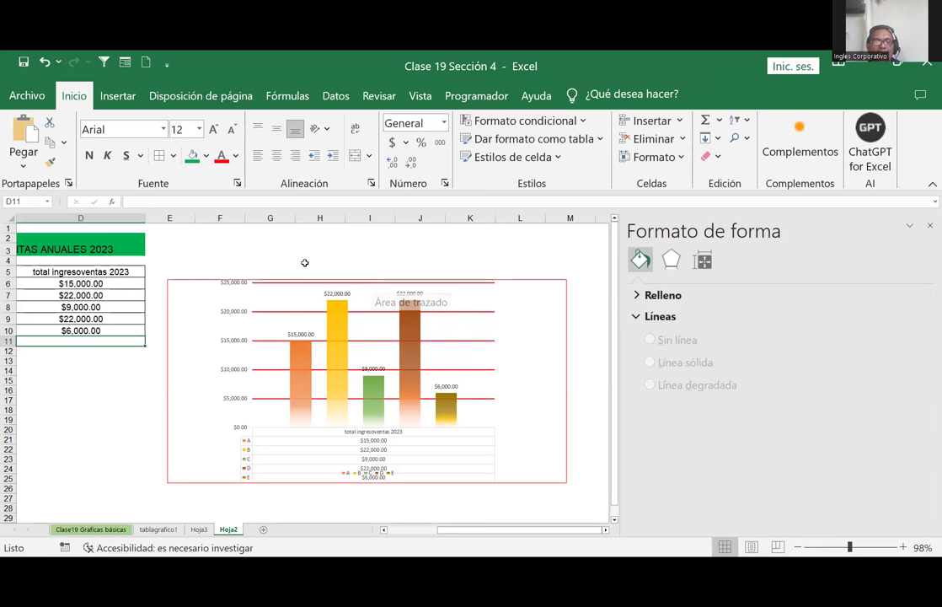
Inspect the options for the $22,000.00 data label without making changes
{"action": "left_click", "coordinate": [274, 249]}
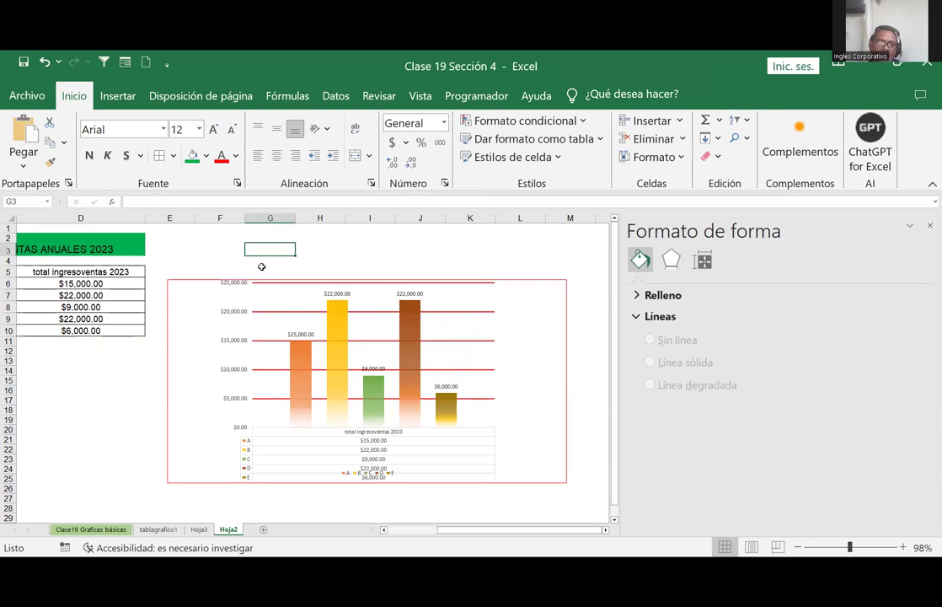
{"action": "left_click", "coordinate": [202, 281]}
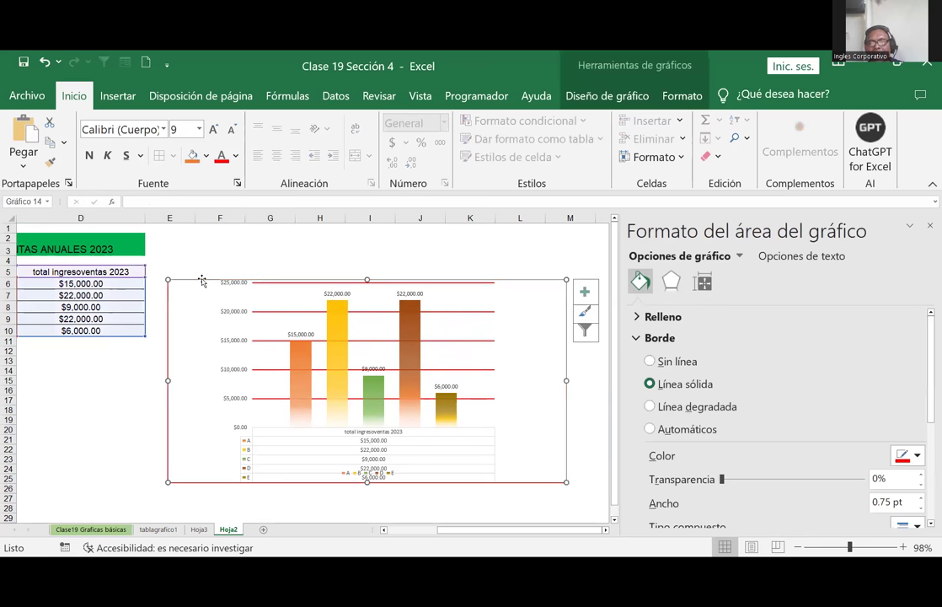
{"action": "left_click", "coordinate": [342, 300]}
{"action": "left_click", "coordinate": [344, 293]}
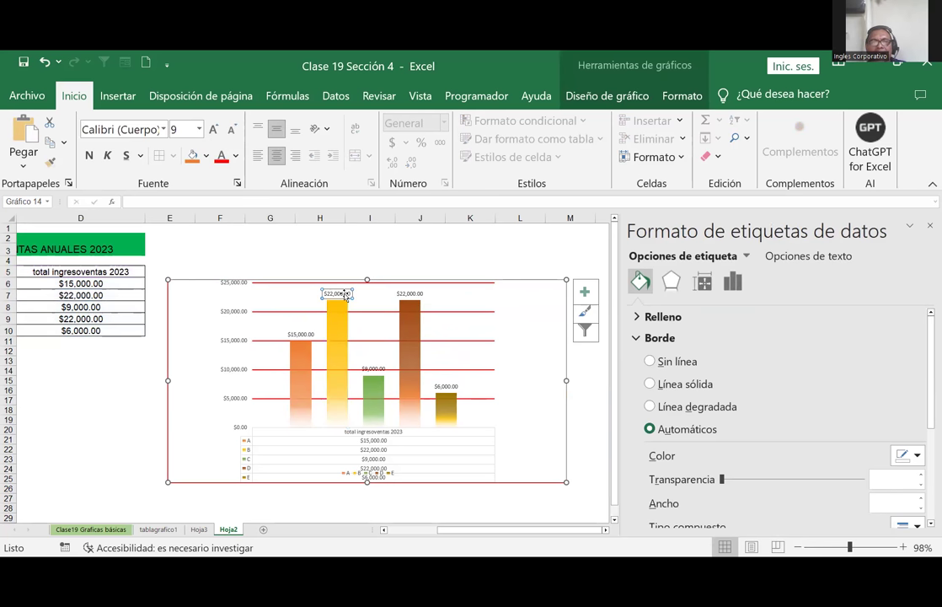
{"action": "right_click", "coordinate": [344, 297]}
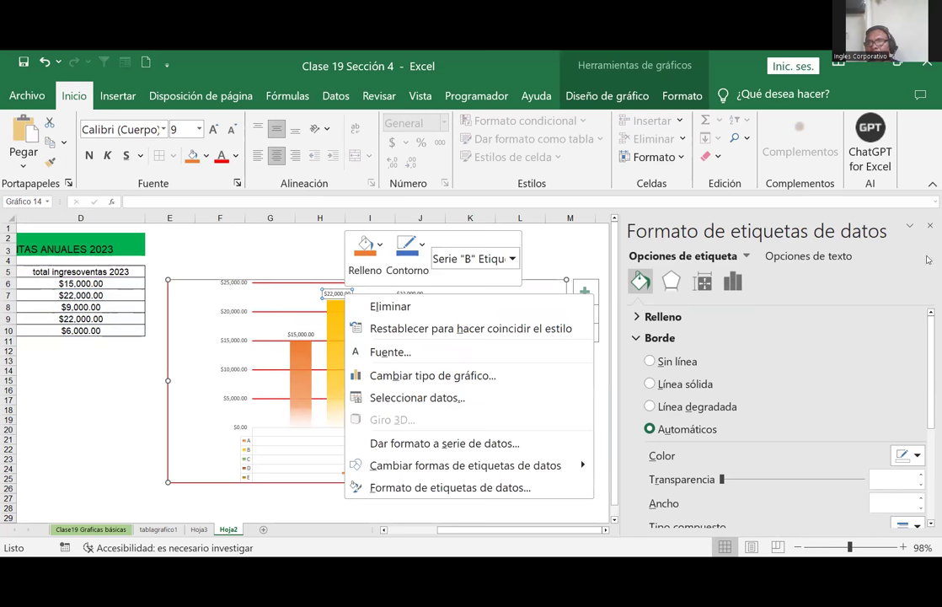
{"action": "left_click", "coordinate": [929, 227]}
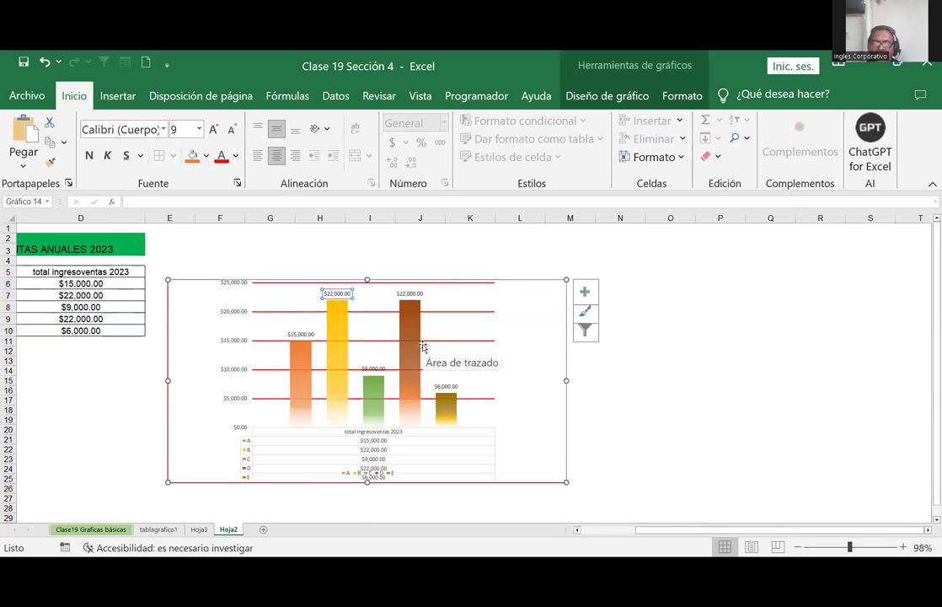
{"action": "left_click", "coordinate": [390, 249]}
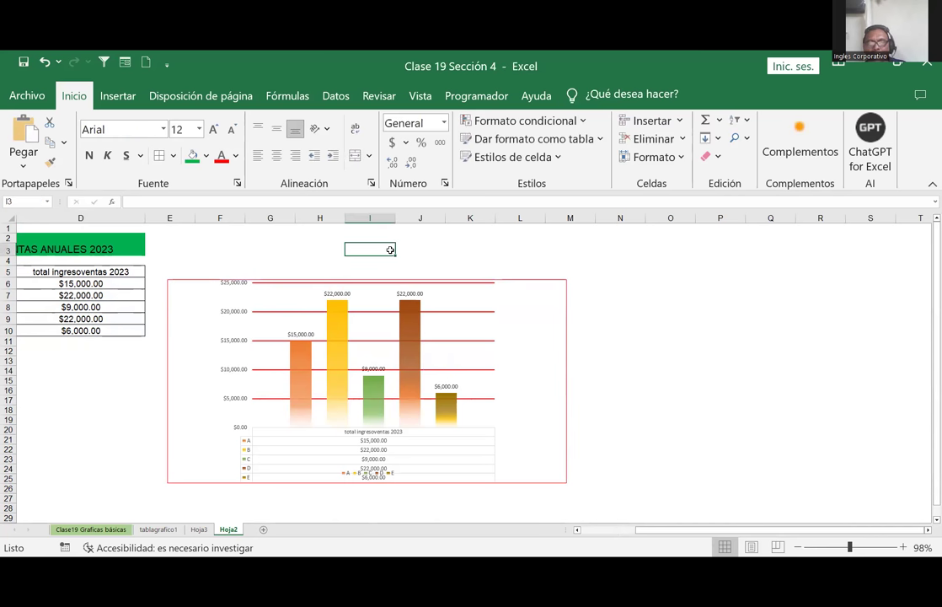
{"action": "left_click", "coordinate": [505, 285]}
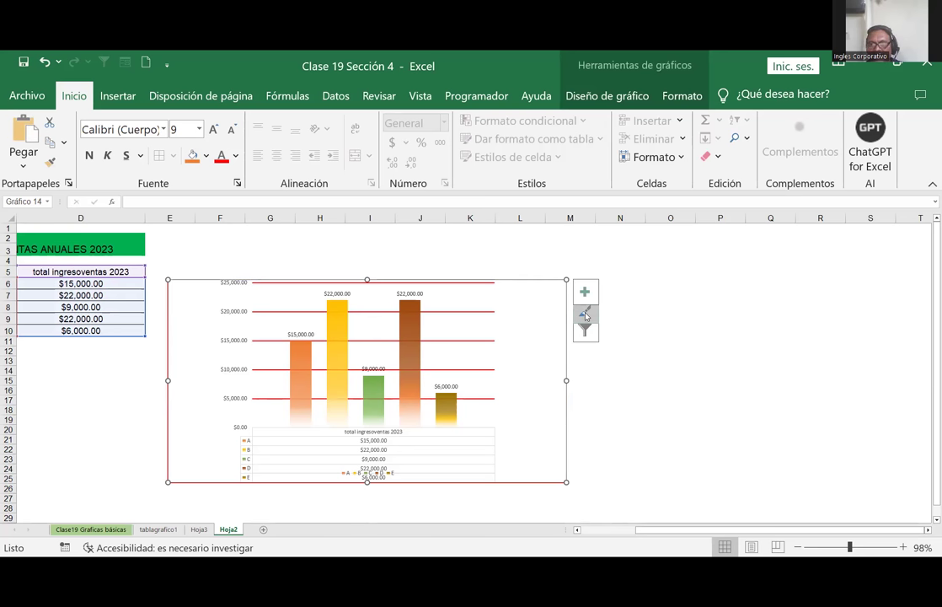
{"action": "left_click", "coordinate": [662, 296]}
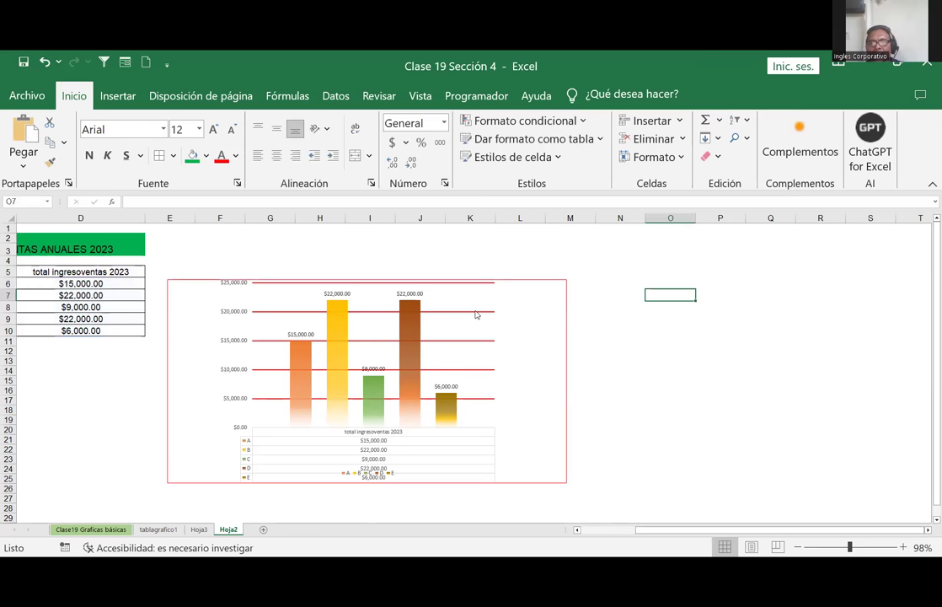
{"action": "left_click", "coordinate": [476, 315]}
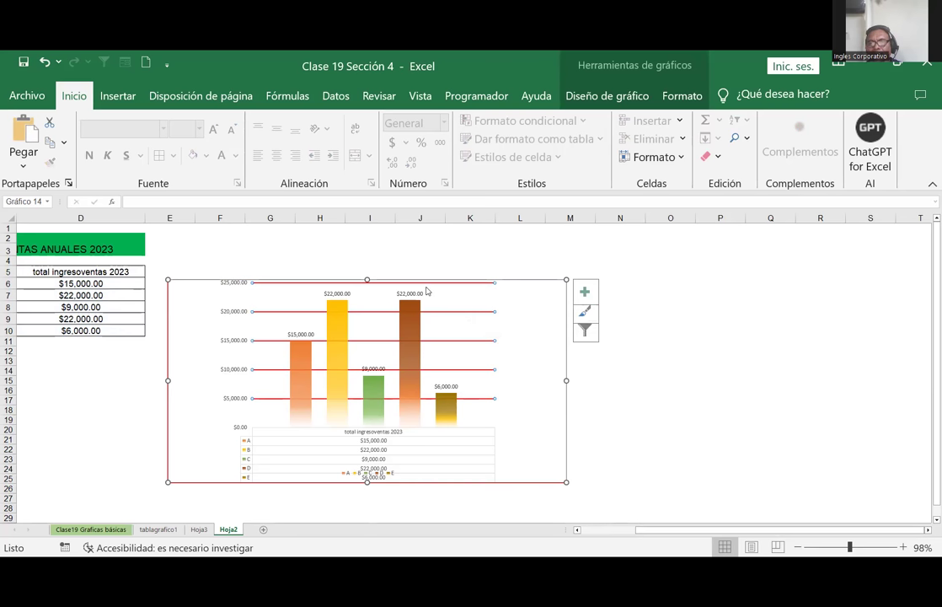
Give the plot area border a dash style and new colour, then close the pane
{"action": "right_click", "coordinate": [426, 291]}
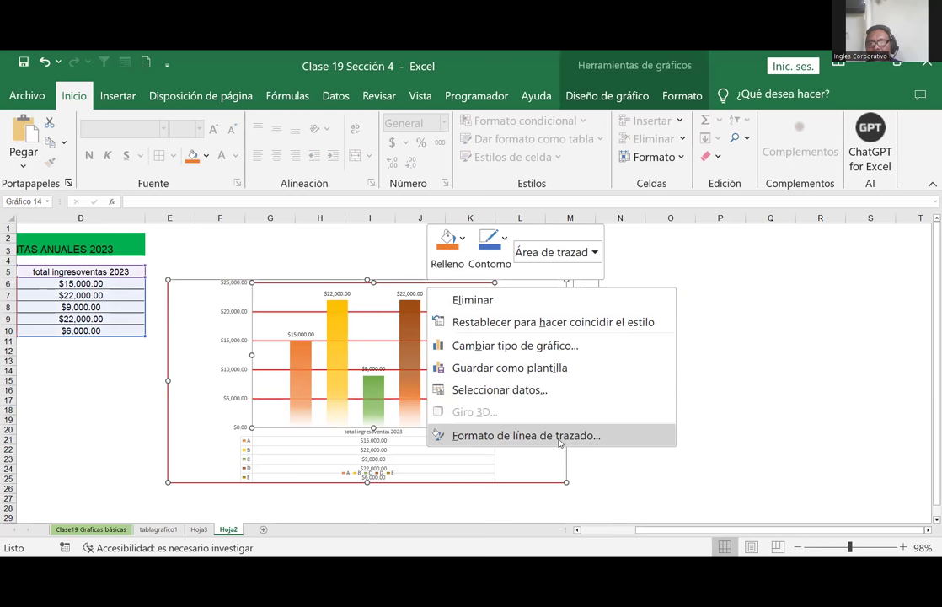
{"action": "left_click", "coordinate": [559, 441]}
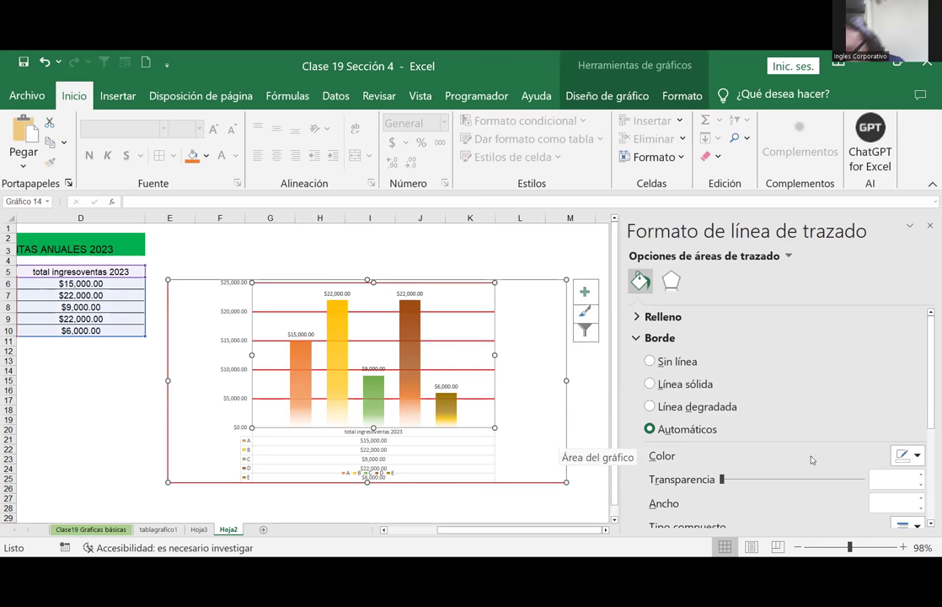
{"action": "scroll", "coordinate": [810, 459], "scroll_direction": "down", "scroll_amount": 3}
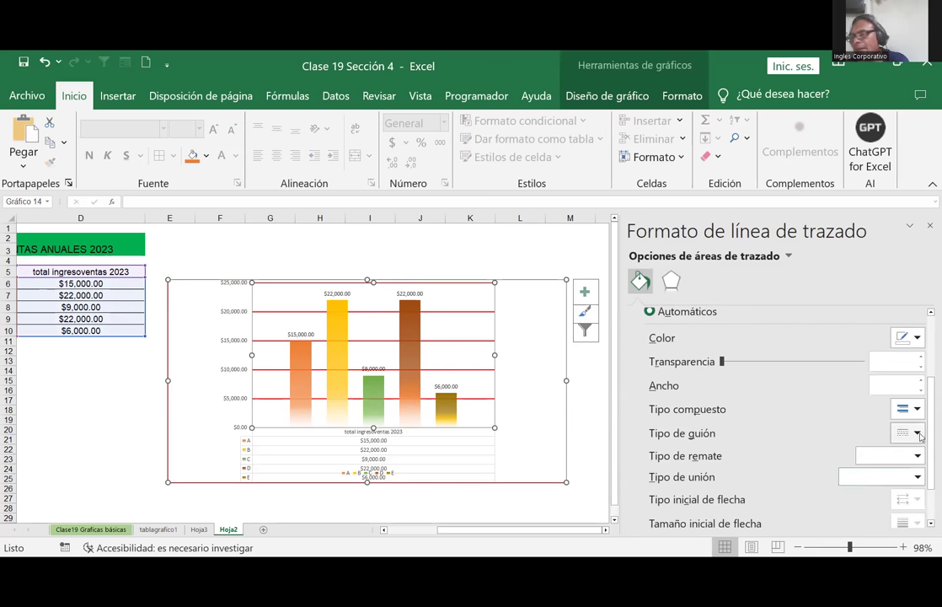
{"action": "left_click", "coordinate": [918, 435]}
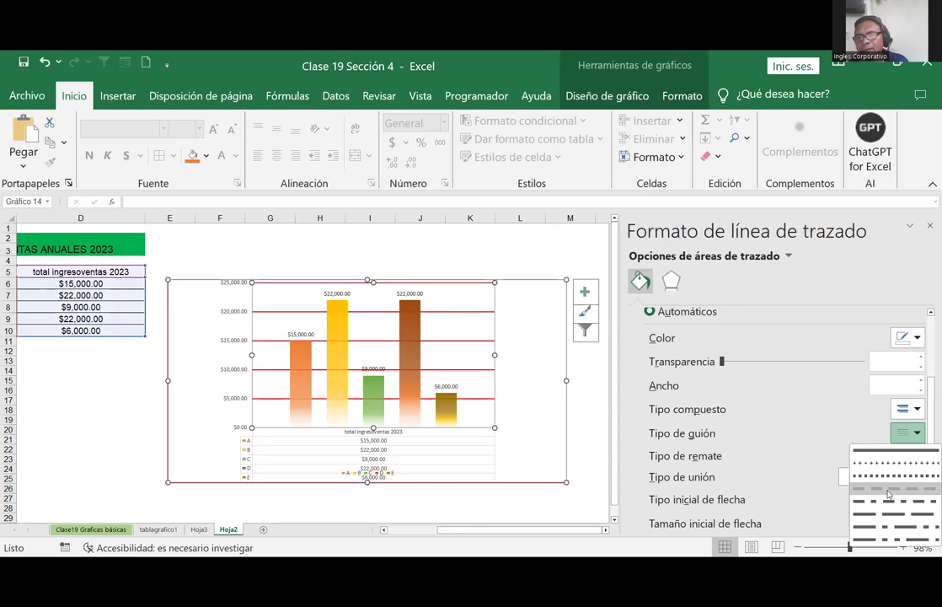
{"action": "left_click", "coordinate": [888, 491]}
{"action": "scroll", "coordinate": [895, 419], "scroll_direction": "down", "scroll_amount": 1}
{"action": "scroll", "coordinate": [895, 419], "scroll_direction": "up", "scroll_amount": 2}
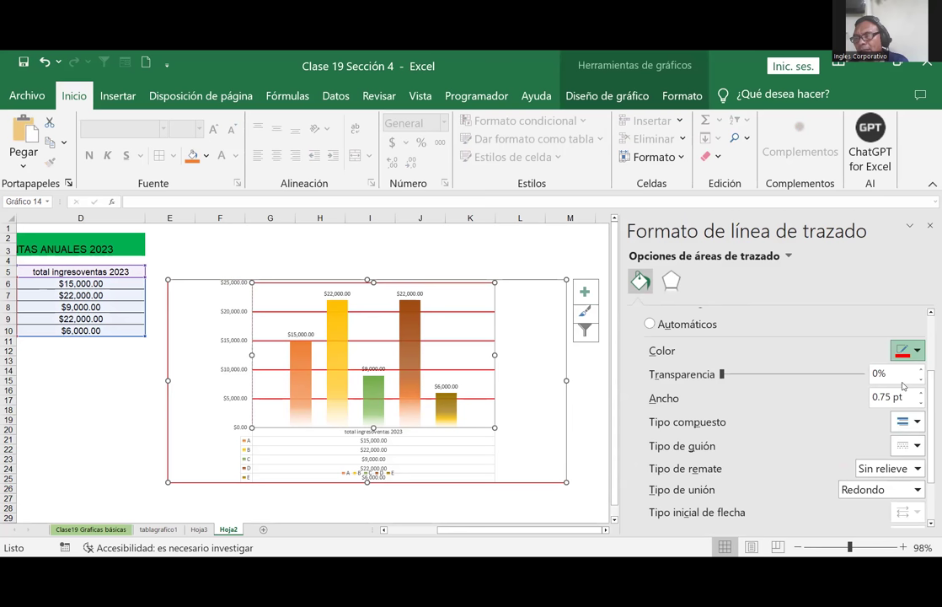
{"action": "left_click", "coordinate": [908, 350]}
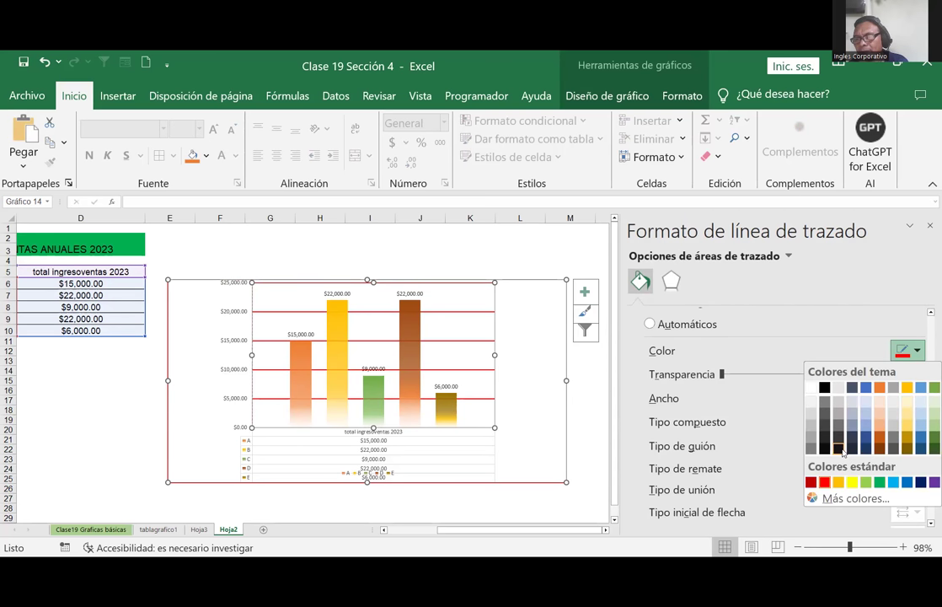
{"action": "left_click", "coordinate": [843, 451]}
{"action": "scroll", "coordinate": [781, 438], "scroll_direction": "down", "scroll_amount": 2}
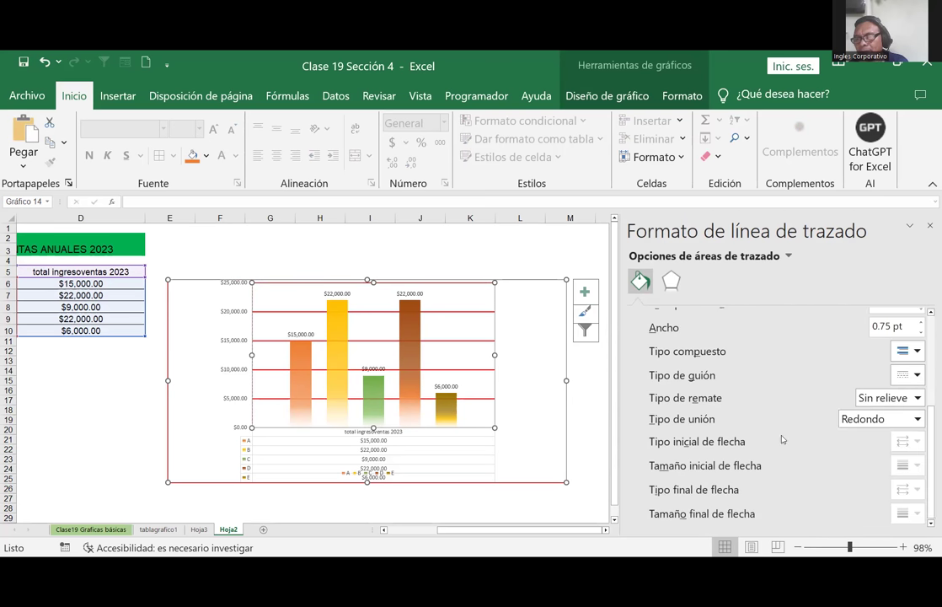
{"action": "left_click", "coordinate": [929, 225]}
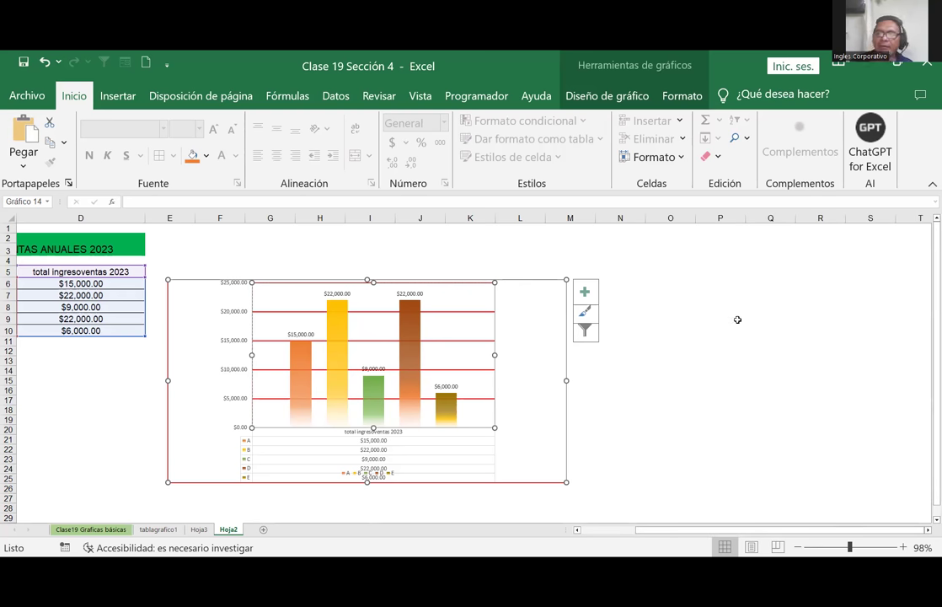
{"action": "left_click", "coordinate": [722, 361]}
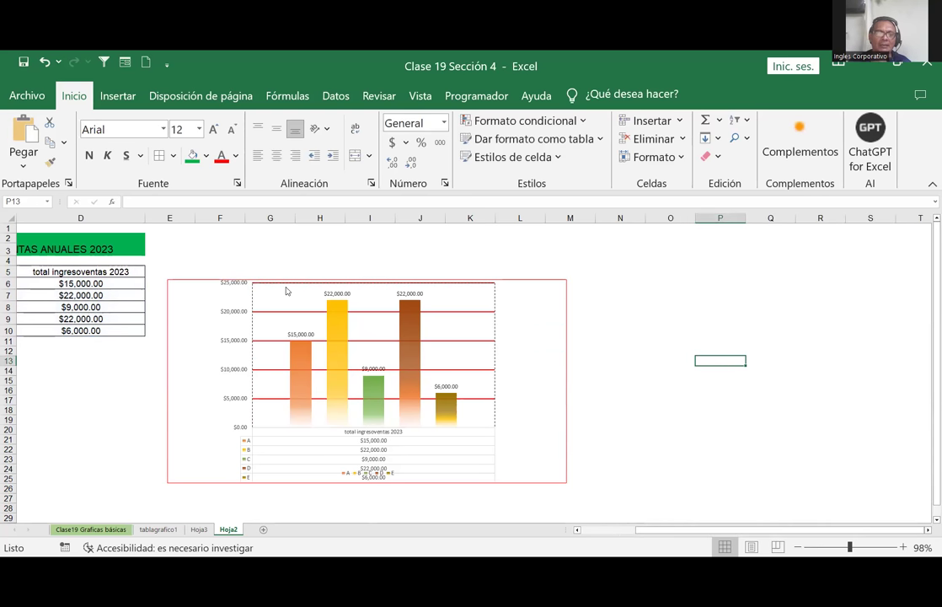
{"action": "left_click", "coordinate": [297, 361]}
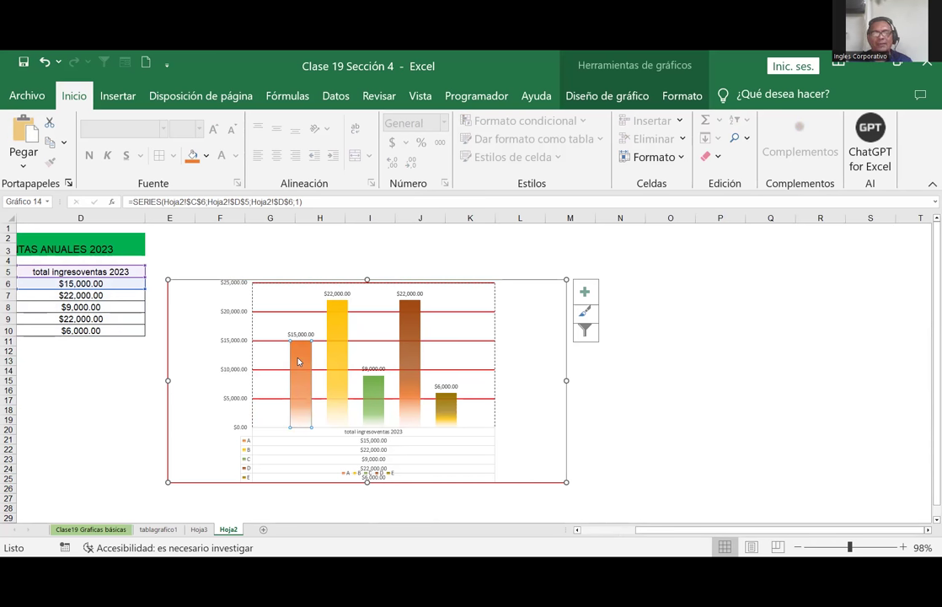
{"action": "left_click", "coordinate": [203, 281]}
{"action": "right_click", "coordinate": [203, 280]}
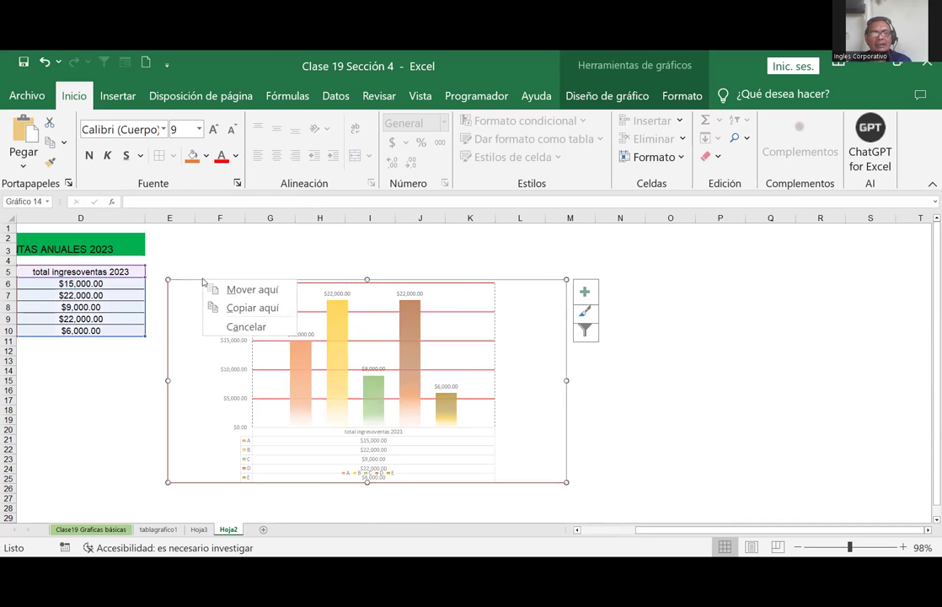
{"action": "left_click", "coordinate": [425, 266]}
{"action": "left_click", "coordinate": [539, 289]}
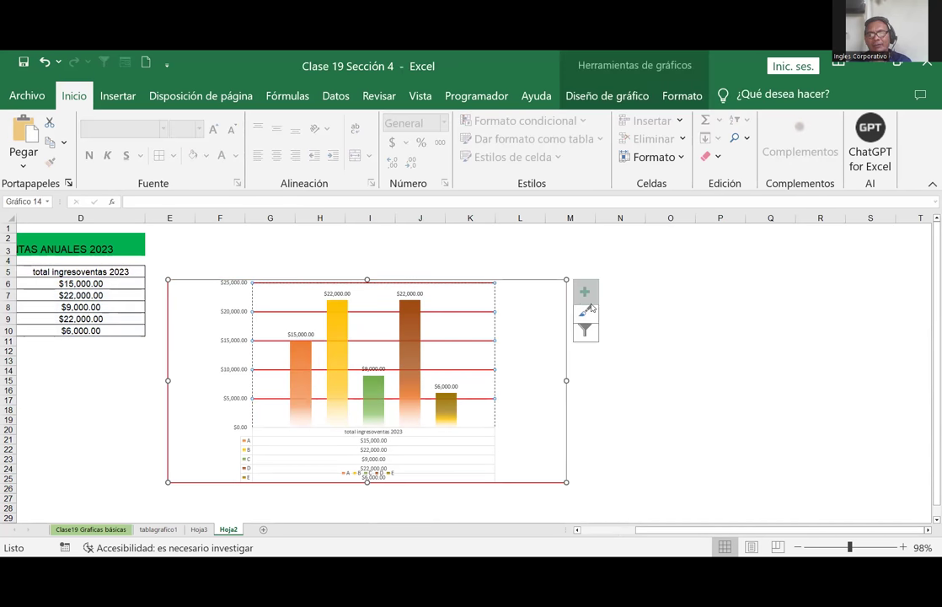
{"action": "left_click", "coordinate": [542, 282]}
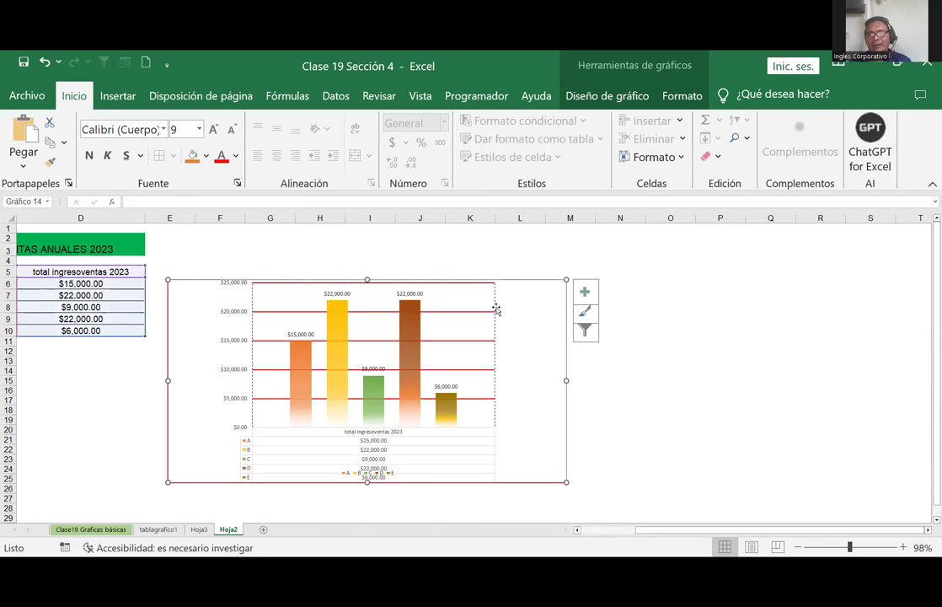
{"action": "left_click", "coordinate": [497, 313]}
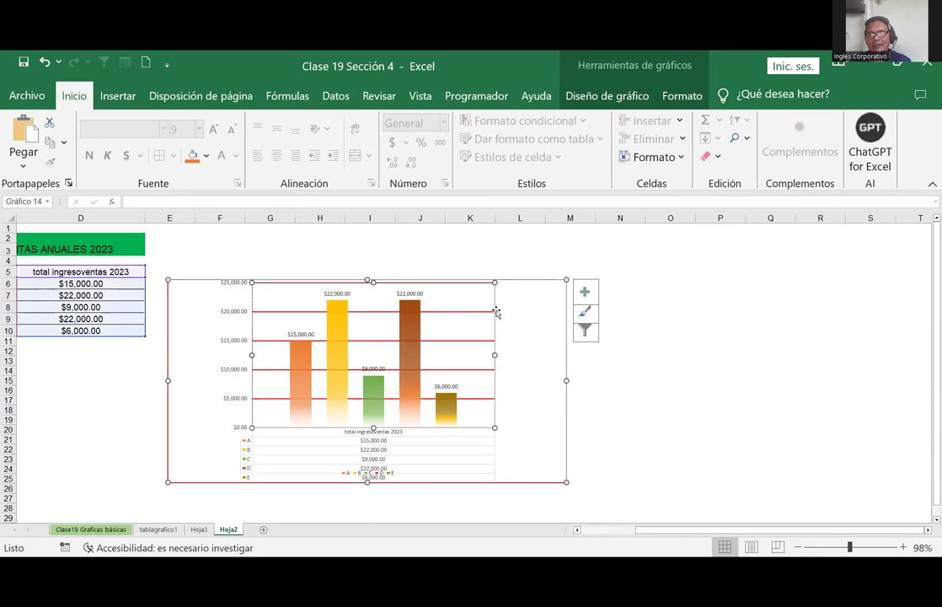
Switch the sales chart to the Áreas type via Cambiar tipo de gráfico
{"action": "right_click", "coordinate": [497, 313]}
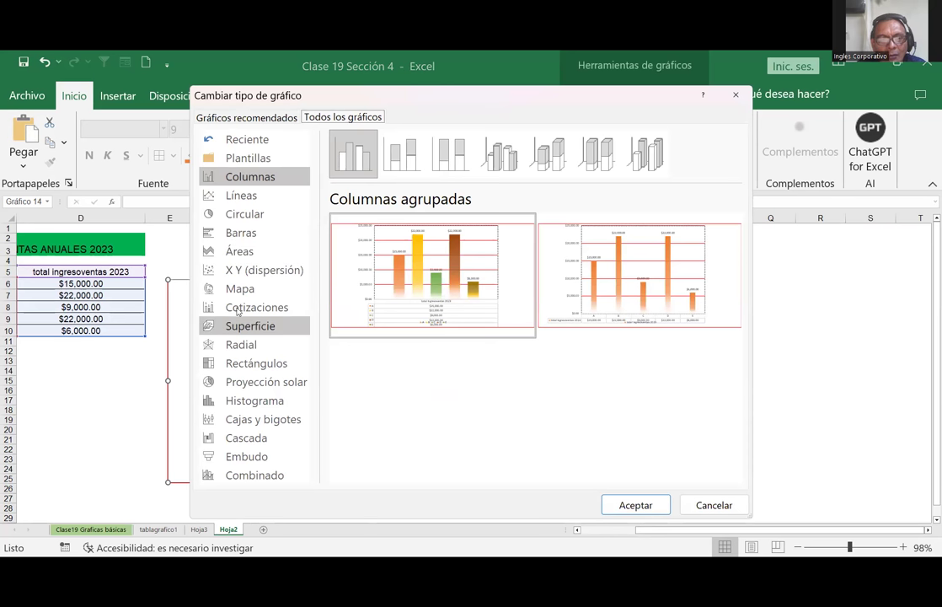
{"action": "left_click", "coordinate": [247, 256]}
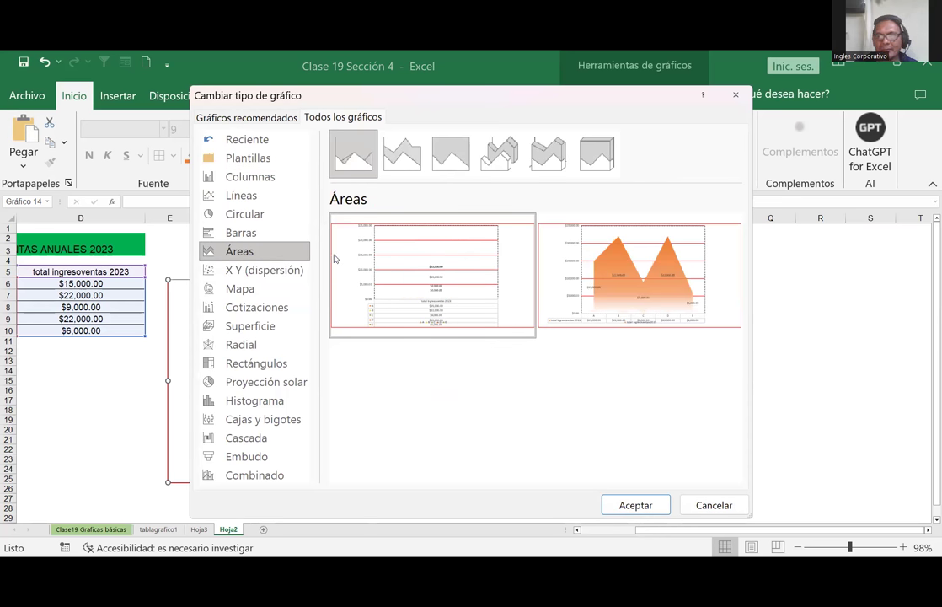
{"action": "left_click", "coordinate": [642, 504]}
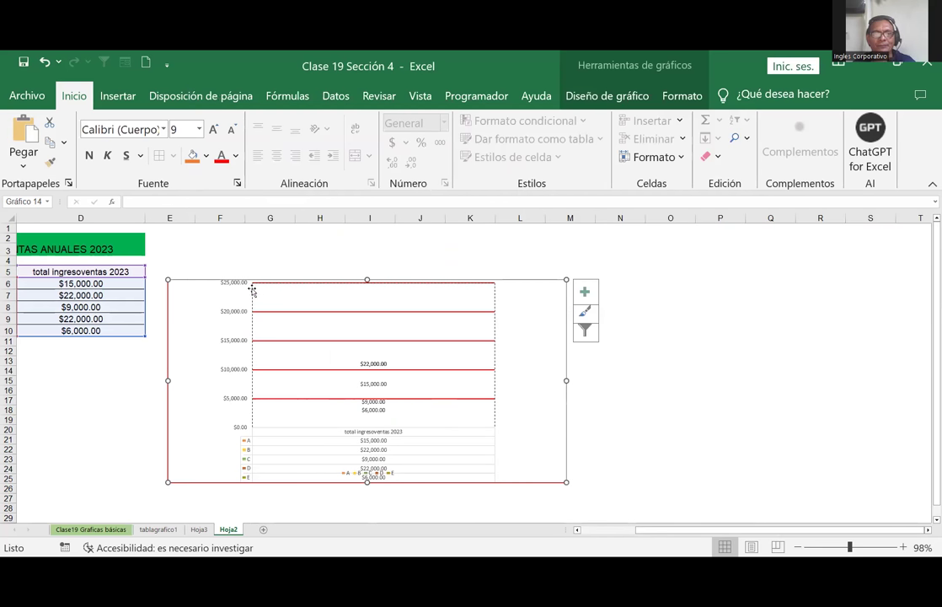
Drag the area chart beside the sales table on Hoja2, around rows 7 to 26
{"action": "left_click_drag", "start_coordinate": [200, 285], "coordinate": [434, 259]}
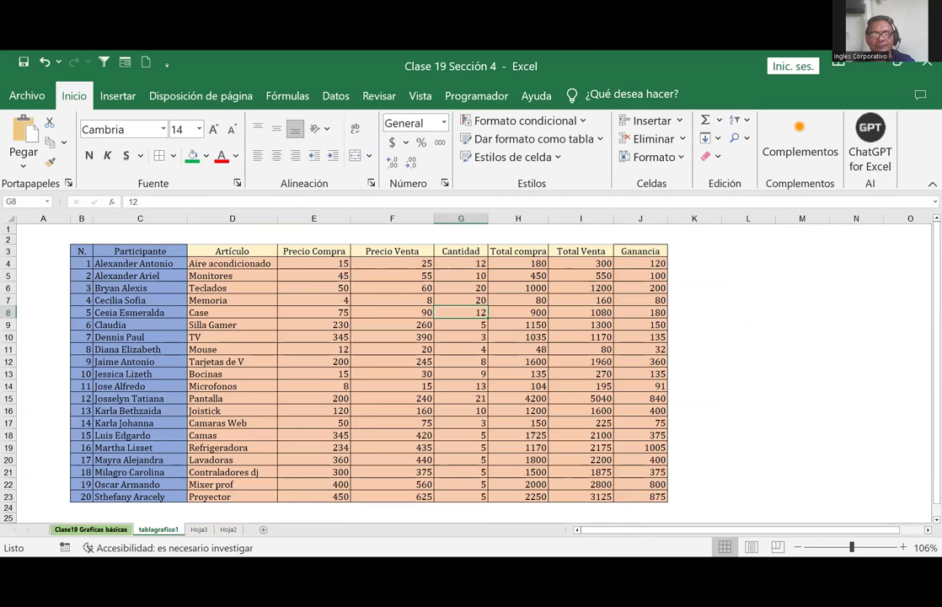
{"action": "left_click", "coordinate": [199, 529]}
{"action": "left_click", "coordinate": [228, 529]}
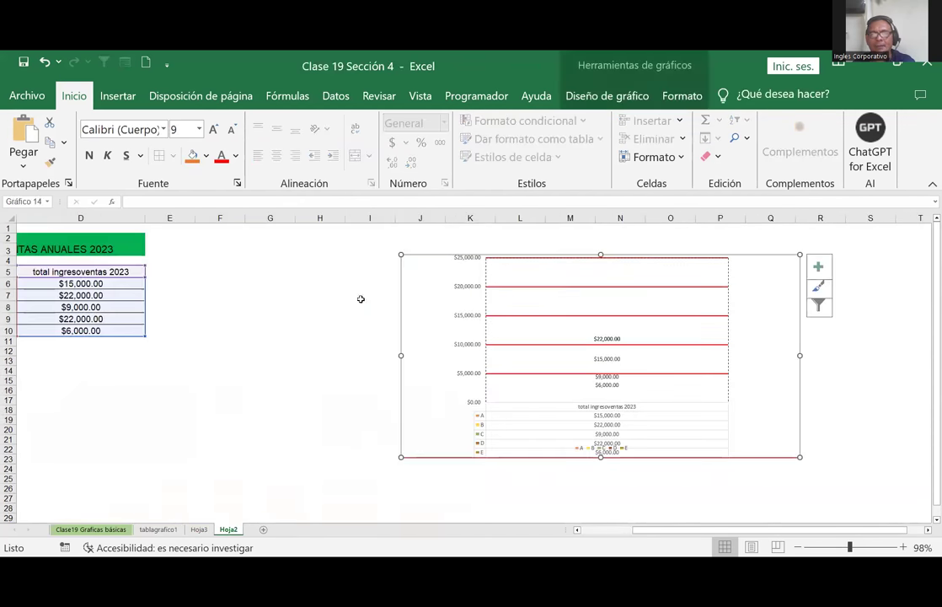
{"action": "left_click", "coordinate": [330, 295]}
{"action": "left_click", "coordinate": [425, 332]}
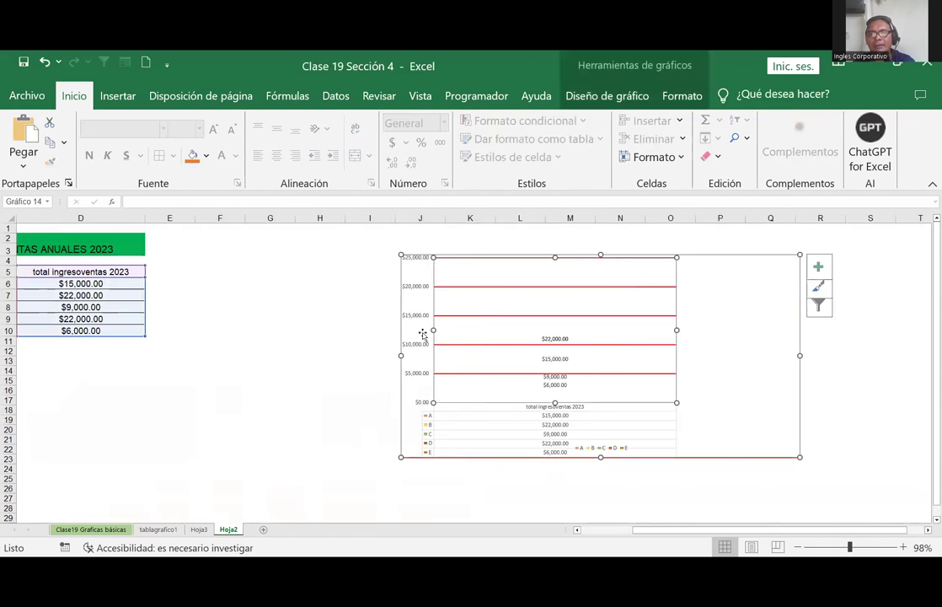
{"action": "left_click_drag", "start_coordinate": [403, 348], "coordinate": [315, 384]}
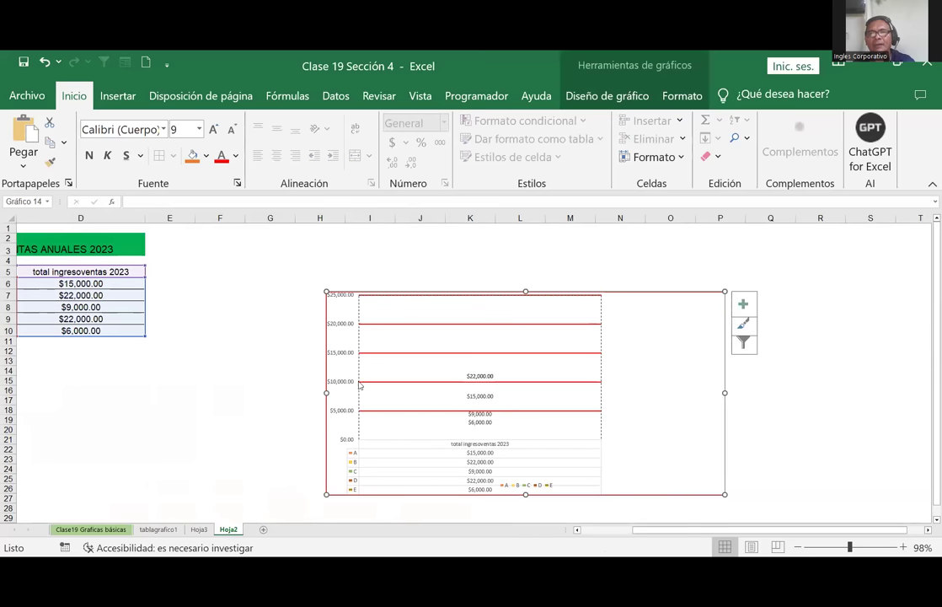
{"action": "right_click", "coordinate": [362, 294]}
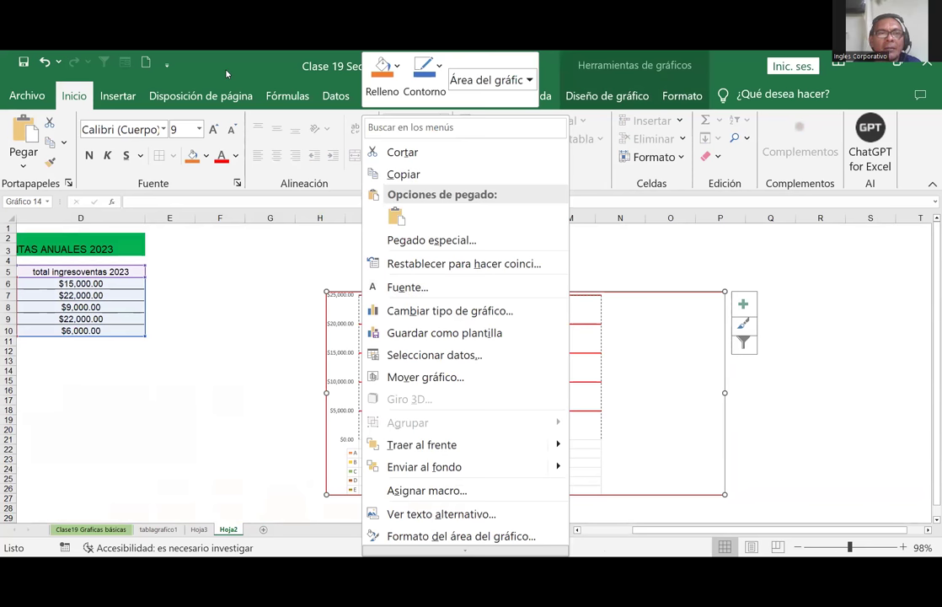
Convert the chart to Circular con subgráfico circular from the Insertar pie list
{"action": "left_click", "coordinate": [118, 95]}
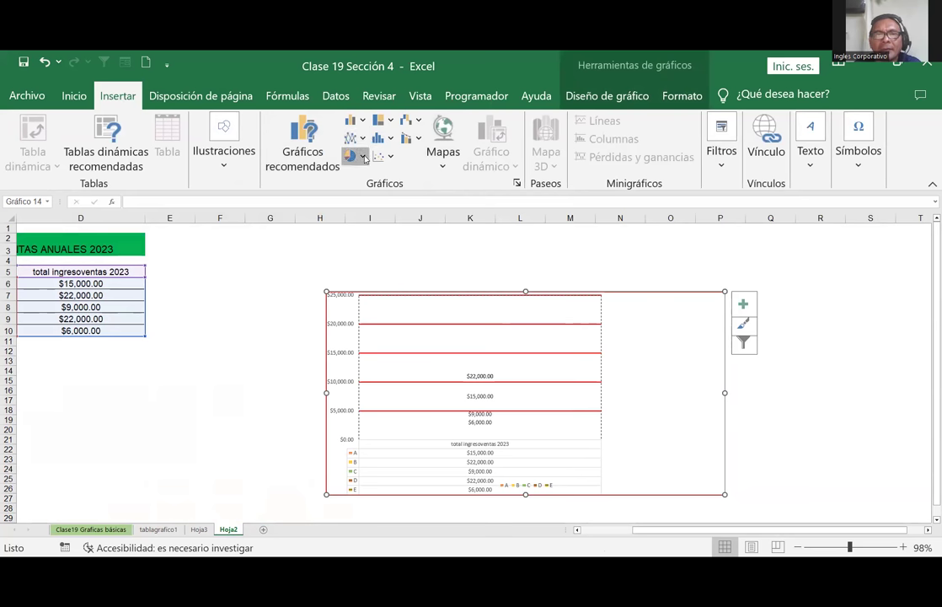
{"action": "left_click", "coordinate": [354, 156]}
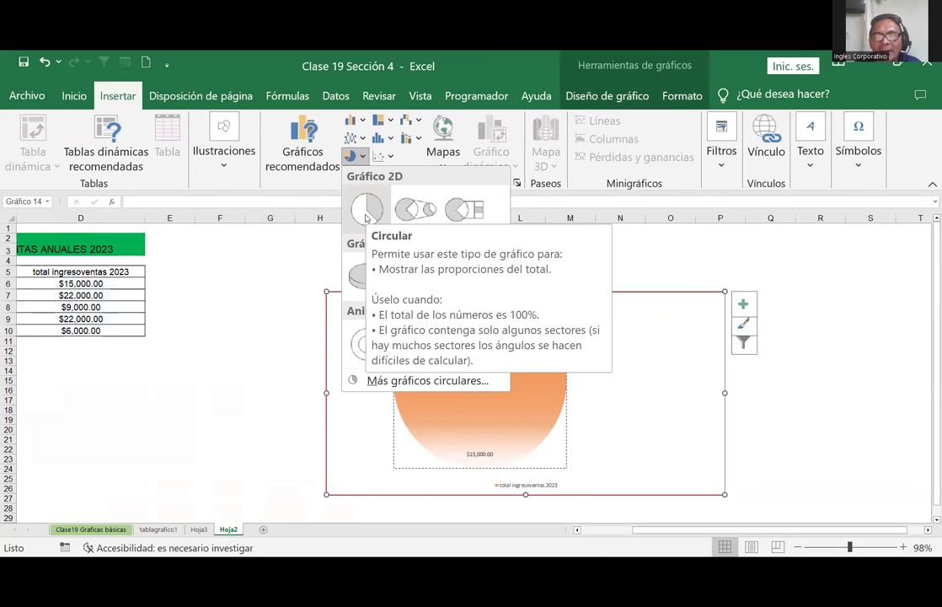
{"action": "left_click", "coordinate": [410, 212]}
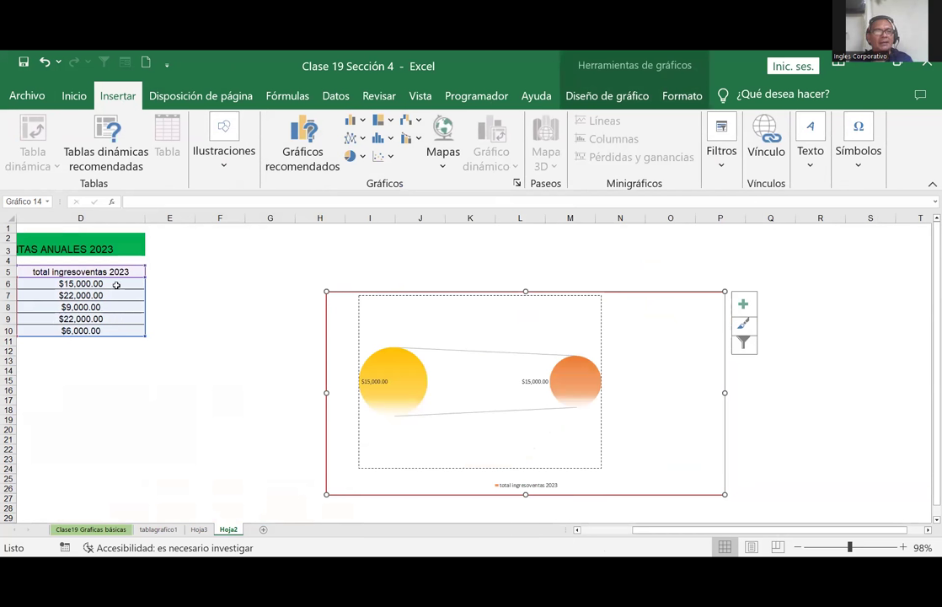
{"action": "left_click", "coordinate": [84, 295]}
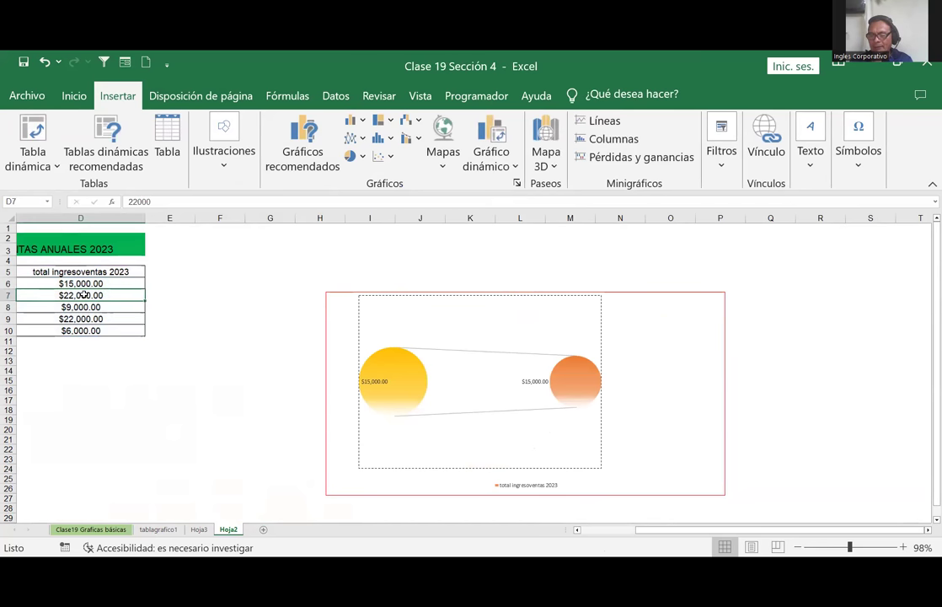
Enter 15000 in D7 so it shows $15,000.00, then delete the pie-of-pie chart
{"action": "type", "text": "15"}
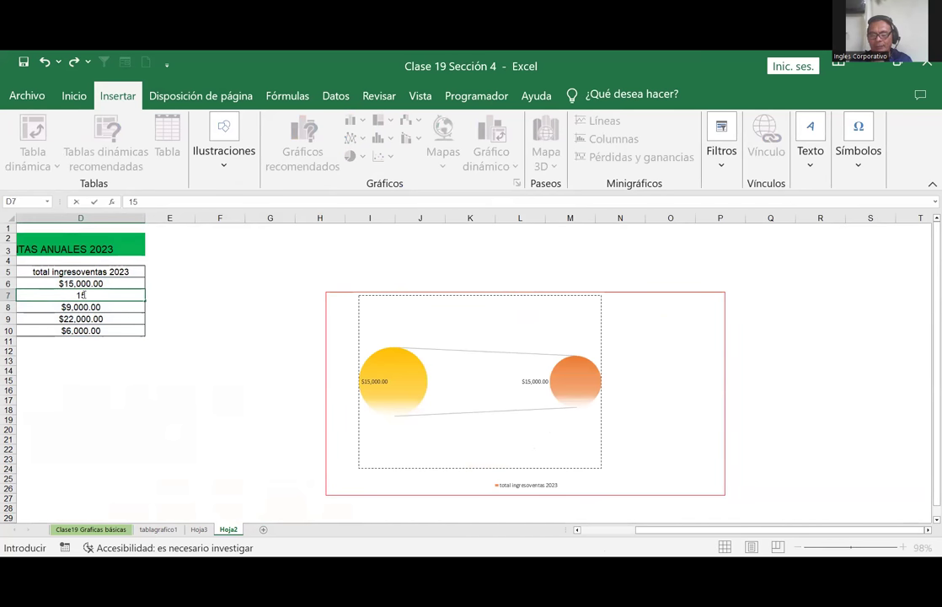
{"action": "type", "text": "000"}
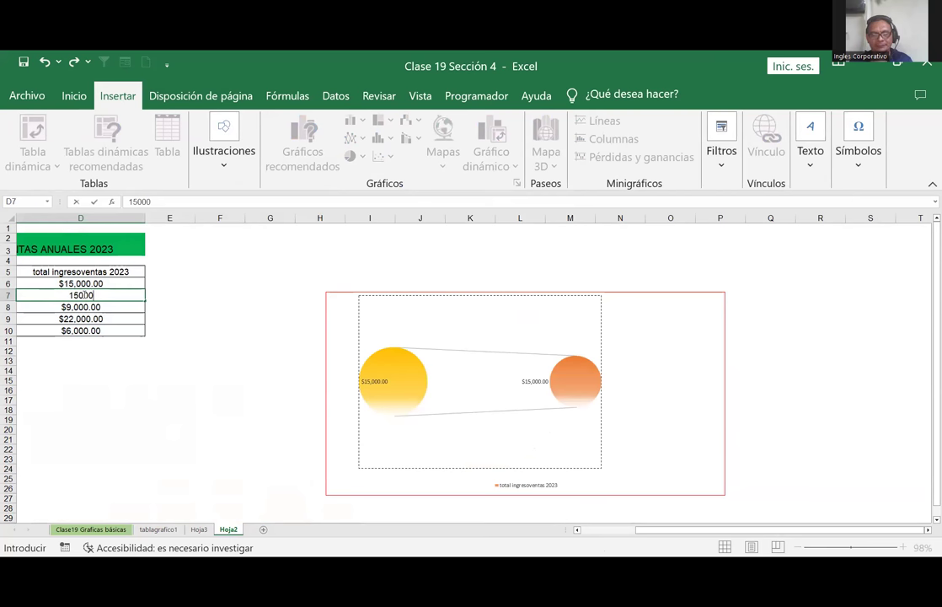
{"action": "key", "text": "Return"}
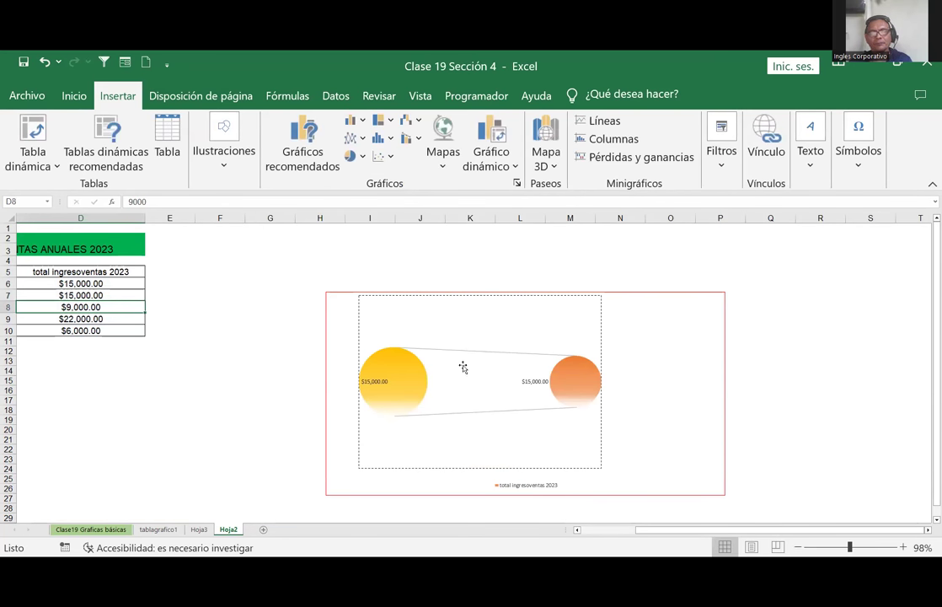
{"action": "left_click", "coordinate": [462, 365]}
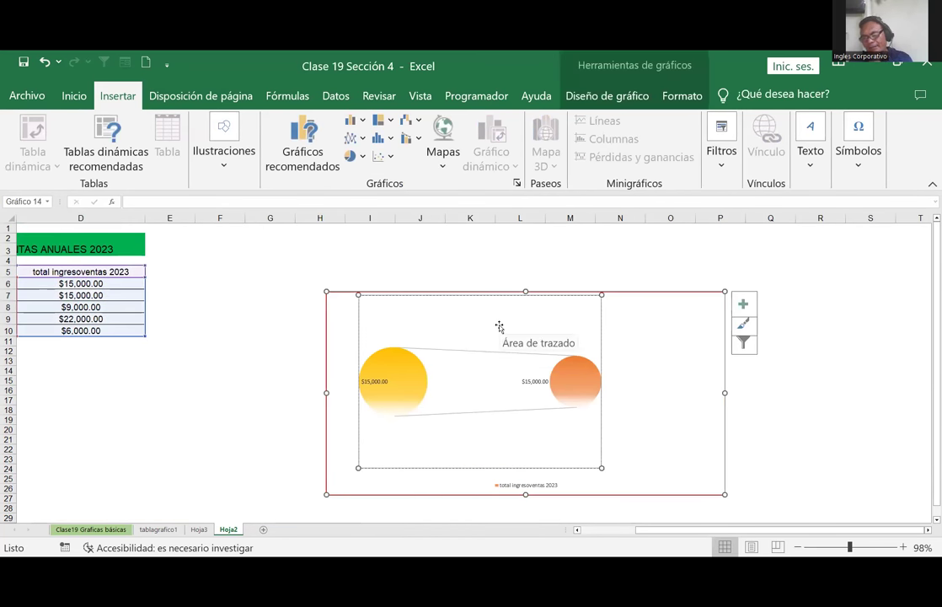
{"action": "left_click", "coordinate": [618, 297]}
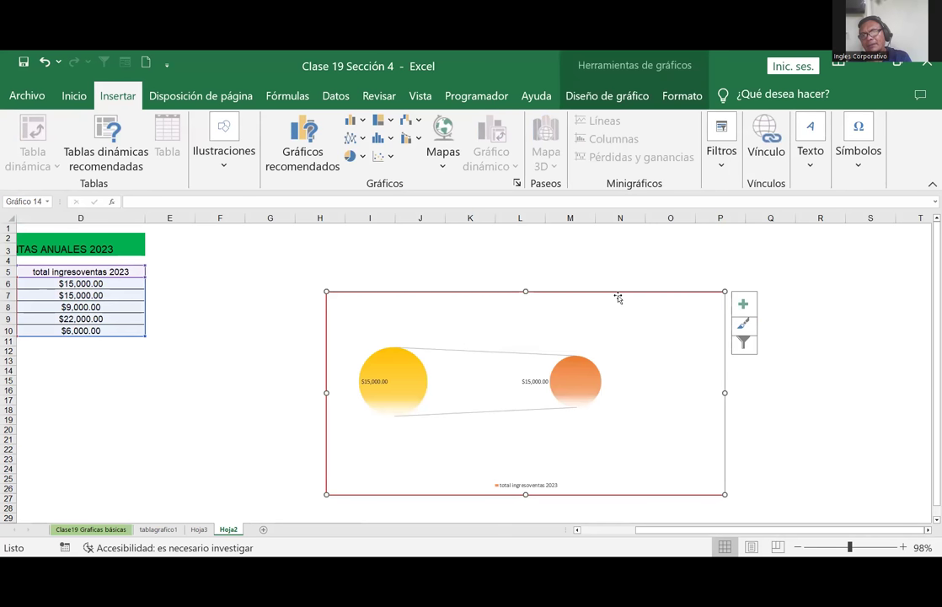
{"action": "key", "text": "Delete"}
{"action": "left_click", "coordinate": [646, 290]}
Insert a 3D pie chart with no data selected, then delete the empty chart
{"action": "left_click", "coordinate": [219, 371]}
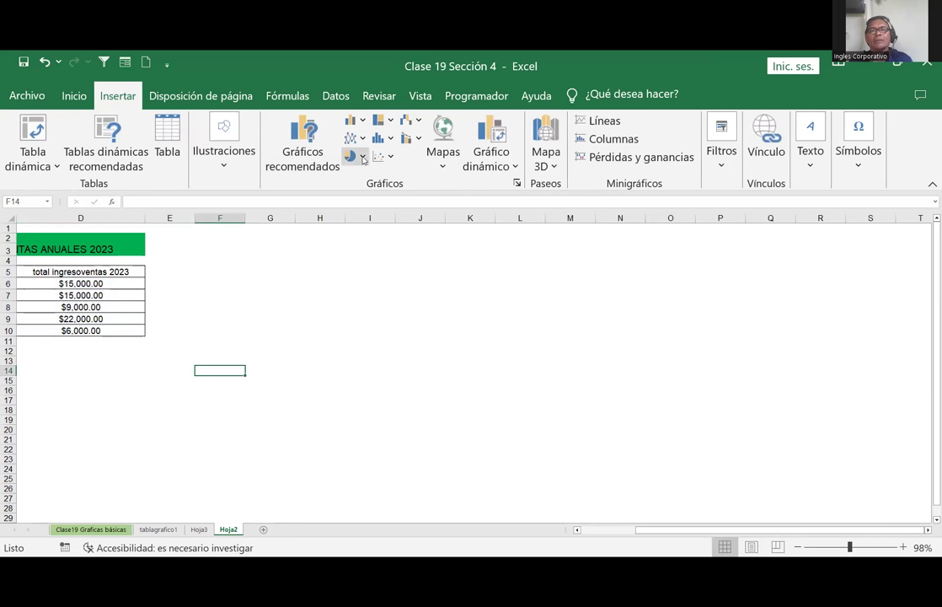
{"action": "left_click", "coordinate": [362, 158]}
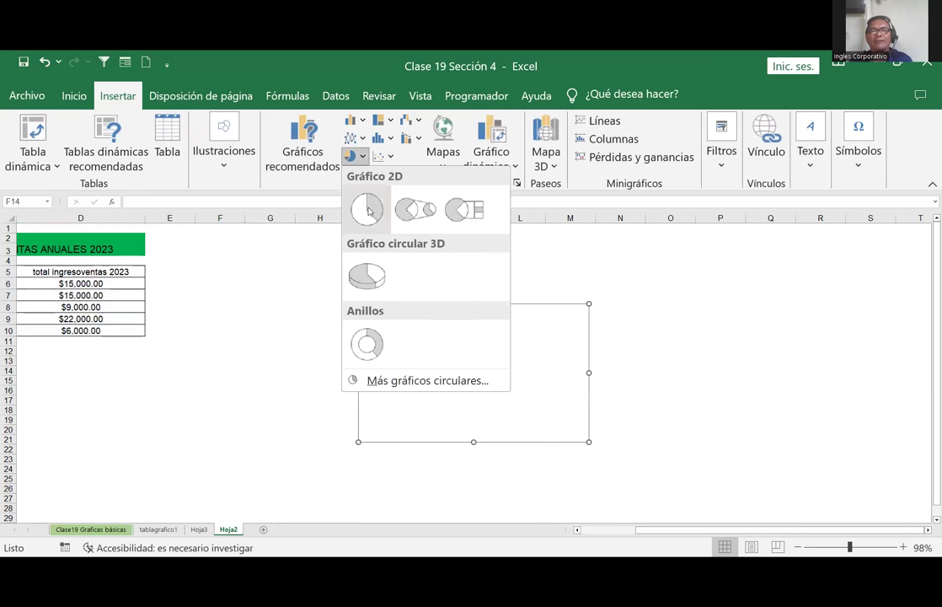
{"action": "left_click", "coordinate": [361, 282]}
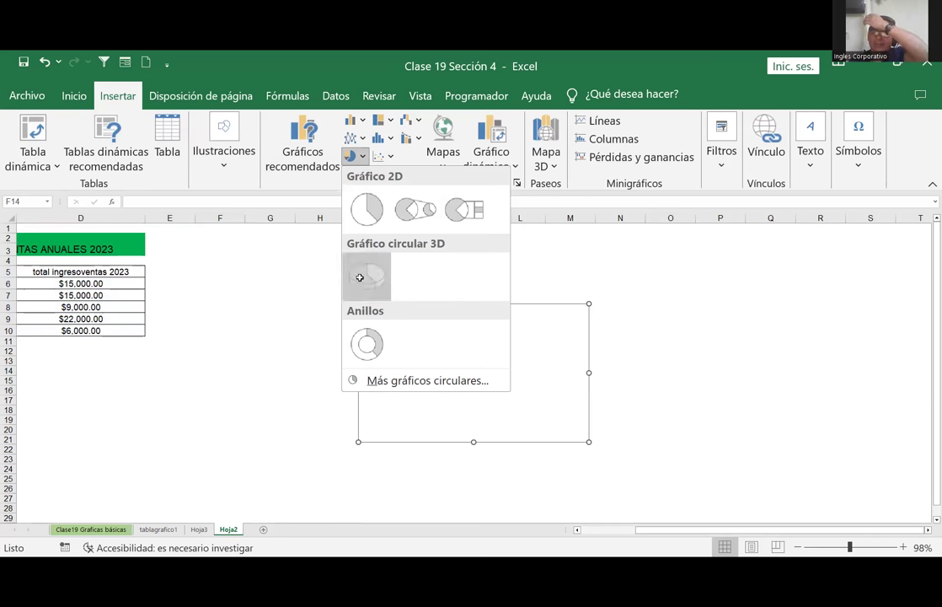
{"action": "left_click_drag", "start_coordinate": [358, 374], "coordinate": [321, 382]}
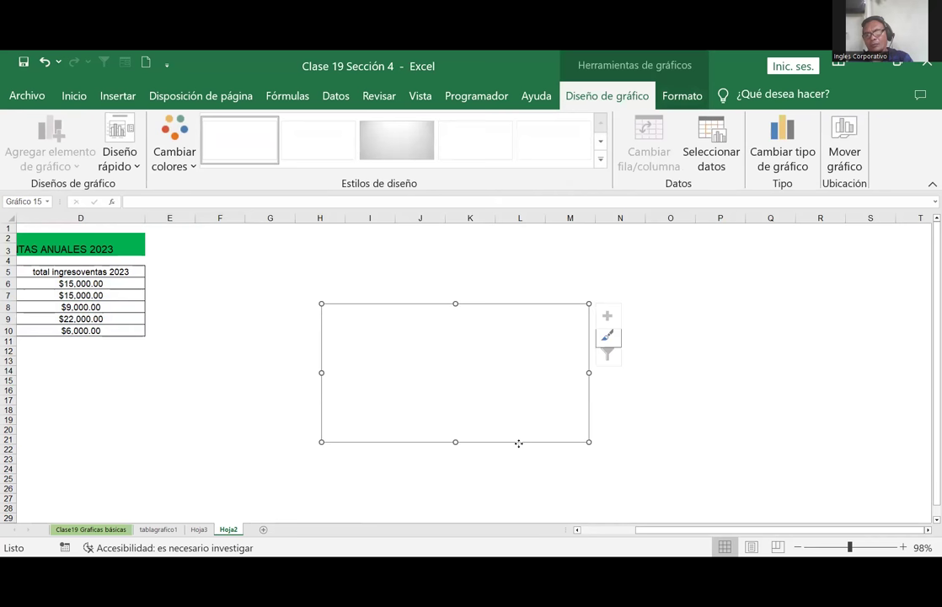
{"action": "key", "text": "Delete"}
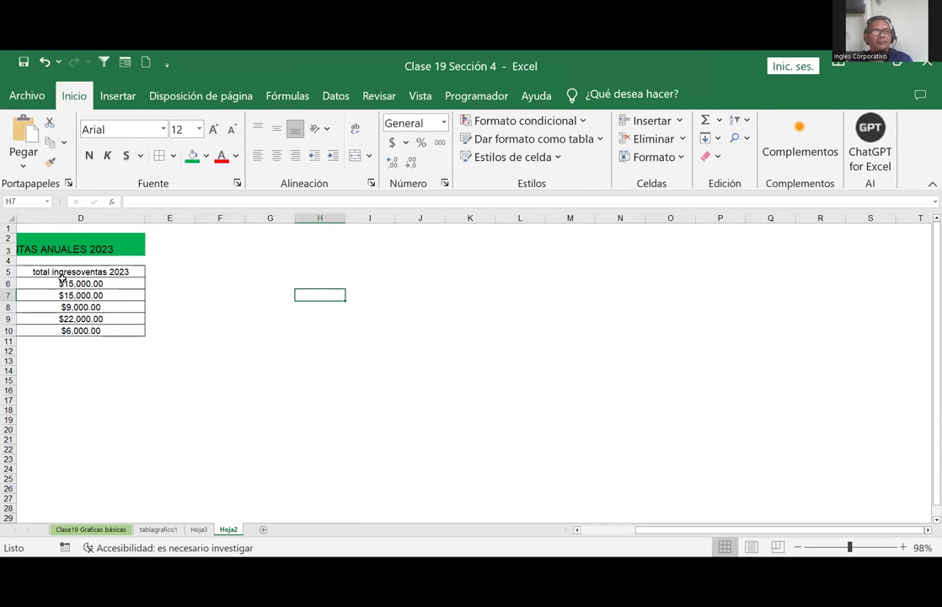
Select the branches and sales totals in C5:D10 and insert a 3D pie chart
{"action": "left_click", "coordinate": [61, 274]}
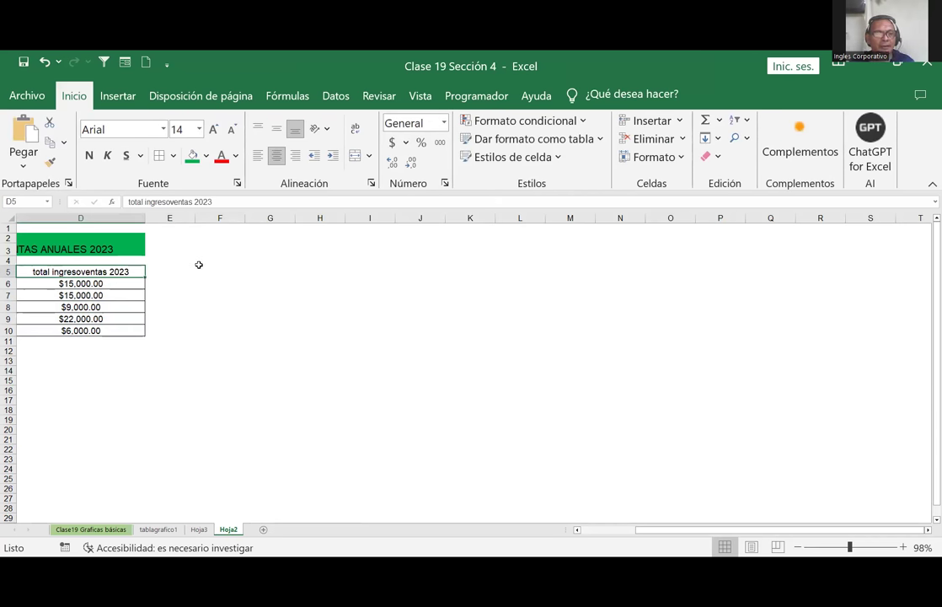
{"action": "left_click_drag", "start_coordinate": [641, 535], "coordinate": [587, 534]}
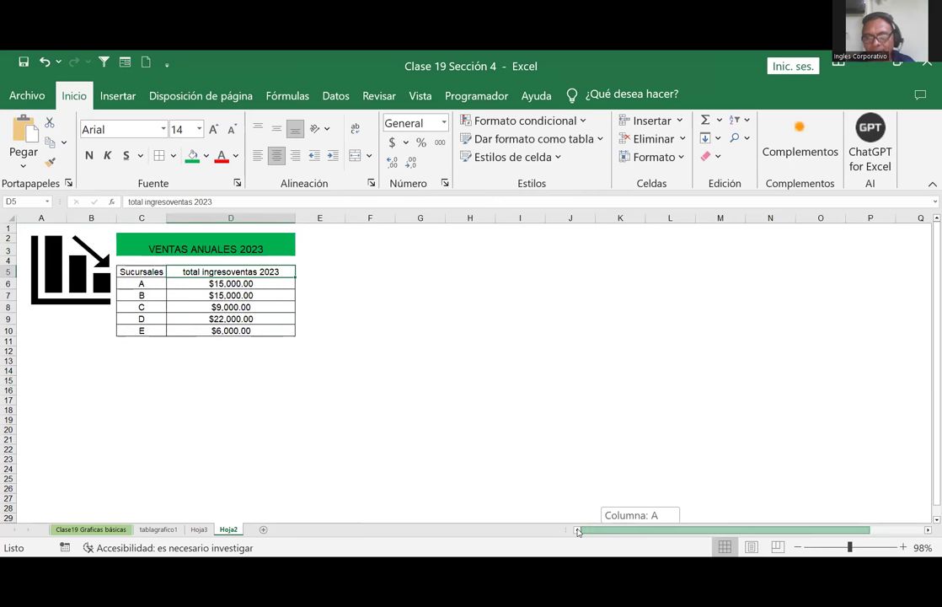
{"action": "left_click_drag", "start_coordinate": [128, 271], "coordinate": [251, 330]}
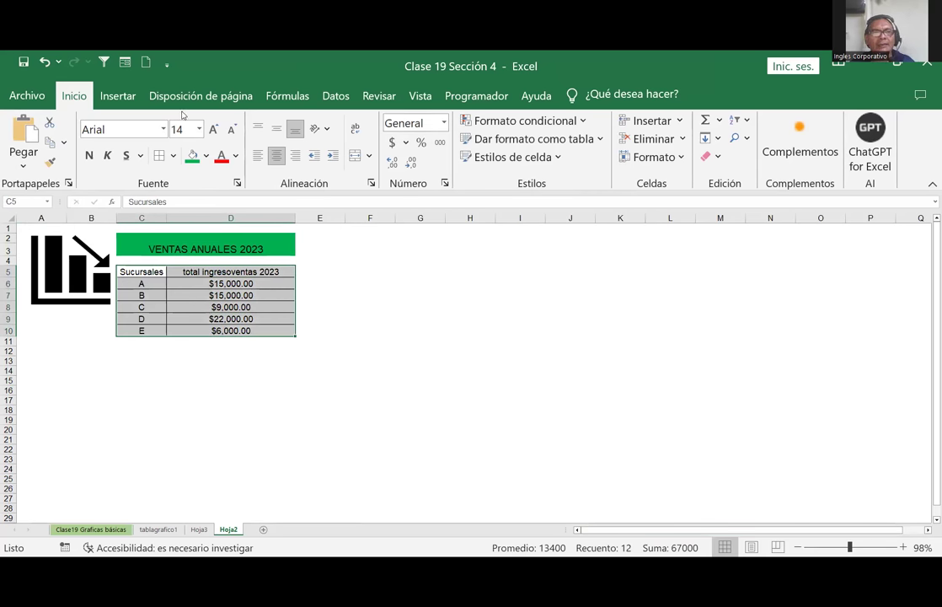
{"action": "left_click", "coordinate": [120, 96]}
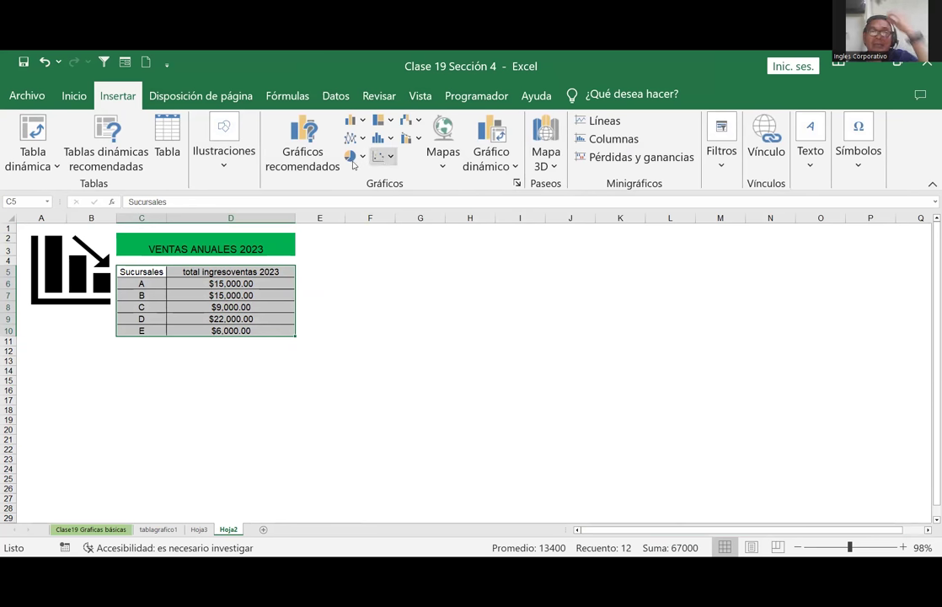
{"action": "left_click", "coordinate": [362, 158]}
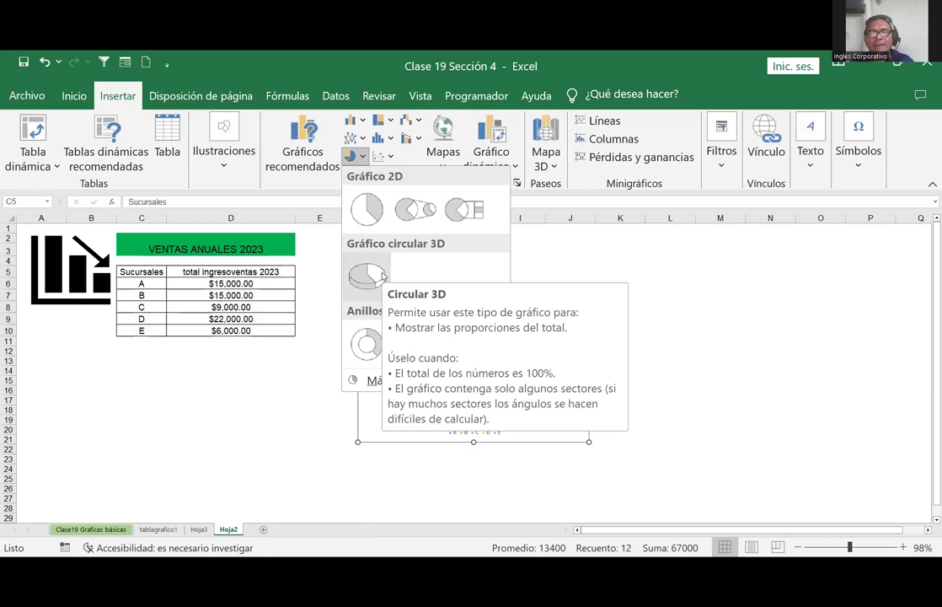
{"action": "left_click", "coordinate": [367, 275]}
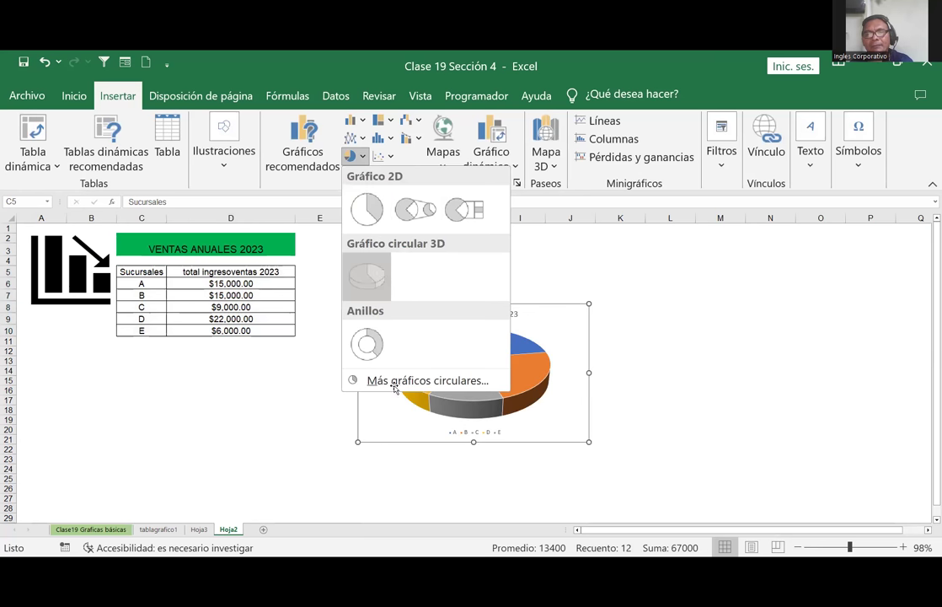
Make the pie chart wider and taller, and move it to the right of the table
{"action": "left_click_drag", "start_coordinate": [246, 395], "coordinate": [246, 395]}
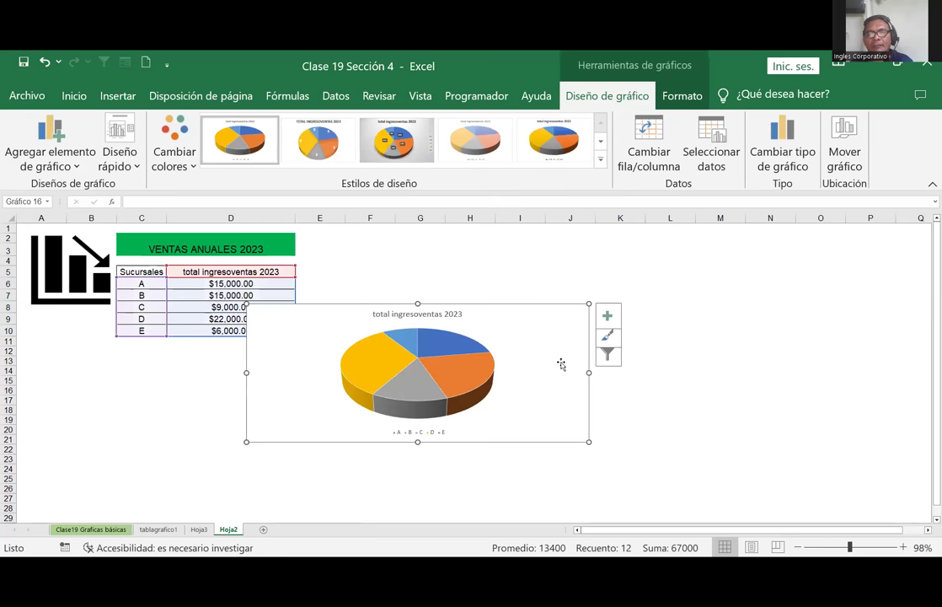
{"action": "left_click_drag", "start_coordinate": [589, 372], "coordinate": [714, 372]}
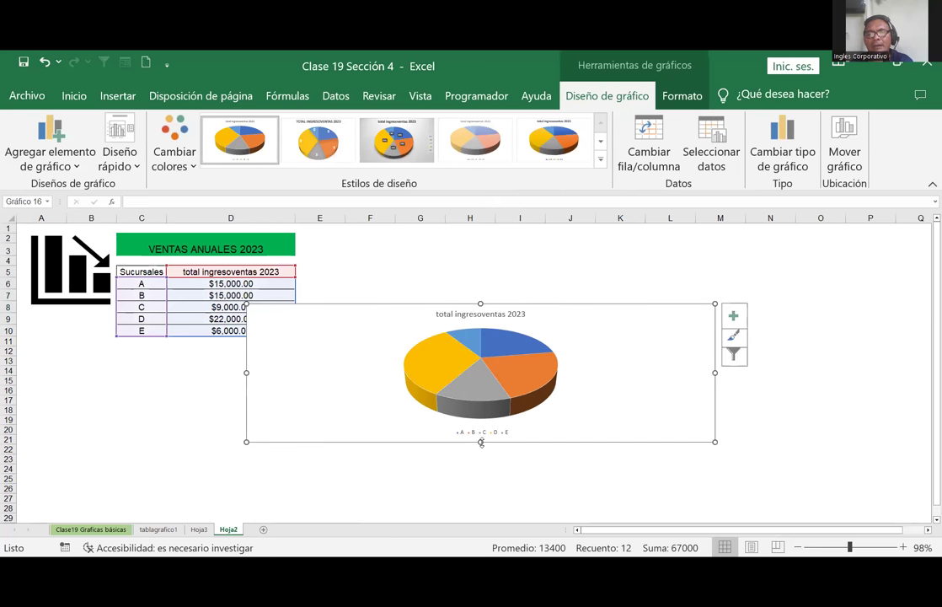
{"action": "left_click_drag", "start_coordinate": [481, 441], "coordinate": [480, 501]}
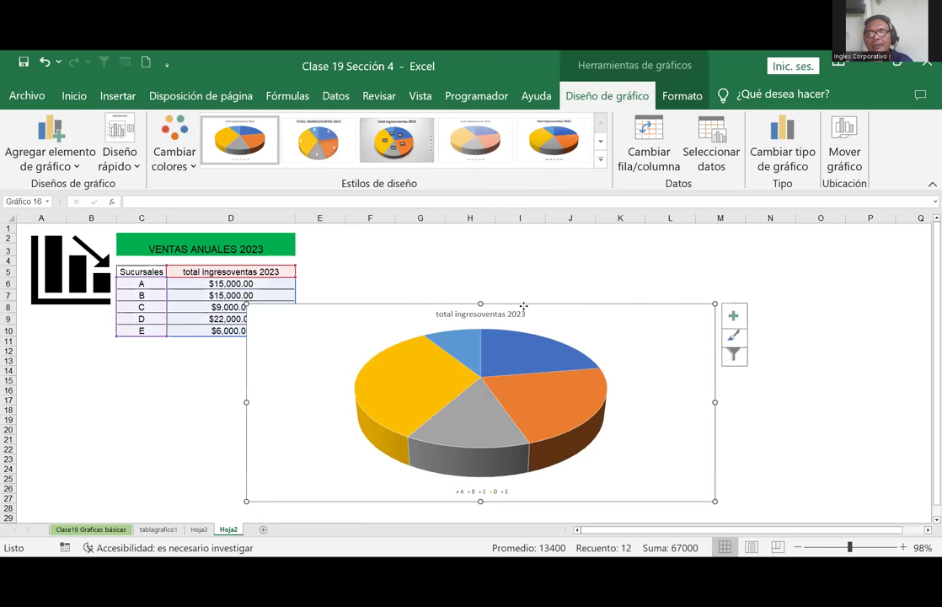
{"action": "left_click_drag", "start_coordinate": [521, 297], "coordinate": [623, 255]}
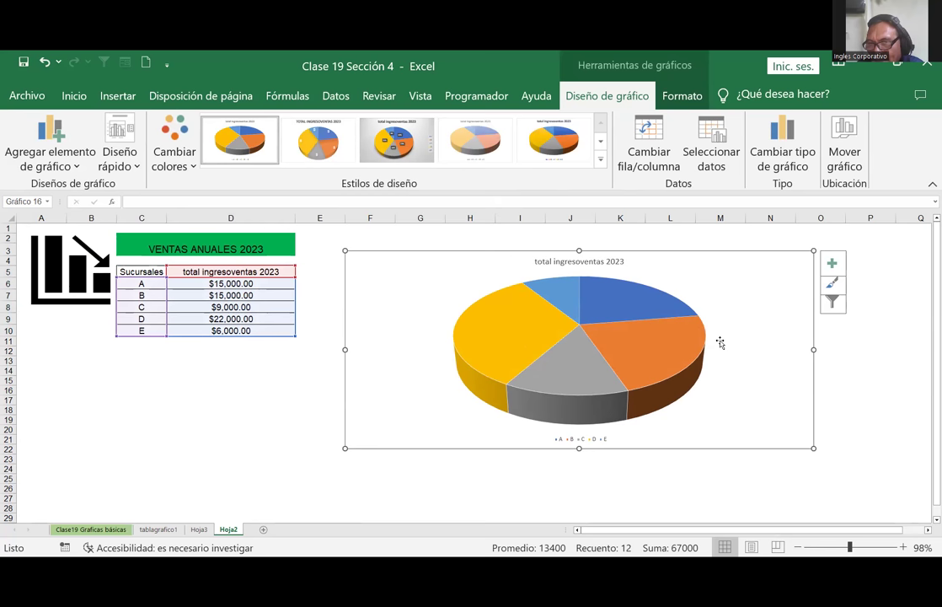
{"action": "left_click", "coordinate": [498, 339]}
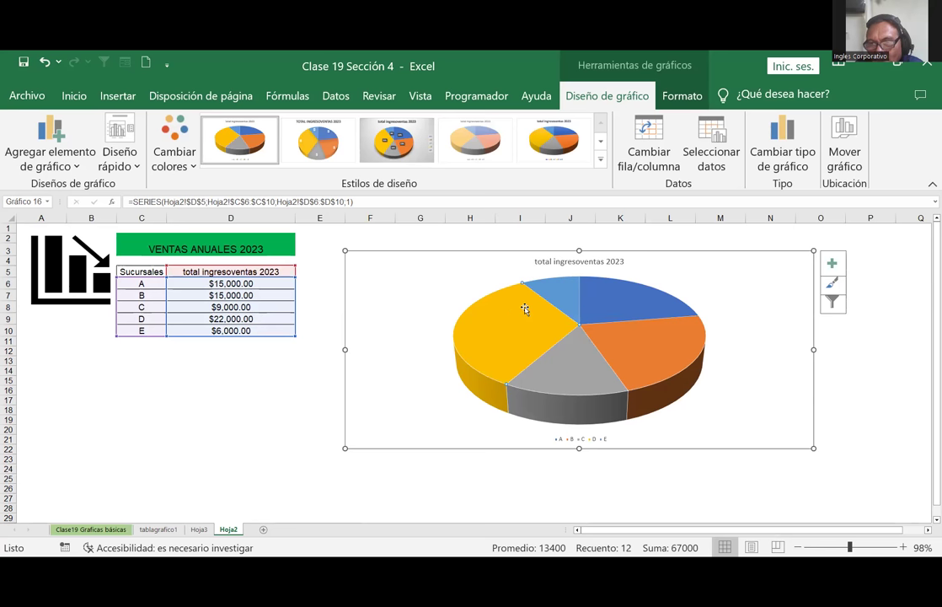
Add a data label to the yellow slice and enlarge the $22,000.00 label to size 16
{"action": "right_click", "coordinate": [526, 311]}
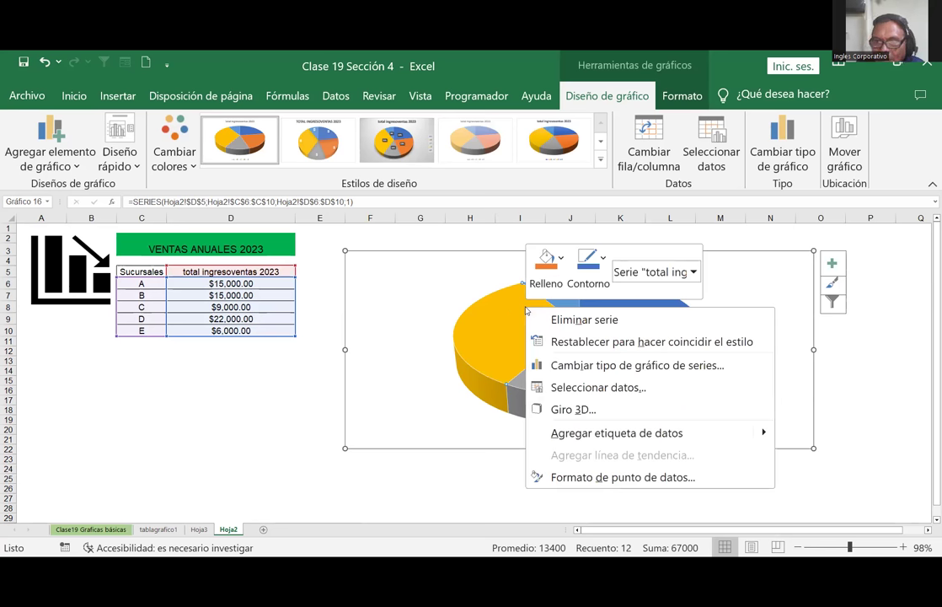
{"action": "left_click", "coordinate": [627, 434]}
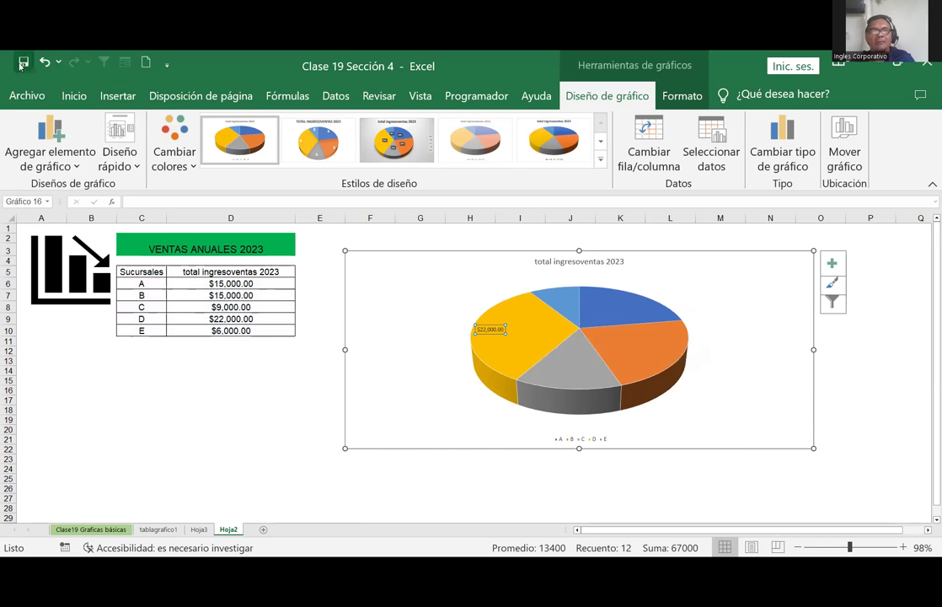
{"action": "left_click", "coordinate": [74, 95]}
{"action": "left_click", "coordinate": [213, 131]}
{"action": "left_click", "coordinate": [213, 131]}
{"action": "left_click", "coordinate": [213, 130]}
{"action": "left_click", "coordinate": [213, 131]}
{"action": "left_click", "coordinate": [214, 130]}
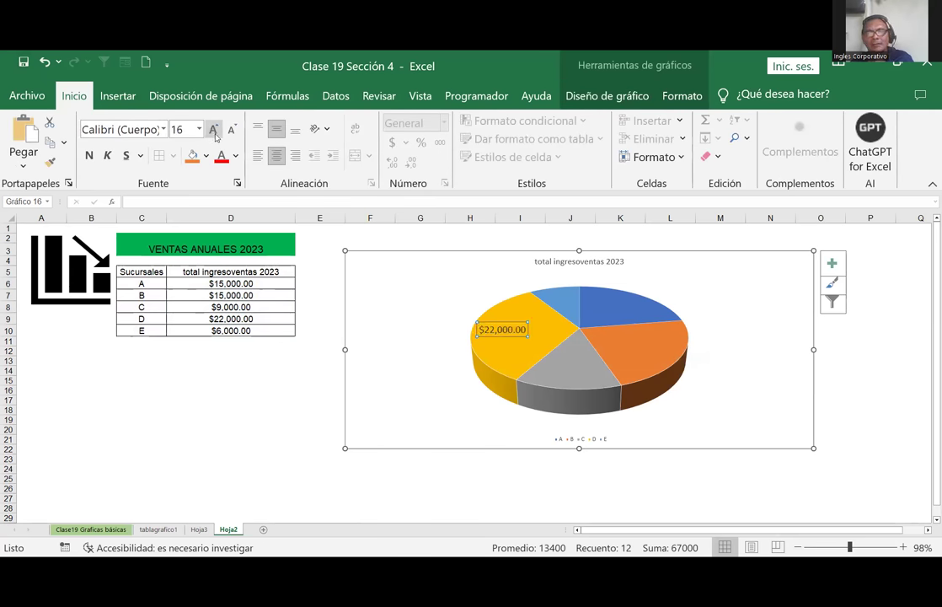
{"action": "left_click", "coordinate": [434, 329]}
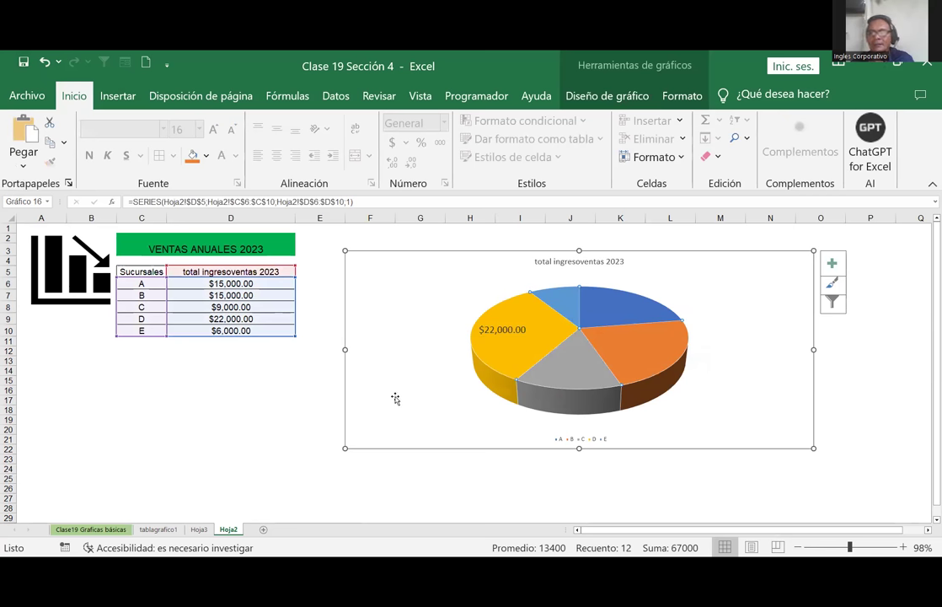
Add data labels to the light-blue, blue and orange slices, then select all the labels
{"action": "right_click", "coordinate": [557, 305]}
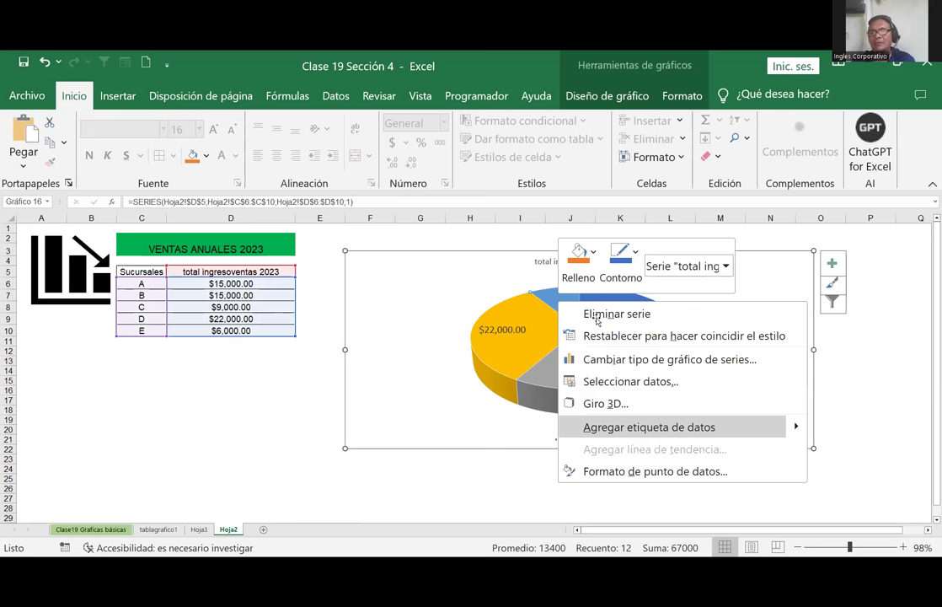
{"action": "left_click", "coordinate": [630, 427]}
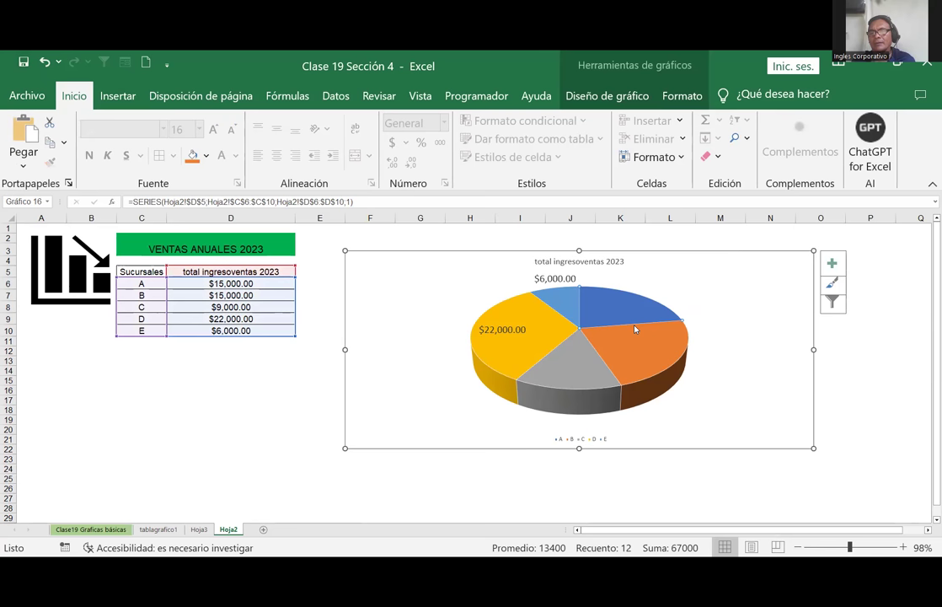
{"action": "right_click", "coordinate": [633, 328]}
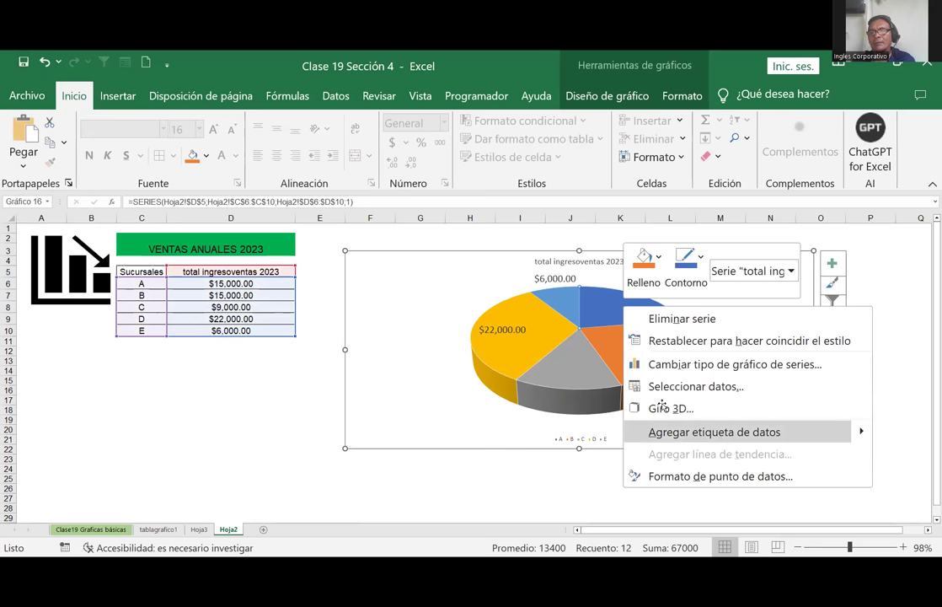
{"action": "left_click", "coordinate": [691, 431]}
{"action": "right_click", "coordinate": [659, 360]}
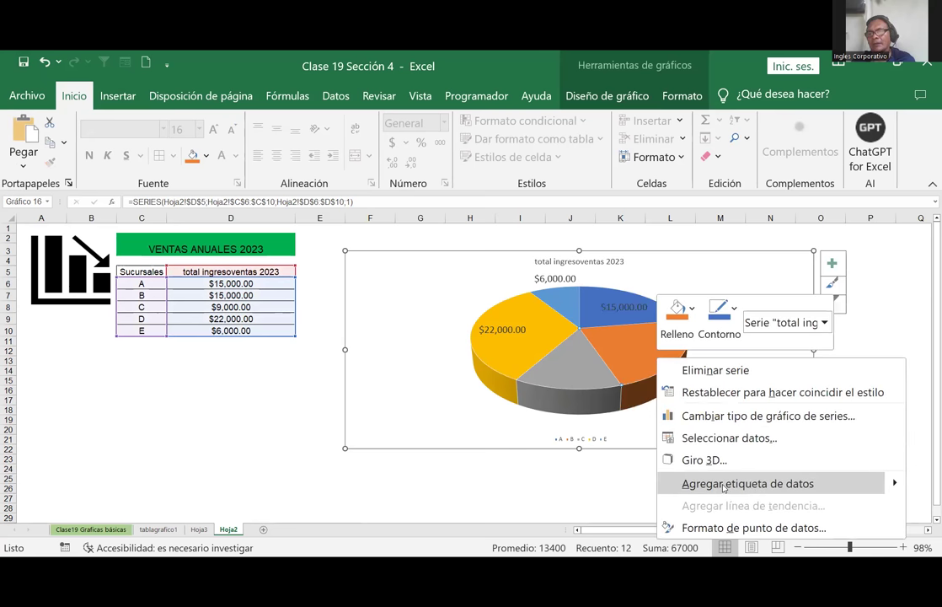
{"action": "left_click", "coordinate": [723, 484]}
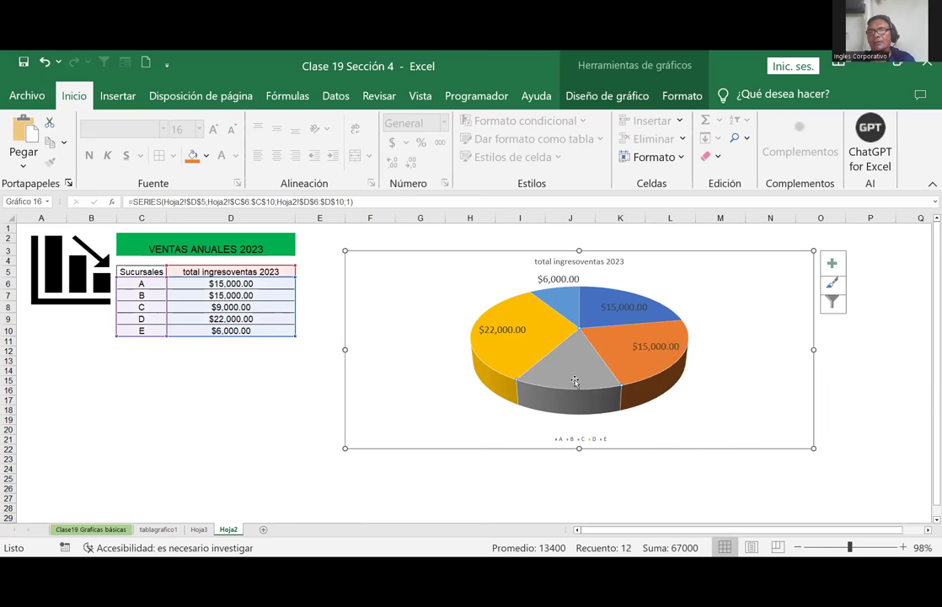
{"action": "right_click", "coordinate": [576, 385]}
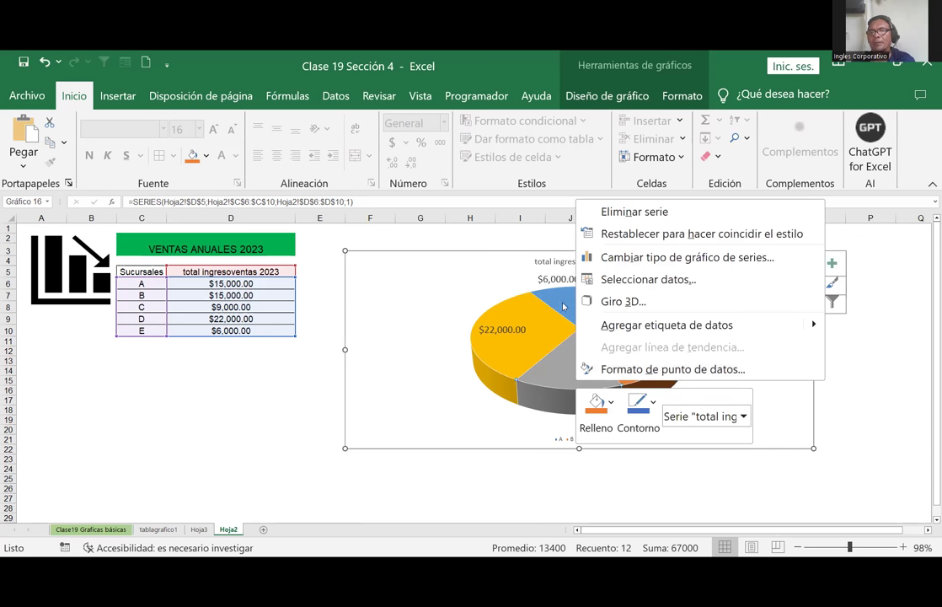
{"action": "right_click", "coordinate": [563, 372]}
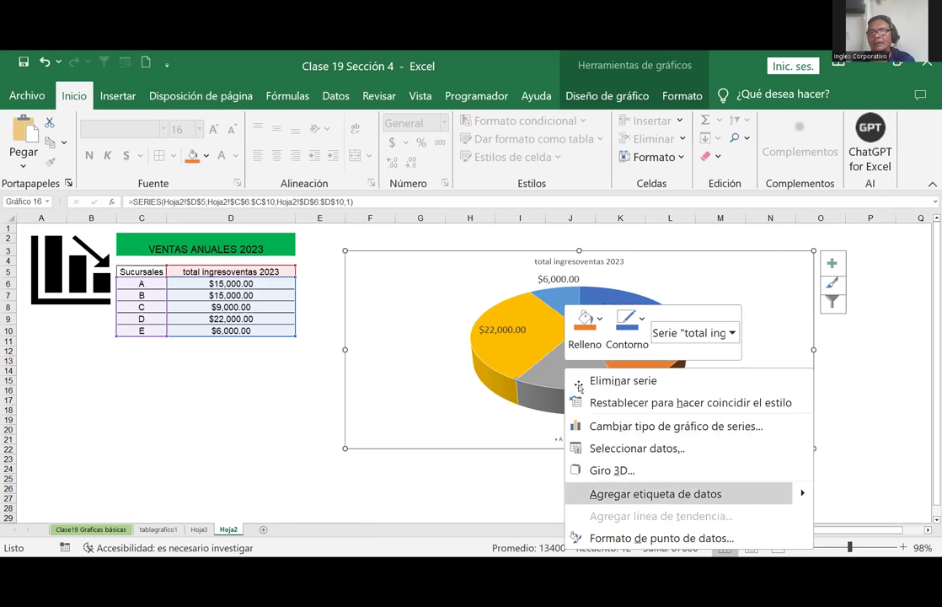
{"action": "key", "text": "Escape"}
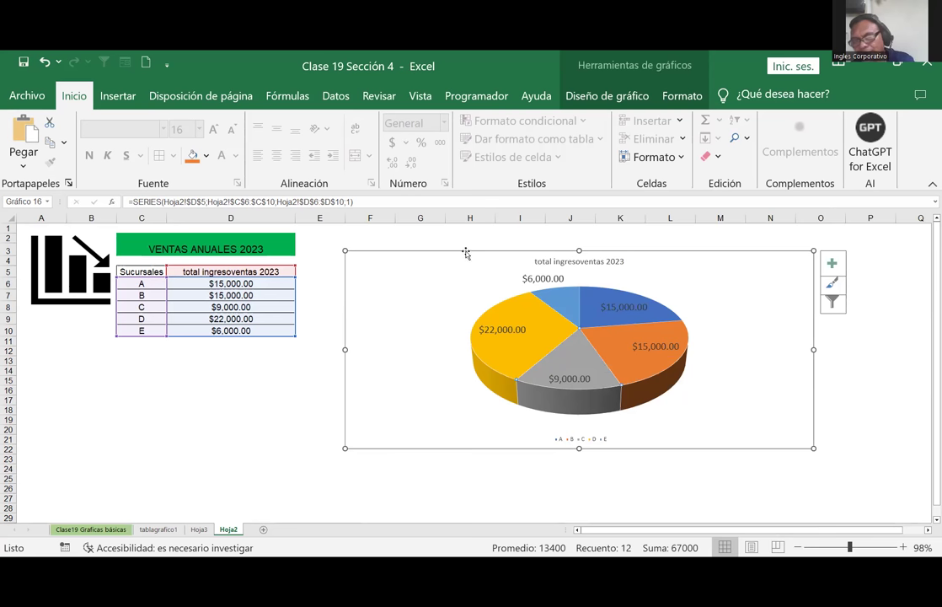
{"action": "left_click", "coordinate": [540, 281]}
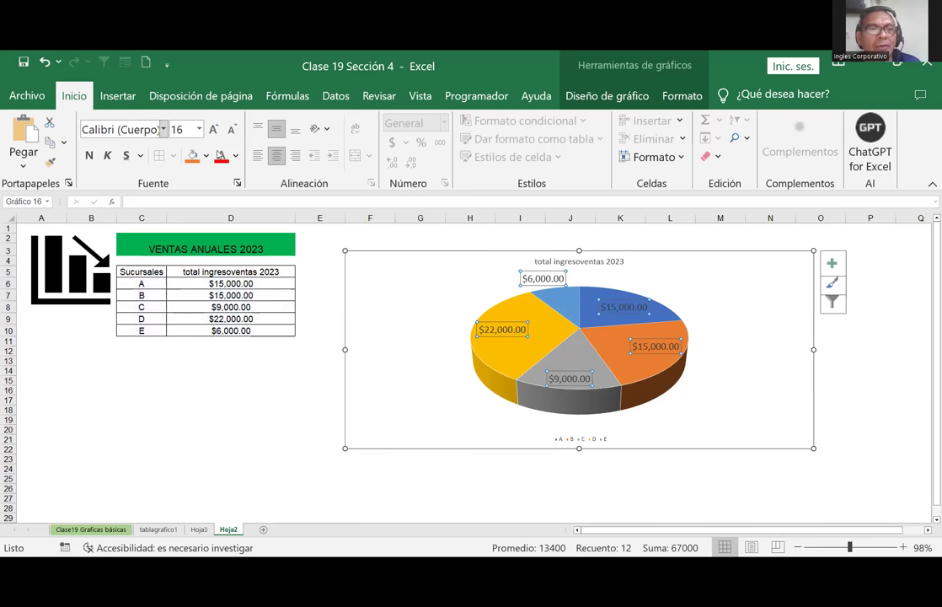
Set the pie chart's data labels to font size 20
{"action": "left_click", "coordinate": [213, 129]}
{"action": "left_click", "coordinate": [213, 129]}
{"action": "left_click", "coordinate": [424, 313]}
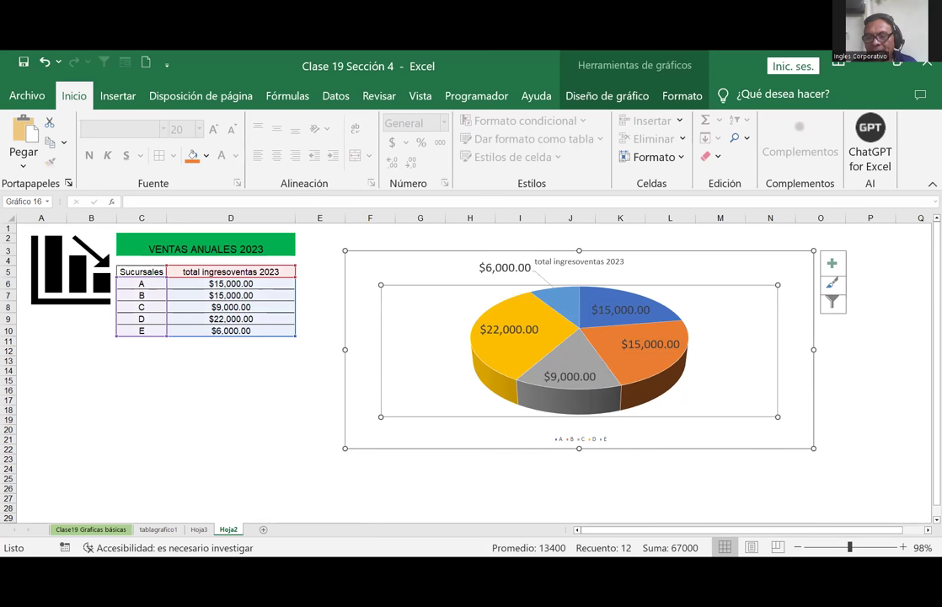
{"action": "key", "text": "alt+Tab"}
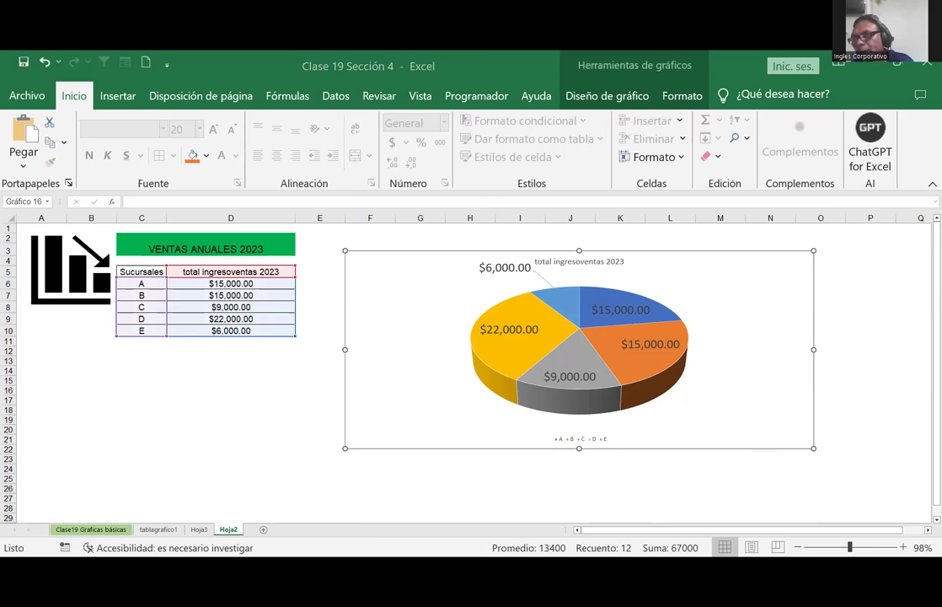
Make the pie chart taller, narrow it from the right side, and reselect the data labels
{"action": "left_click", "coordinate": [709, 361]}
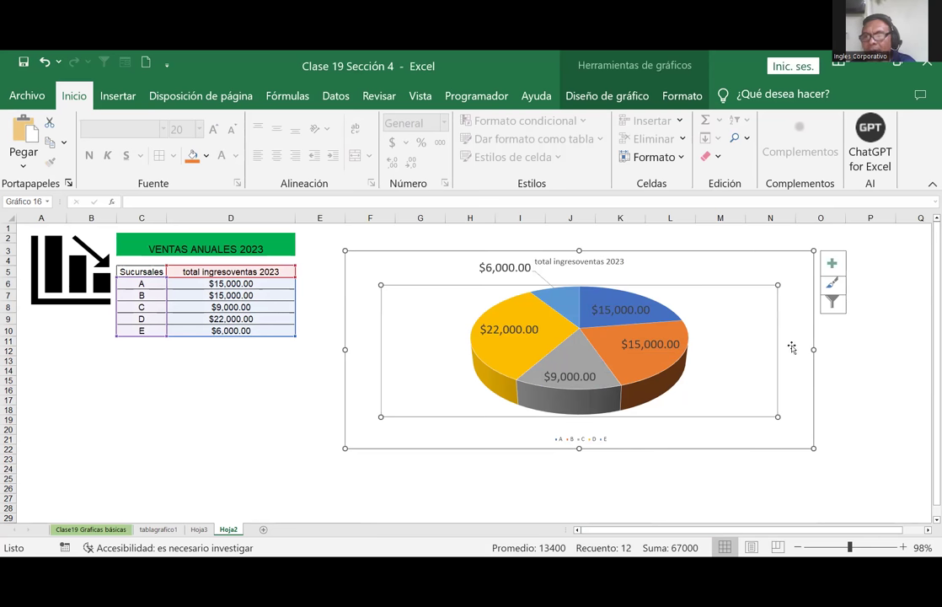
{"action": "left_click_drag", "start_coordinate": [575, 449], "coordinate": [576, 499]}
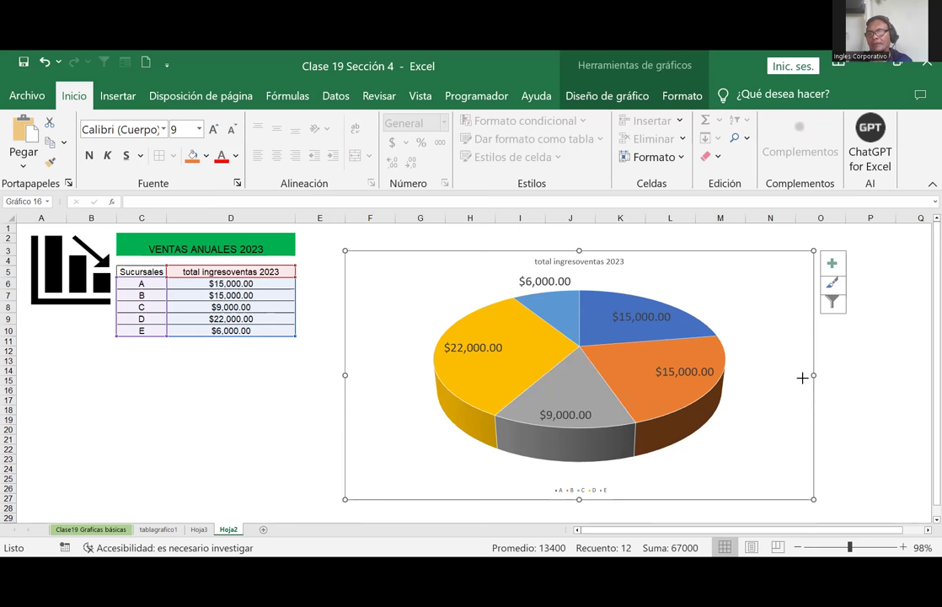
{"action": "left_click_drag", "start_coordinate": [812, 376], "coordinate": [739, 379]}
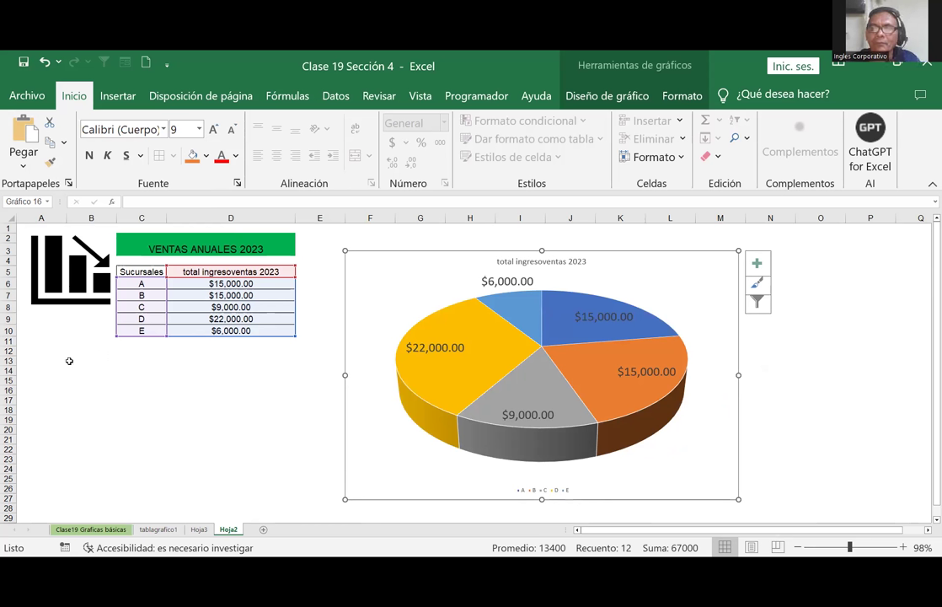
{"action": "left_click", "coordinate": [502, 284]}
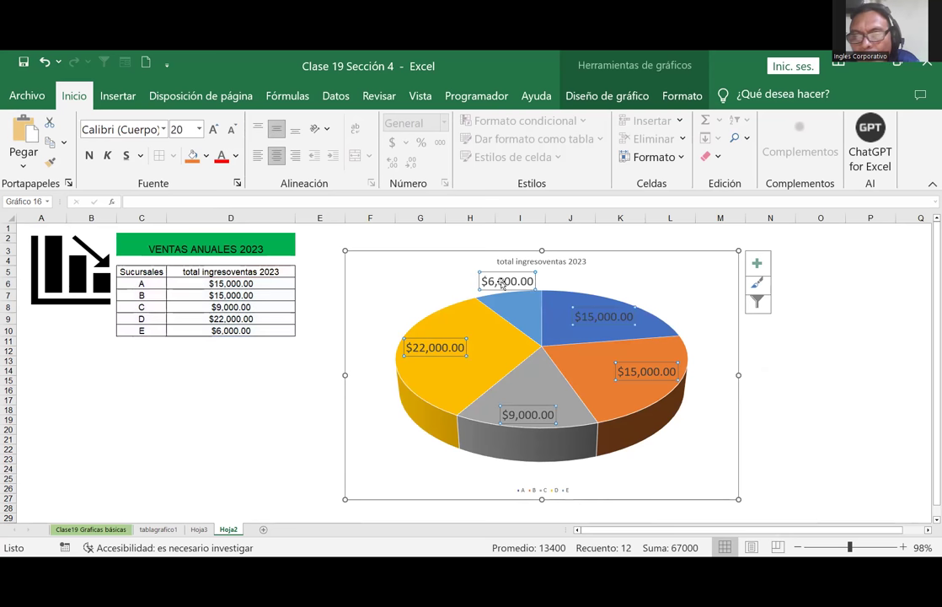
Switch to the tablagrafico1 sheet and select the article names and purchase prices in D4:E23
{"action": "left_click", "coordinate": [160, 529]}
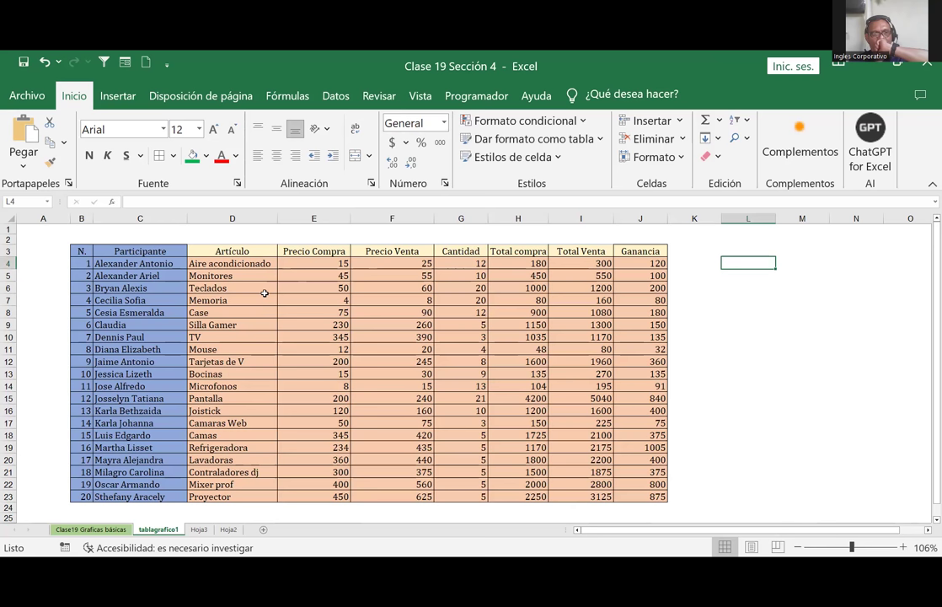
{"action": "scroll", "coordinate": [232, 421], "scroll_direction": "down", "scroll_amount": 1}
{"action": "scroll", "coordinate": [206, 368], "scroll_direction": "up", "scroll_amount": 1}
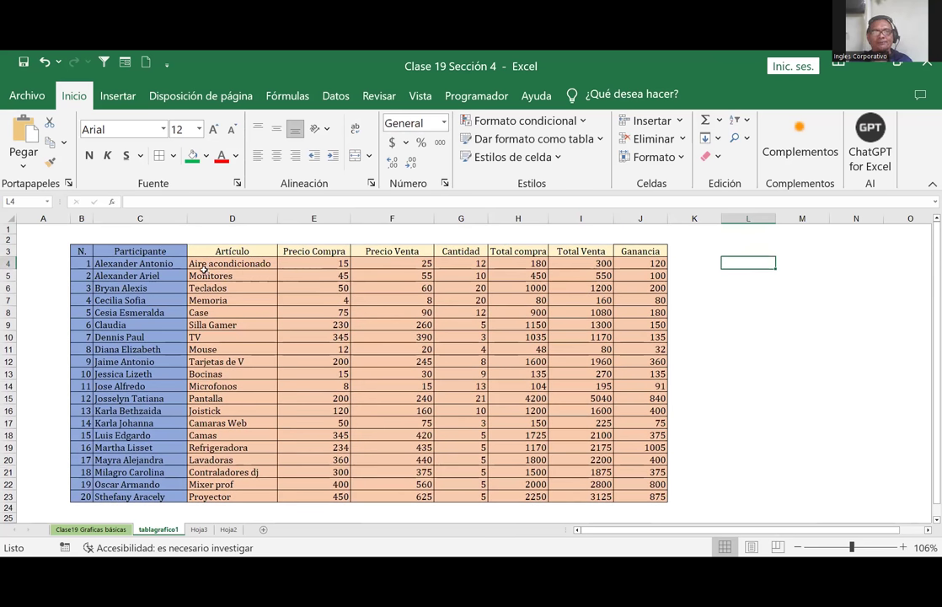
{"action": "left_click", "coordinate": [199, 262]}
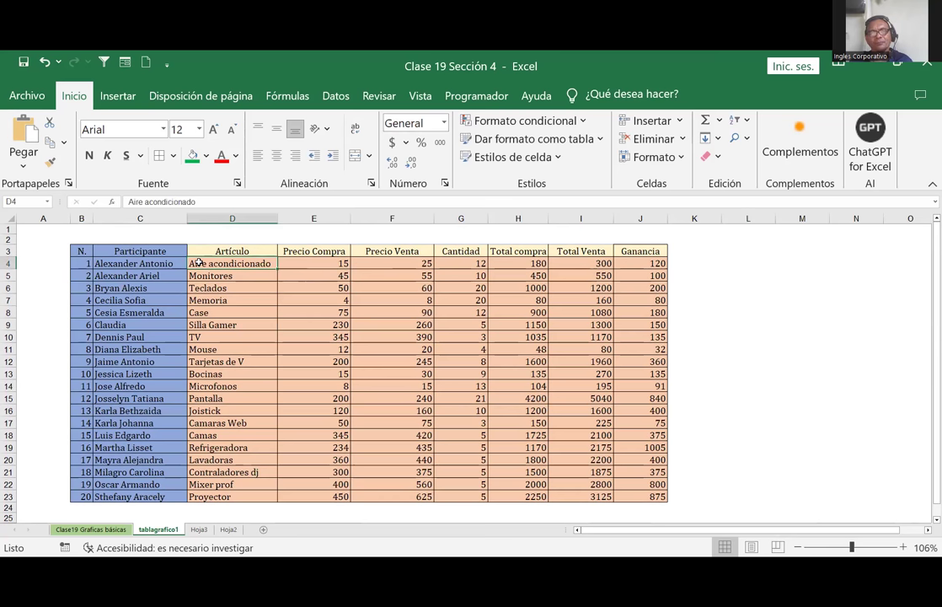
{"action": "left_click_drag", "start_coordinate": [199, 262], "coordinate": [339, 498]}
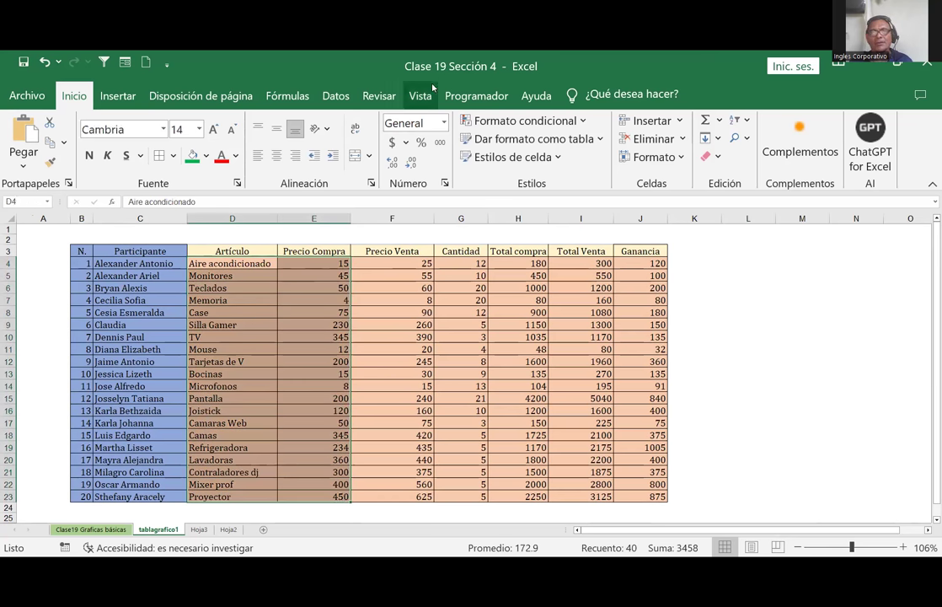
Reselect Artículo and Precio Compra with their headers as D3:E23
{"action": "left_click", "coordinate": [119, 97]}
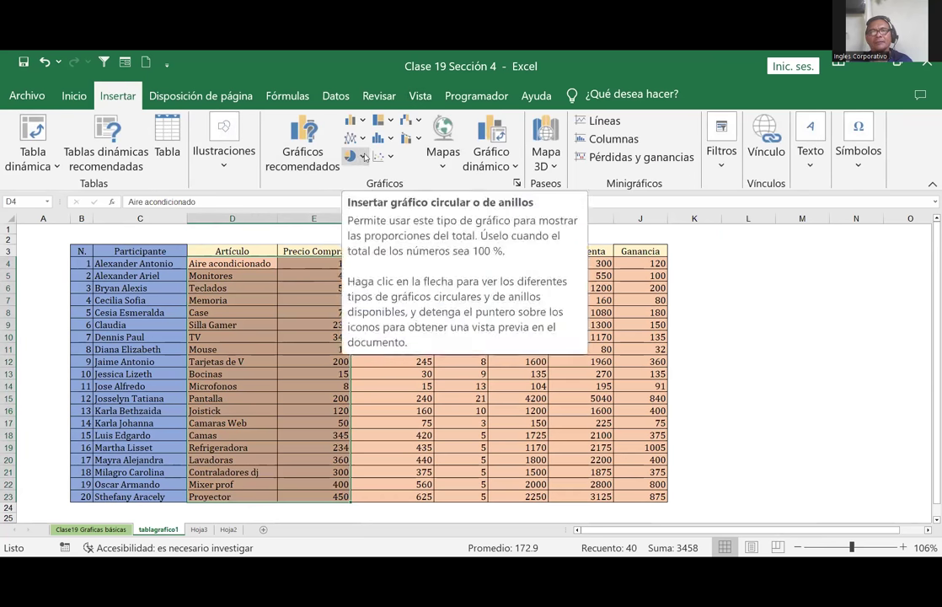
{"action": "left_click", "coordinate": [364, 157]}
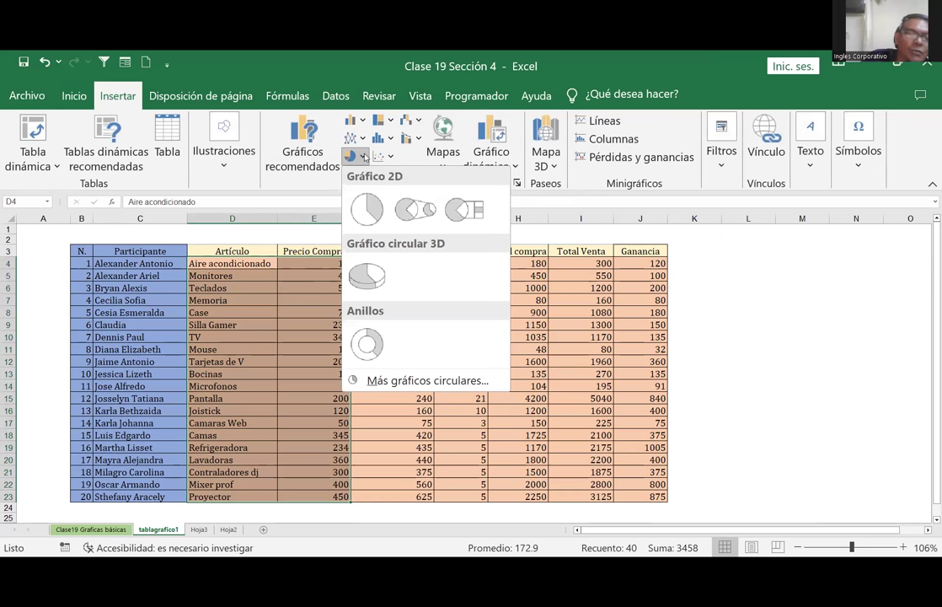
{"action": "left_click", "coordinate": [364, 157]}
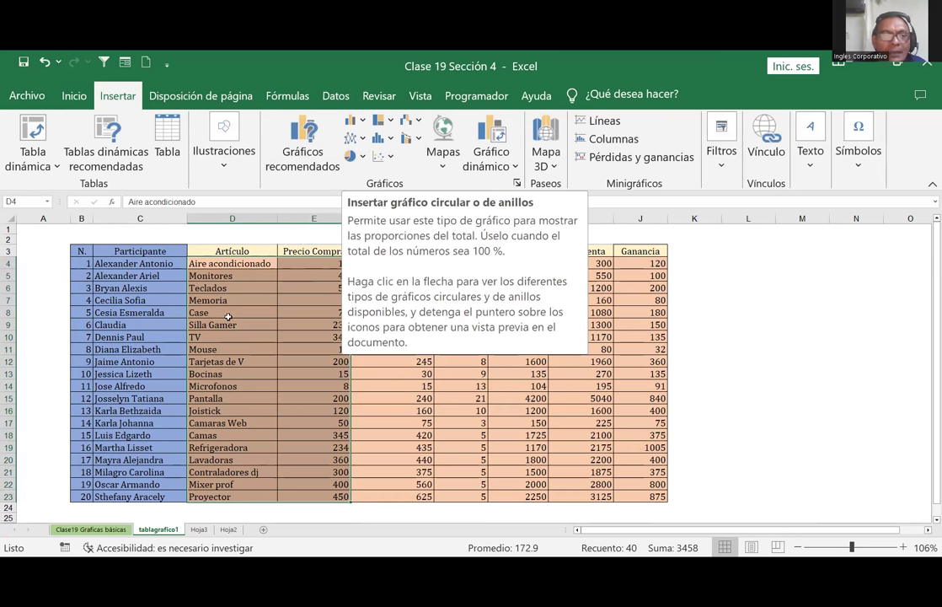
{"action": "left_click", "coordinate": [392, 300]}
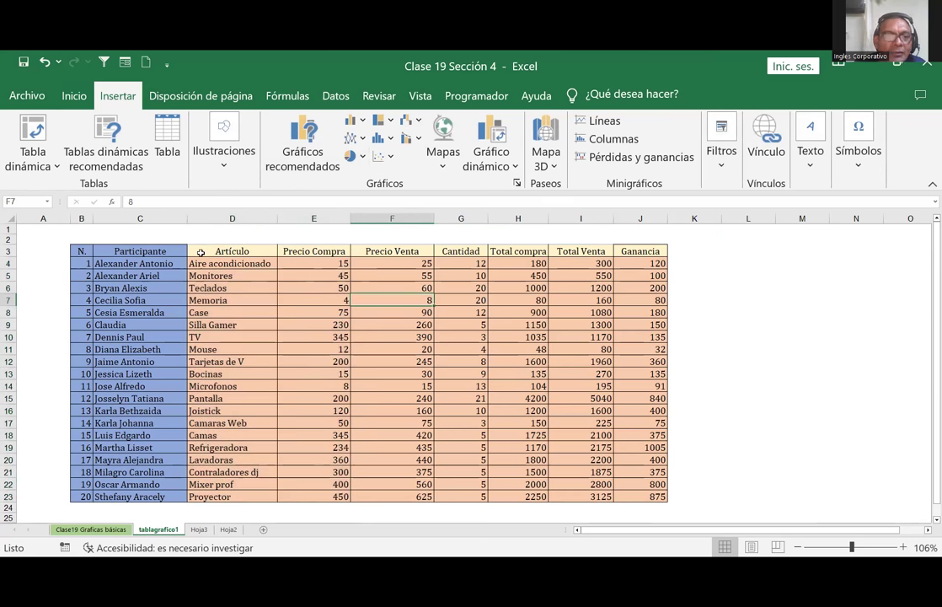
{"action": "left_click_drag", "start_coordinate": [200, 253], "coordinate": [311, 495]}
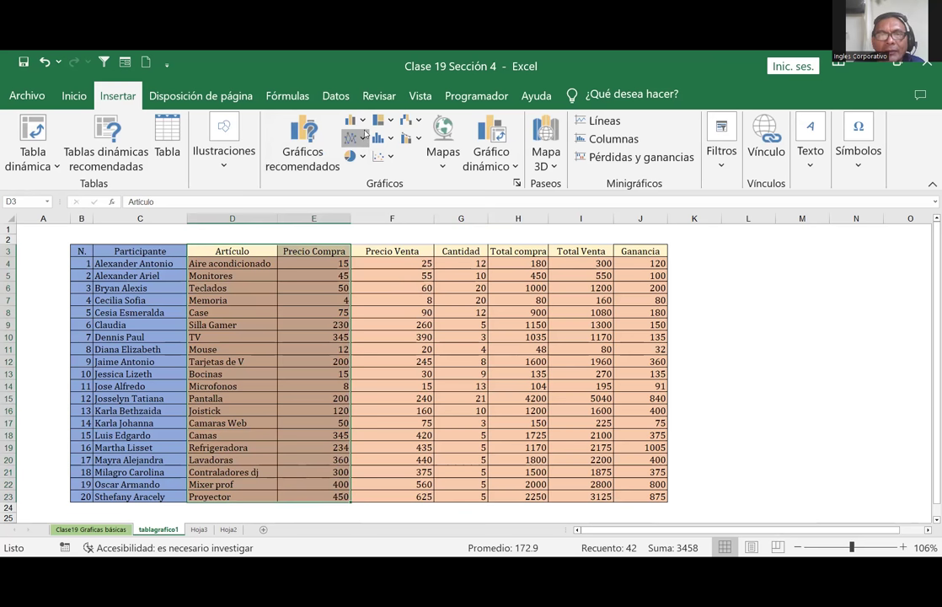
Insert a 3D clustered column chart of the selected purchase prices
{"action": "left_click", "coordinate": [363, 136]}
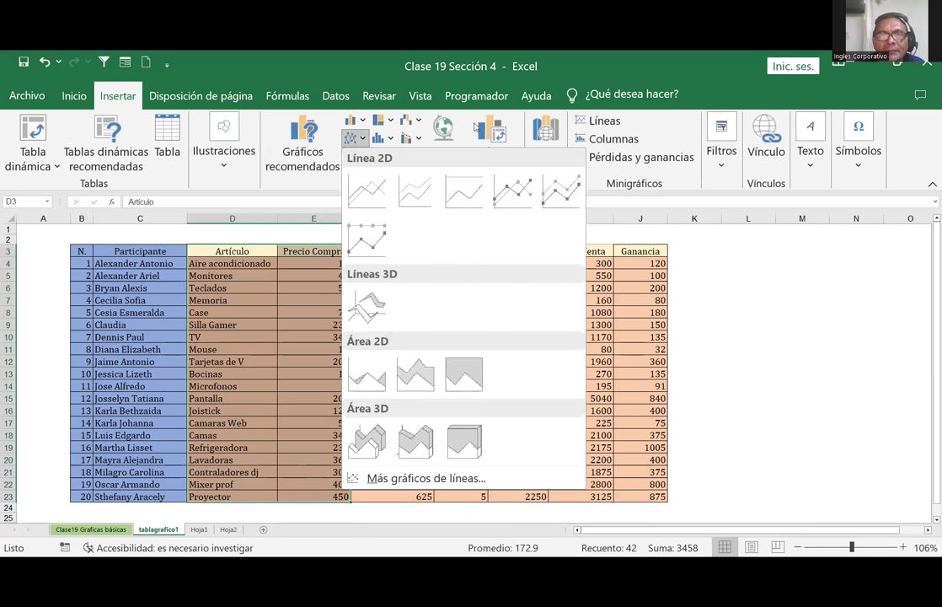
{"action": "left_click", "coordinate": [363, 122]}
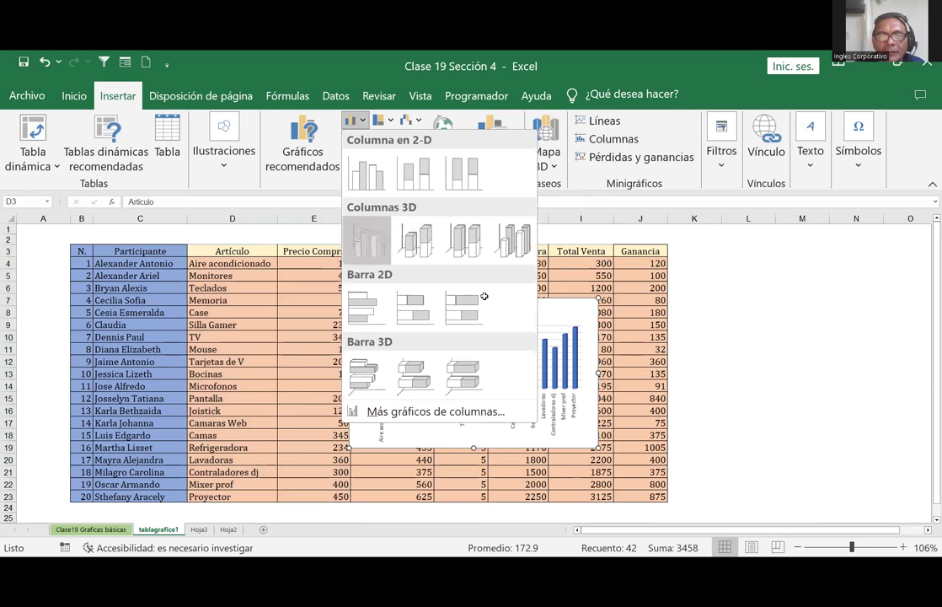
{"action": "left_click", "coordinate": [366, 244]}
Enlarge the column chart to span from column D to K and from row 1 to 23
{"action": "left_click_drag", "start_coordinate": [431, 295], "coordinate": [354, 272]}
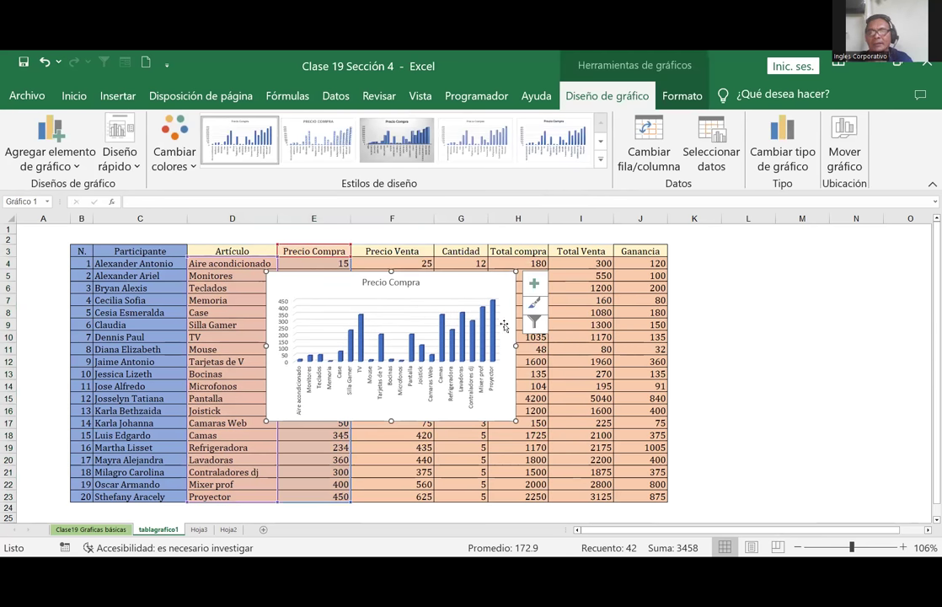
{"action": "left_click_drag", "start_coordinate": [520, 345], "coordinate": [732, 346]}
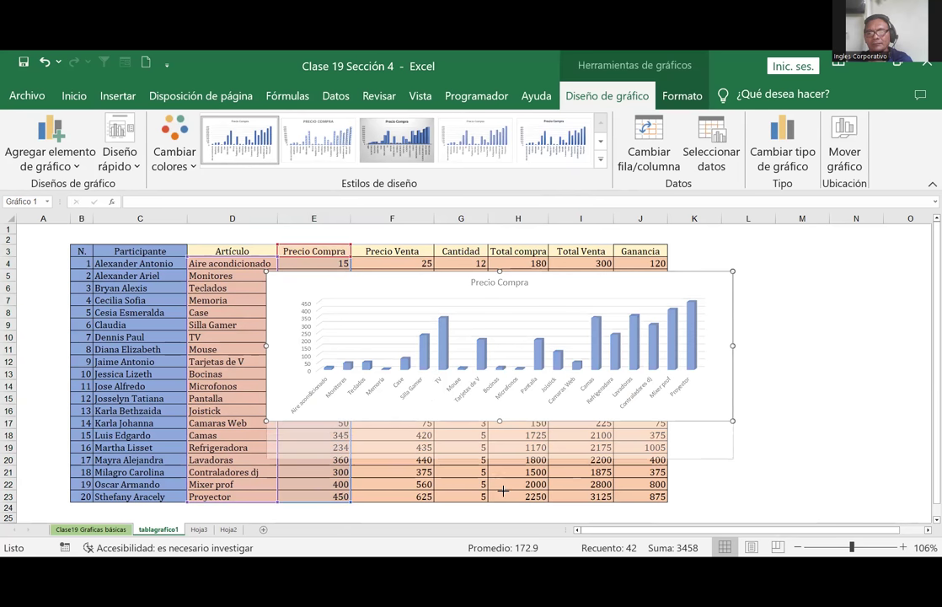
{"action": "left_click_drag", "start_coordinate": [500, 421], "coordinate": [500, 502]}
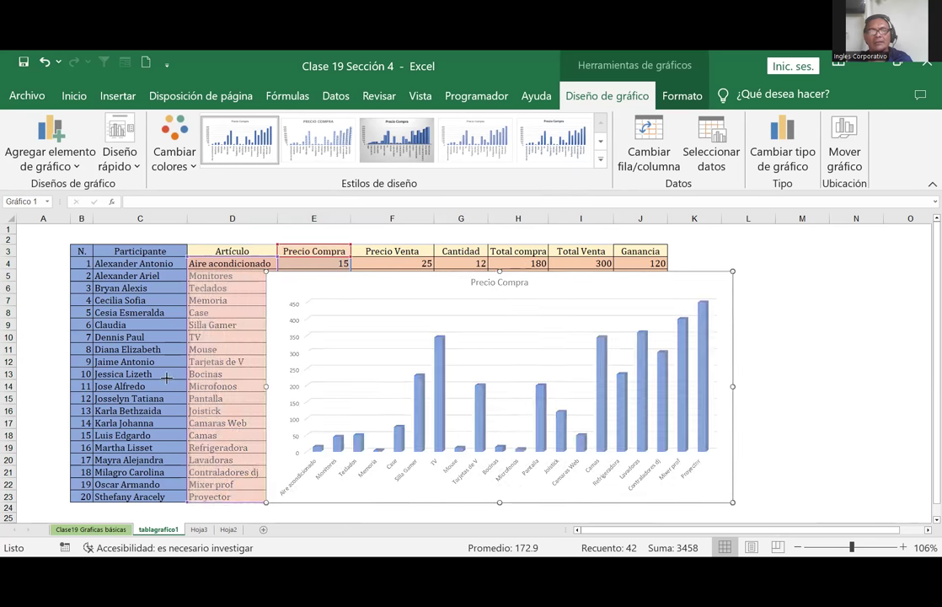
{"action": "left_click_drag", "start_coordinate": [265, 385], "coordinate": [171, 385]}
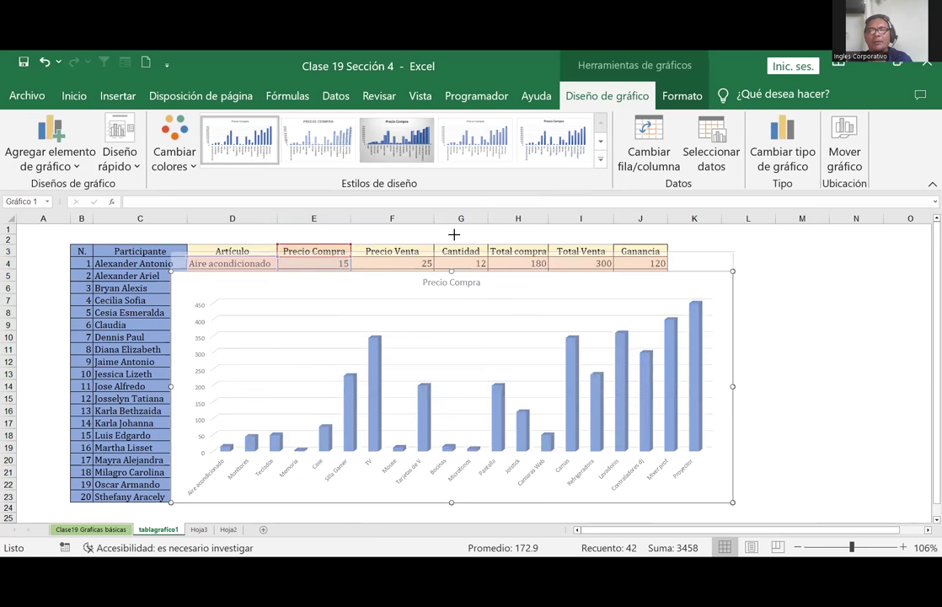
{"action": "left_click_drag", "start_coordinate": [451, 269], "coordinate": [439, 197]}
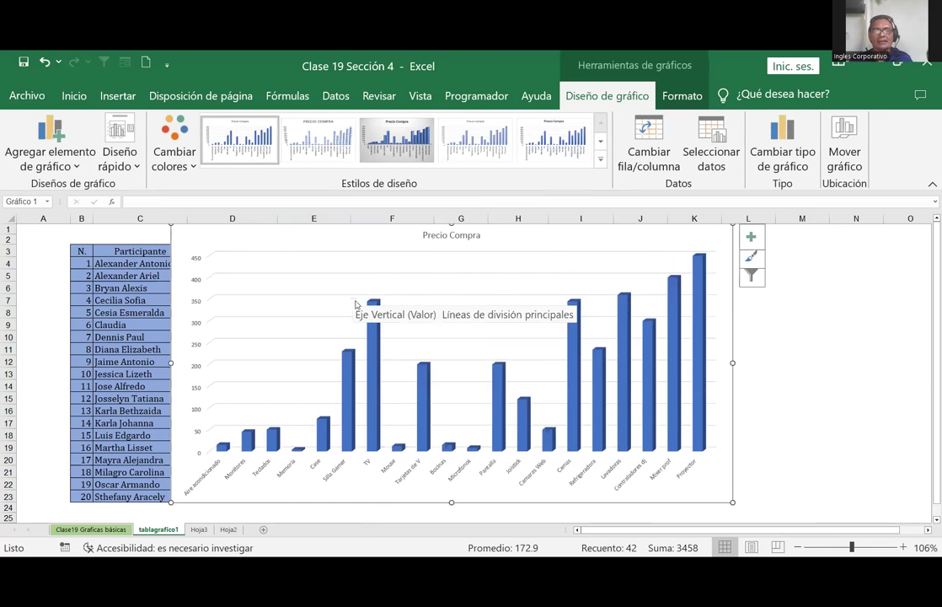
Add value labels from 4 to 450 above every bar of the Precio Compra series
{"action": "left_click", "coordinate": [376, 319]}
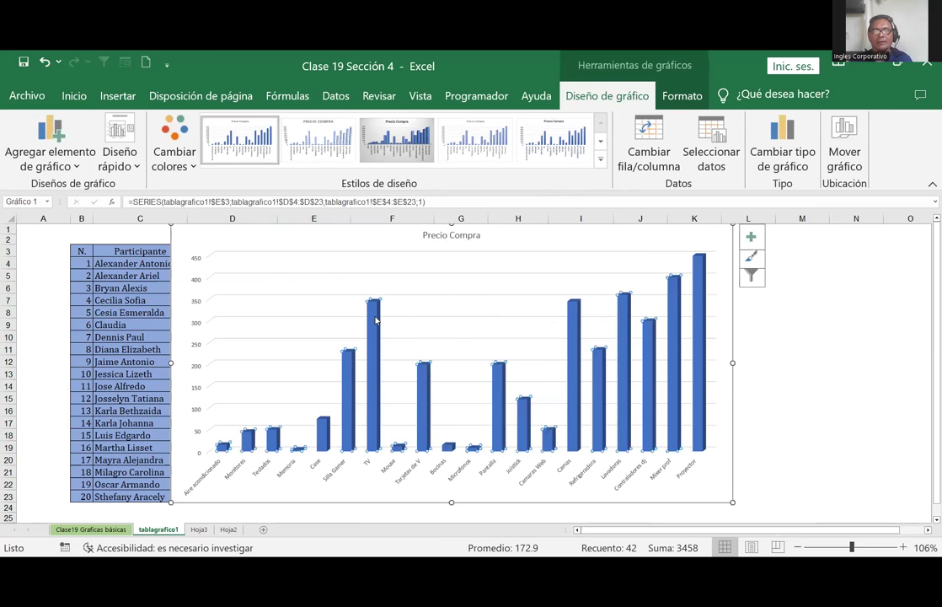
{"action": "right_click", "coordinate": [376, 319]}
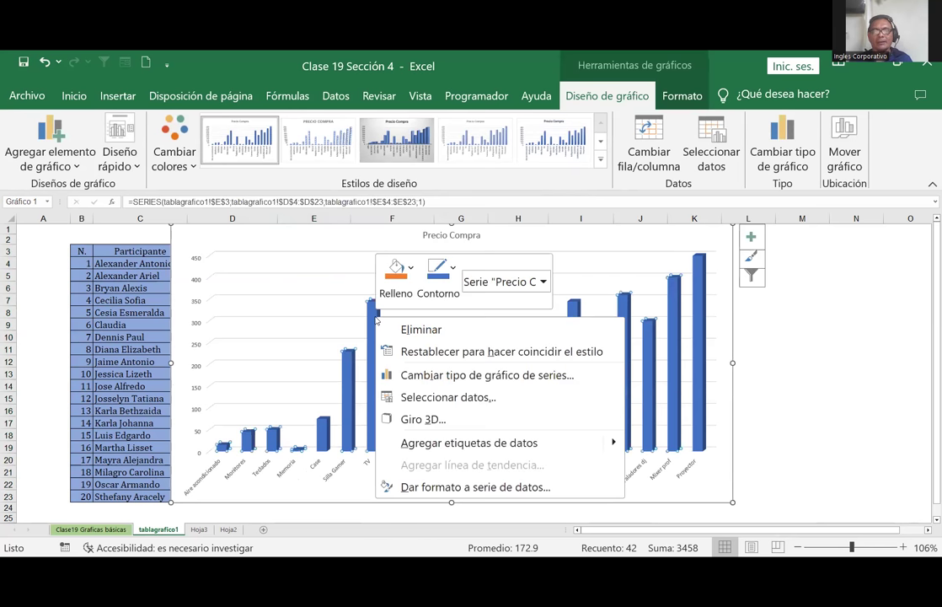
{"action": "left_click", "coordinate": [469, 442]}
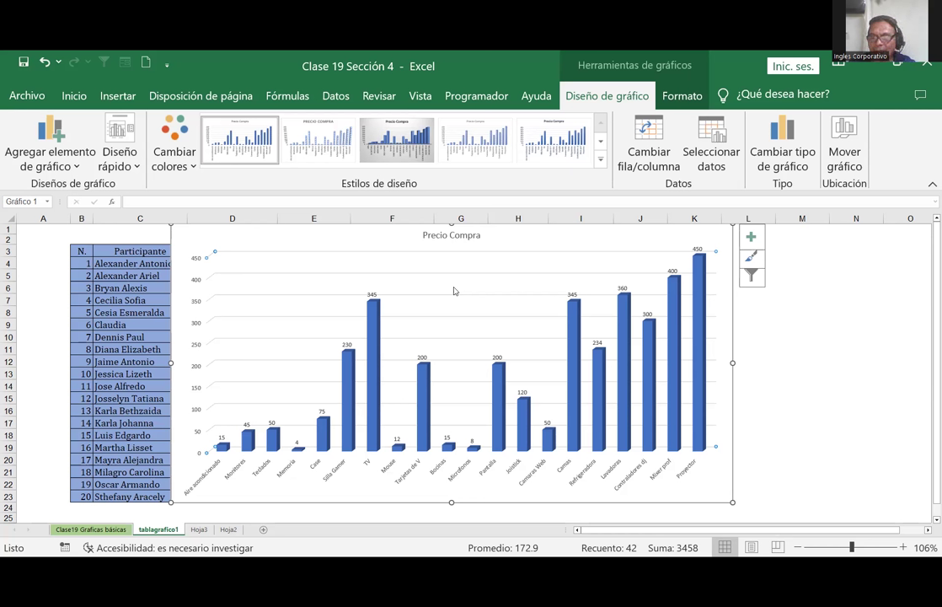
{"action": "left_click", "coordinate": [458, 241]}
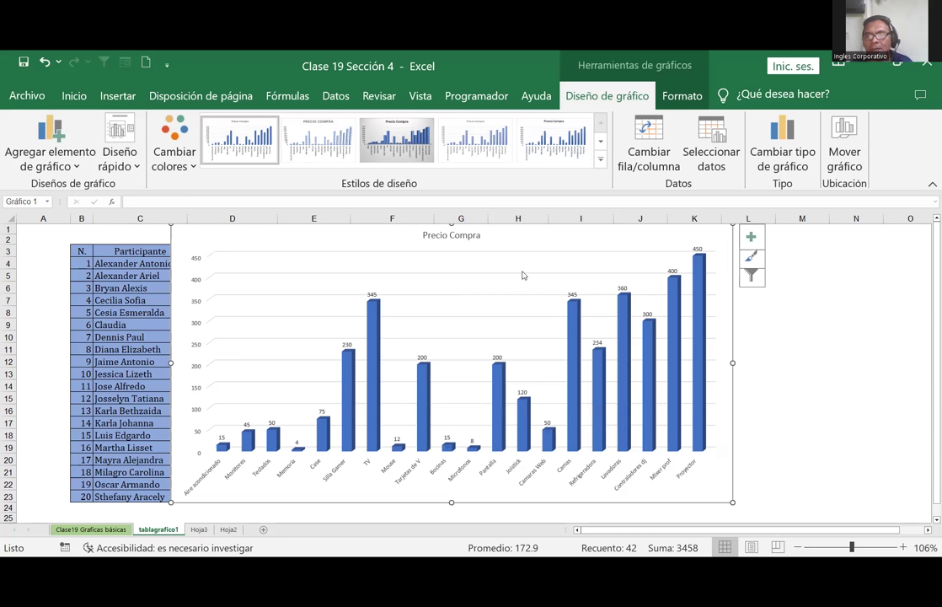
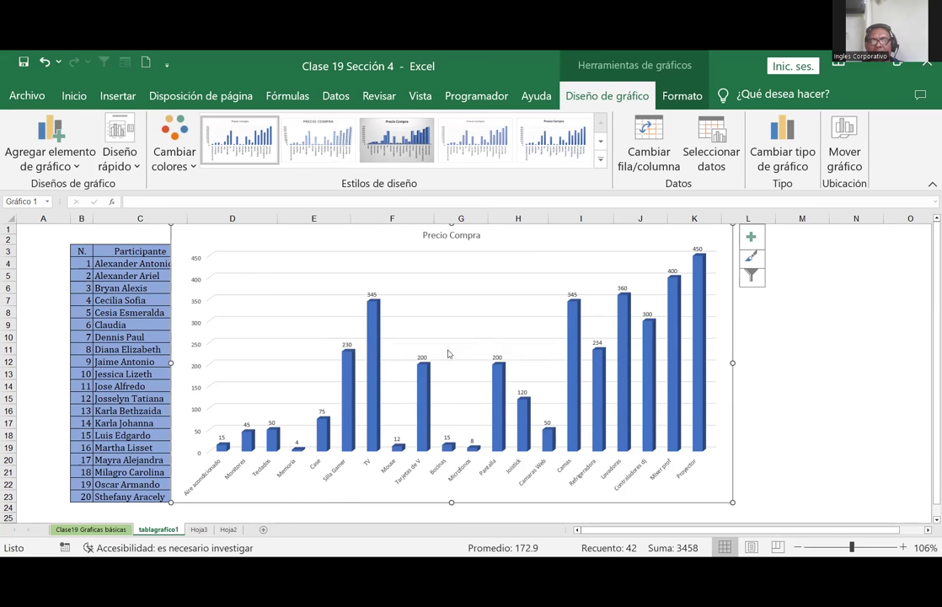
Remove the Precio Compra column chart from the tablagrafico1 sheet and return to an empty cell
{"action": "left_click", "coordinate": [354, 469]}
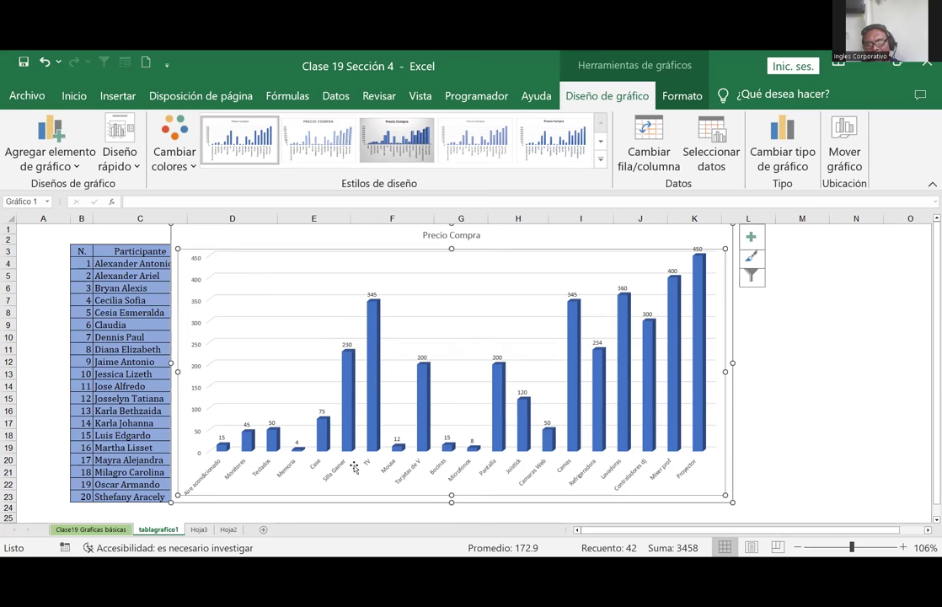
{"action": "left_click", "coordinate": [817, 320]}
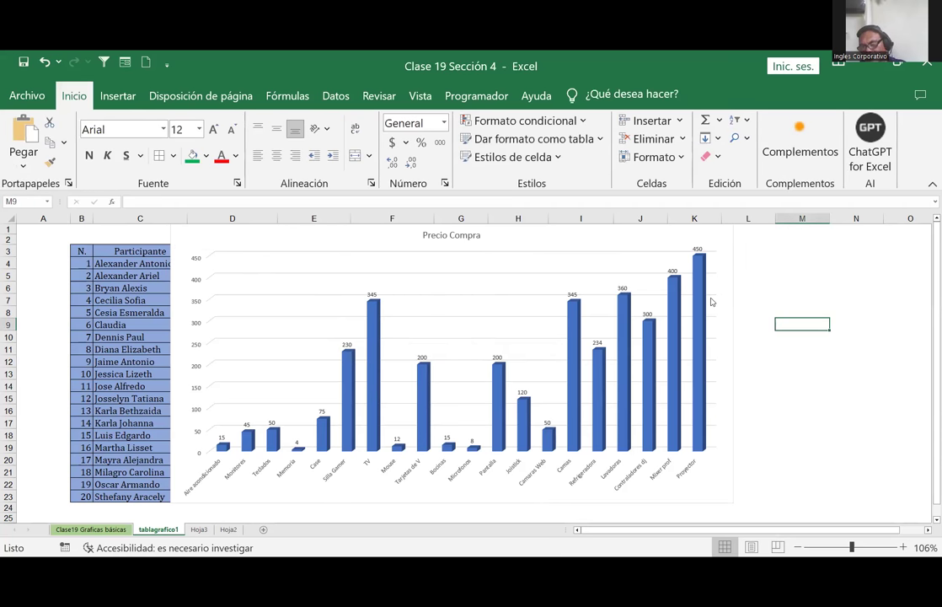
{"action": "left_click", "coordinate": [712, 304]}
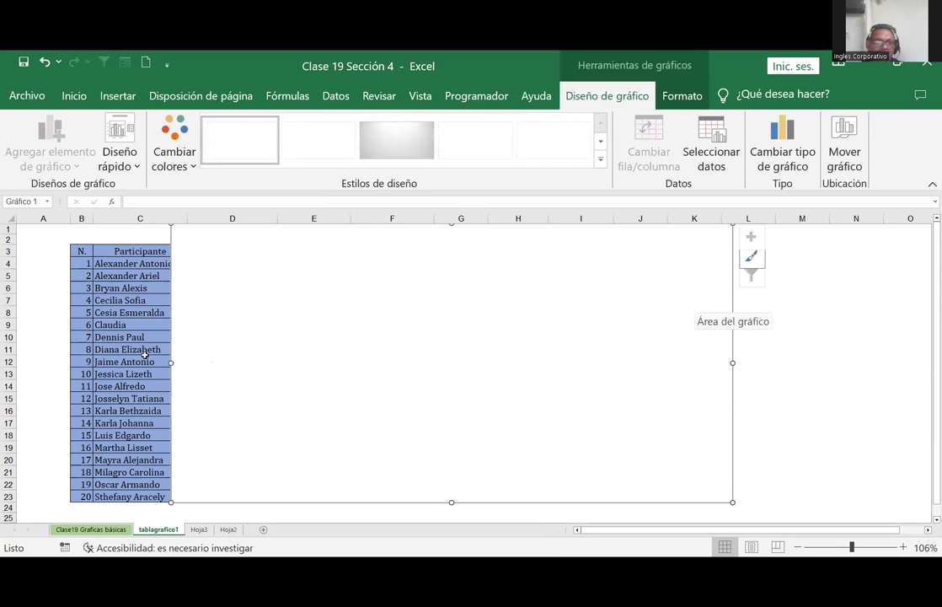
{"action": "left_click", "coordinate": [126, 324]}
{"action": "left_click", "coordinate": [756, 273]}
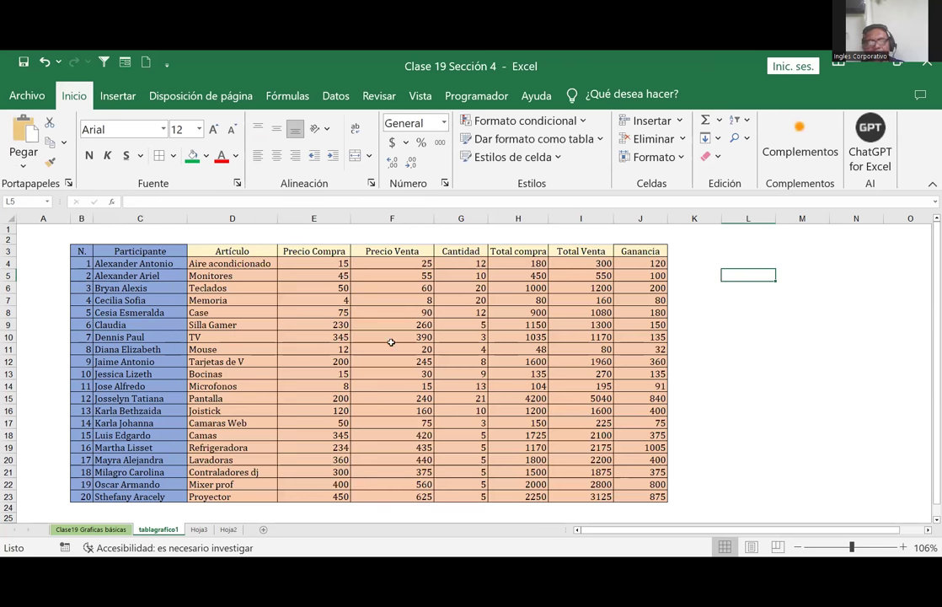
Select the Artículo, Precio Compra and Precio Venta headers with the first five articles' values (D3:F8)
{"action": "left_click", "coordinate": [700, 324]}
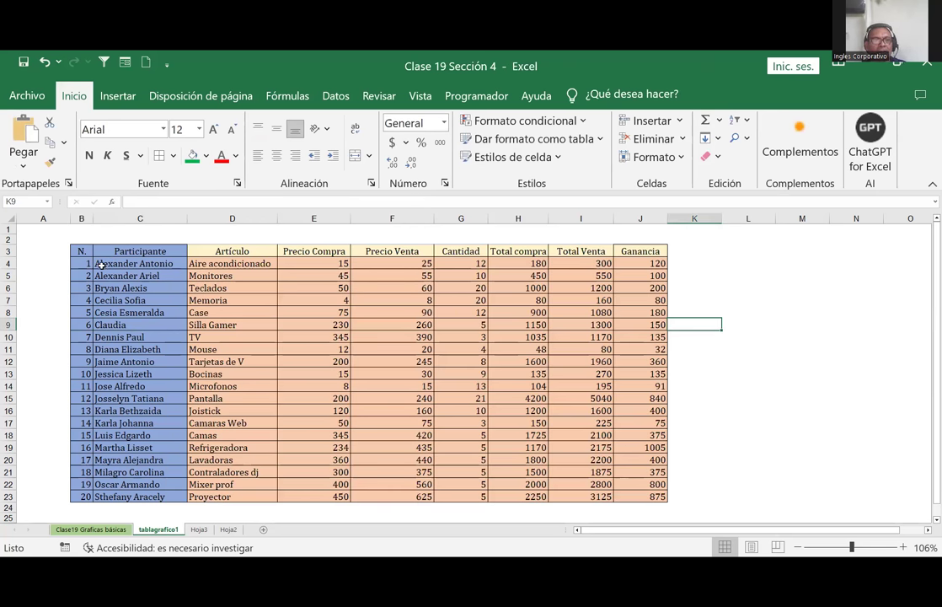
{"action": "left_click_drag", "start_coordinate": [94, 264], "coordinate": [105, 300]}
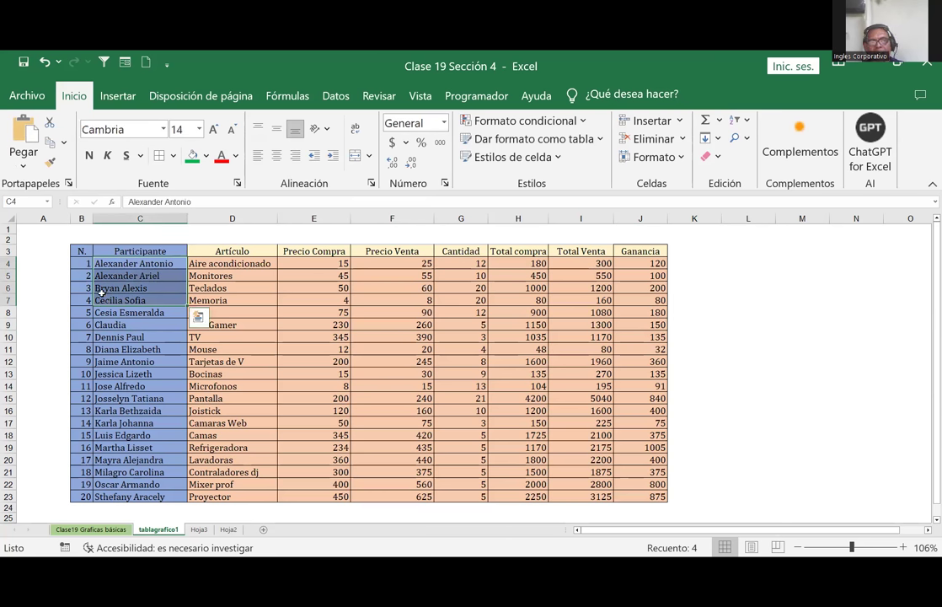
{"action": "left_click_drag", "start_coordinate": [244, 264], "coordinate": [249, 295]}
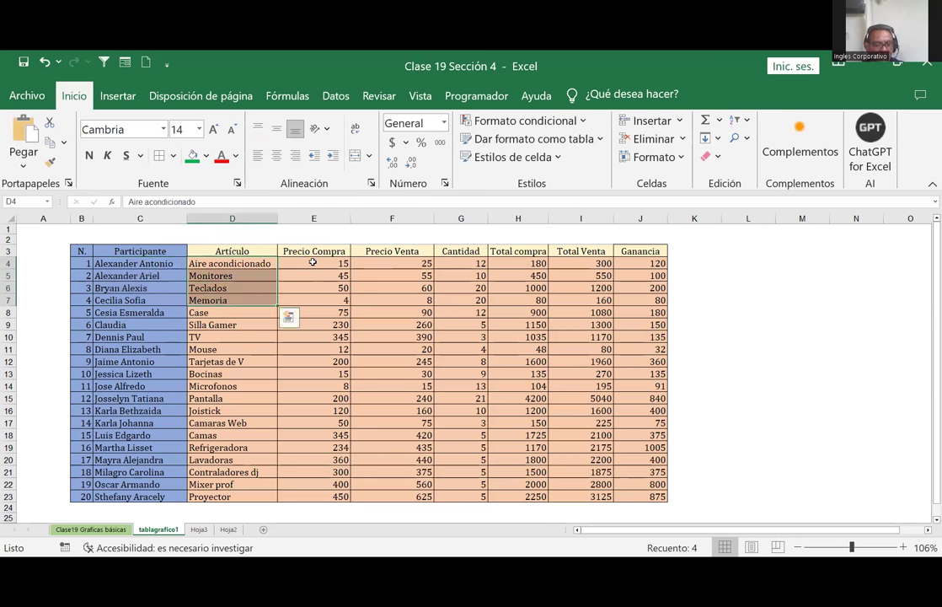
{"action": "left_click_drag", "start_coordinate": [312, 263], "coordinate": [312, 298]}
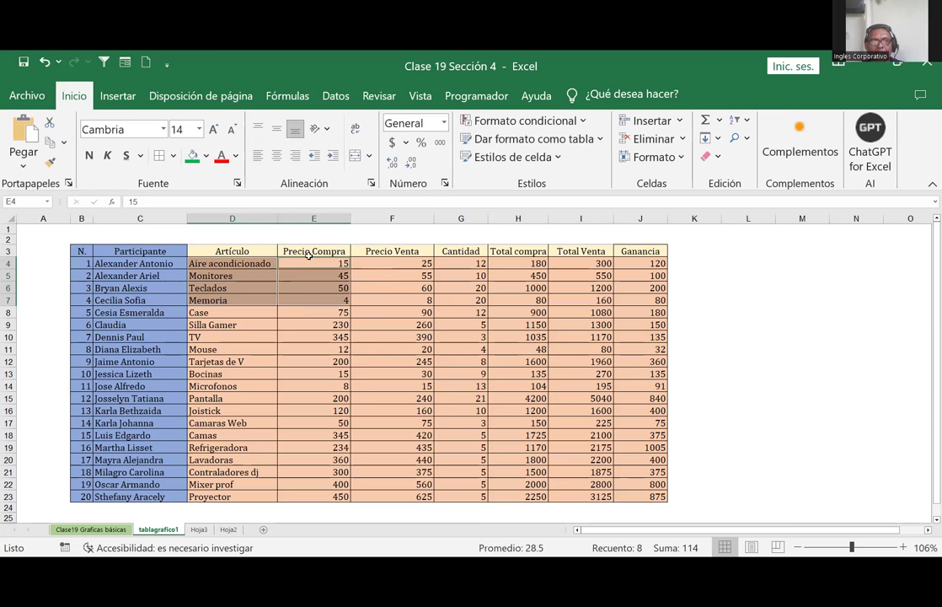
{"action": "left_click", "coordinate": [251, 250]}
{"action": "left_click_drag", "start_coordinate": [252, 250], "coordinate": [241, 311]}
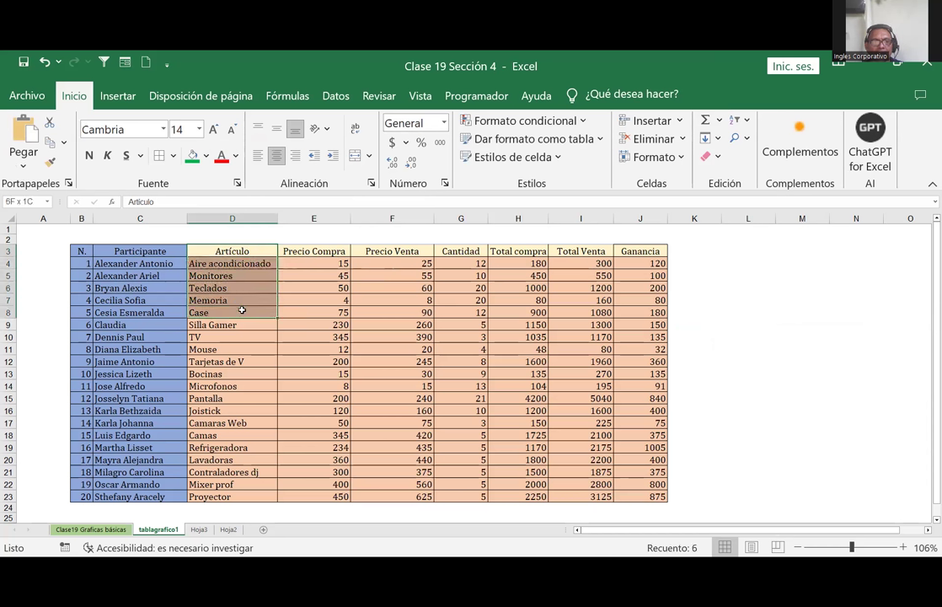
{"action": "left_click_drag", "start_coordinate": [313, 251], "coordinate": [318, 311], "text": "ctrl"}
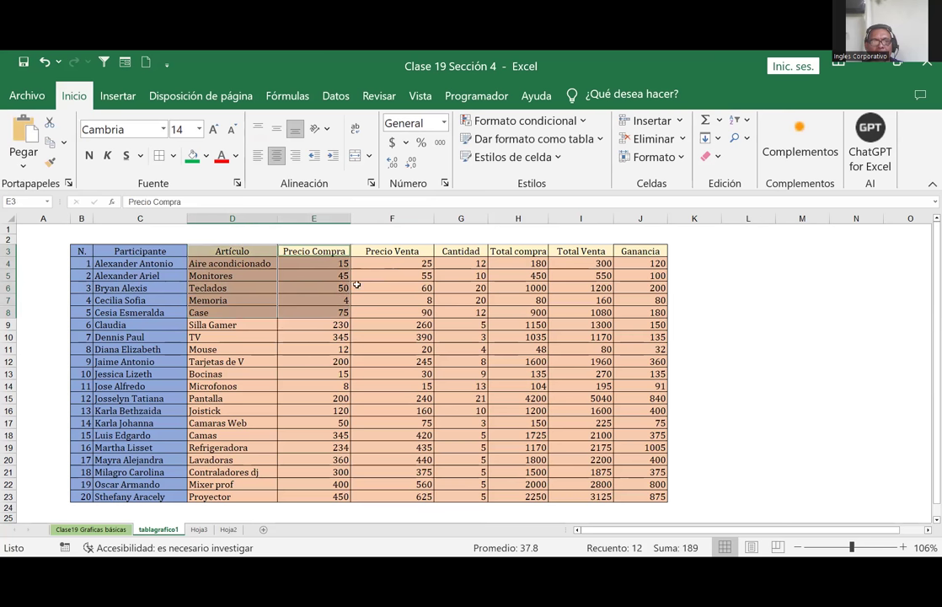
{"action": "left_click_drag", "start_coordinate": [378, 251], "coordinate": [378, 313], "text": "ctrl"}
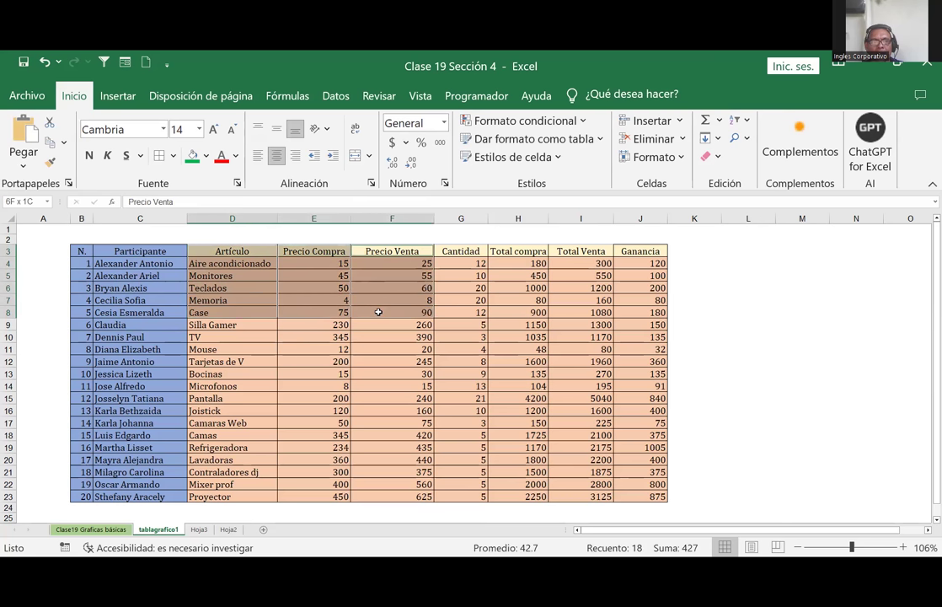
Insert a 3D stacked column chart from the Insertar column chart gallery
{"action": "left_click", "coordinate": [108, 96]}
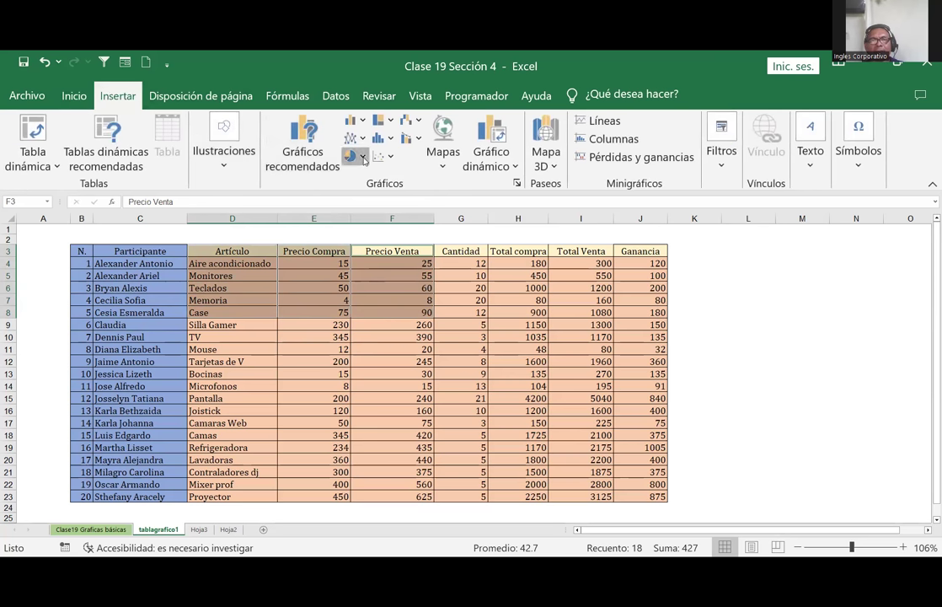
{"action": "left_click", "coordinate": [364, 157]}
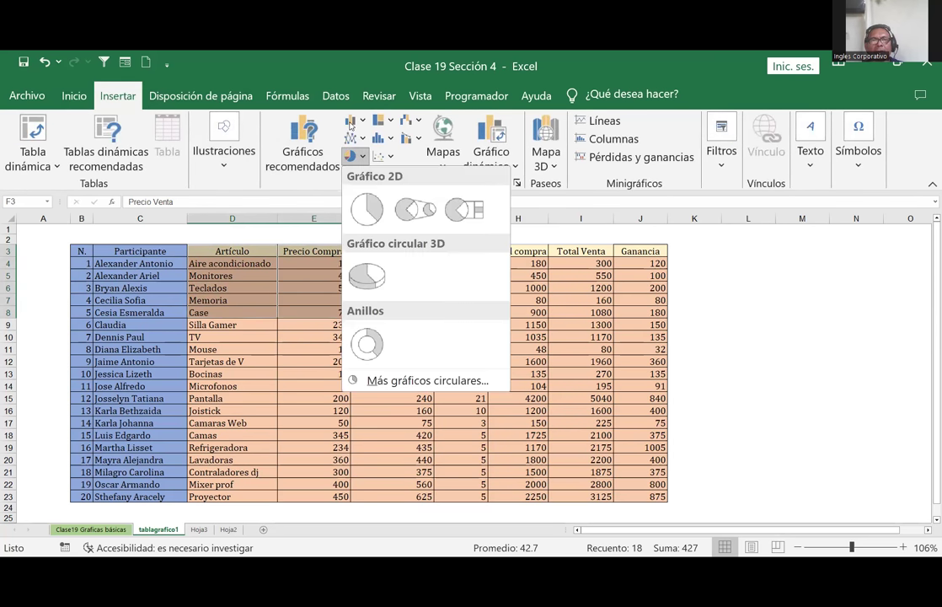
{"action": "left_click", "coordinate": [350, 124]}
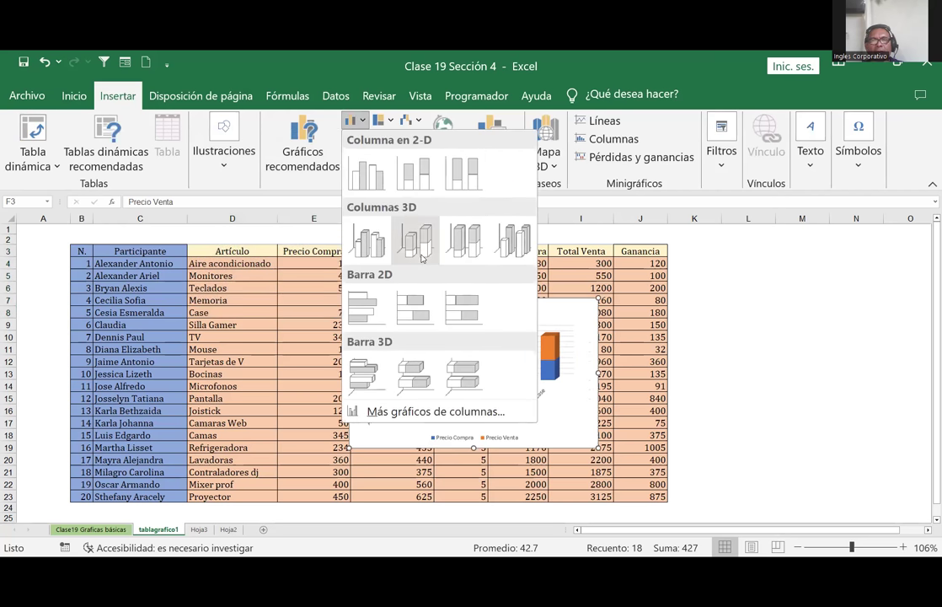
{"action": "left_click", "coordinate": [421, 251]}
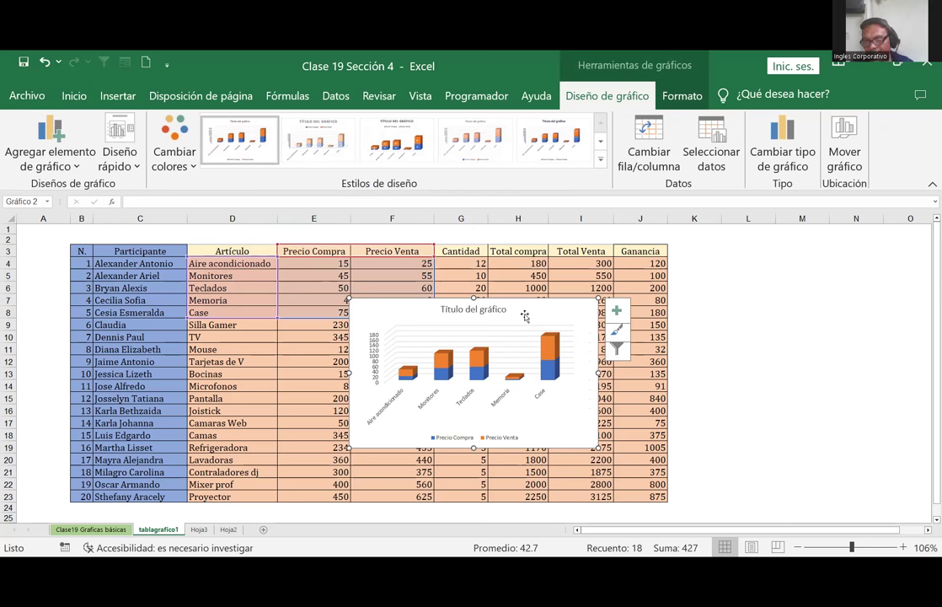
Widen the stacked column chart to the left and right and make it taller
{"action": "left_click", "coordinate": [284, 368]}
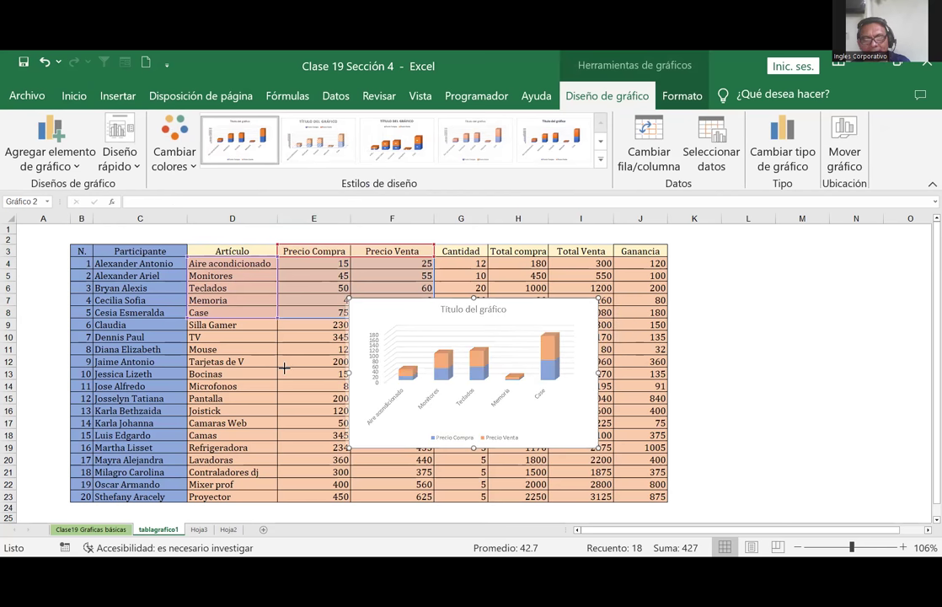
{"action": "left_click_drag", "start_coordinate": [284, 367], "coordinate": [217, 373]}
{"action": "left_click_drag", "start_coordinate": [598, 372], "coordinate": [715, 384]}
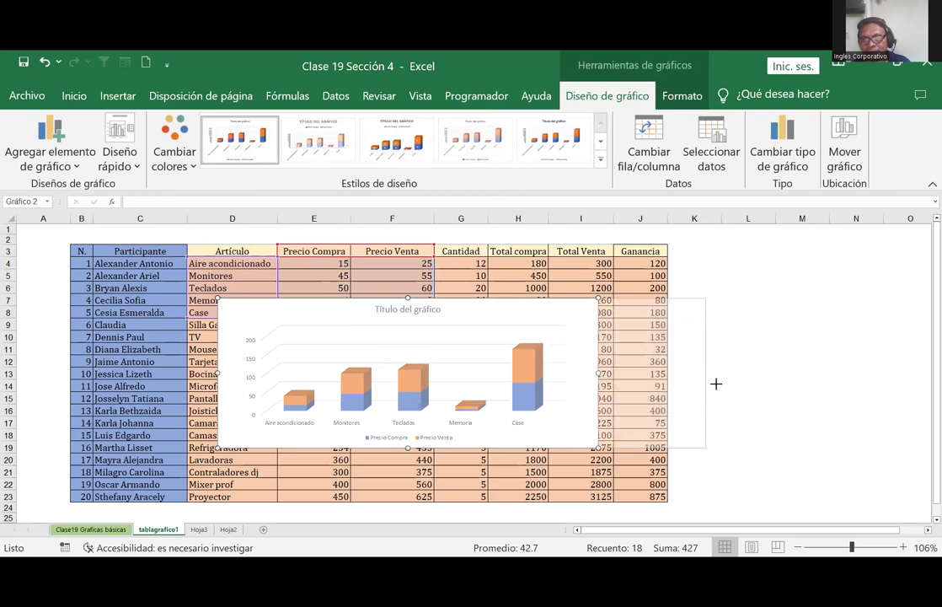
{"action": "left_click_drag", "start_coordinate": [395, 315], "coordinate": [444, 238]}
{"action": "left_click_drag", "start_coordinate": [461, 447], "coordinate": [457, 510]}
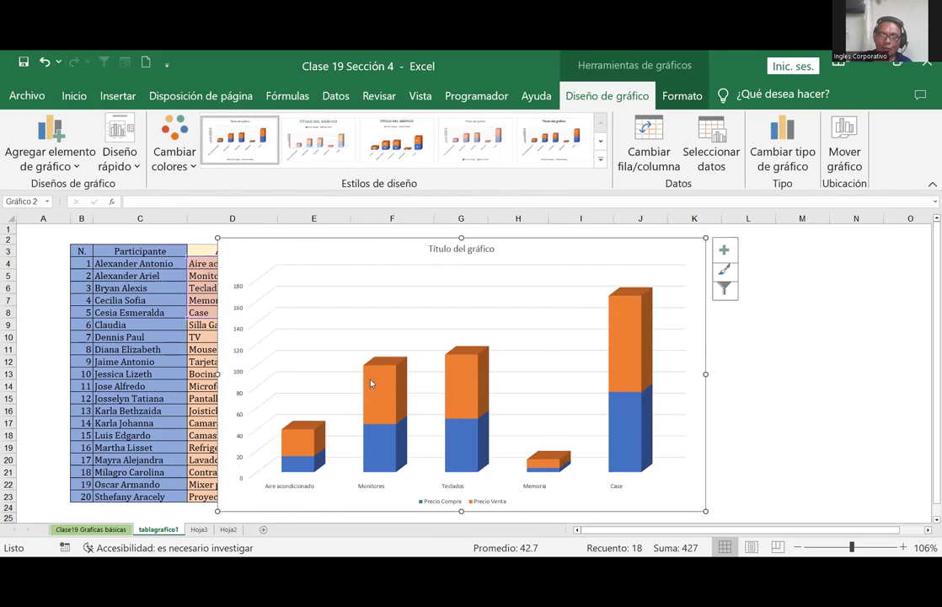
{"action": "left_click", "coordinate": [642, 323]}
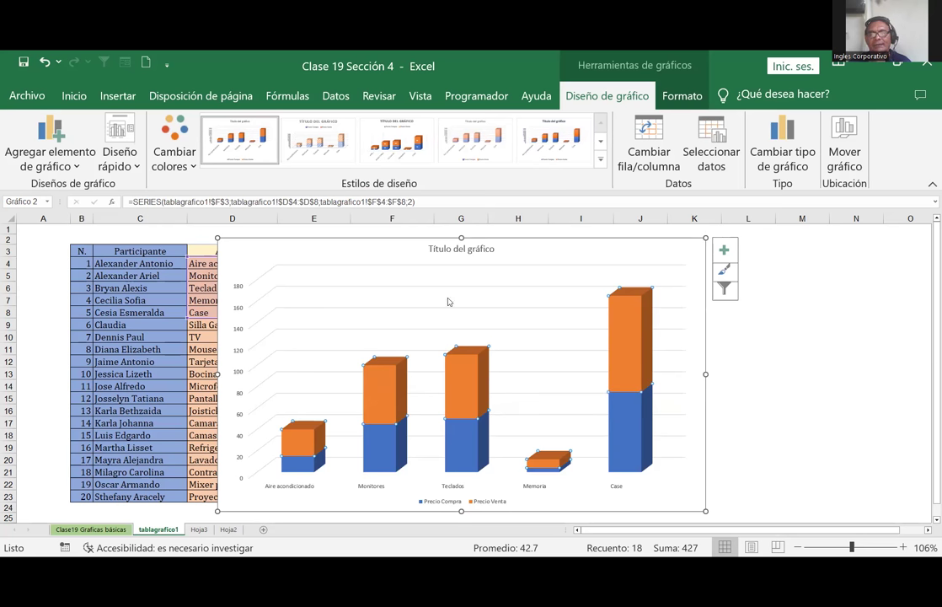
Add data labels to the orange Precio Venta bars
{"action": "double_click", "coordinate": [393, 378]}
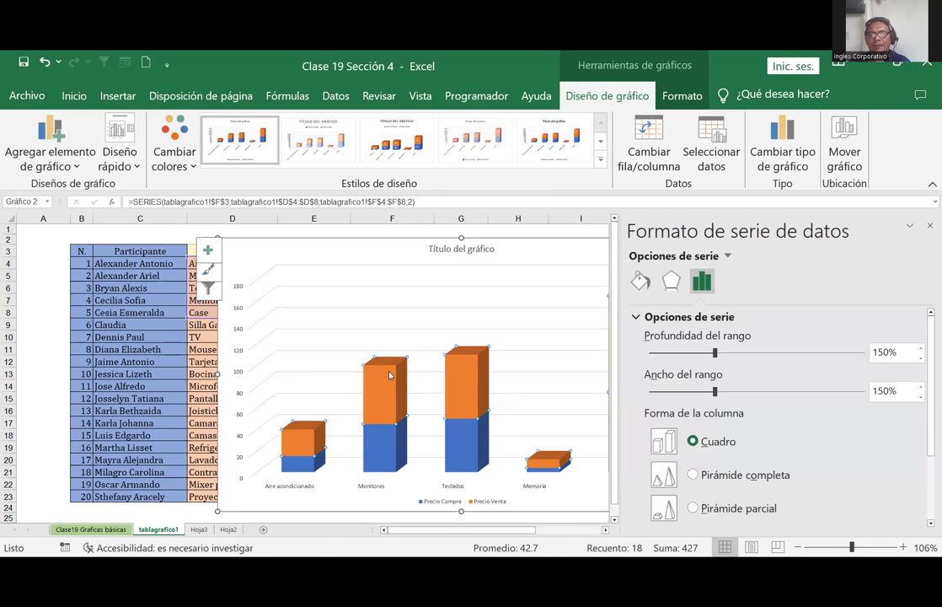
{"action": "right_click", "coordinate": [392, 376]}
{"action": "left_click", "coordinate": [477, 499]}
{"action": "left_click", "coordinate": [542, 300]}
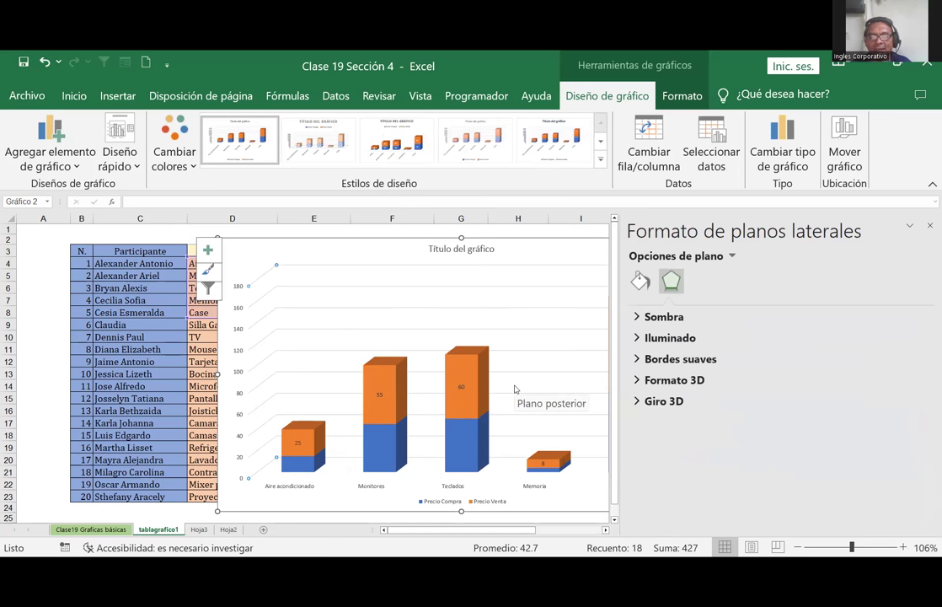
Add data labels to the blue Precio Compra bars
{"action": "left_click", "coordinate": [370, 446]}
{"action": "right_click", "coordinate": [370, 447]}
{"action": "left_click", "coordinate": [459, 385]}
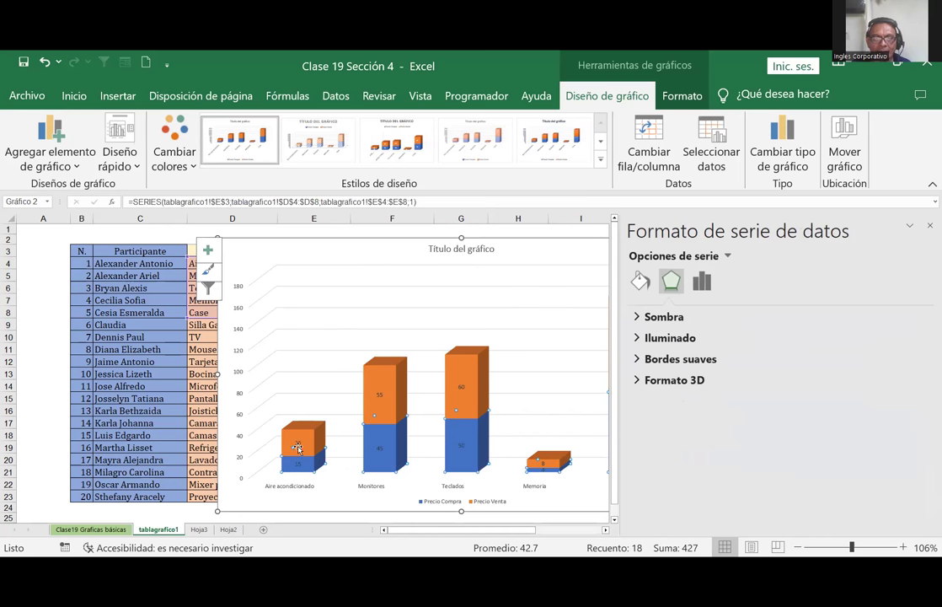
{"action": "left_click", "coordinate": [297, 444]}
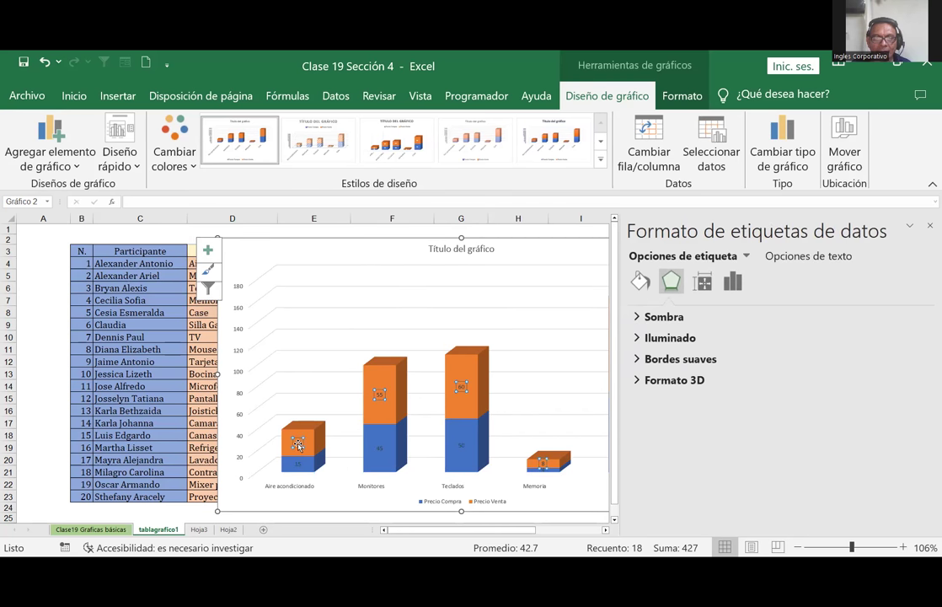
Raise the Precio Compra data label font size to 14 with Aumentar tamaño de fuente
{"action": "left_click", "coordinate": [71, 97]}
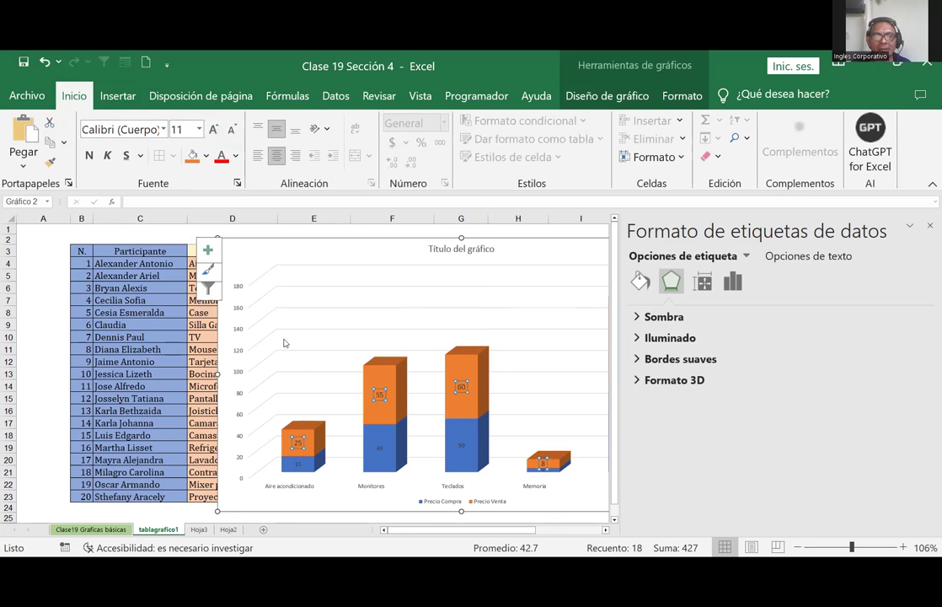
{"action": "left_click", "coordinate": [297, 463]}
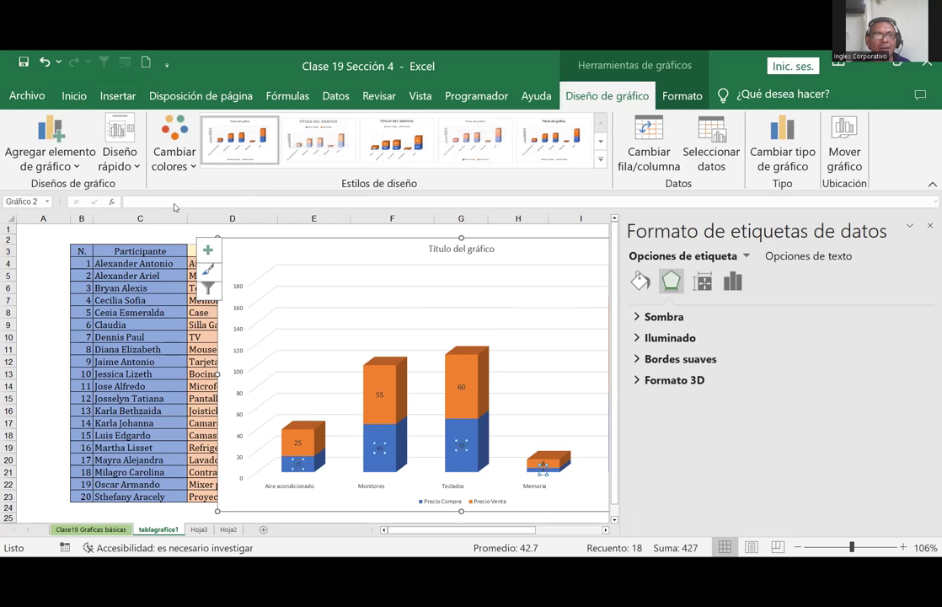
{"action": "left_click", "coordinate": [74, 95]}
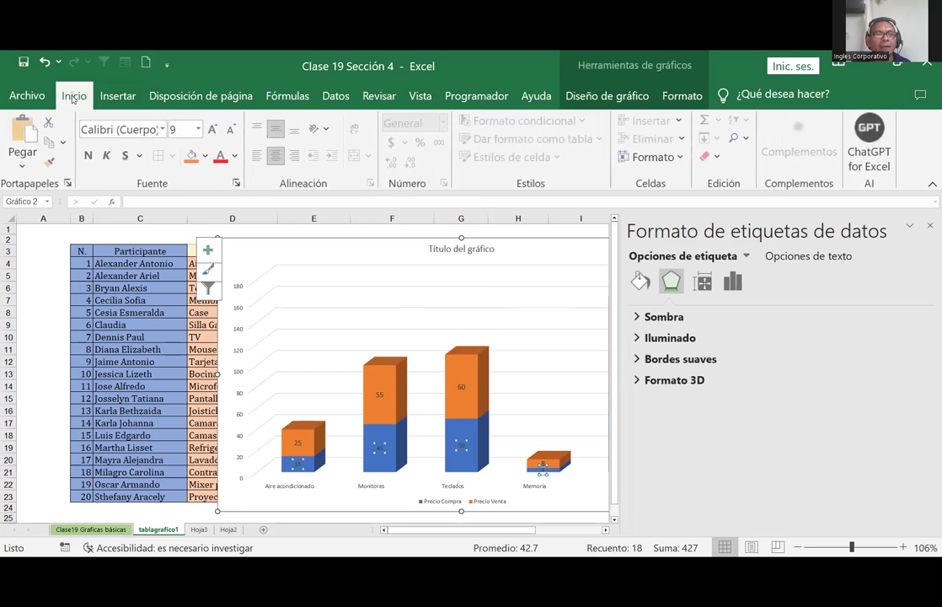
{"action": "left_click", "coordinate": [213, 129]}
{"action": "left_click", "coordinate": [213, 129]}
{"action": "left_click", "coordinate": [213, 129]}
{"action": "left_click", "coordinate": [213, 129]}
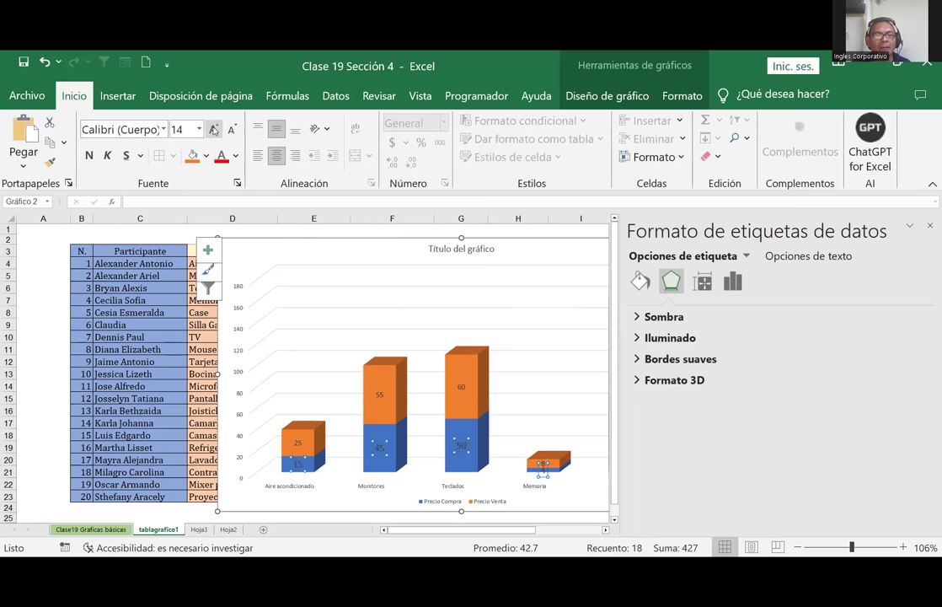
{"action": "left_click", "coordinate": [297, 296]}
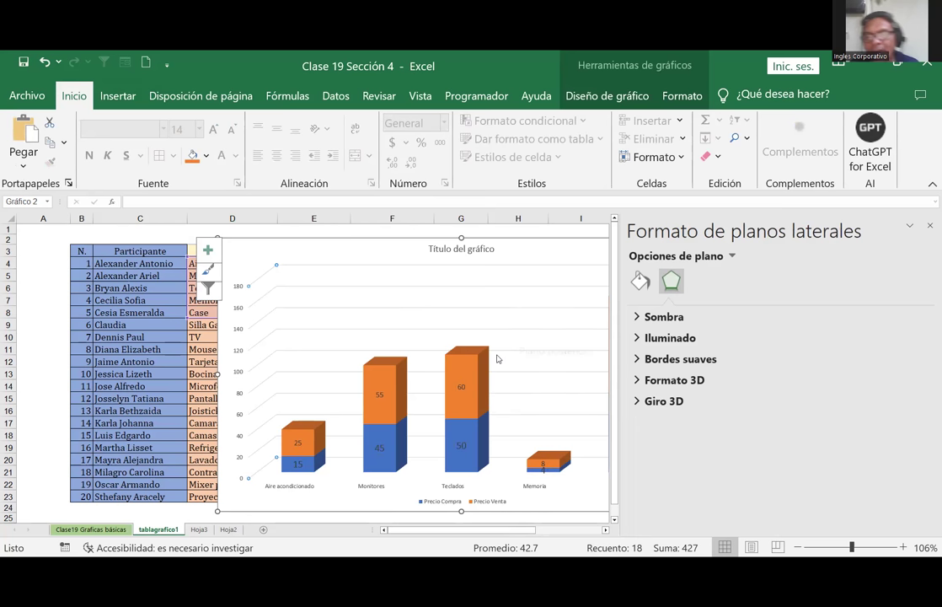
{"action": "left_click", "coordinate": [472, 371]}
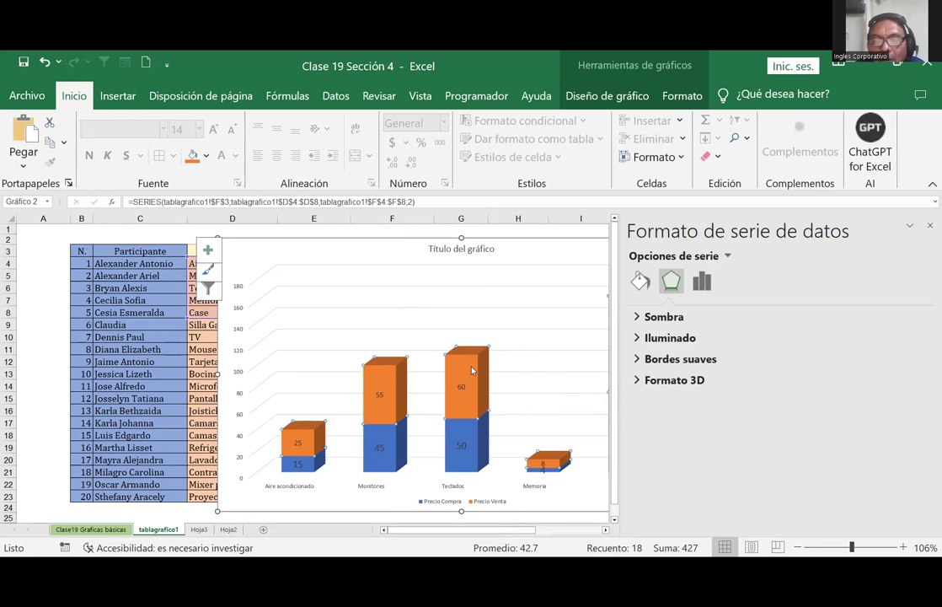
{"action": "left_click", "coordinate": [463, 442]}
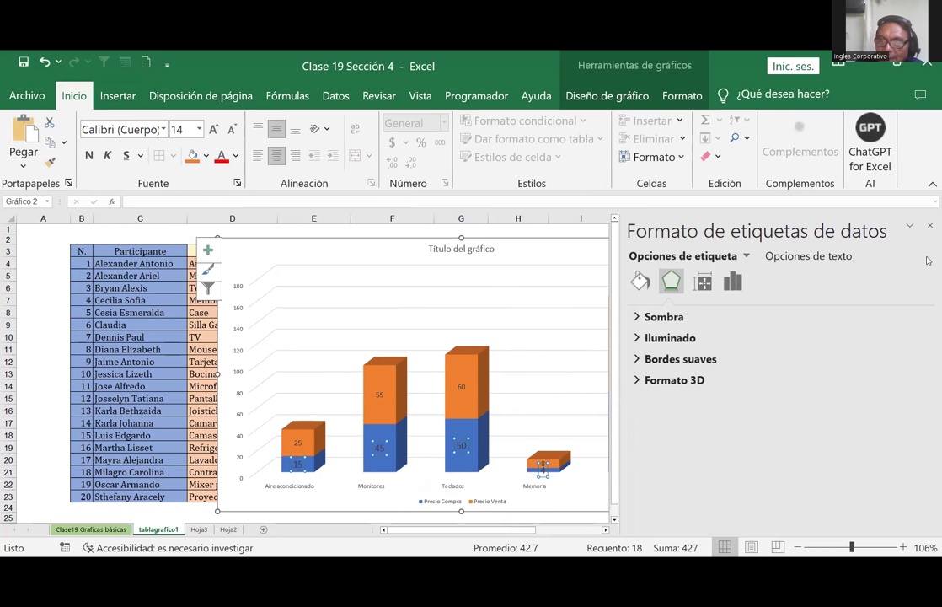
Format the chart's horizontal gridlines as Línea sólida in green
{"action": "left_click", "coordinate": [928, 225]}
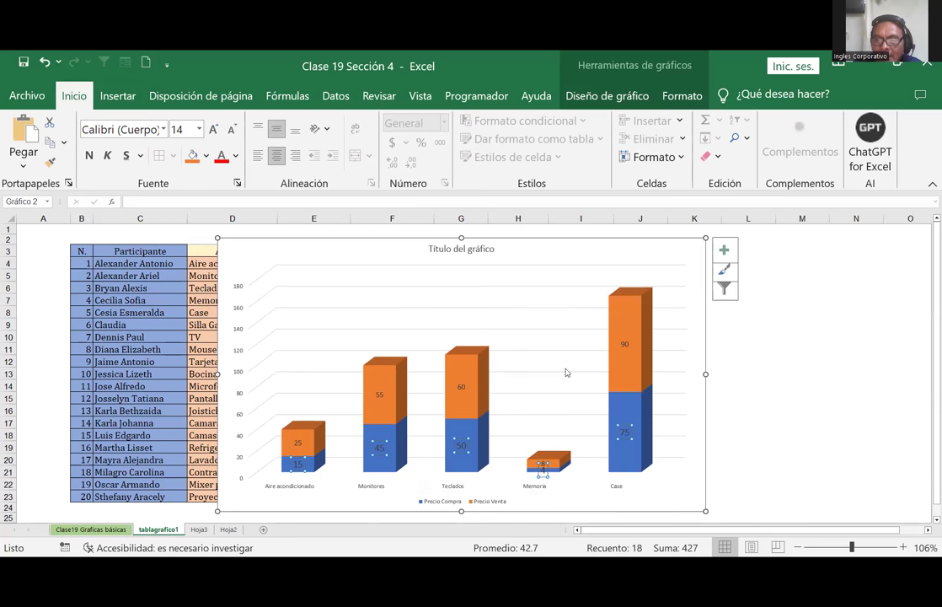
{"action": "left_click", "coordinate": [353, 298]}
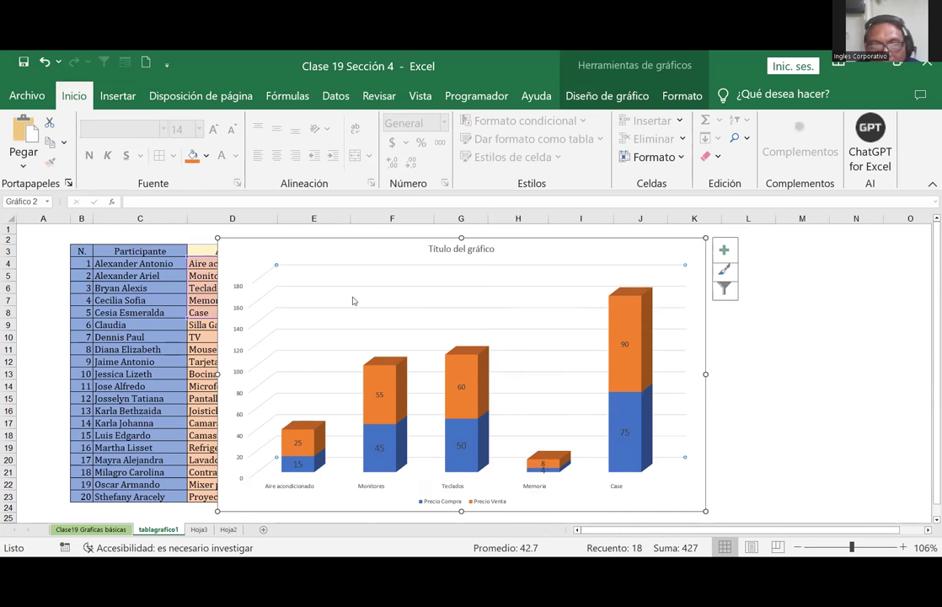
{"action": "double_click", "coordinate": [352, 301]}
{"action": "left_click", "coordinate": [349, 238]}
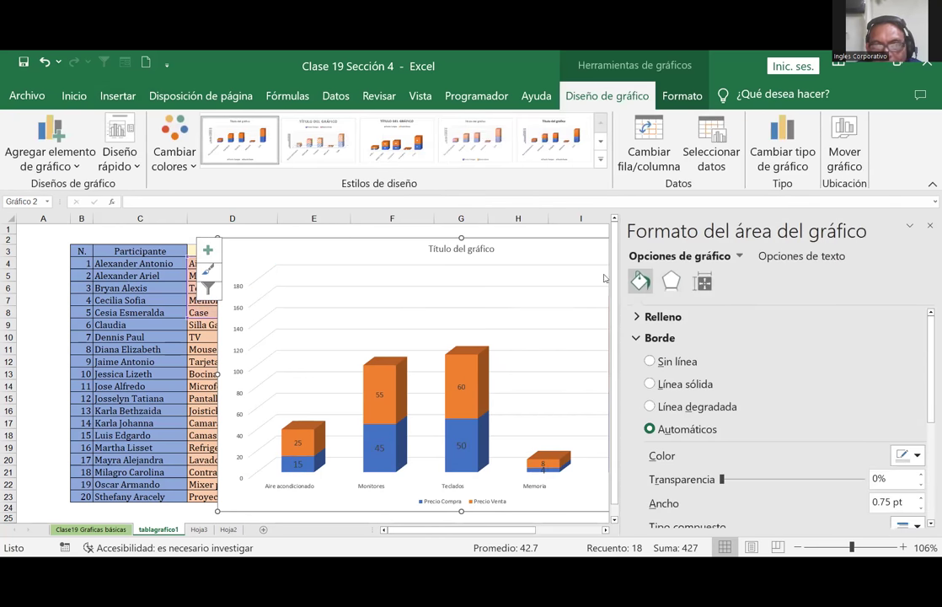
{"action": "left_click", "coordinate": [929, 225]}
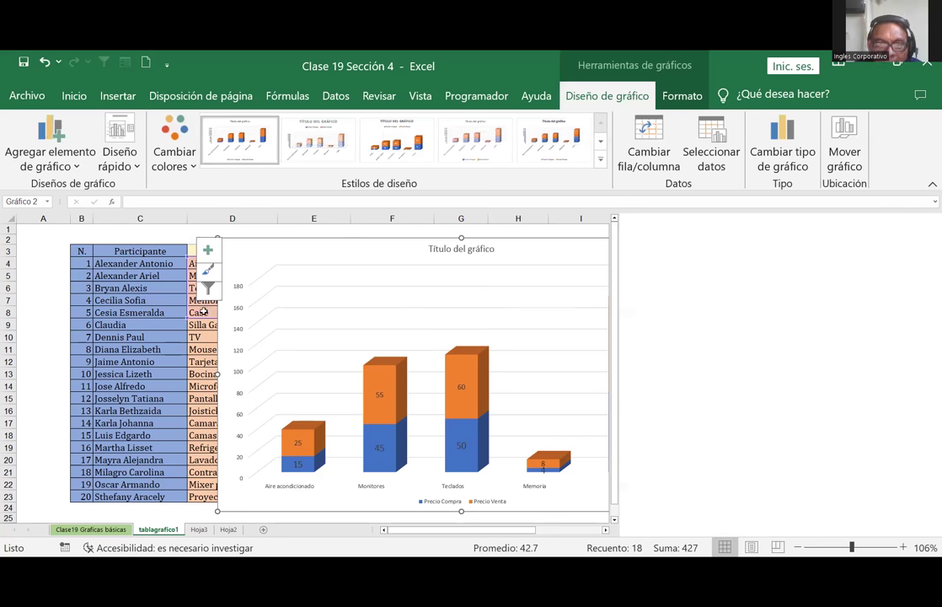
{"action": "double_click", "coordinate": [330, 332]}
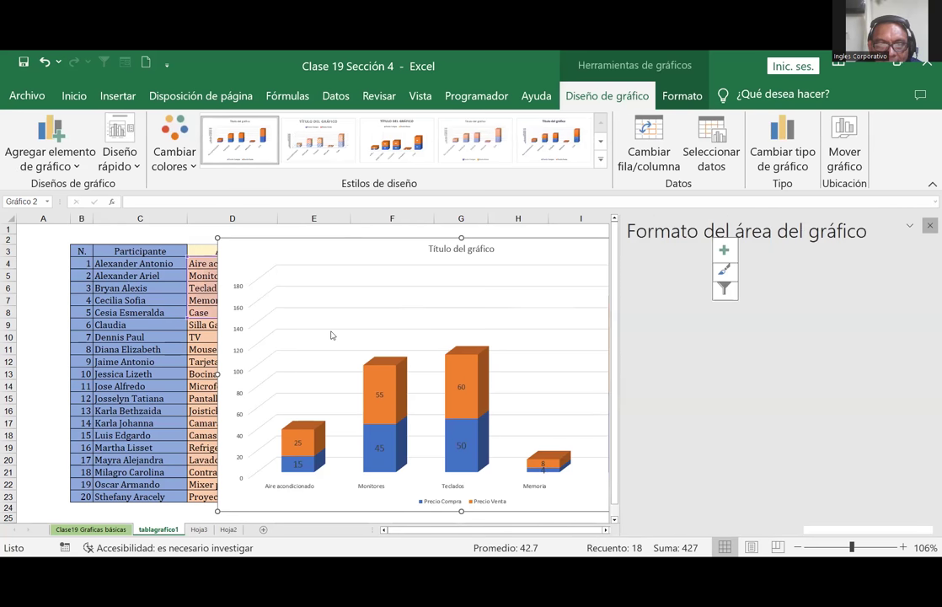
{"action": "left_click", "coordinate": [685, 363]}
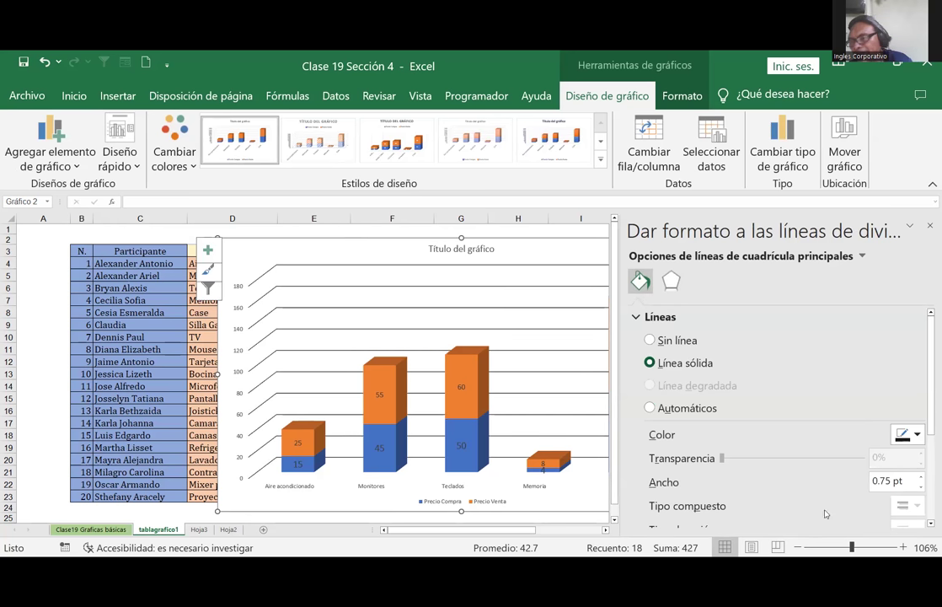
{"action": "left_click", "coordinate": [922, 437]}
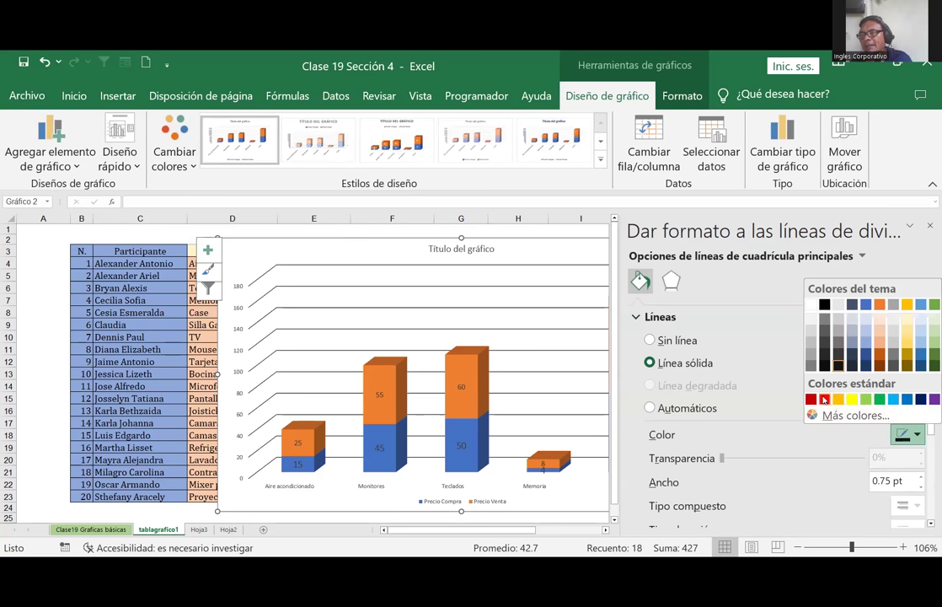
{"action": "left_click", "coordinate": [878, 399]}
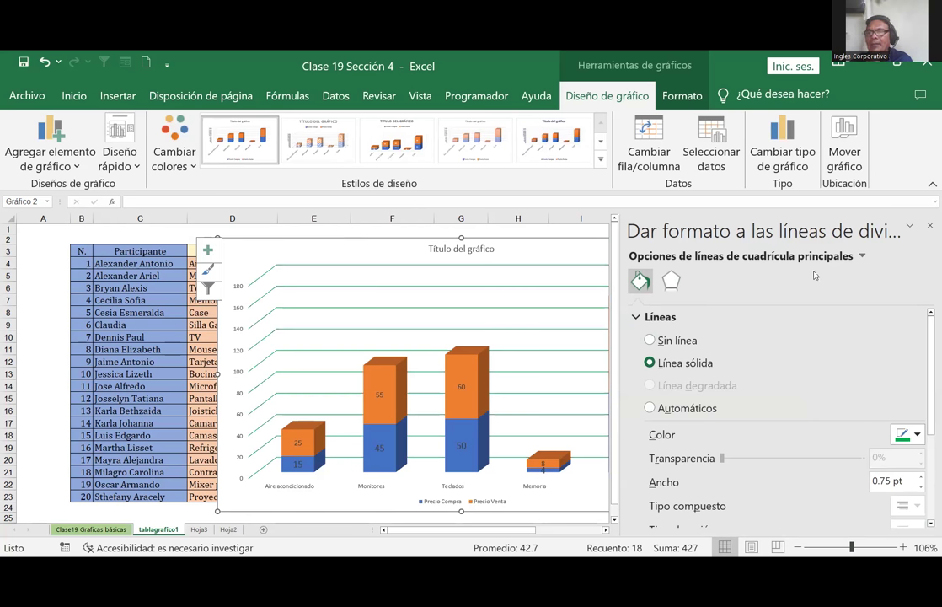
{"action": "left_click", "coordinate": [929, 226]}
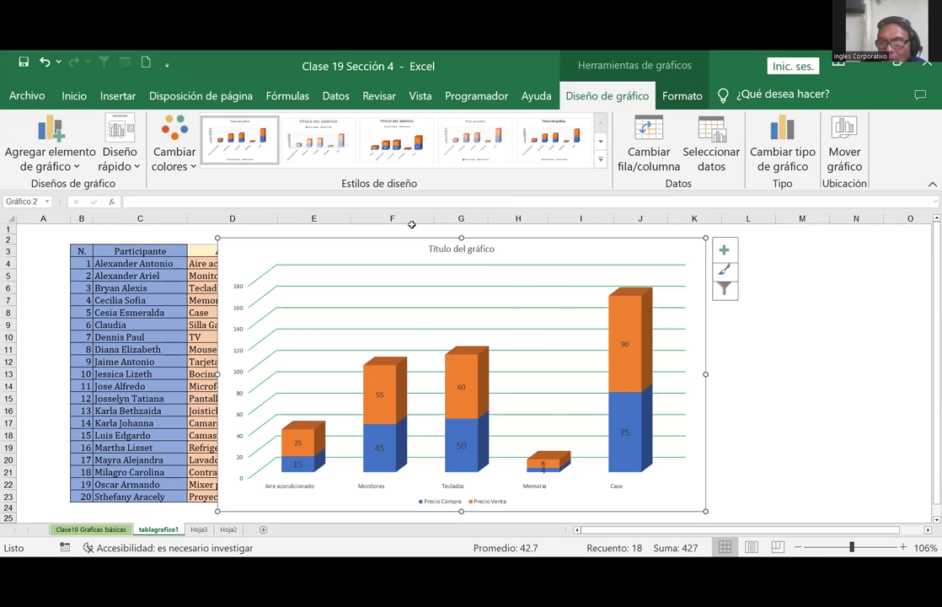
Drag the stacked column chart right and then back left over the table
{"action": "left_click", "coordinate": [547, 466]}
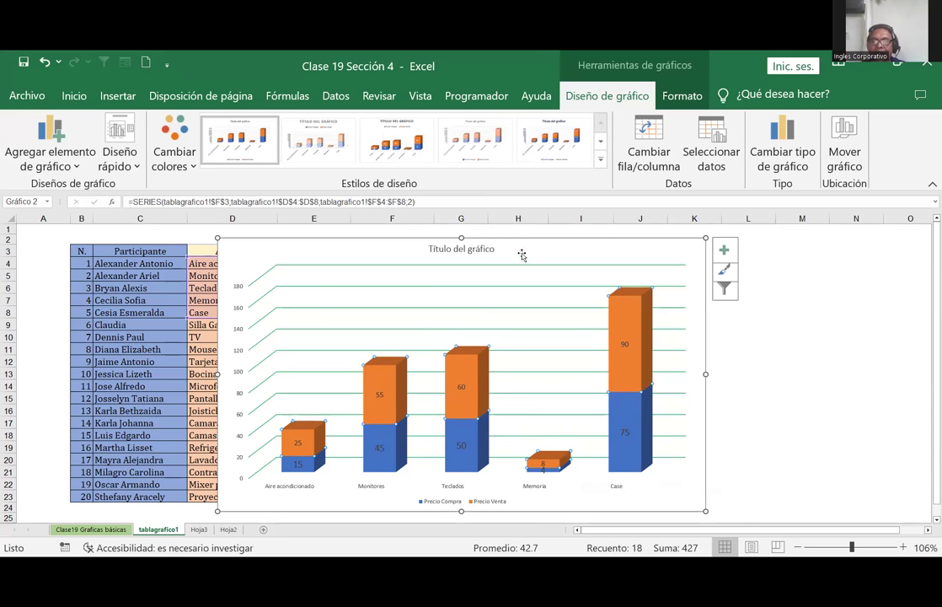
{"action": "key", "text": "Escape"}
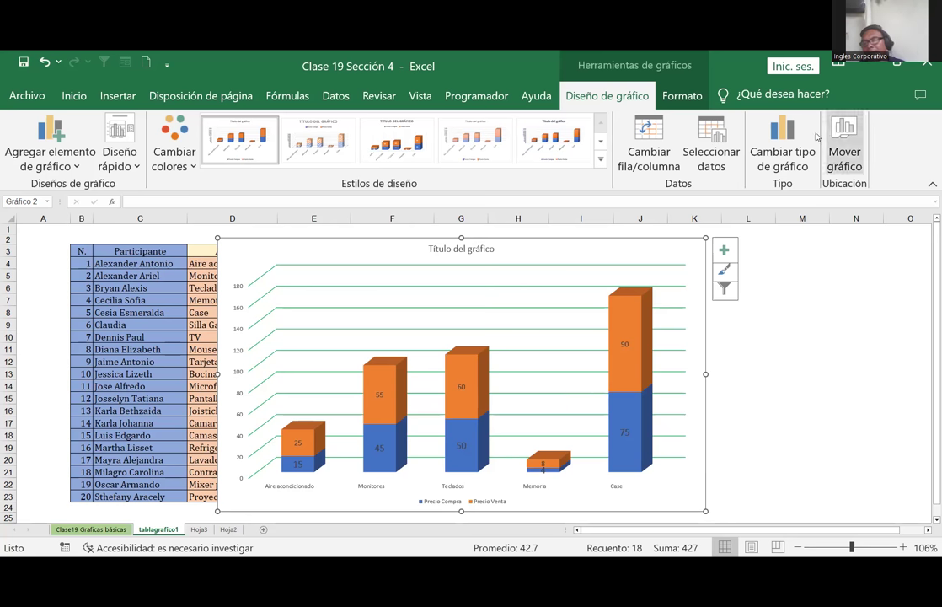
{"action": "left_click", "coordinate": [634, 331]}
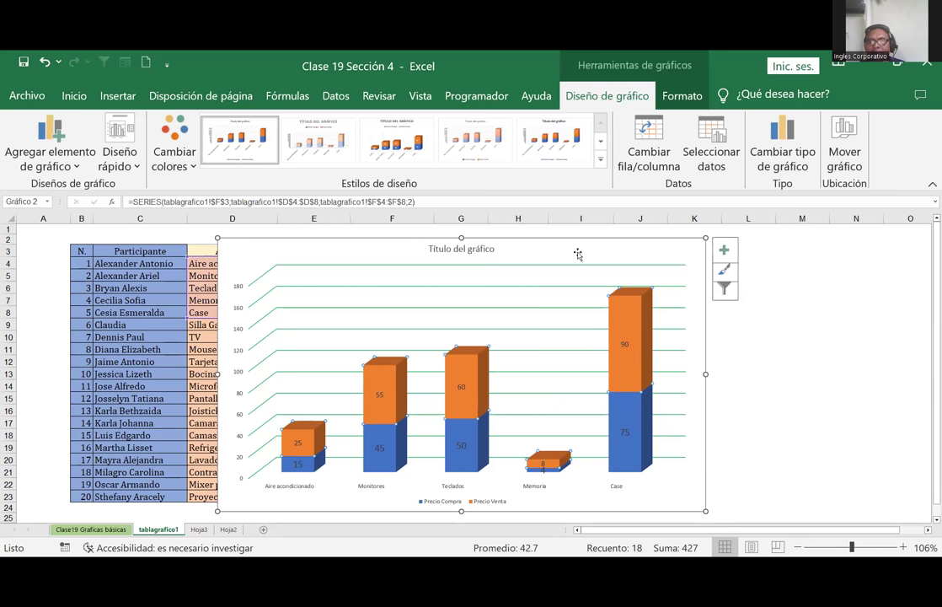
{"action": "left_click_drag", "start_coordinate": [577, 236], "coordinate": [846, 235]}
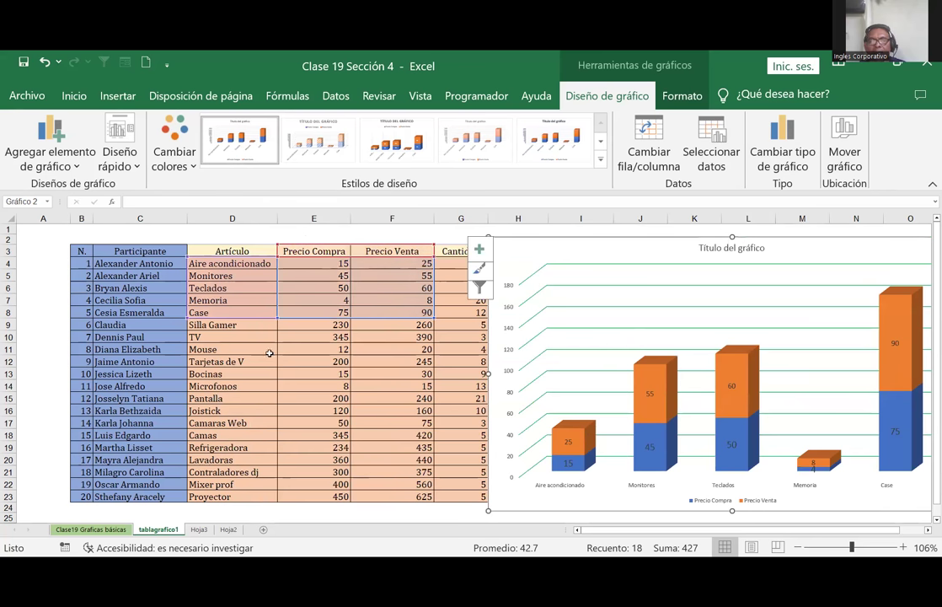
{"action": "mouse_move", "coordinate": [666, 247]}
{"action": "left_mouse_down"}
{"action": "mouse_move", "coordinate": [509, 234]}
{"action": "mouse_move", "coordinate": [652, 235]}
{"action": "left_mouse_up"}
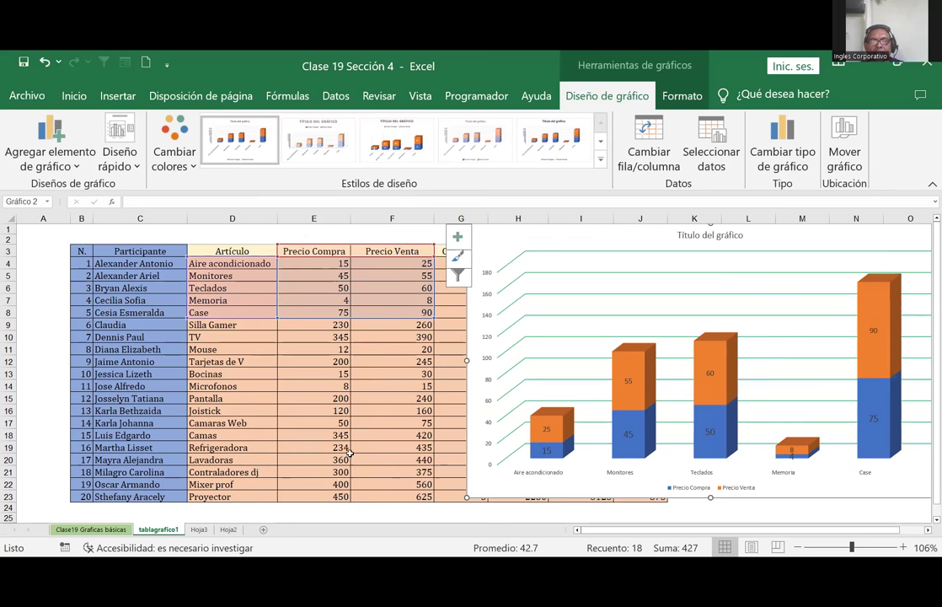
Move the stacked column chart further left and delete it from the sheet
{"action": "left_click", "coordinate": [354, 451]}
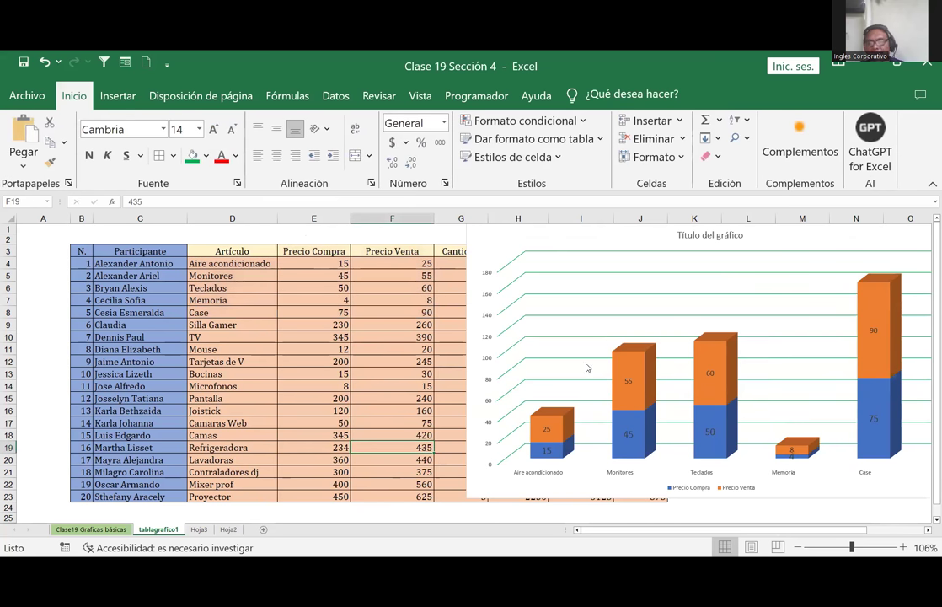
{"action": "left_click", "coordinate": [630, 363]}
{"action": "left_click_drag", "start_coordinate": [472, 330], "coordinate": [287, 331]}
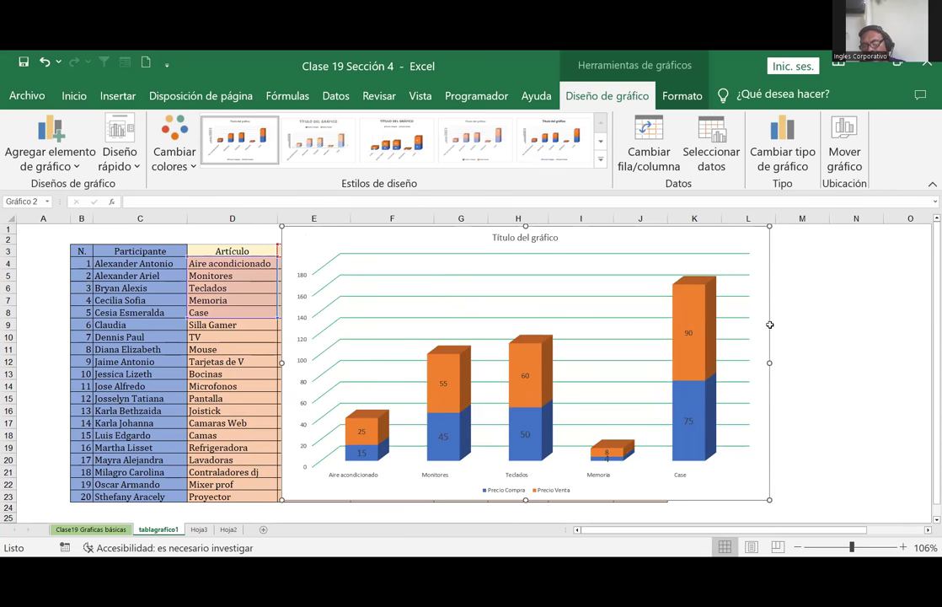
{"action": "key", "text": "Delete"}
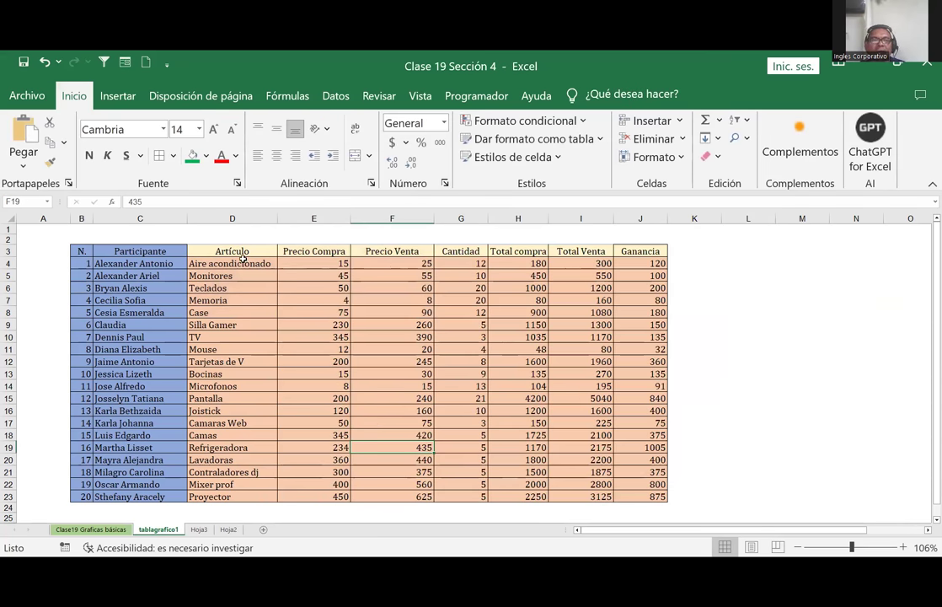
{"action": "left_click", "coordinate": [218, 253]}
Select the article and price range and insert a 100% stacked line chart with markers
{"action": "mouse_move", "coordinate": [219, 253]}
{"action": "left_mouse_down"}
{"action": "mouse_move", "coordinate": [267, 348]}
{"action": "mouse_move", "coordinate": [392, 499]}
{"action": "left_mouse_up"}
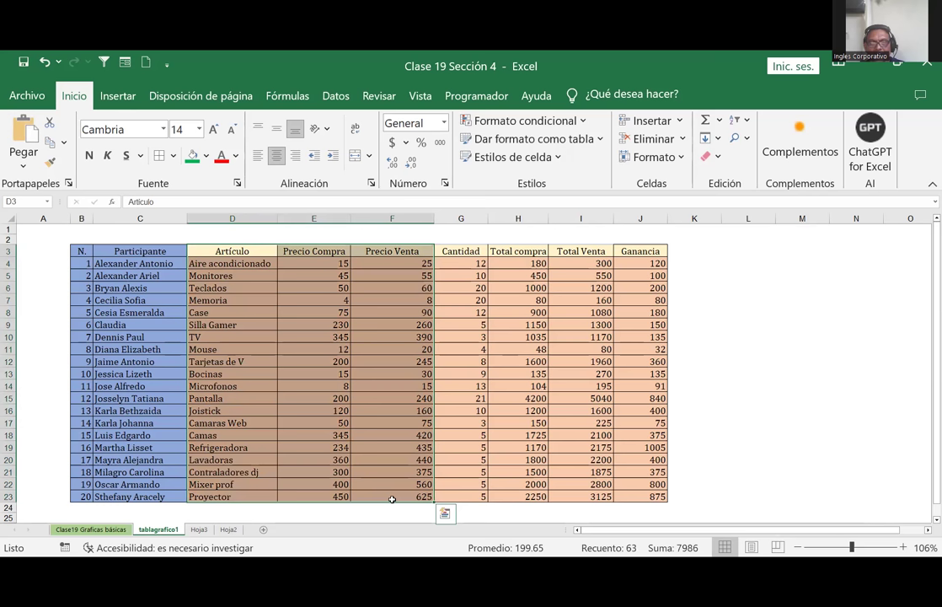
{"action": "left_click", "coordinate": [117, 96]}
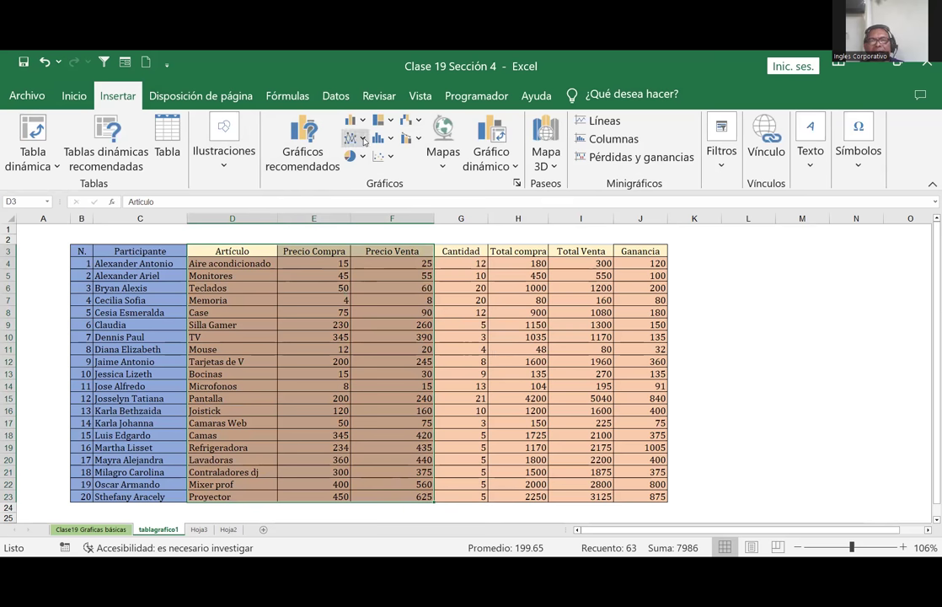
{"action": "left_click", "coordinate": [362, 139]}
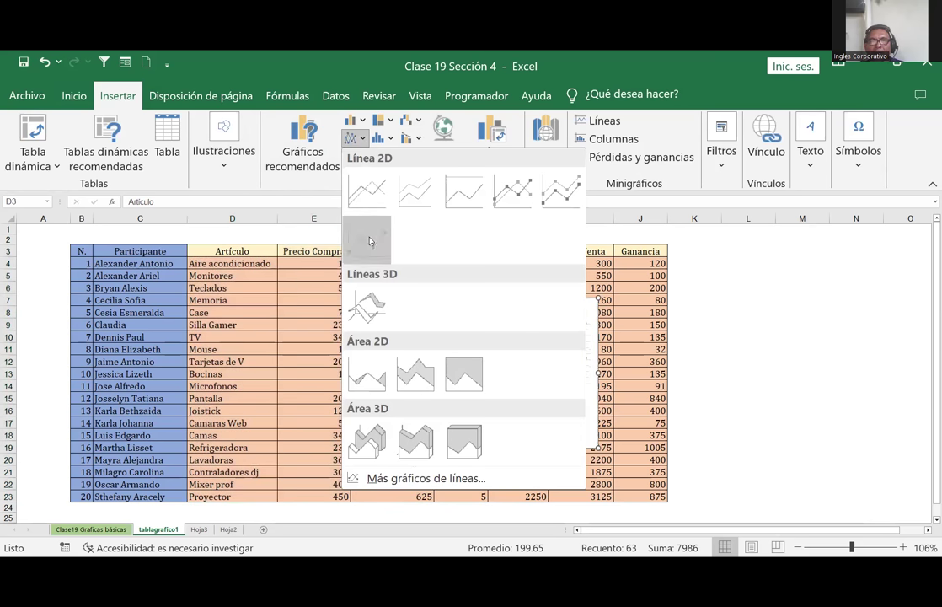
{"action": "left_click", "coordinate": [368, 241]}
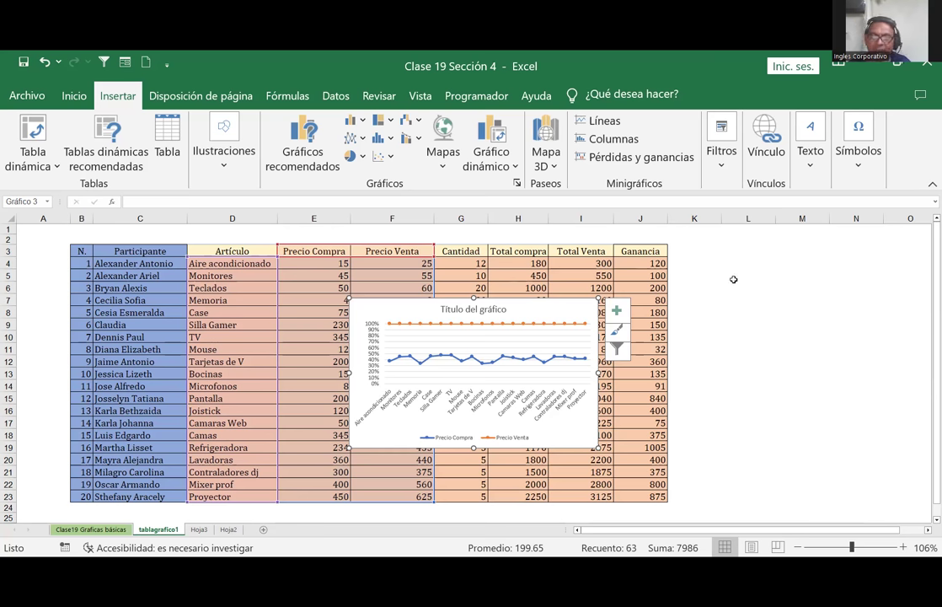
{"action": "left_click", "coordinate": [754, 294]}
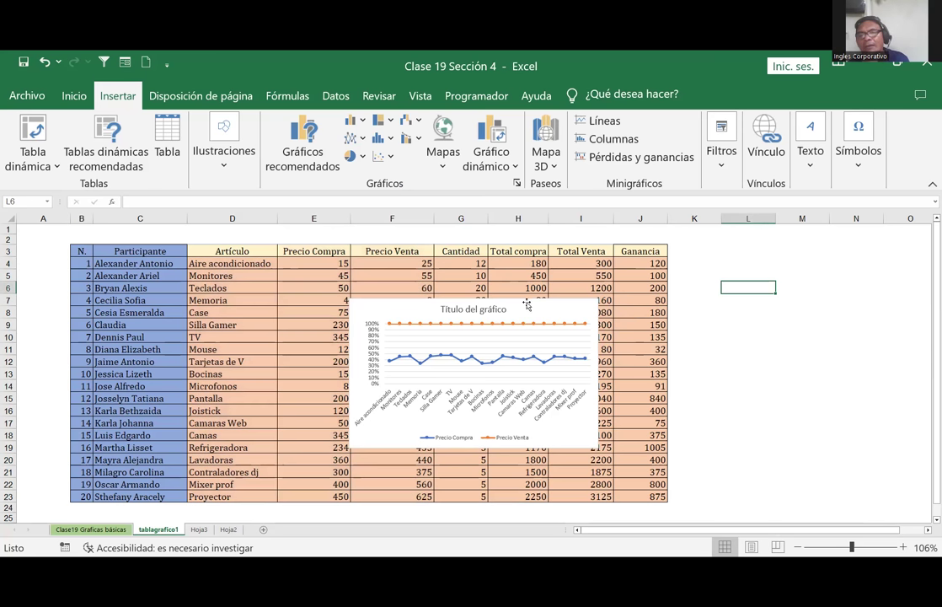
Move the line chart beside the table over columns H–L
{"action": "left_click", "coordinate": [526, 304]}
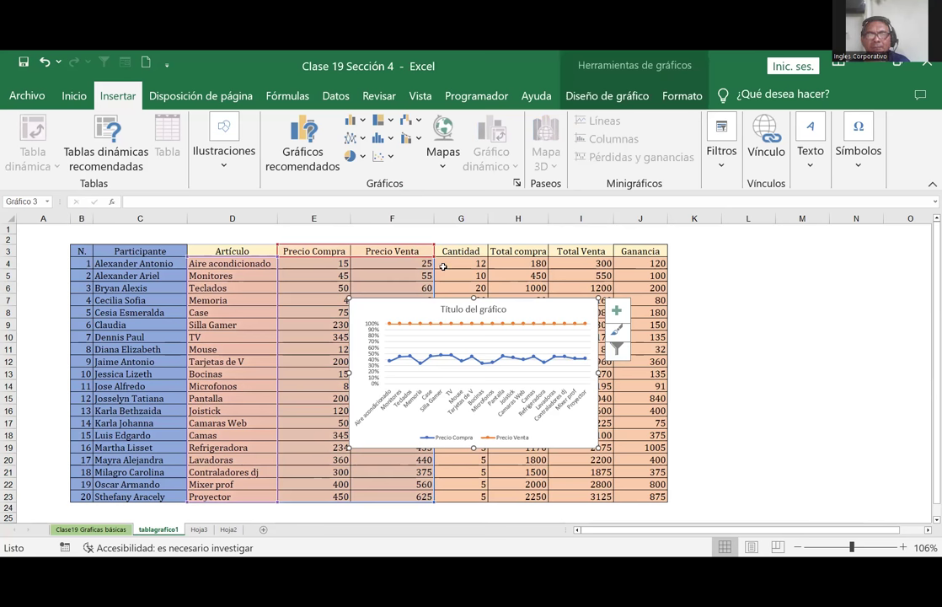
{"action": "mouse_move", "coordinate": [369, 306]}
{"action": "left_mouse_down"}
{"action": "mouse_move", "coordinate": [544, 251]}
{"action": "mouse_move", "coordinate": [530, 252]}
{"action": "left_mouse_up"}
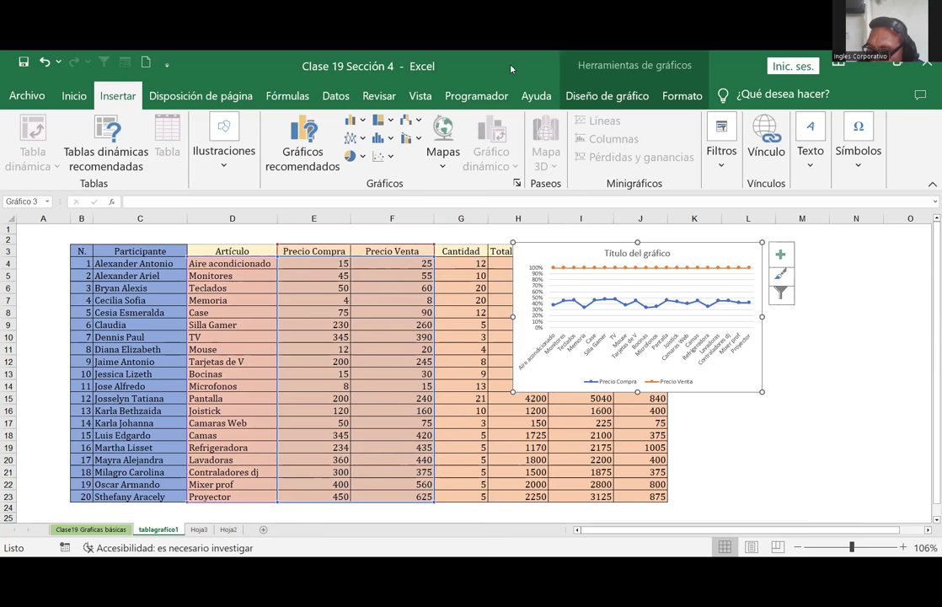
{"action": "left_click", "coordinate": [816, 377]}
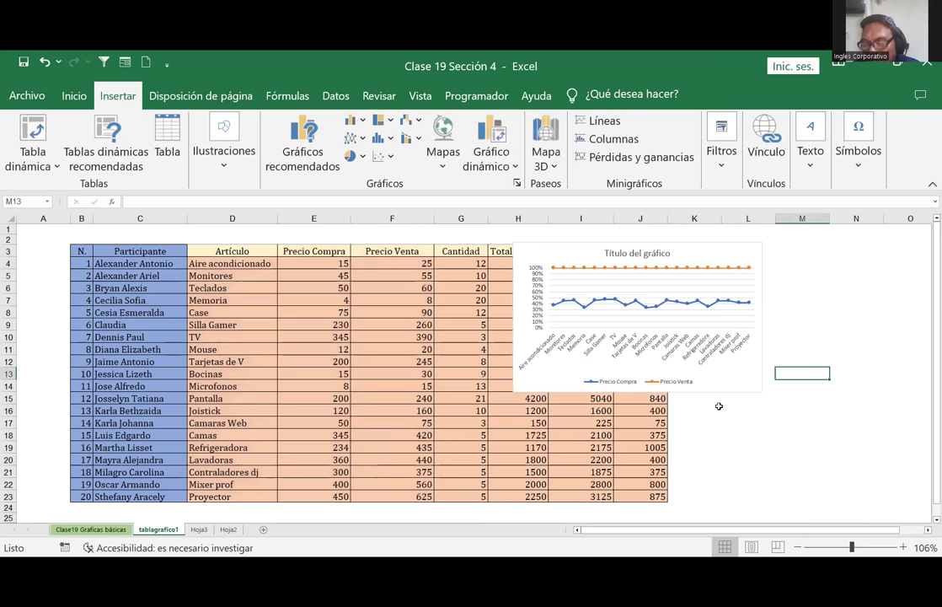
Reselect the line chart and delete it from the sheet
{"action": "left_click", "coordinate": [609, 326]}
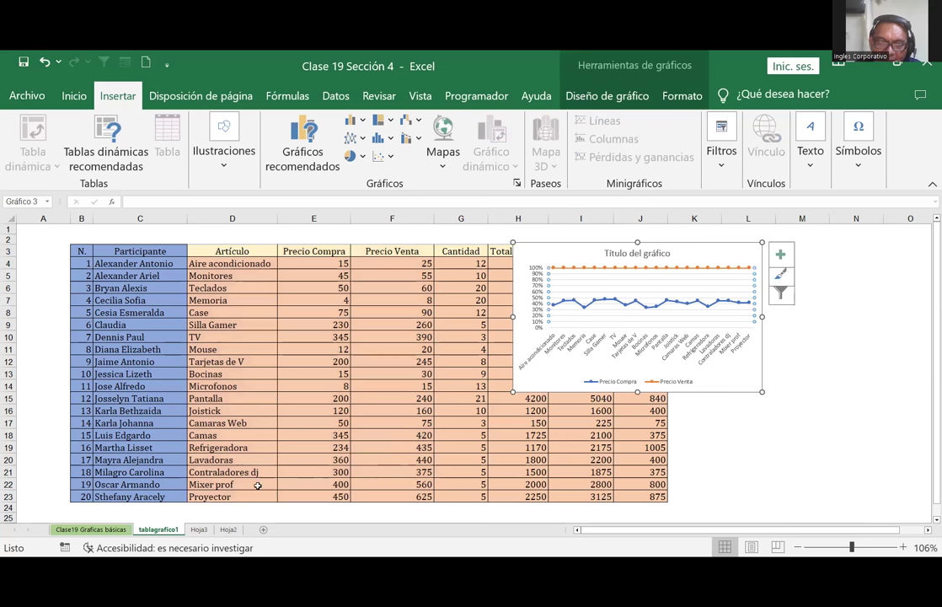
{"action": "left_click", "coordinate": [239, 314]}
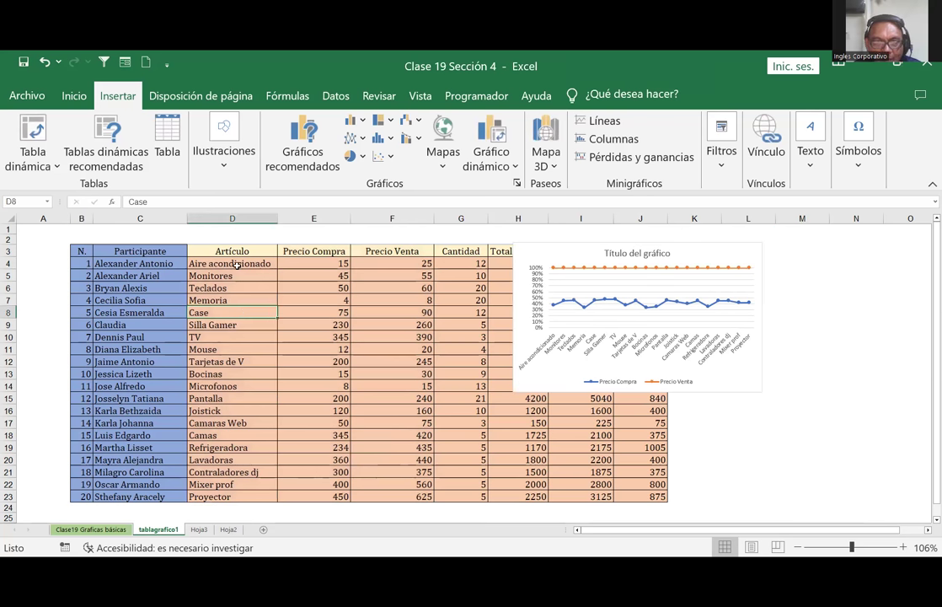
{"action": "left_click", "coordinate": [745, 278]}
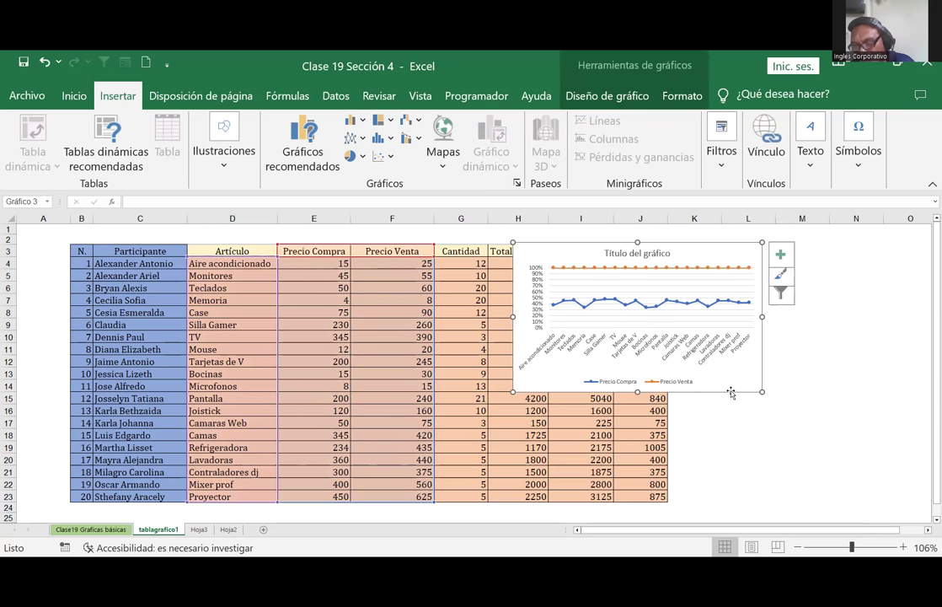
{"action": "key", "text": "Delete"}
{"action": "left_click", "coordinate": [821, 422]}
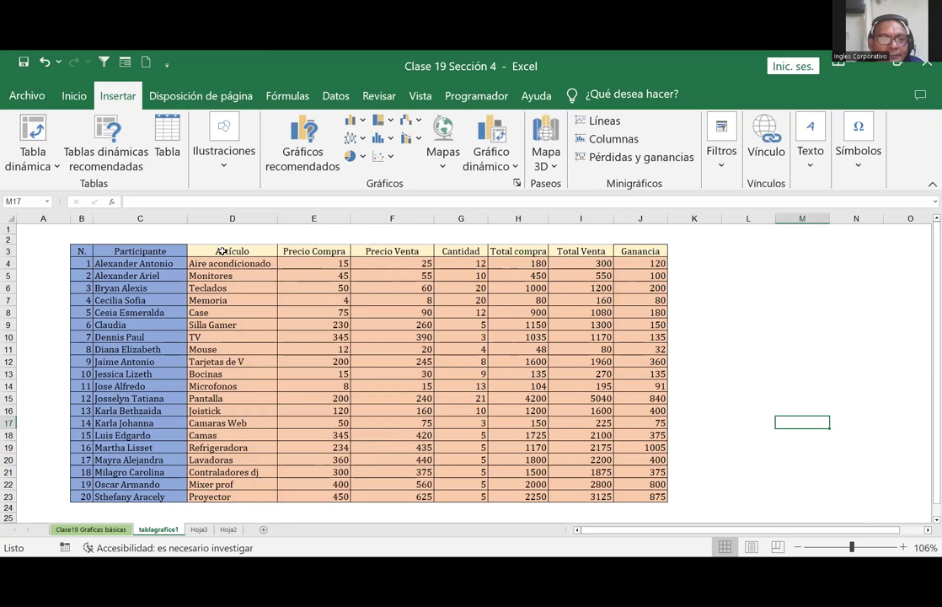
Select Artículo D3:D23 with Total Venta I3:I23 and Ganancia J3:J23, browsing the 3D Map and PivotChart options
{"action": "left_click_drag", "start_coordinate": [193, 250], "coordinate": [211, 497]}
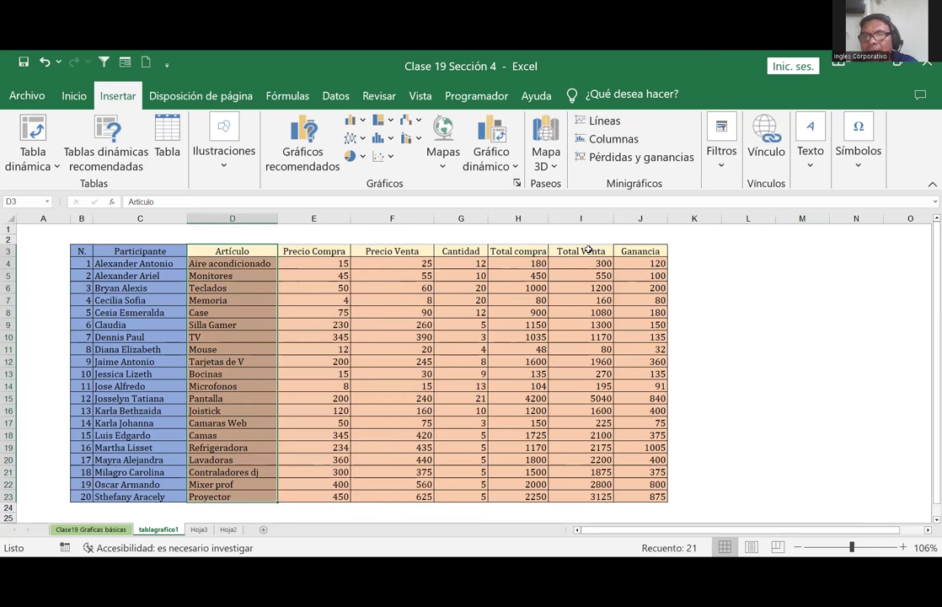
{"action": "left_click_drag", "start_coordinate": [587, 250], "coordinate": [580, 496], "text": "ctrl"}
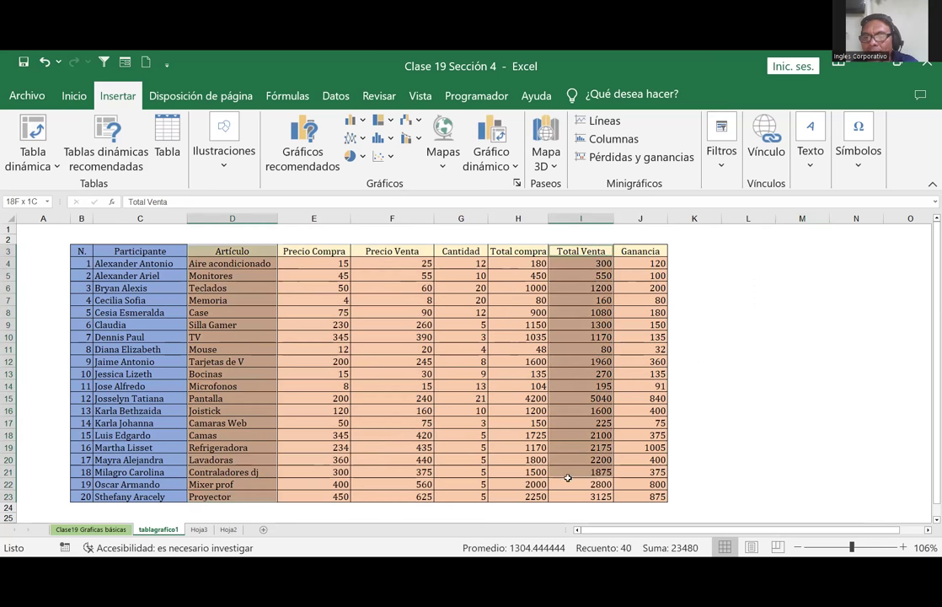
{"action": "left_click_drag", "start_coordinate": [640, 250], "coordinate": [624, 496], "text": "ctrl"}
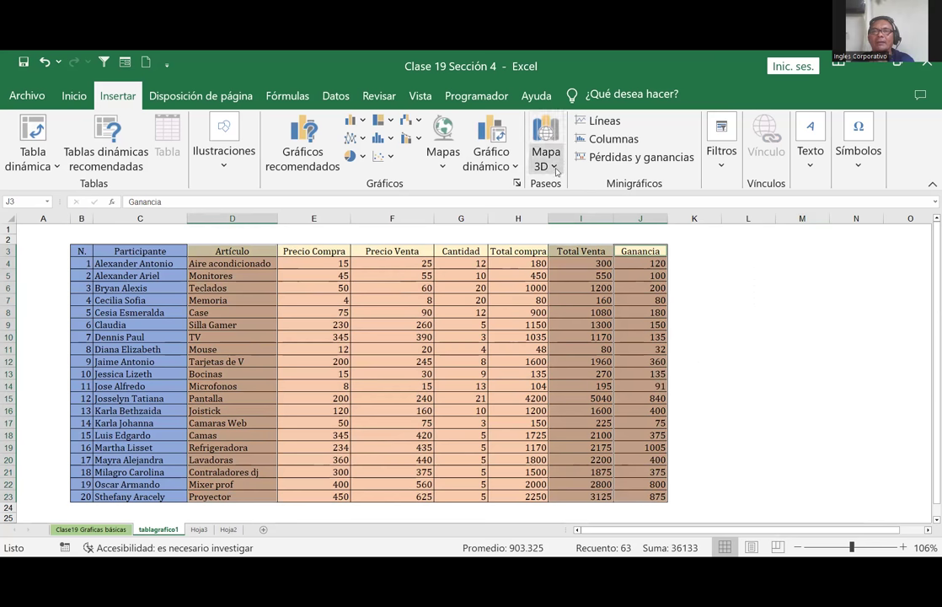
{"action": "left_click", "coordinate": [556, 172]}
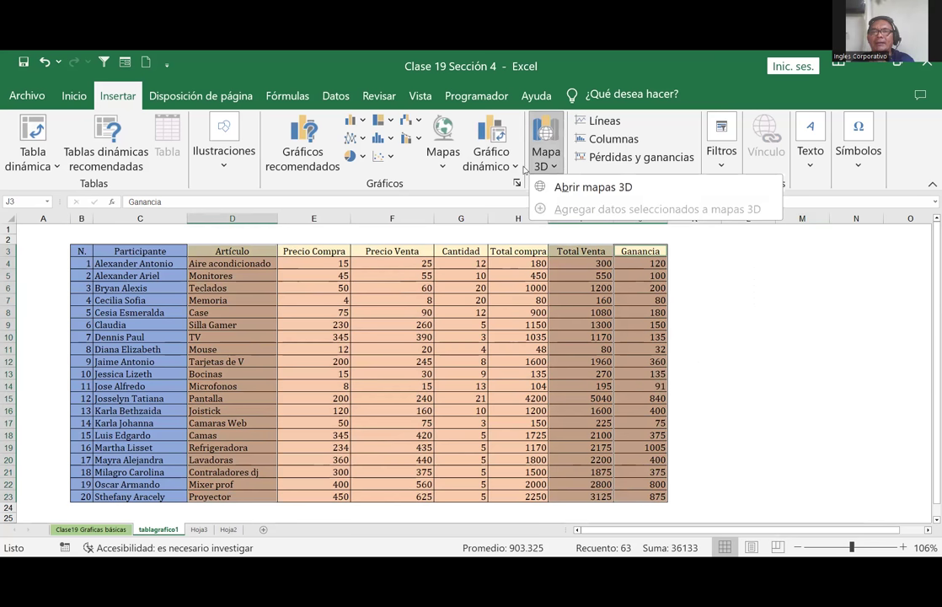
{"action": "left_click", "coordinate": [514, 169]}
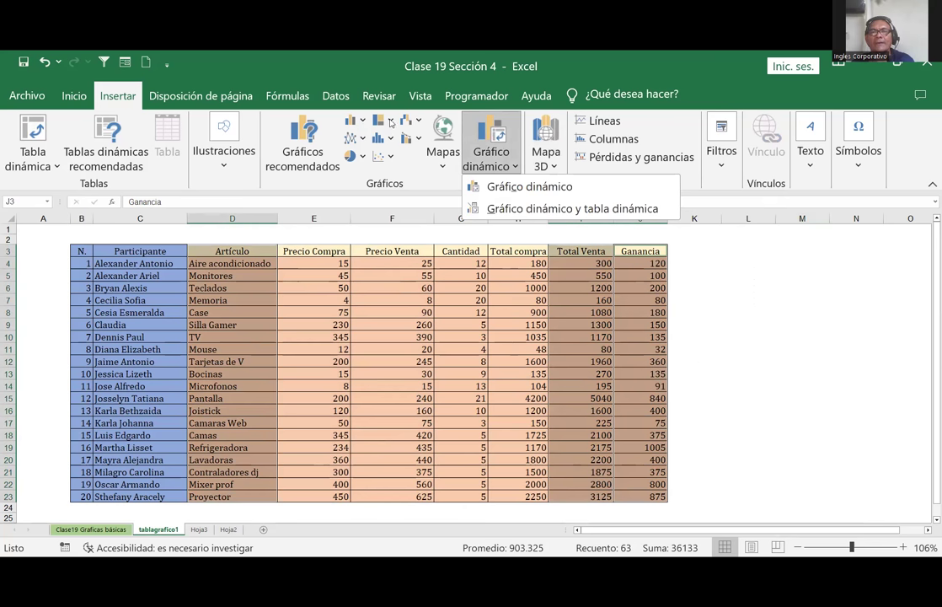
Insert a Pareto chart from the Statistical charts and enlarge it upward and leftward to column C
{"action": "left_click", "coordinate": [391, 141]}
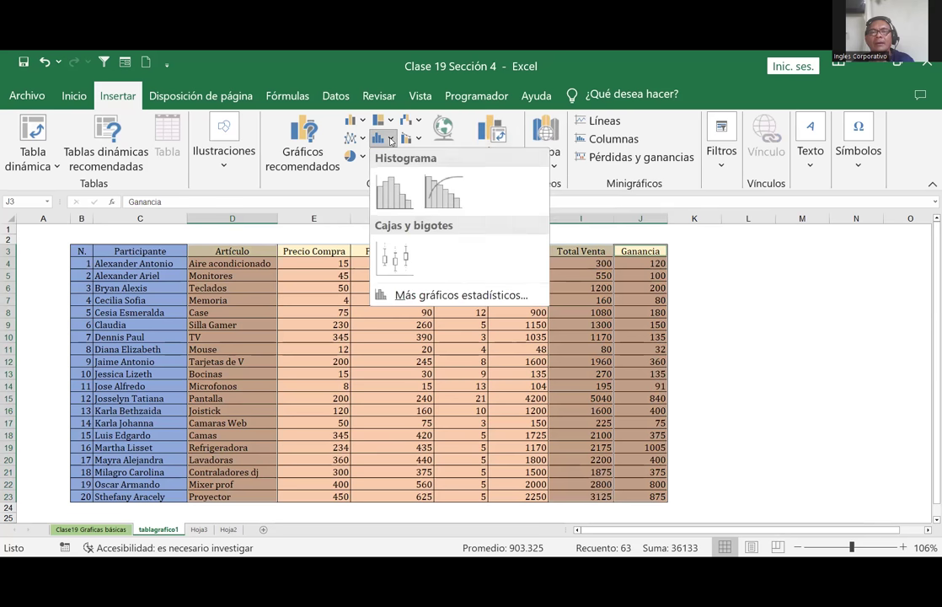
{"action": "left_click", "coordinate": [441, 197]}
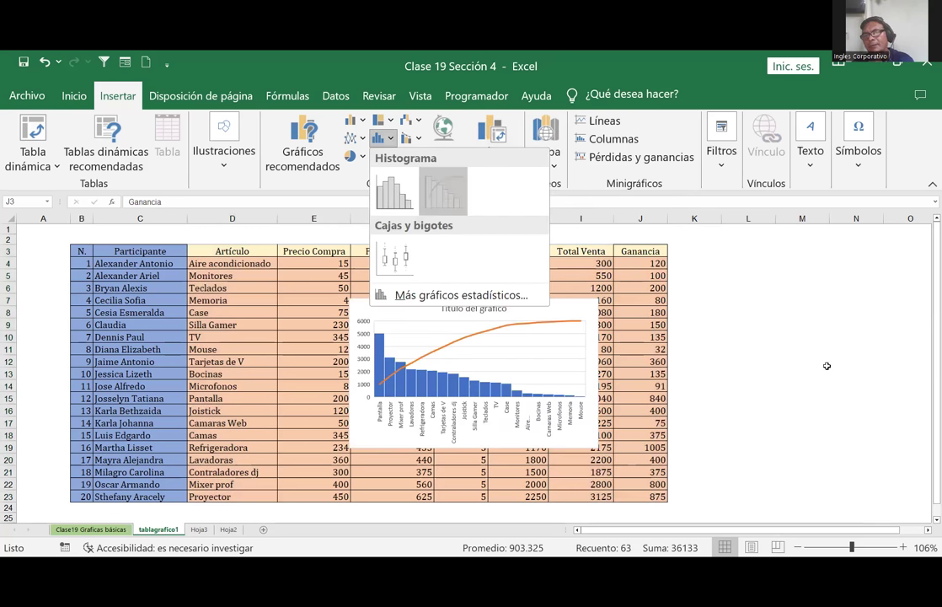
{"action": "left_click", "coordinate": [451, 351]}
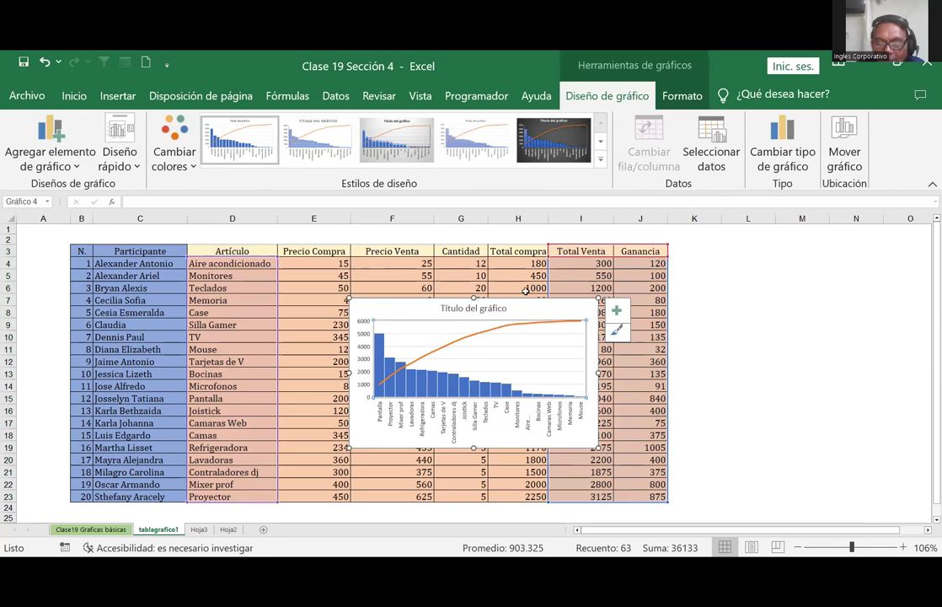
{"action": "left_click_drag", "start_coordinate": [474, 300], "coordinate": [474, 226]}
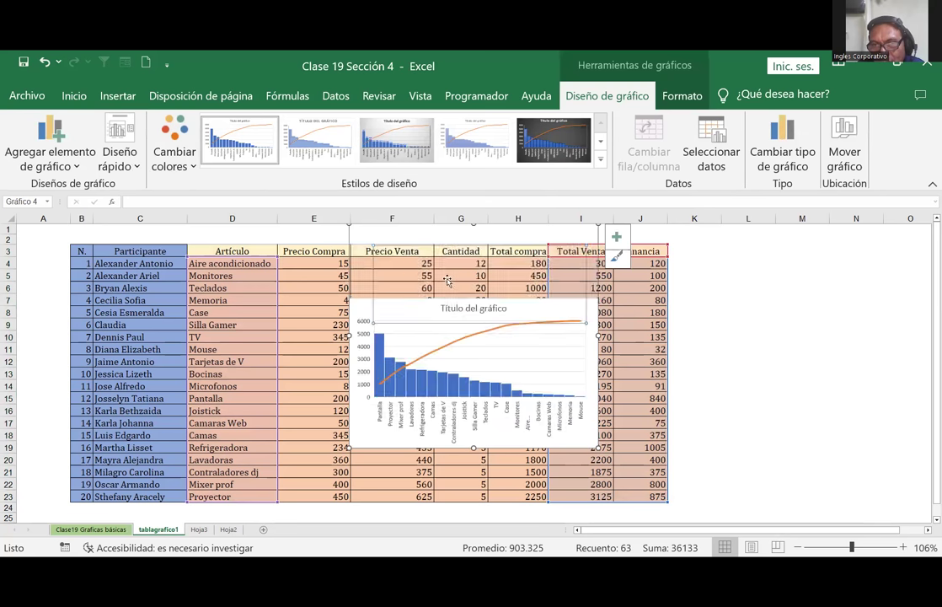
{"action": "left_click_drag", "start_coordinate": [349, 337], "coordinate": [156, 336]}
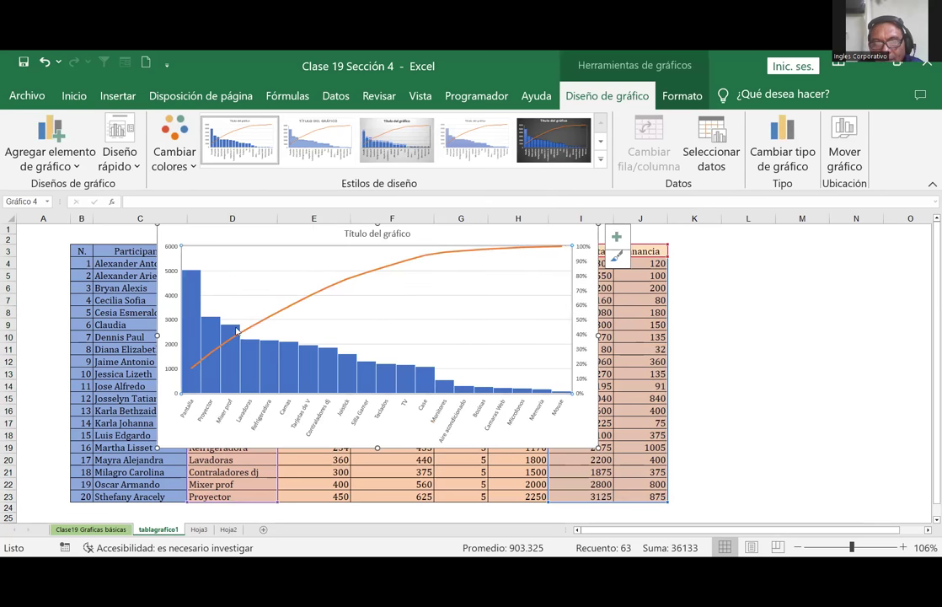
Apply the fifth (dark) chart style and add data labels showing each bar's Total Venta value
{"action": "left_click", "coordinate": [555, 147]}
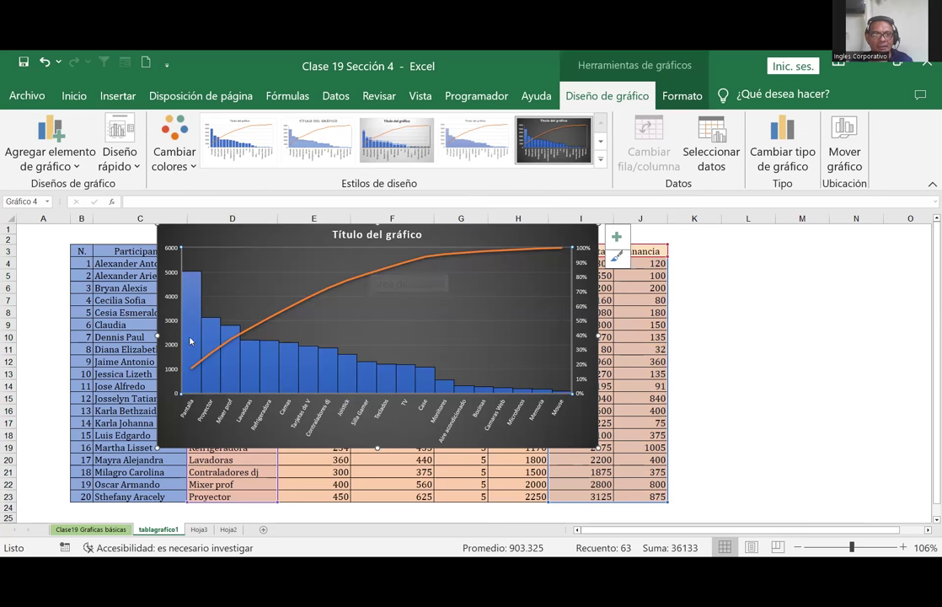
{"action": "left_click", "coordinate": [193, 282]}
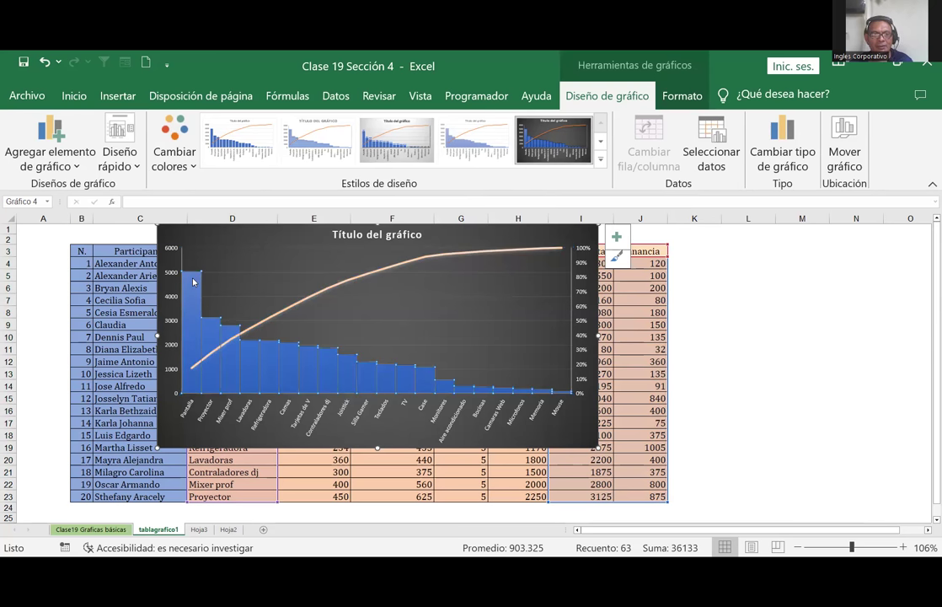
{"action": "right_click", "coordinate": [193, 281]}
{"action": "left_click", "coordinate": [258, 406]}
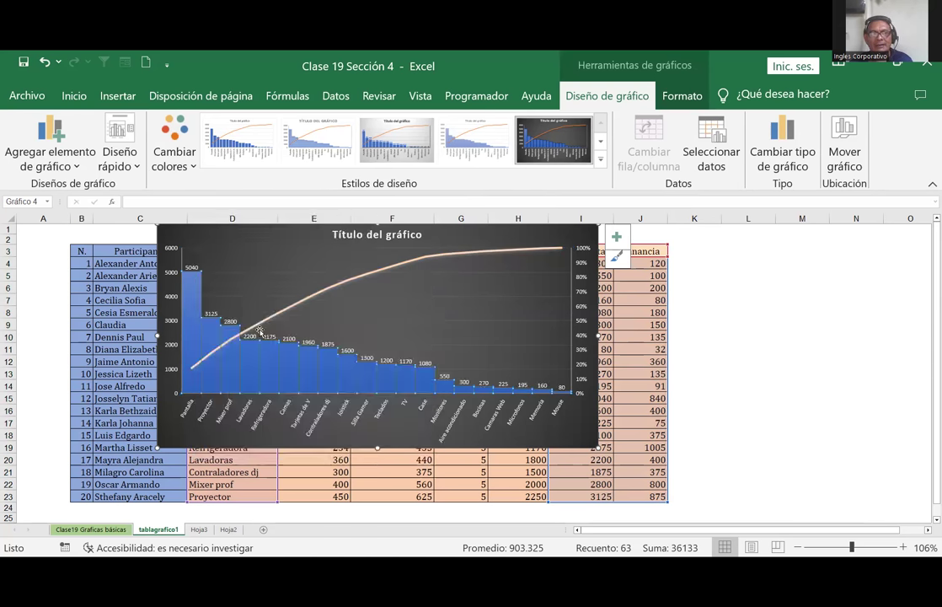
{"action": "left_click", "coordinate": [193, 368]}
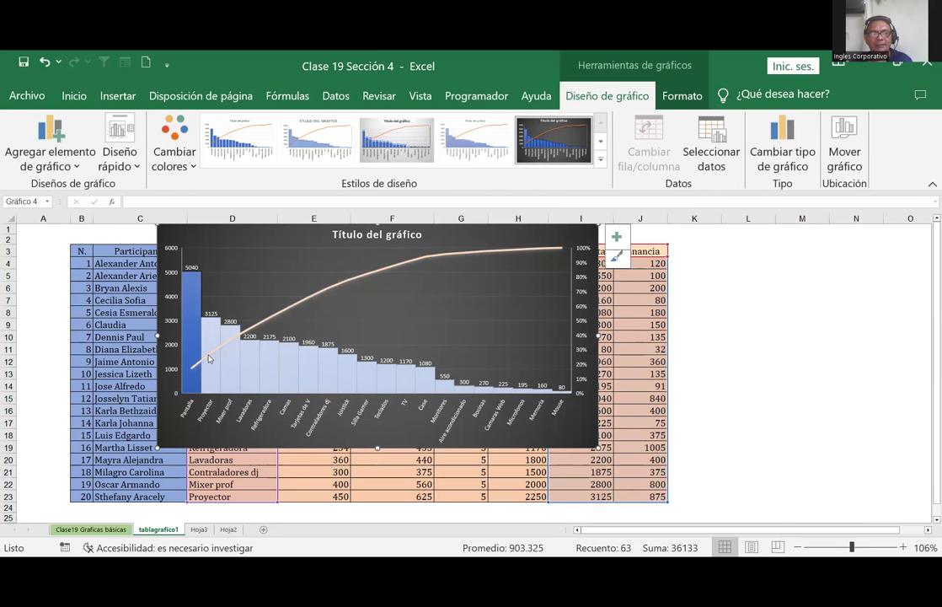
{"action": "left_click", "coordinate": [230, 278]}
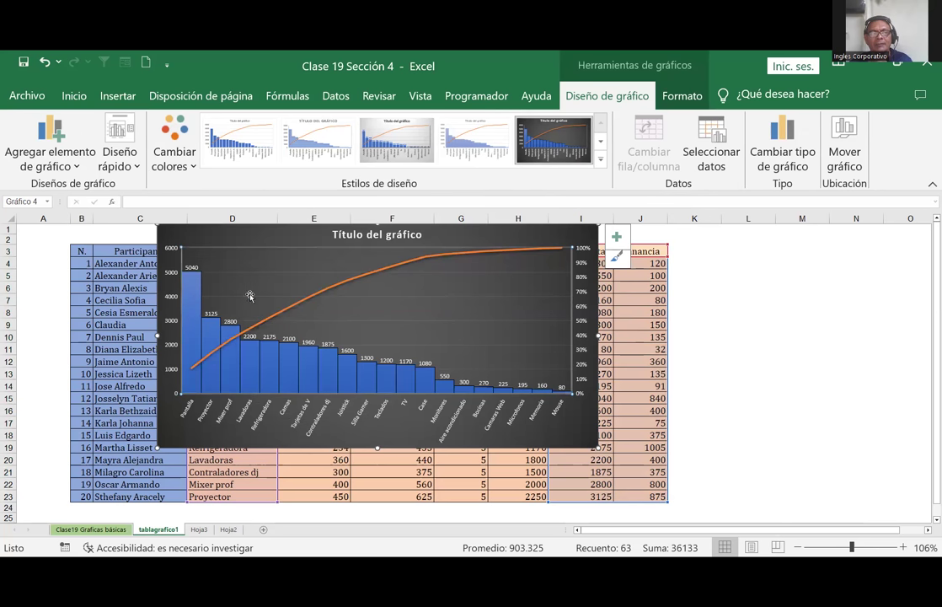